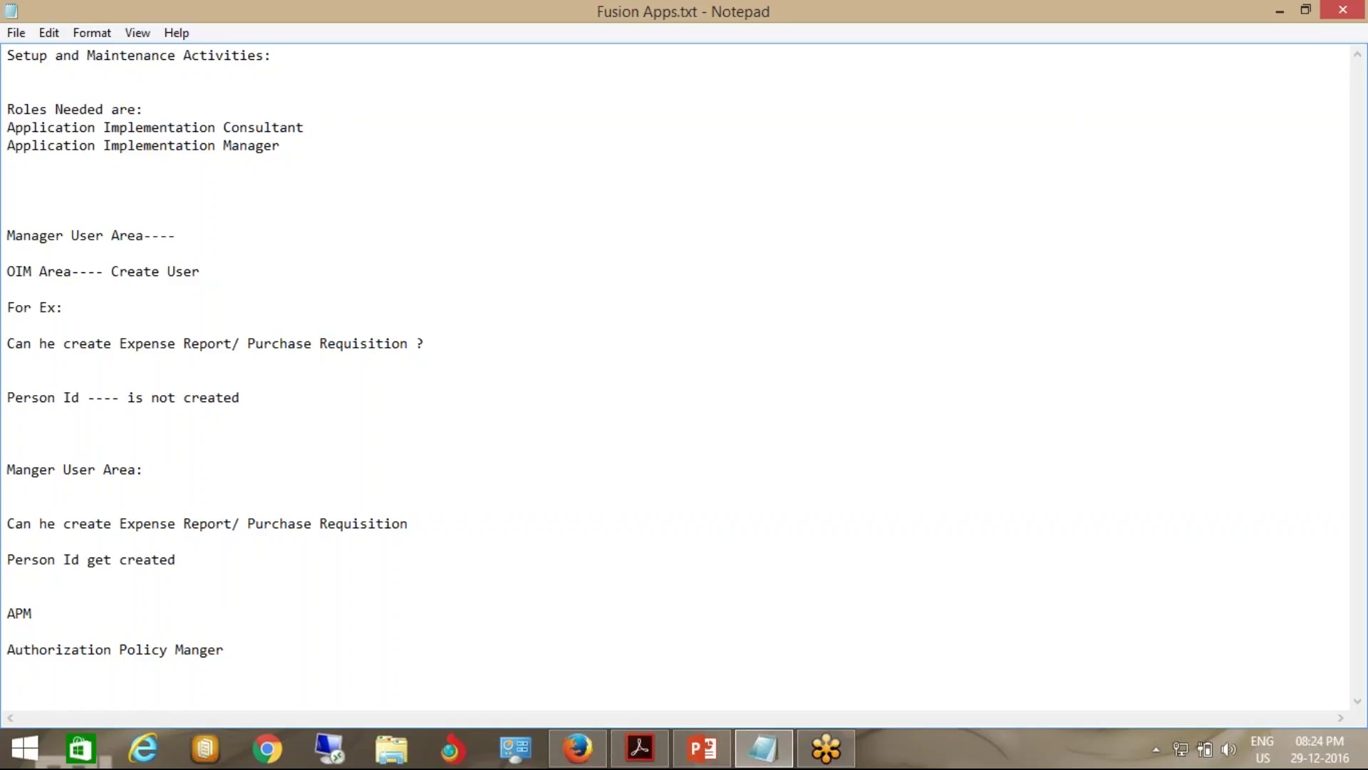
Correct 'Manger' to 'Manager' on the last line and highlight the Manager User Area heading.
{"action": "left_click", "coordinate": [201, 657]}
{"action": "type", "text": "a"}
{"action": "left_click_drag", "start_coordinate": [10, 233], "coordinate": [171, 237]}
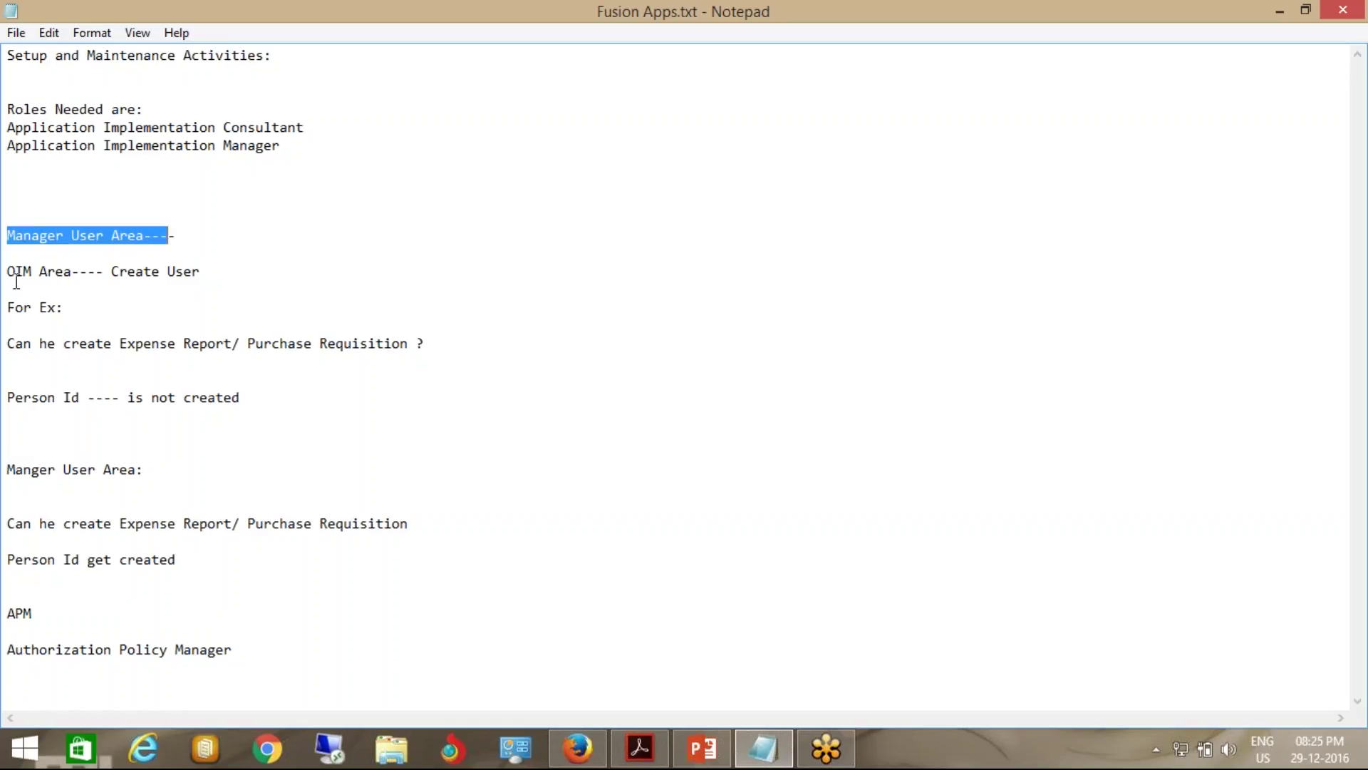
{"action": "left_click", "coordinate": [10, 236]}
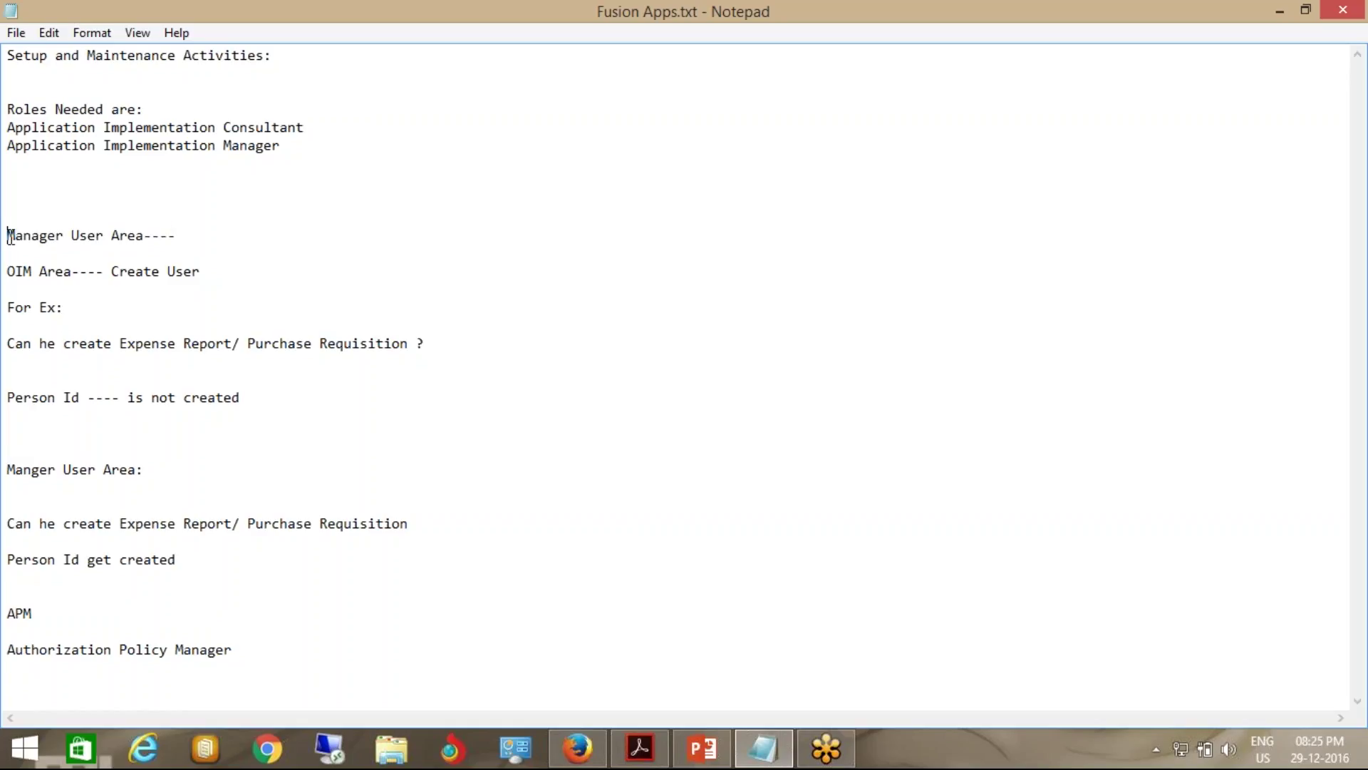
Highlight the Manager User Area heading again, then switch to the Oracle Fusion Applications browser.
{"action": "left_click_drag", "start_coordinate": [11, 237], "coordinate": [129, 235]}
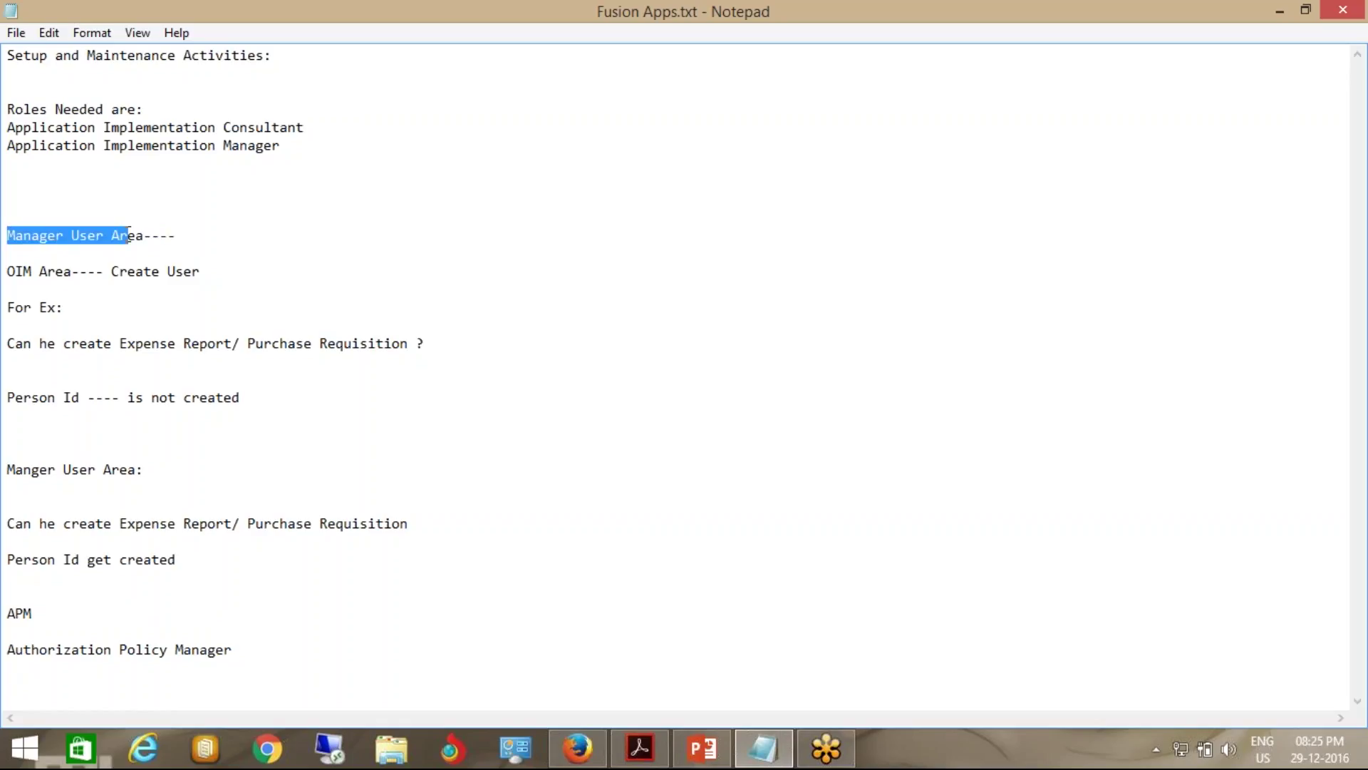
{"action": "left_click", "coordinate": [169, 235]}
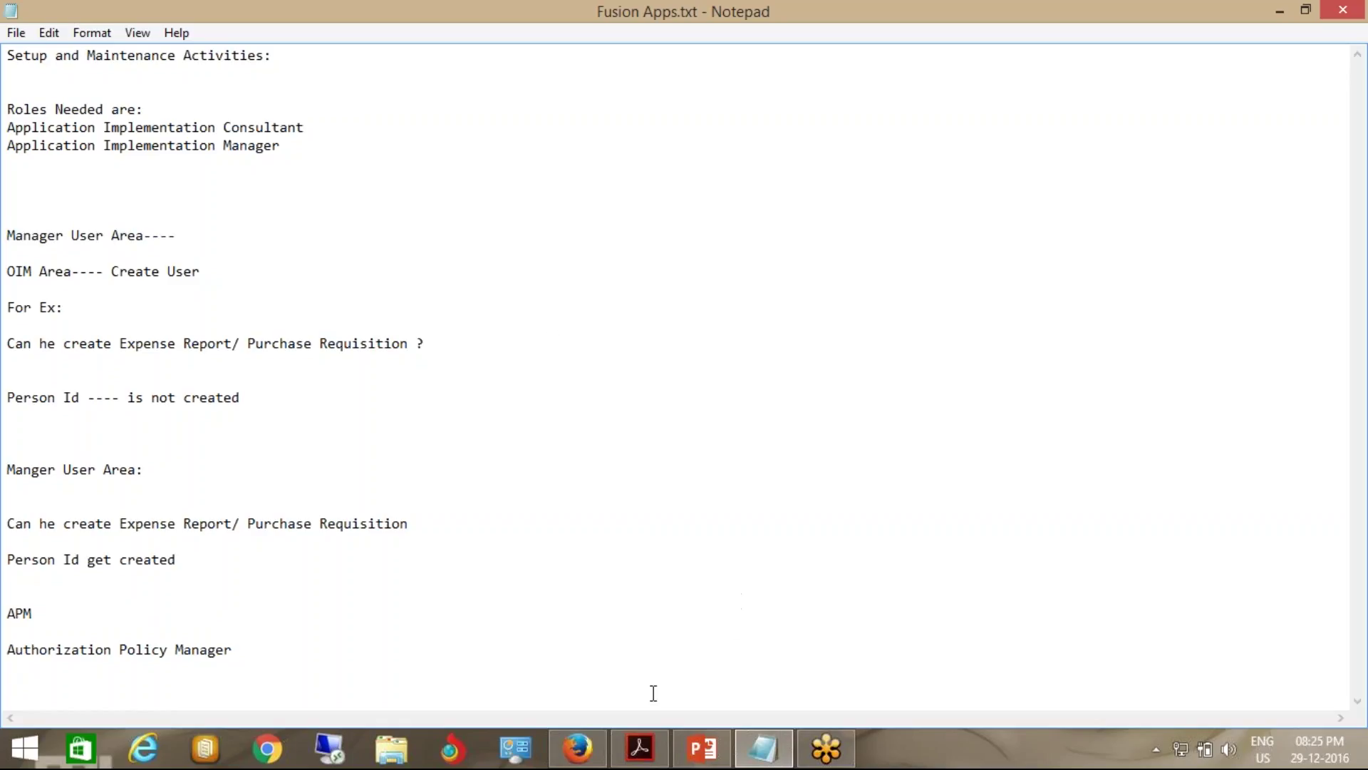
{"action": "mouse_move", "coordinate": [558, 764]}
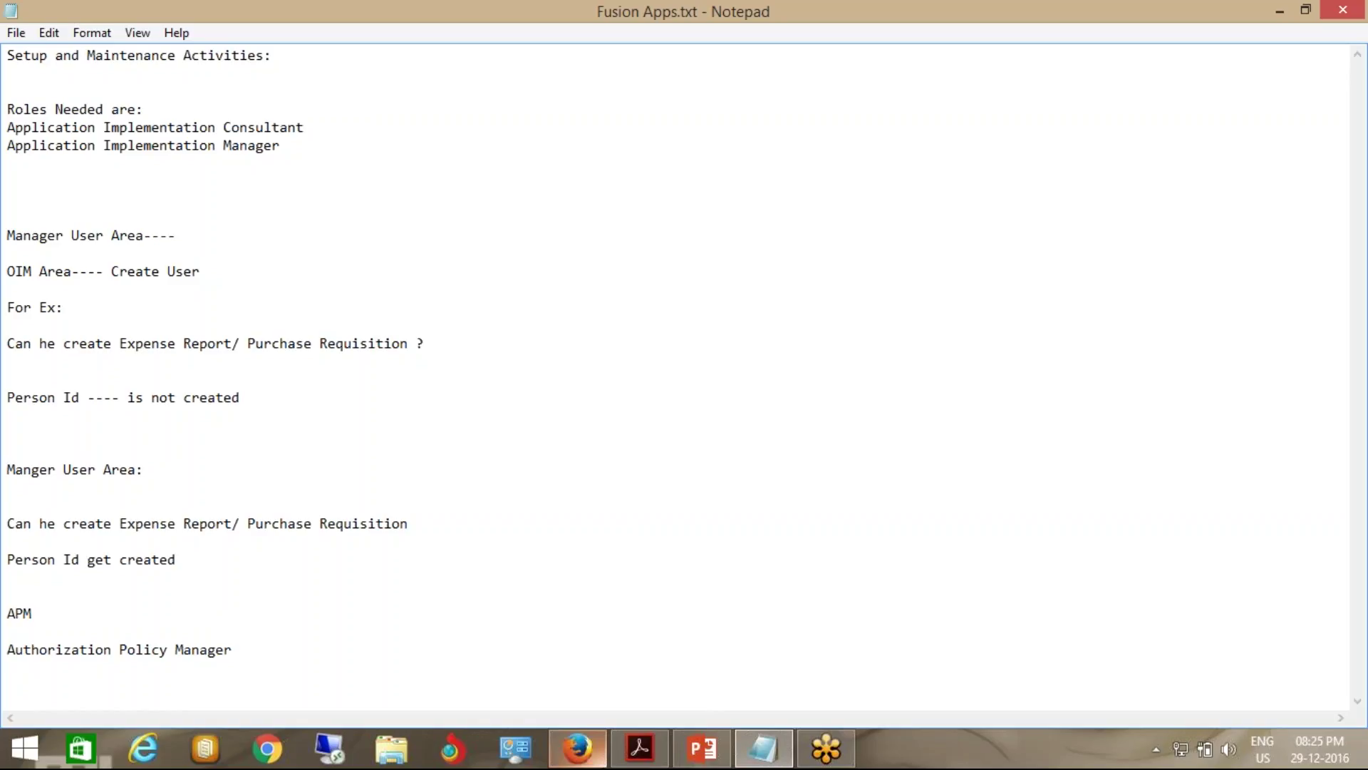
{"action": "left_click", "coordinate": [578, 748]}
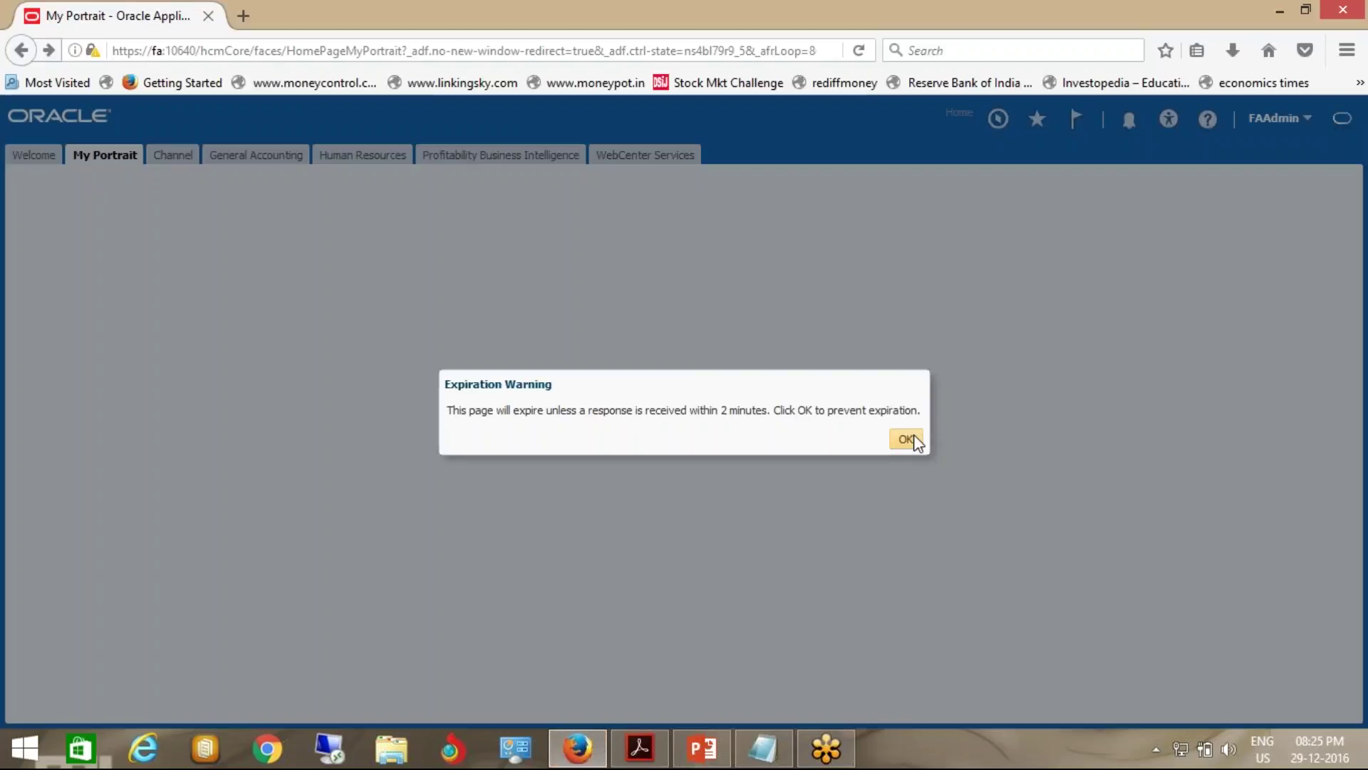
Dismiss the expiration warning, open Setup and Maintenance from the FAAdmin menu, then return to Notepad.
{"action": "left_click", "coordinate": [909, 438]}
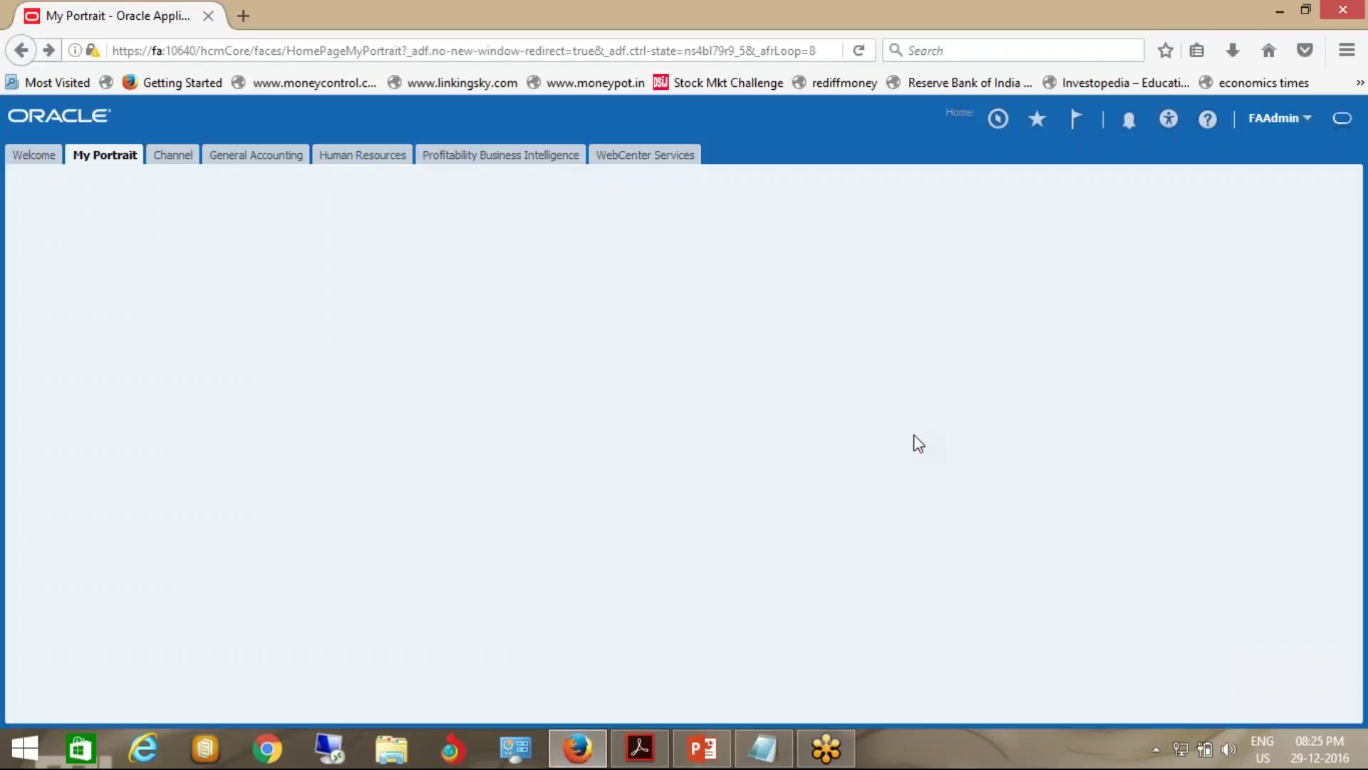
{"action": "left_click", "coordinate": [1275, 122]}
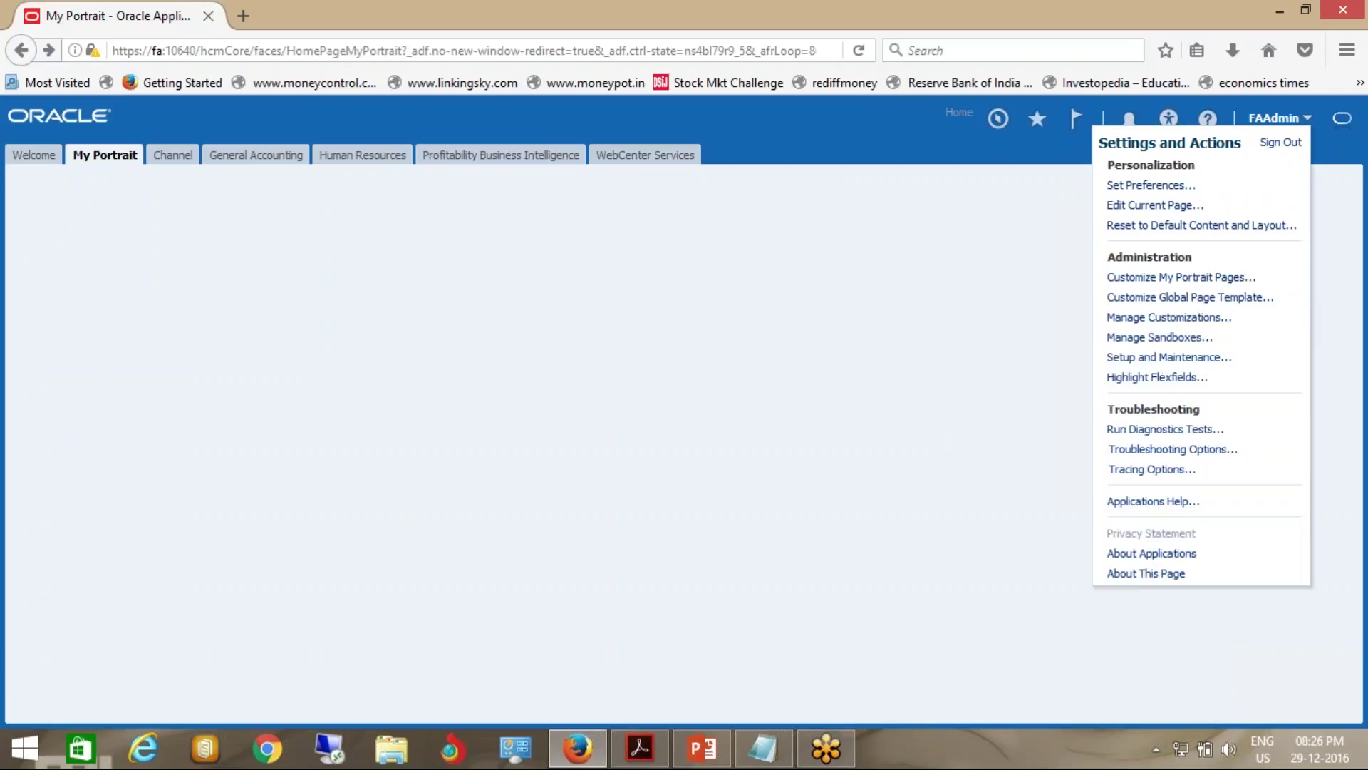
{"action": "left_click", "coordinate": [1166, 359]}
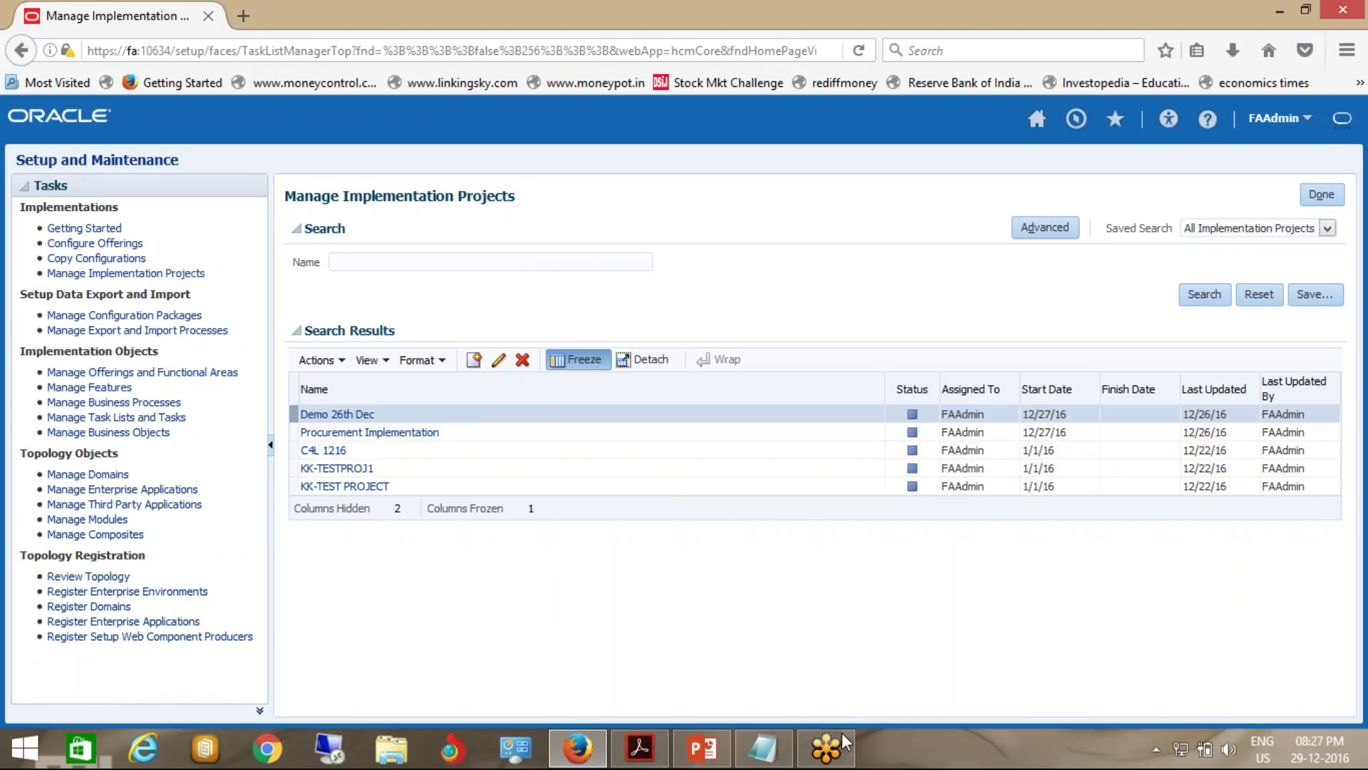
{"action": "left_click", "coordinate": [791, 761]}
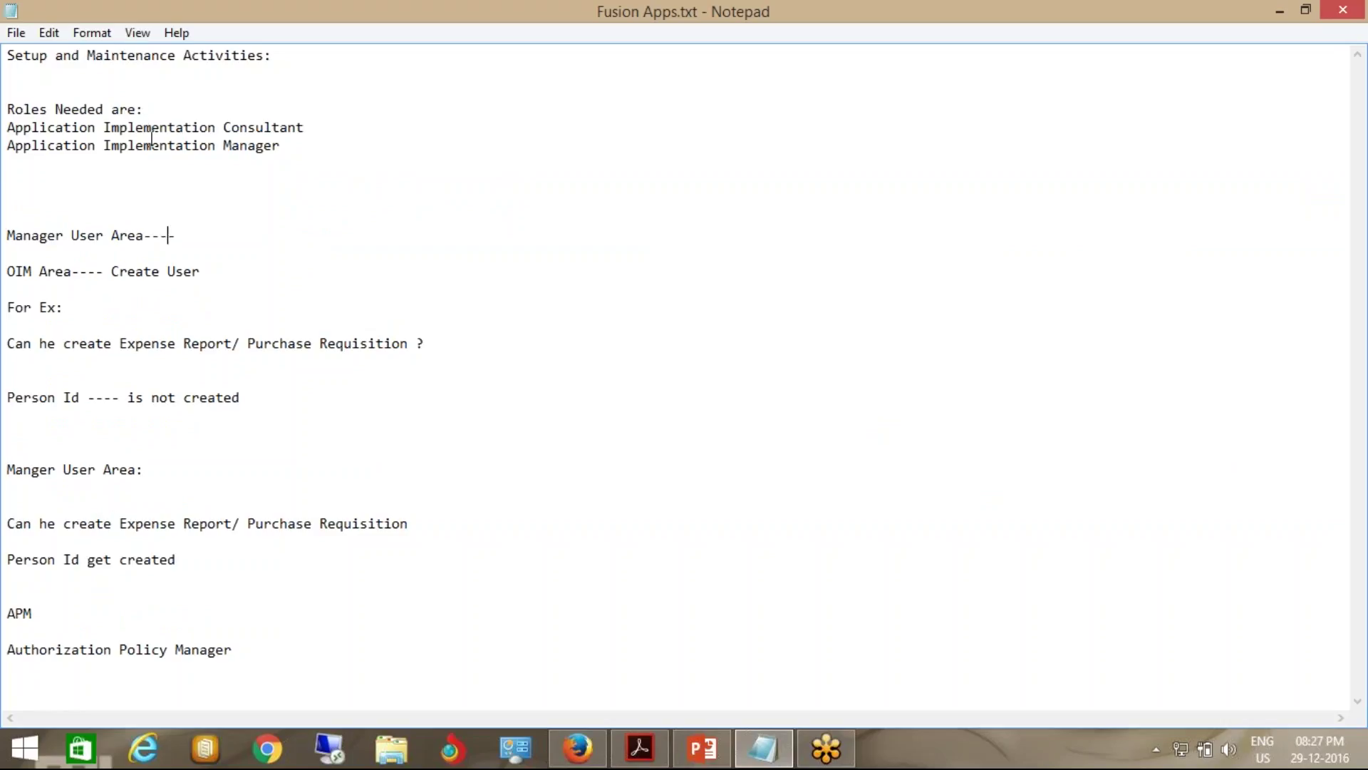
{"action": "left_click_drag", "start_coordinate": [10, 125], "coordinate": [305, 134]}
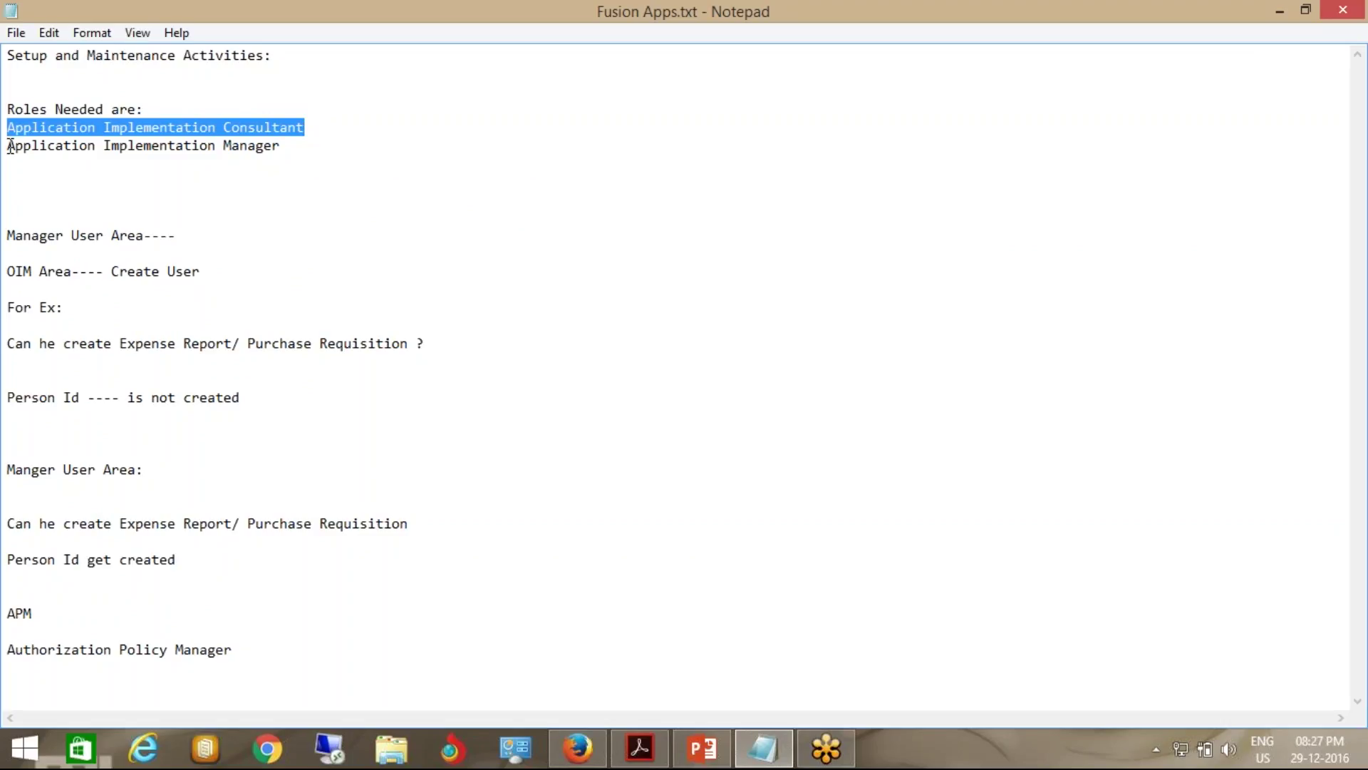
{"action": "left_click_drag", "start_coordinate": [12, 145], "coordinate": [285, 148]}
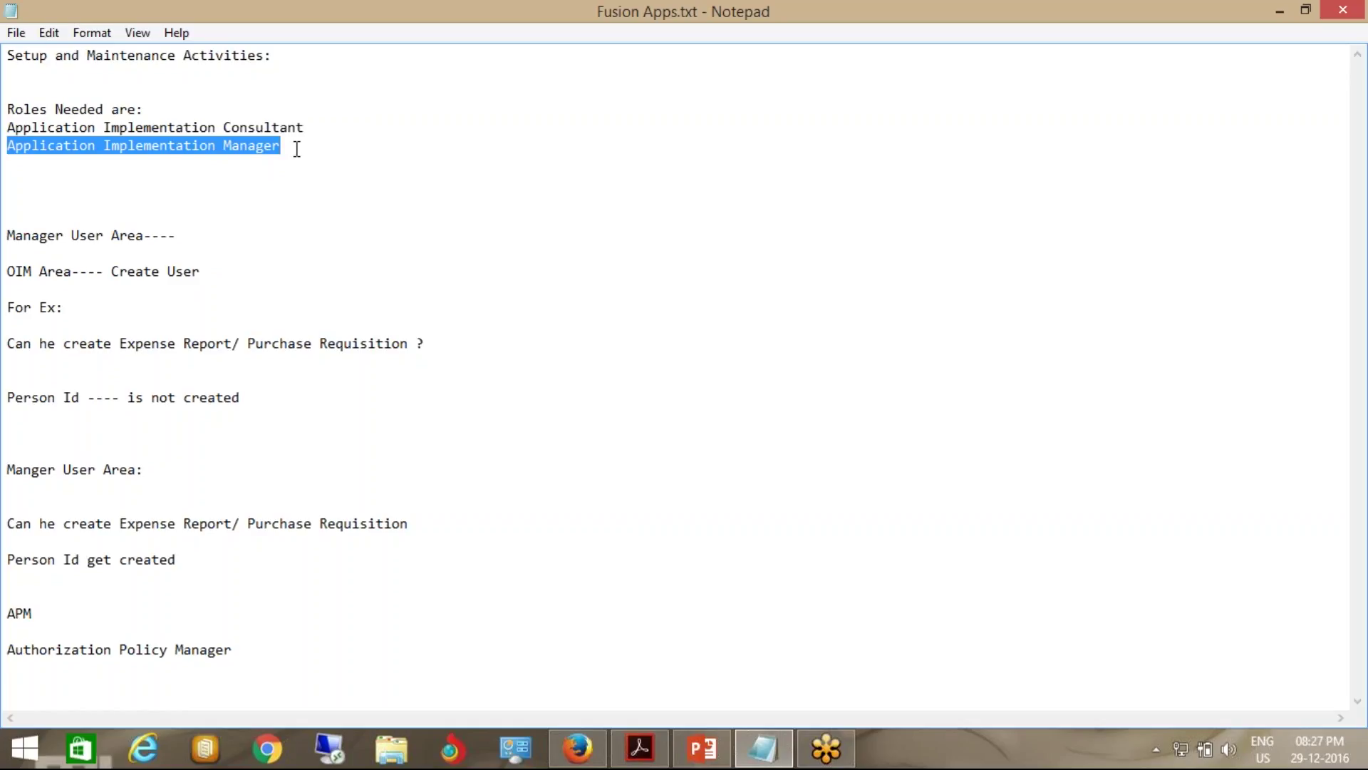
{"action": "left_click", "coordinate": [160, 126]}
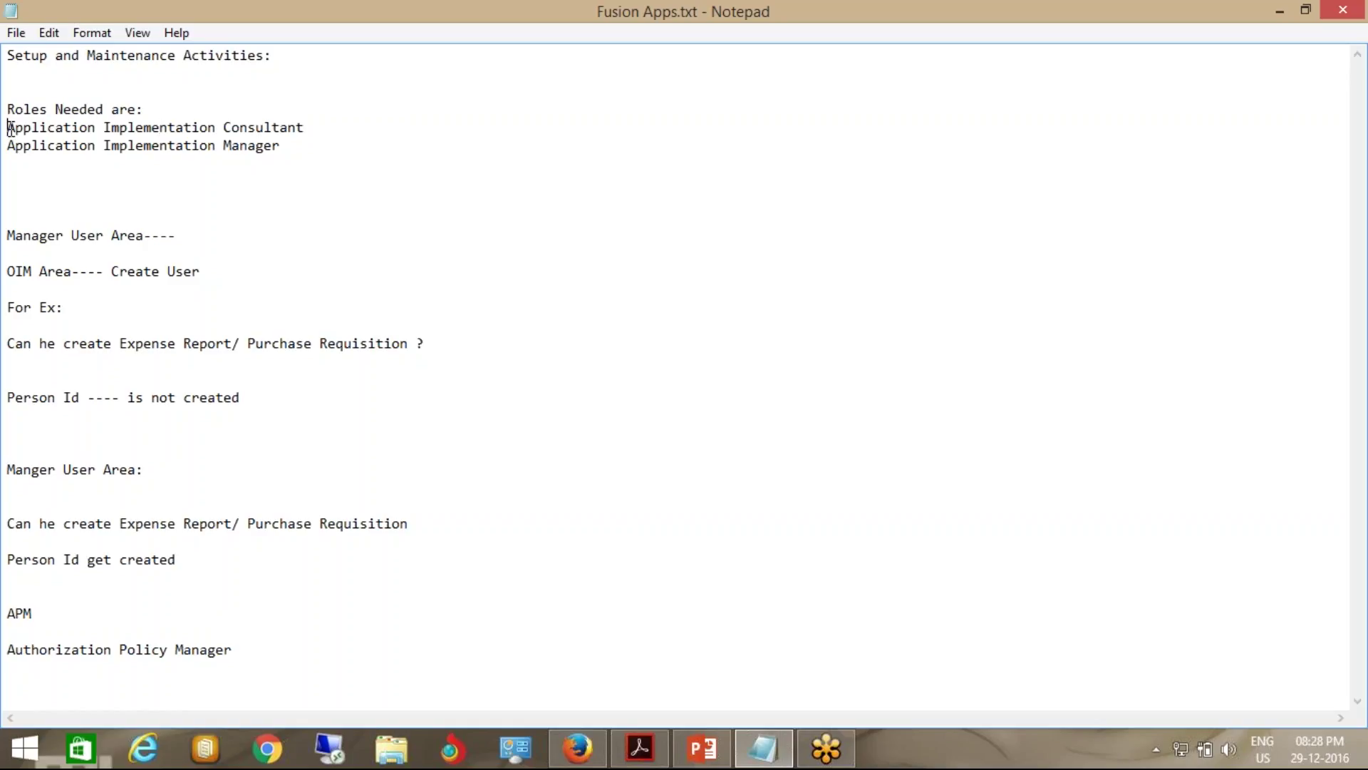
{"action": "left_click_drag", "start_coordinate": [9, 128], "coordinate": [303, 119]}
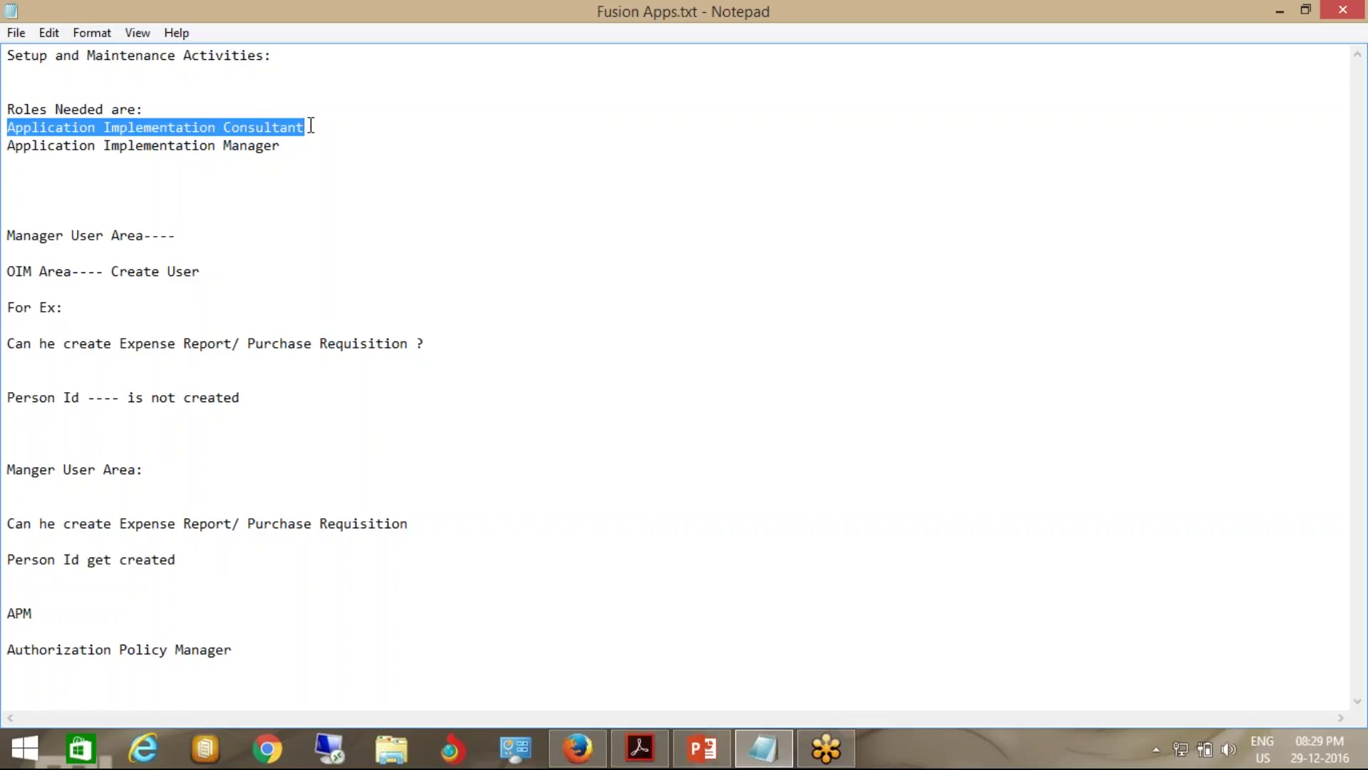
{"action": "left_click", "coordinate": [151, 187]}
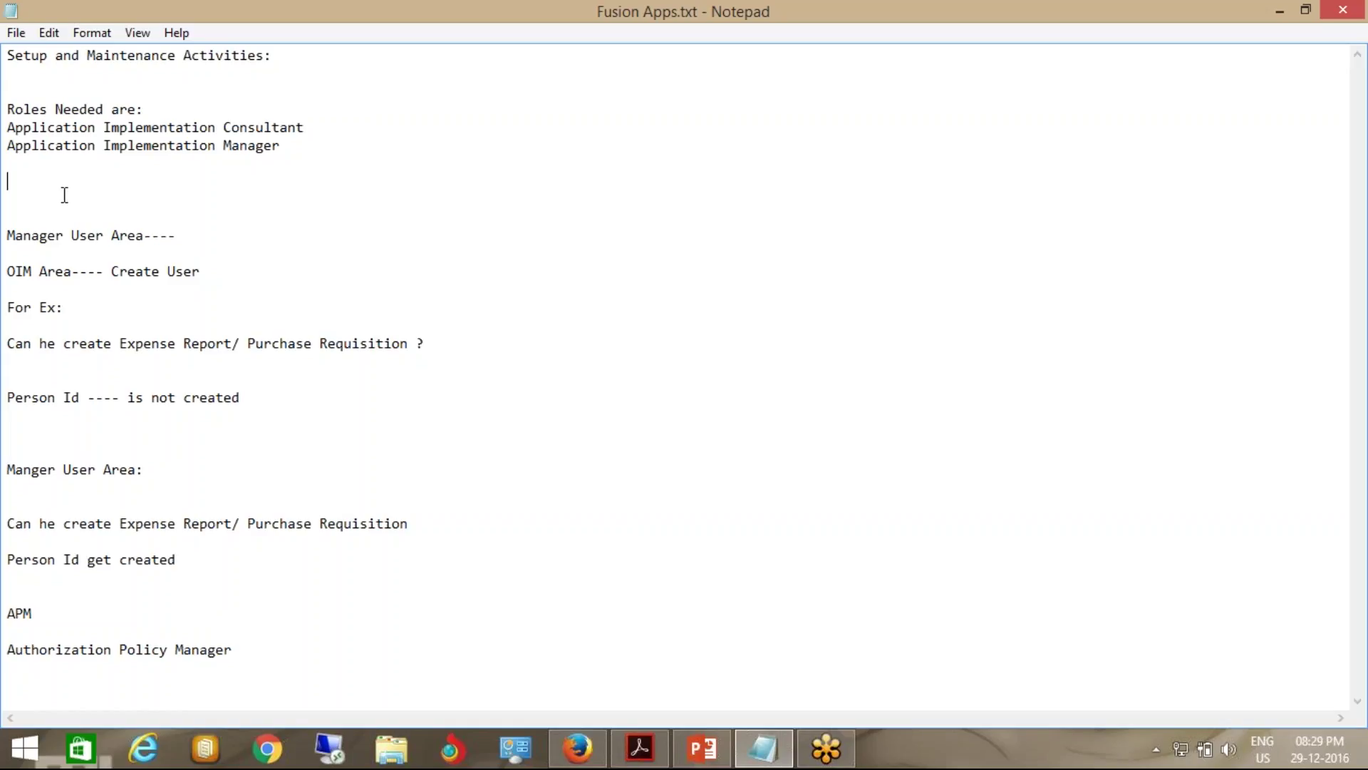
Add the line 'Financials Application Administrator' under the implementation roles, fixing typos, and start a new line.
{"action": "type", "text": "Financial"}
{"action": "key", "text": "BackSpace"}
{"action": "key", "text": "BackSpace"}
{"action": "key", "text": "BackSpace"}
{"action": "key", "text": "BackSpace"}
{"action": "key", "text": "BackSpace"}
{"action": "key", "text": "BackSpace"}
{"action": "key", "text": "BackSpace"}
{"action": "key", "text": "BackSpace"}
{"action": "key", "text": "BackSpace"}
{"action": "left_click", "coordinate": [44, 179]}
{"action": "type", "text": "inancials Application Admi"}
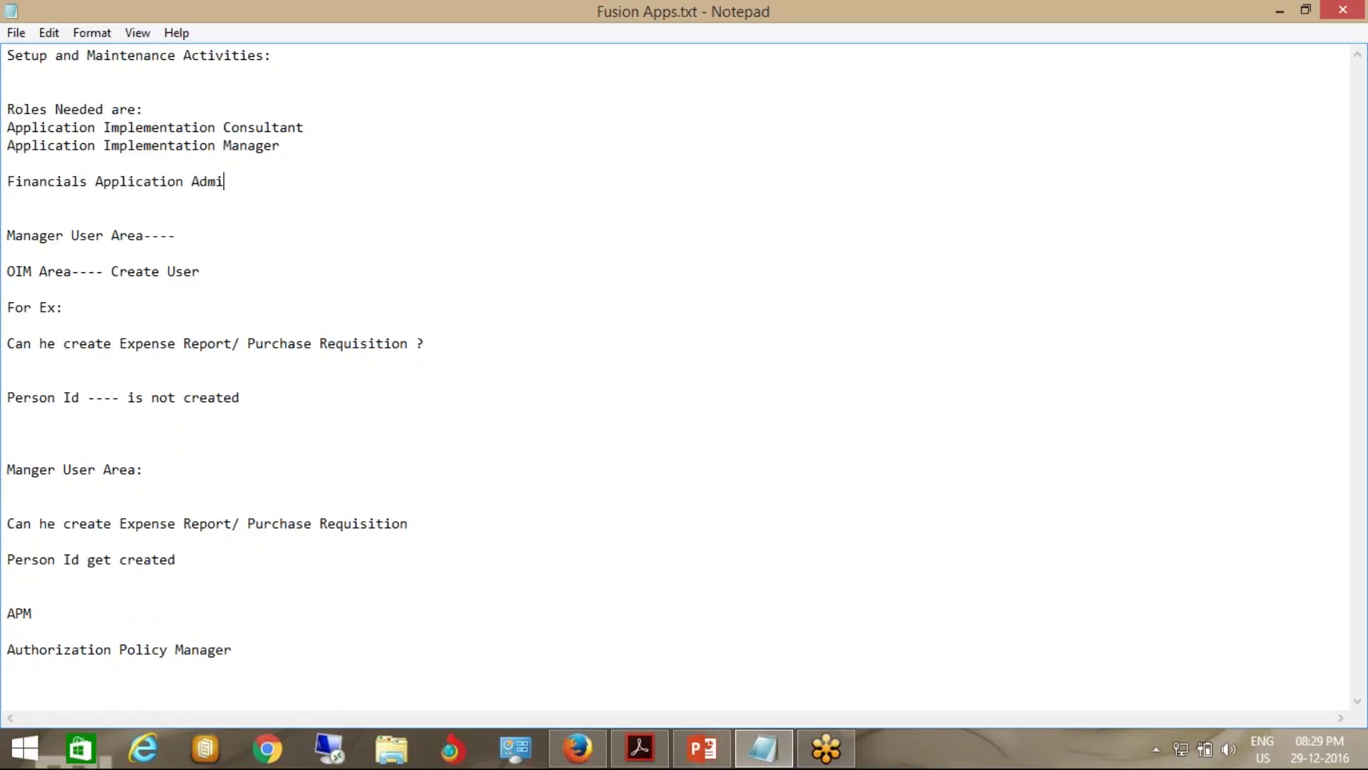
{"action": "type", "text": "nus"}
{"action": "key", "text": "BackSpace"}
{"action": "key", "text": "BackSpace"}
{"action": "type", "text": "instrator"}
{"action": "left_click", "coordinate": [255, 184]}
{"action": "key", "text": "BackSpace"}
{"action": "key", "text": "BackSpace"}
{"action": "type", "text": "s"}
{"action": "left_click", "coordinate": [374, 184]}
{"action": "key", "text": "Return"}
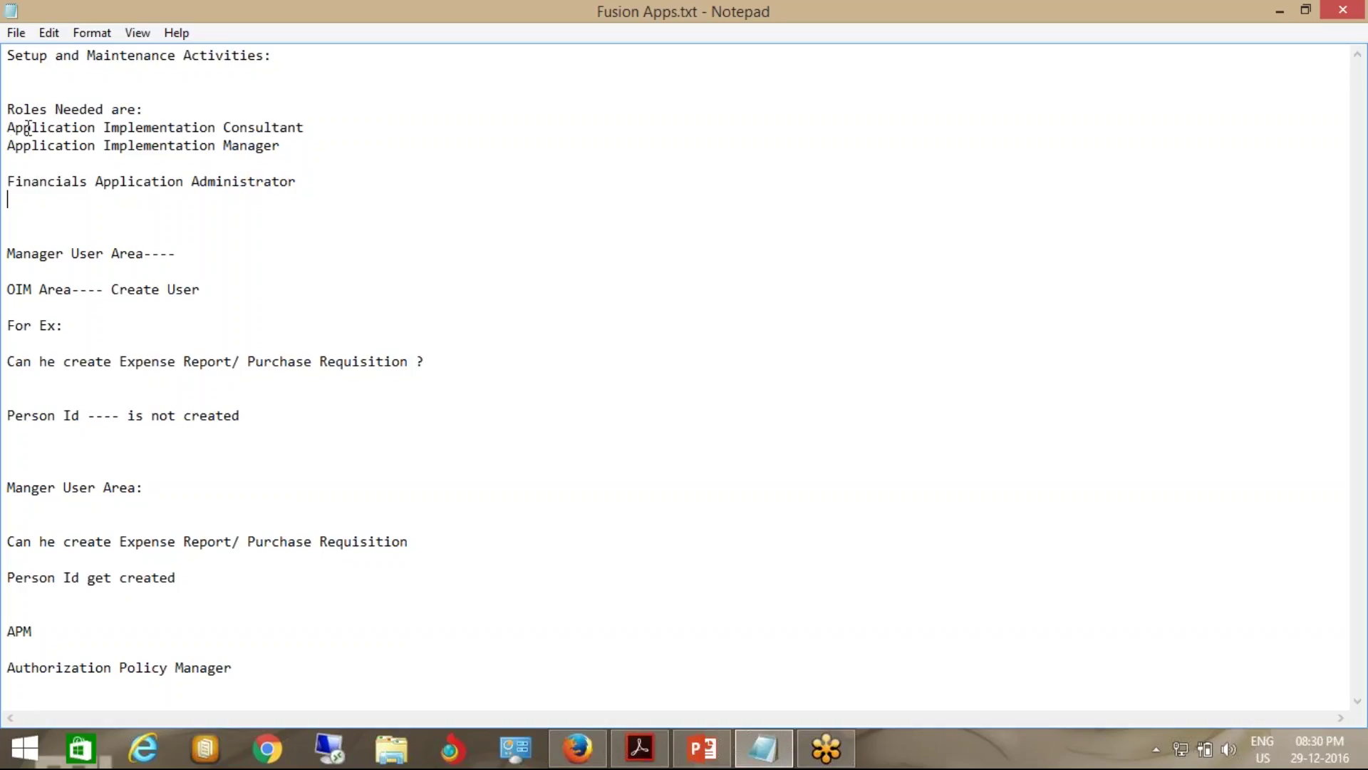
Highlight the Application Implementation Consultant role line.
{"action": "left_click_drag", "start_coordinate": [8, 128], "coordinate": [301, 131]}
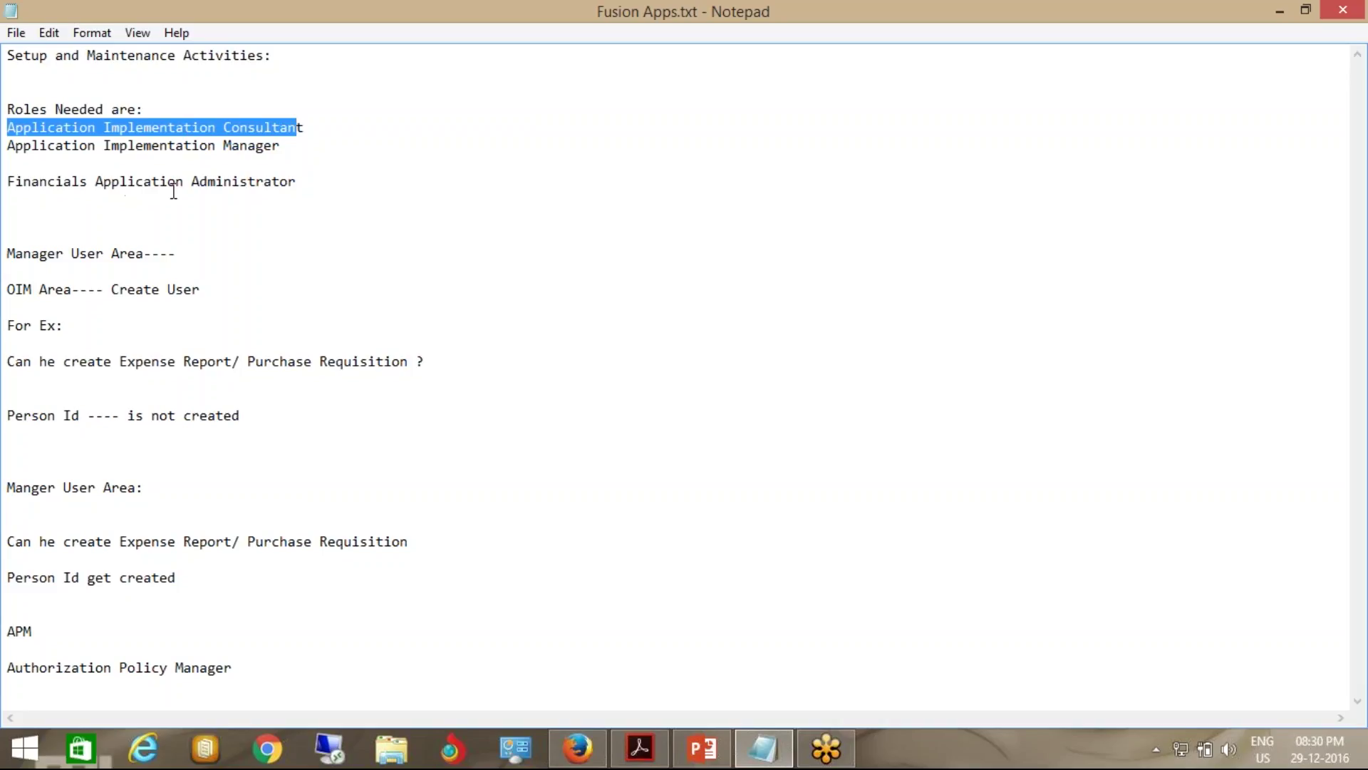
{"action": "left_click", "coordinate": [320, 129]}
{"action": "left_click_drag", "start_coordinate": [314, 129], "coordinate": [10, 131]}
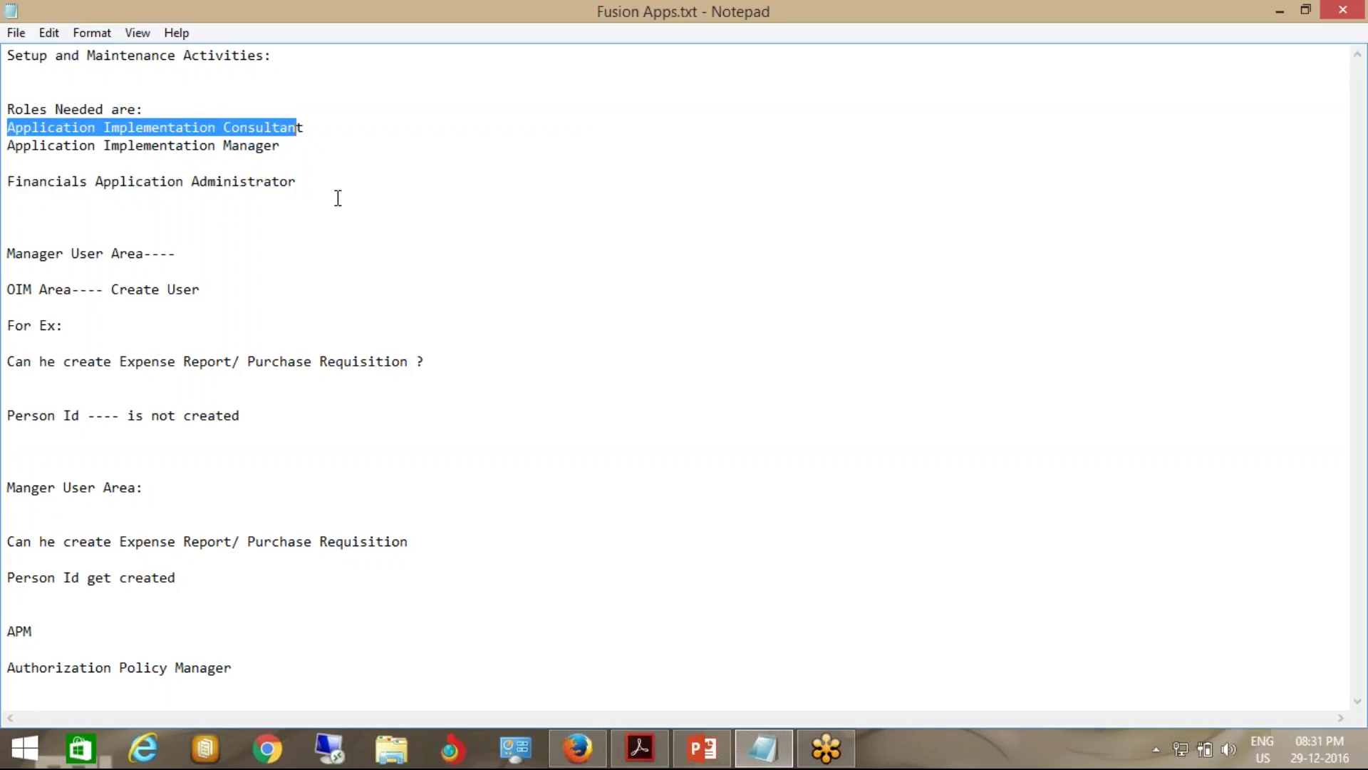
Highlight the Application Implementation Consultant and Manager roles in the notes, then switch to Firefox.
{"action": "left_click", "coordinate": [338, 198]}
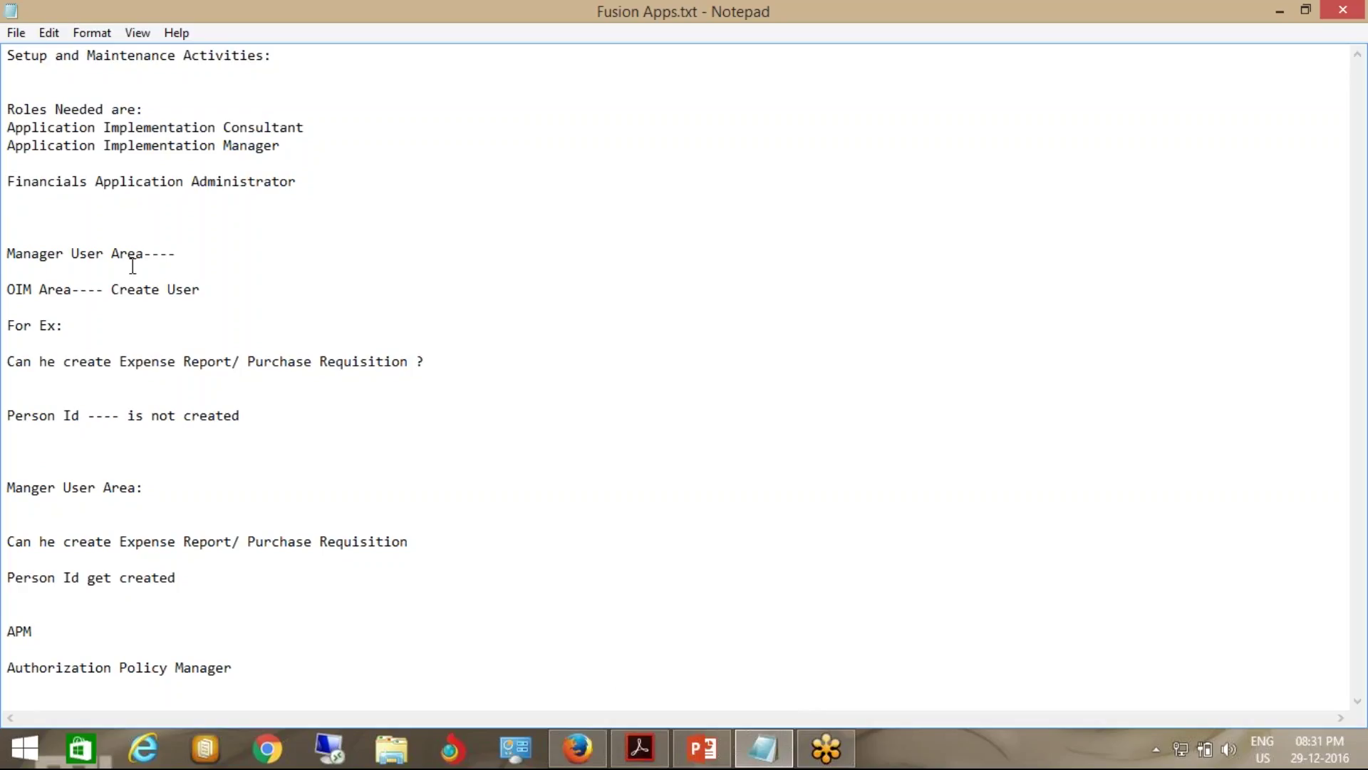
{"action": "left_click", "coordinate": [10, 127]}
{"action": "left_click_drag", "start_coordinate": [10, 127], "coordinate": [305, 127]}
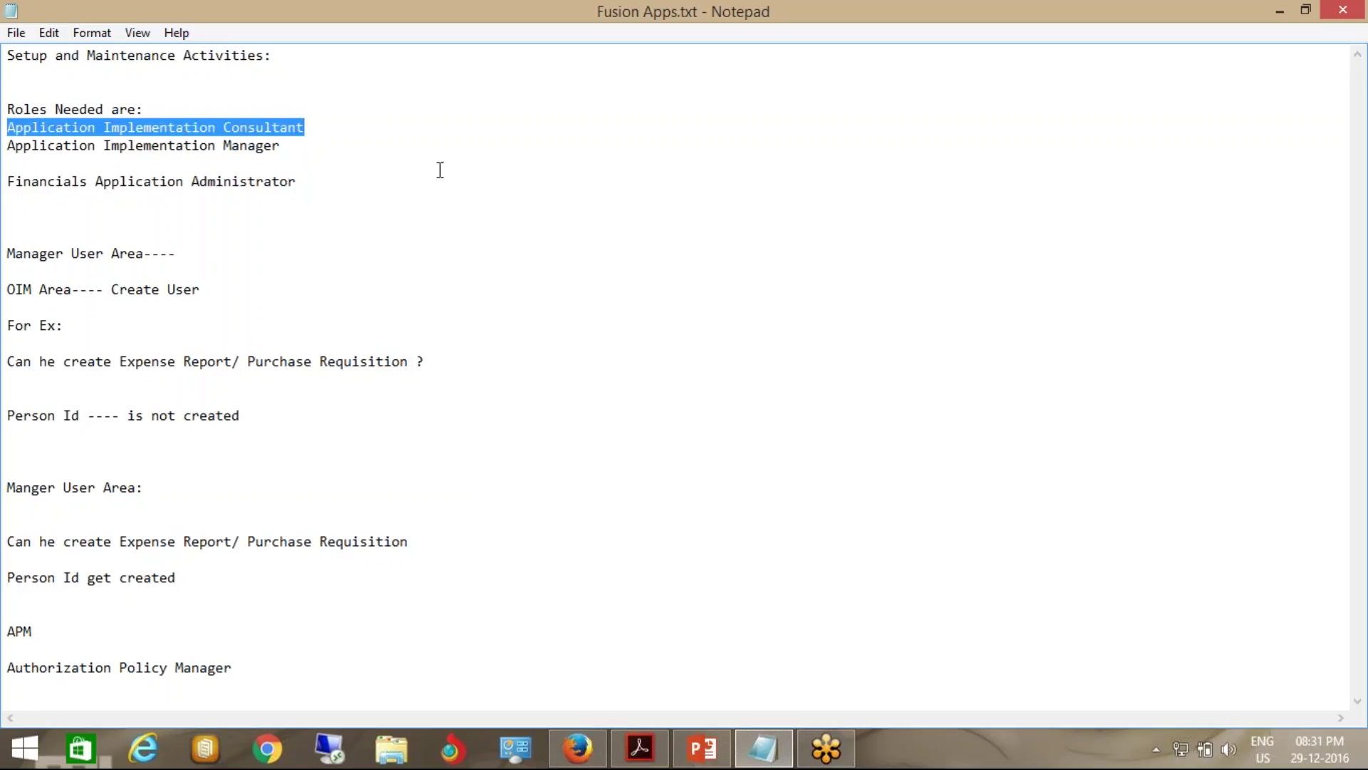
{"action": "left_click", "coordinate": [285, 145]}
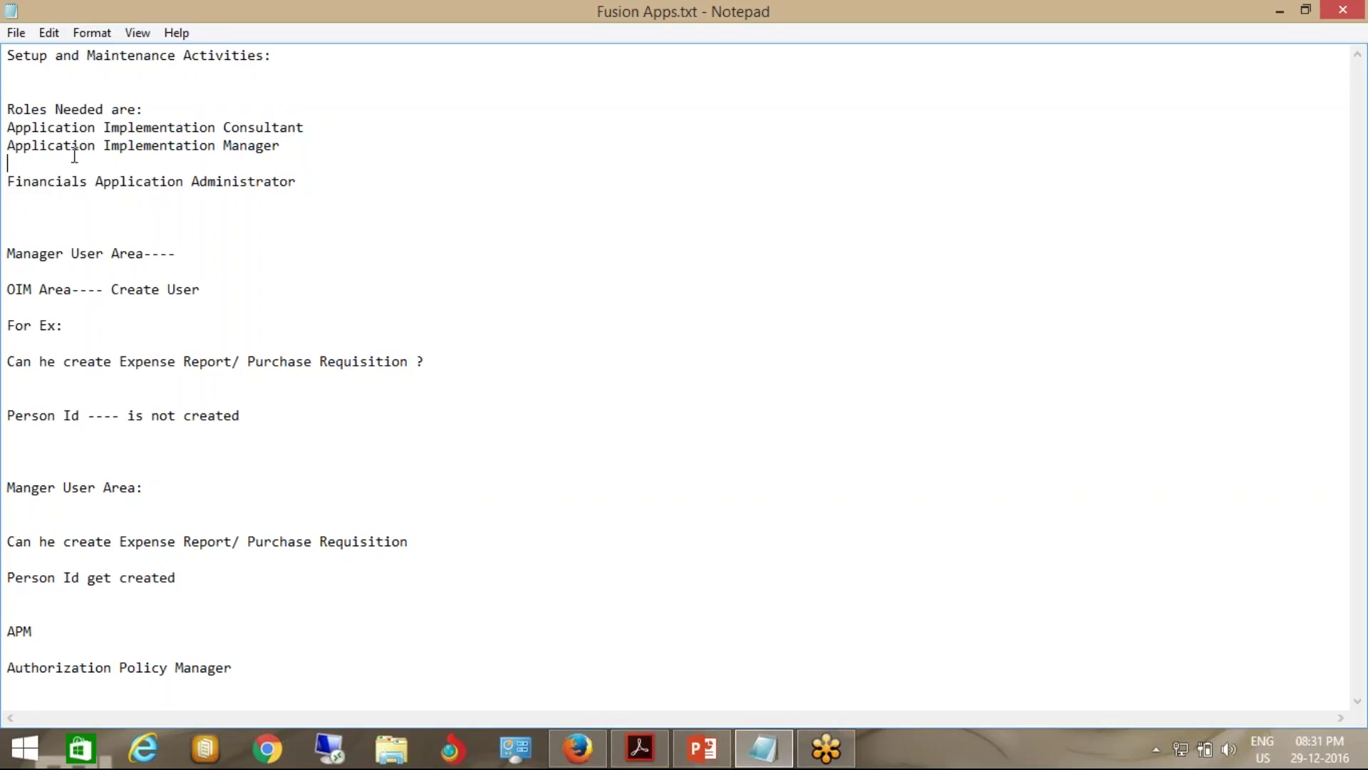
{"action": "left_click_drag", "start_coordinate": [73, 152], "coordinate": [10, 153]}
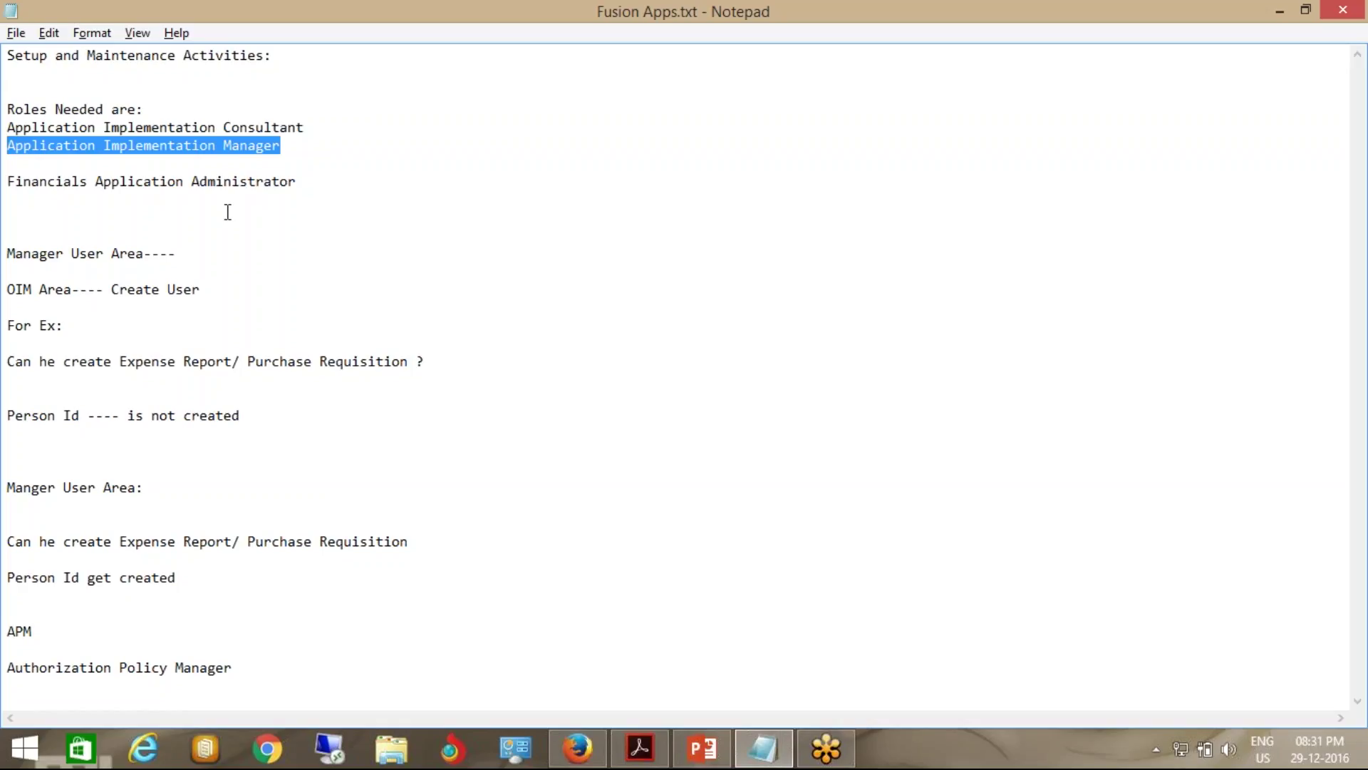
{"action": "key", "text": "alt+Tab"}
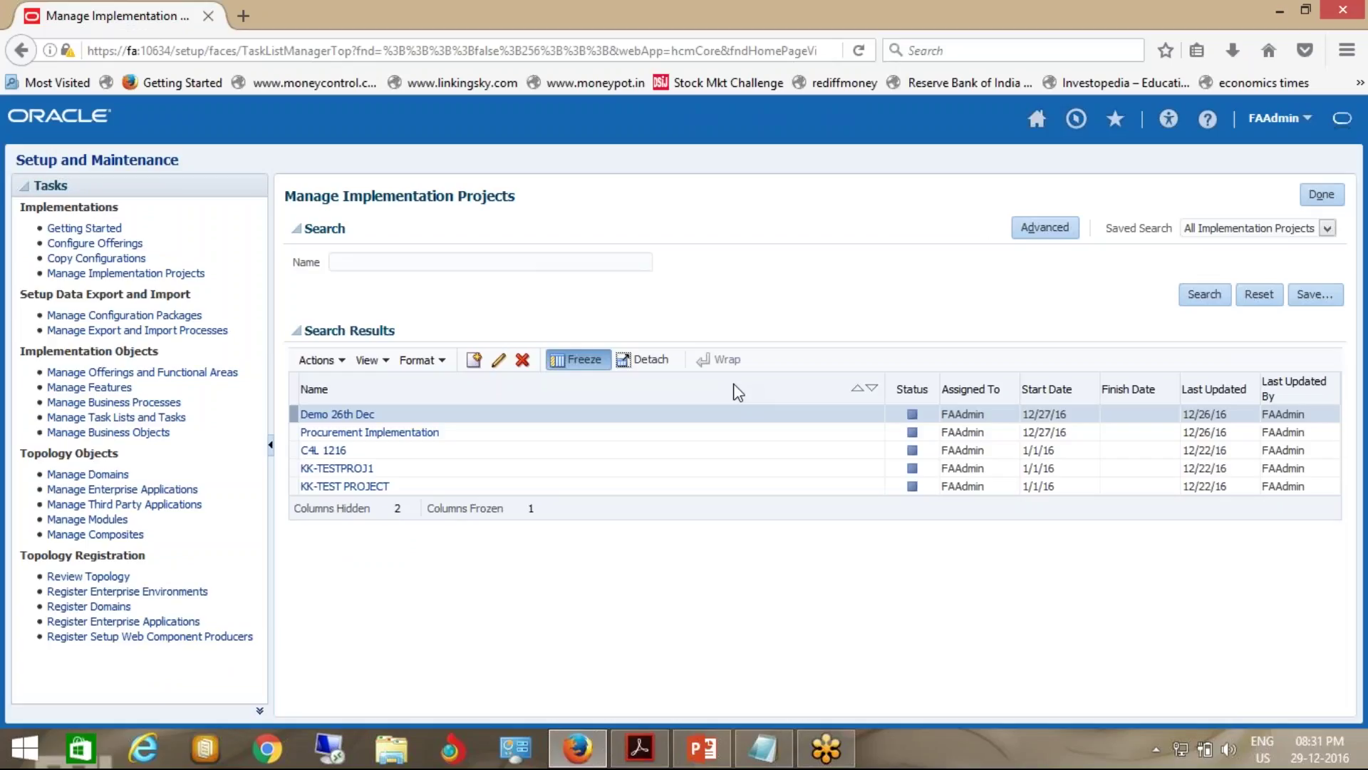
Switch from the Manage Implementation Projects page back to the Fusion Apps notes.
{"action": "key", "text": "alt+Tab"}
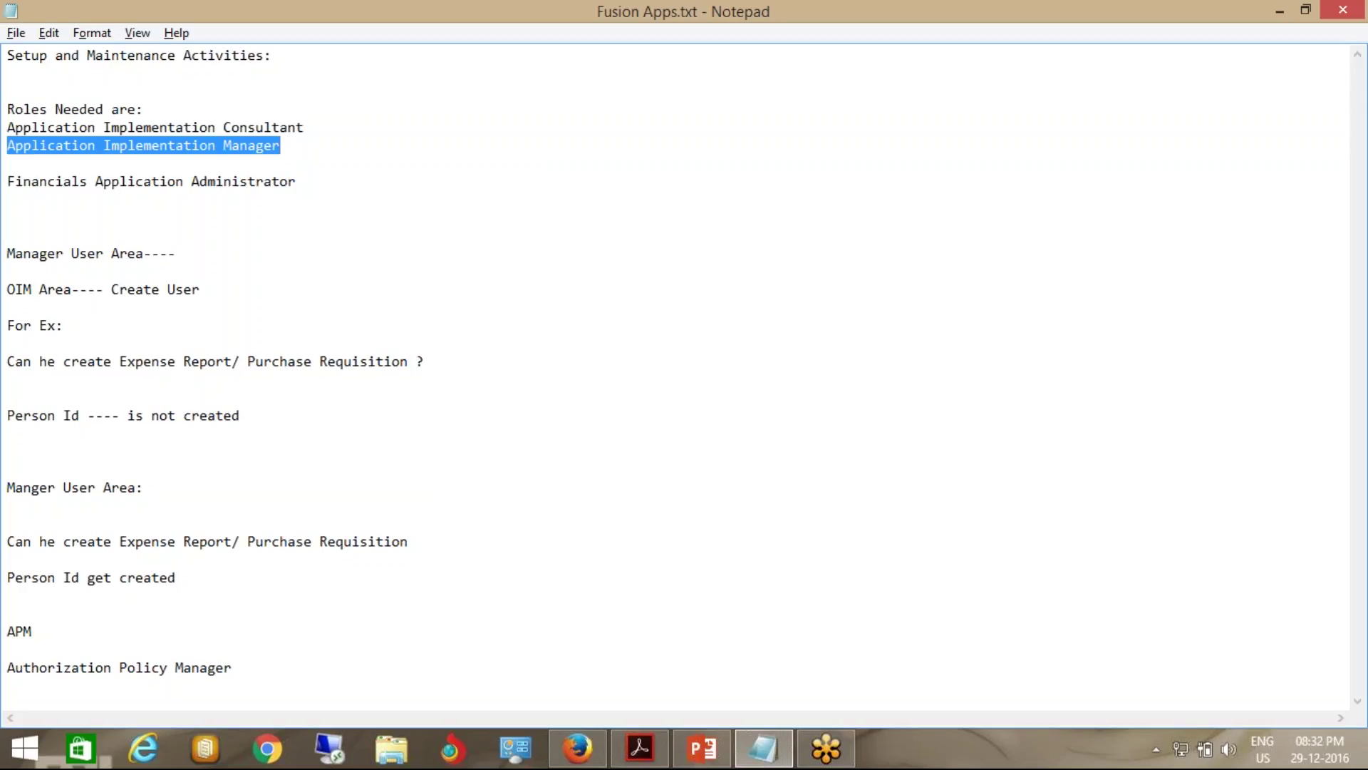
Append a 'Create User Privelege:' heading with the line 'A person having roles IT Security Manager'.
{"action": "left_click", "coordinate": [308, 667]}
{"action": "key", "text": "Return"}
{"action": "key", "text": "Return"}
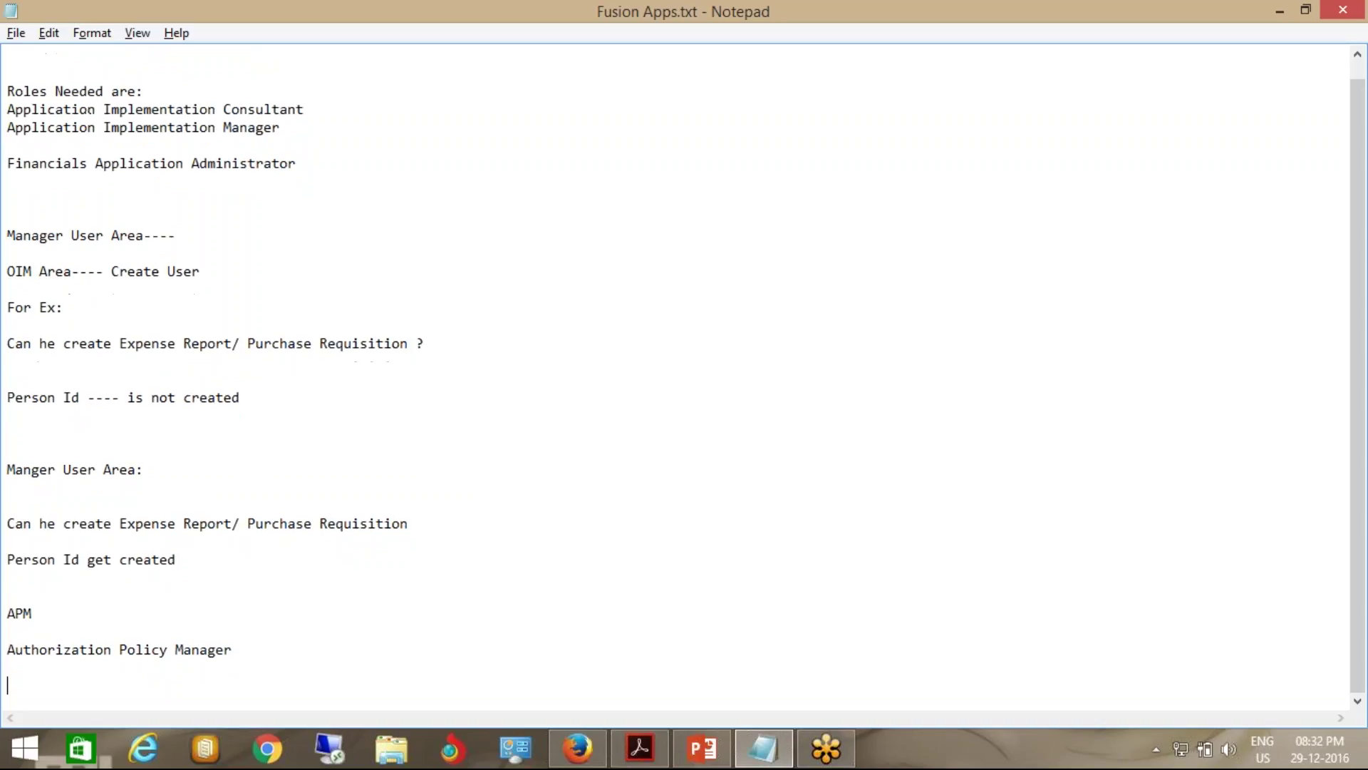
{"action": "key", "text": "Return"}
{"action": "key", "text": "Return"}
{"action": "key", "text": "Return"}
{"action": "key", "text": "Return"}
{"action": "type", "text": "Crea"}
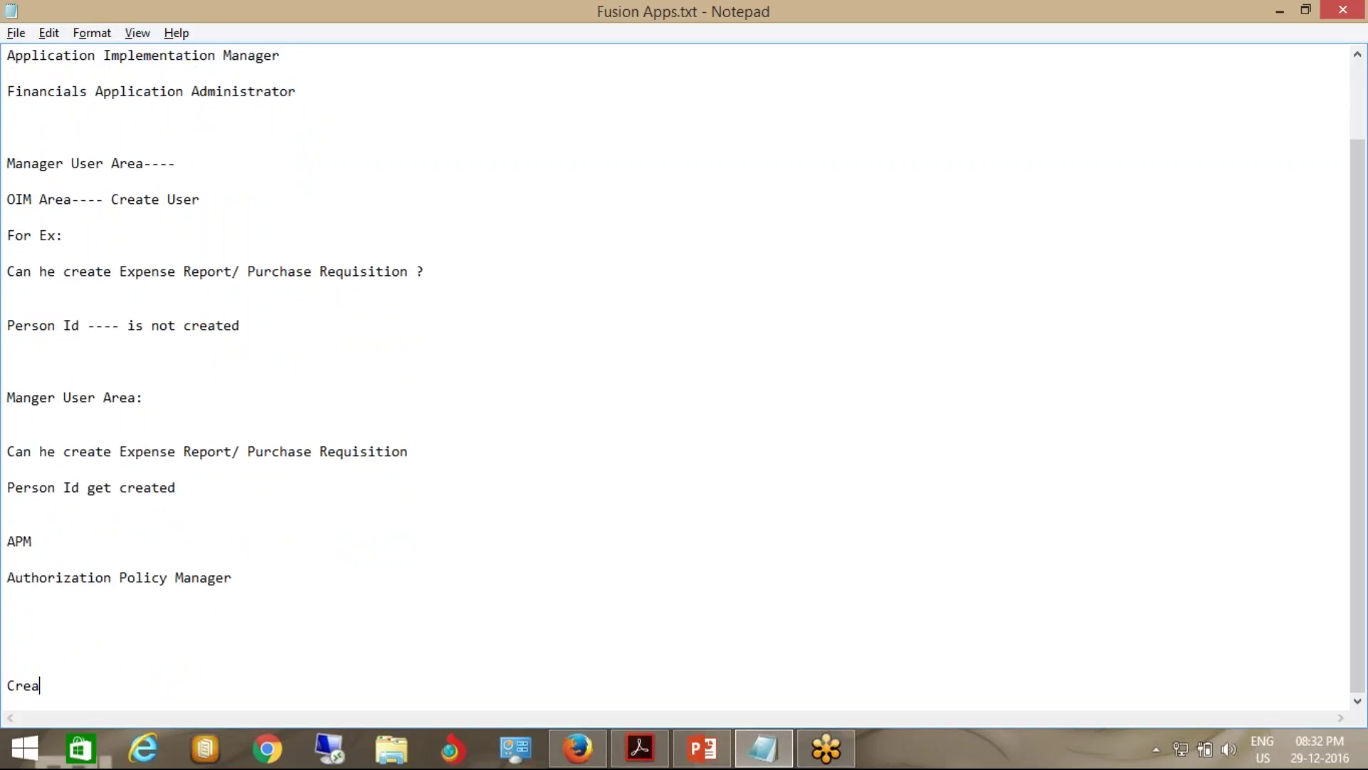
{"action": "type", "text": "te User Privelege:"}
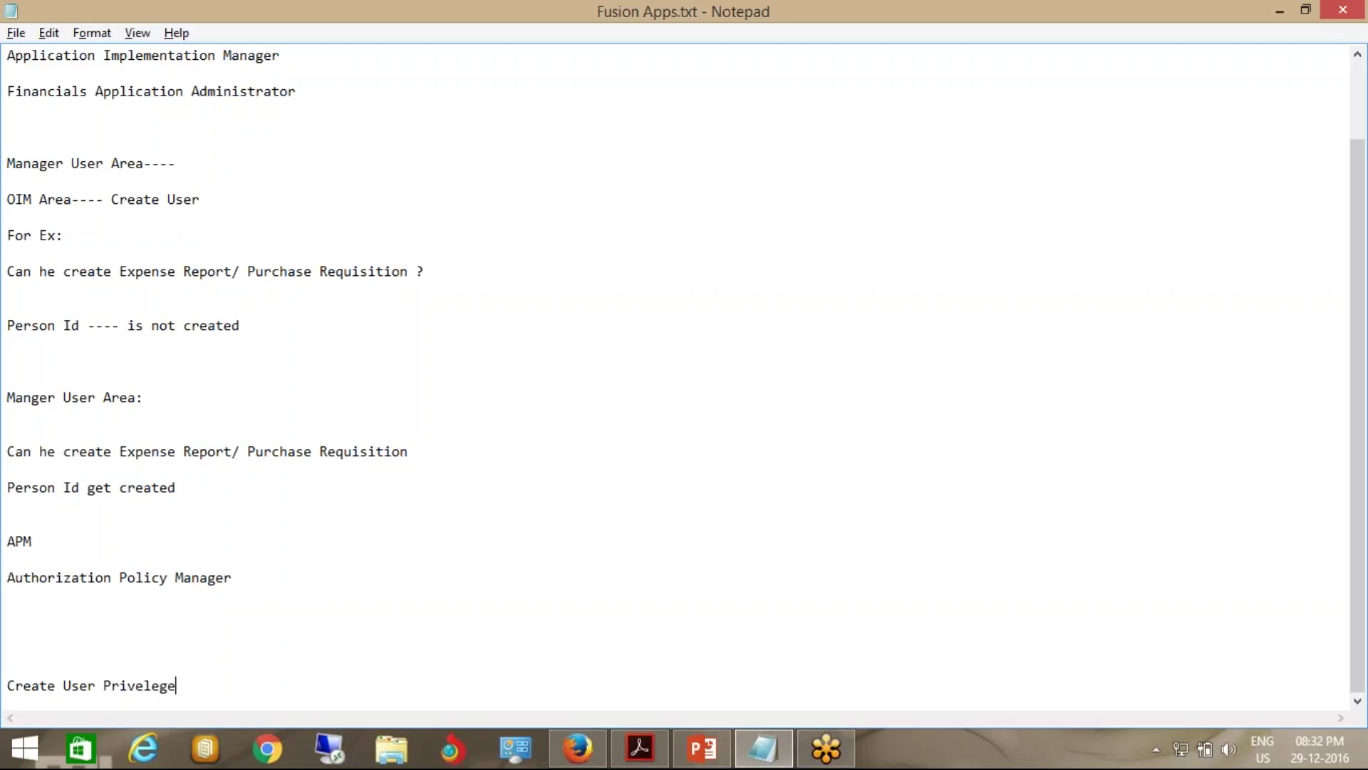
{"action": "key", "text": "Return"}
{"action": "key", "text": "Return"}
{"action": "key", "text": "Return"}
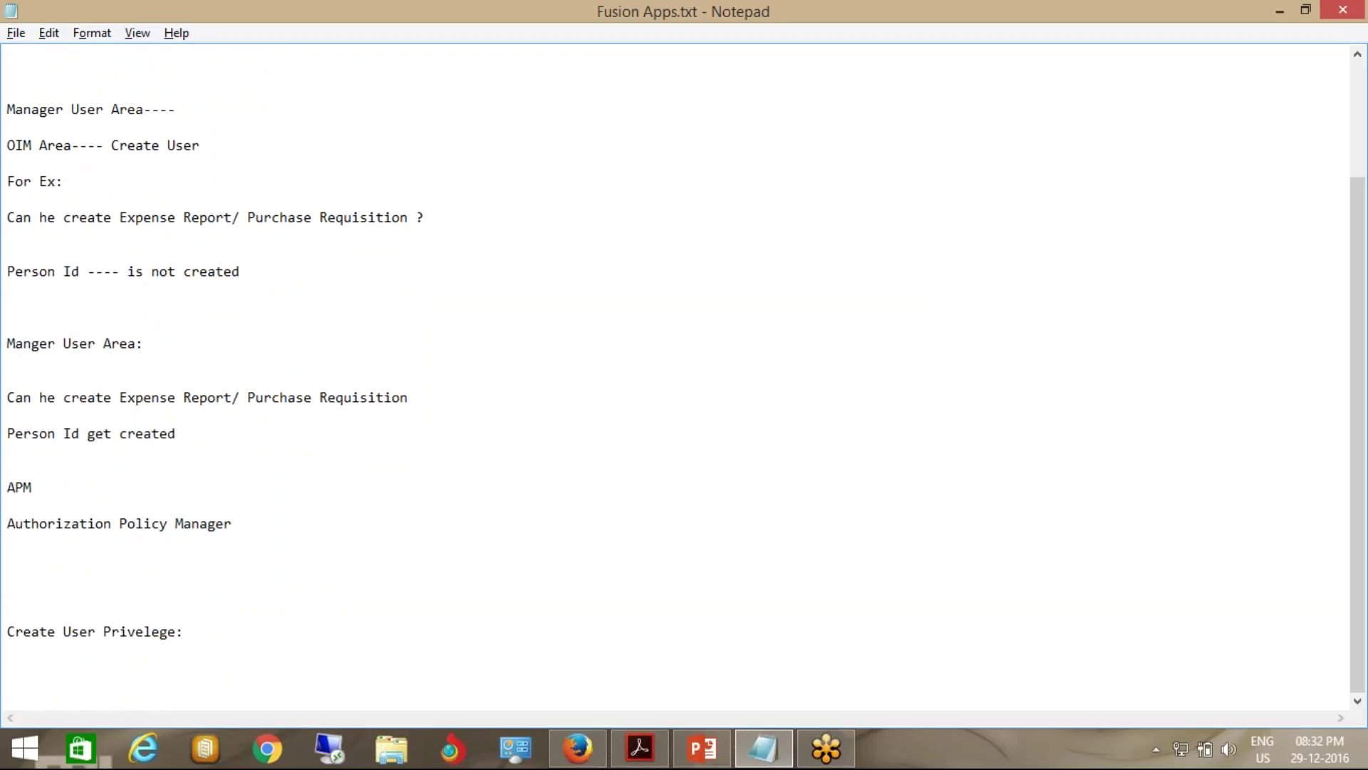
{"action": "type", "text": "A person having roles IT S"}
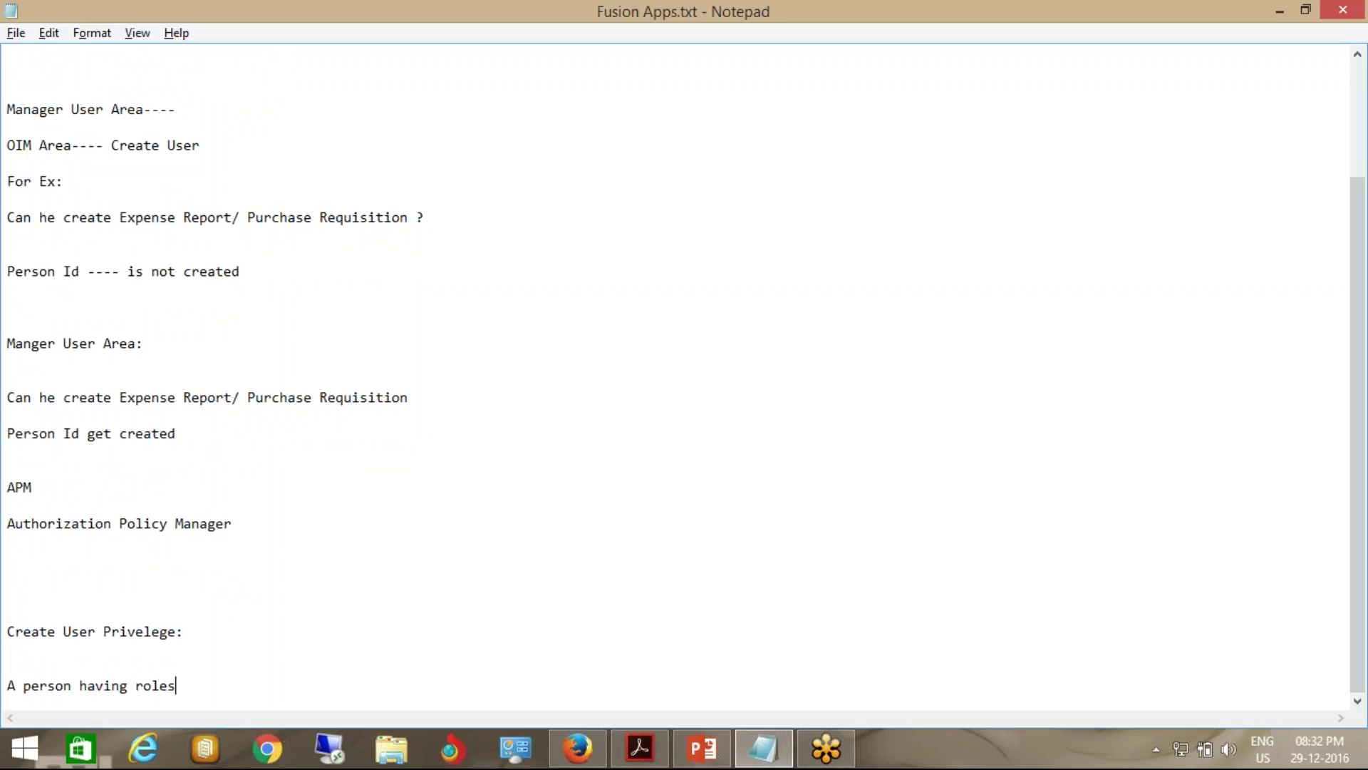
{"action": "type", "text": "ecurity Manager"}
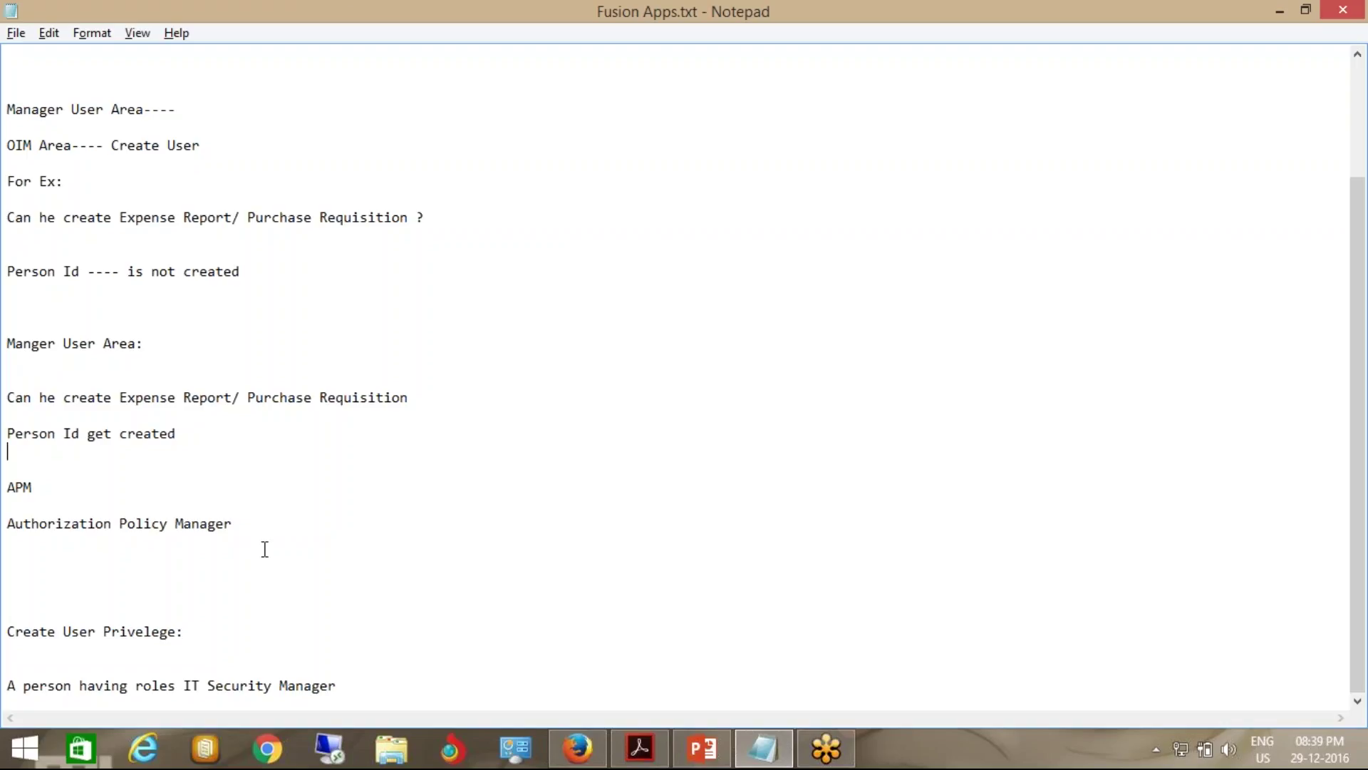
Highlight the IT Security Manager role, then switch back to the Oracle browser window.
{"action": "left_click", "coordinate": [355, 683]}
{"action": "left_click_drag", "start_coordinate": [355, 683], "coordinate": [184, 684]}
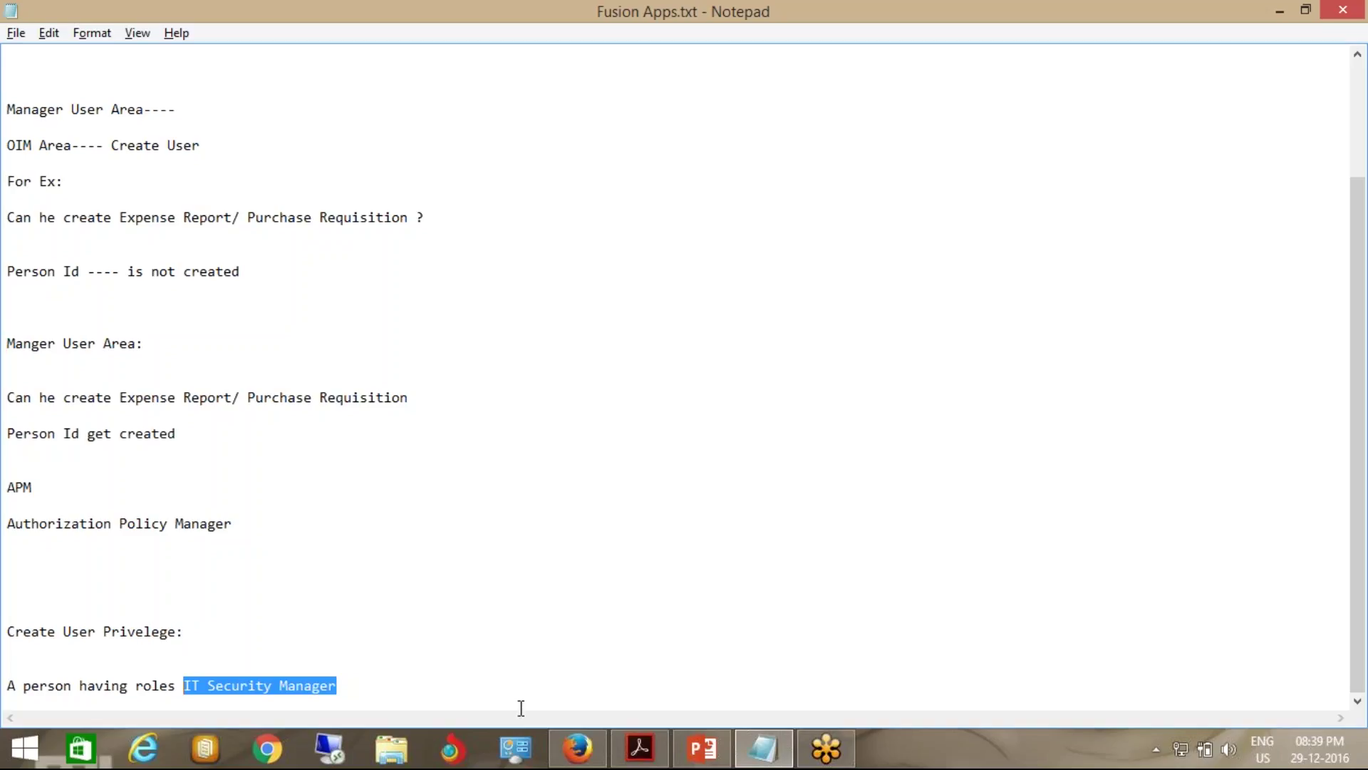
{"action": "left_click", "coordinate": [576, 757]}
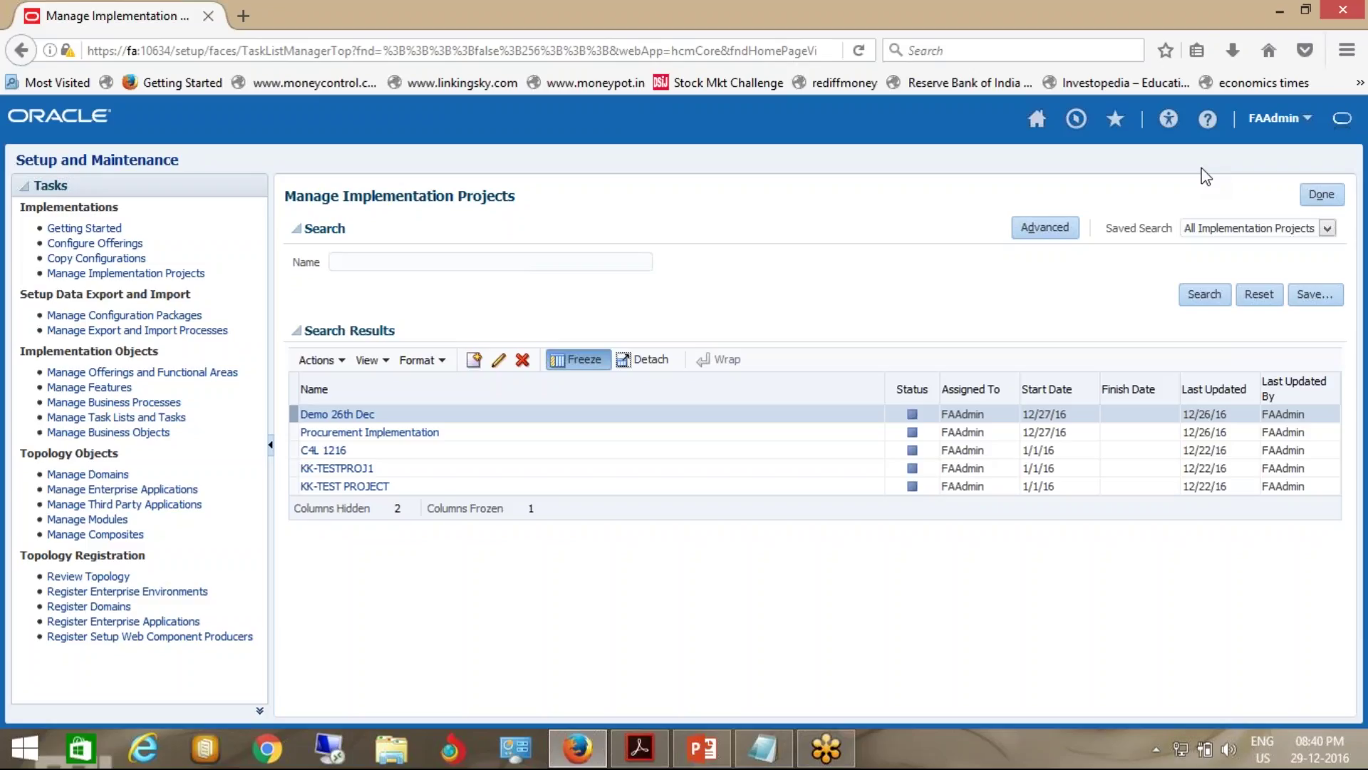
Close the projects list and search All Tasks for the name 'Create Imple%User%'.
{"action": "left_click", "coordinate": [1317, 202]}
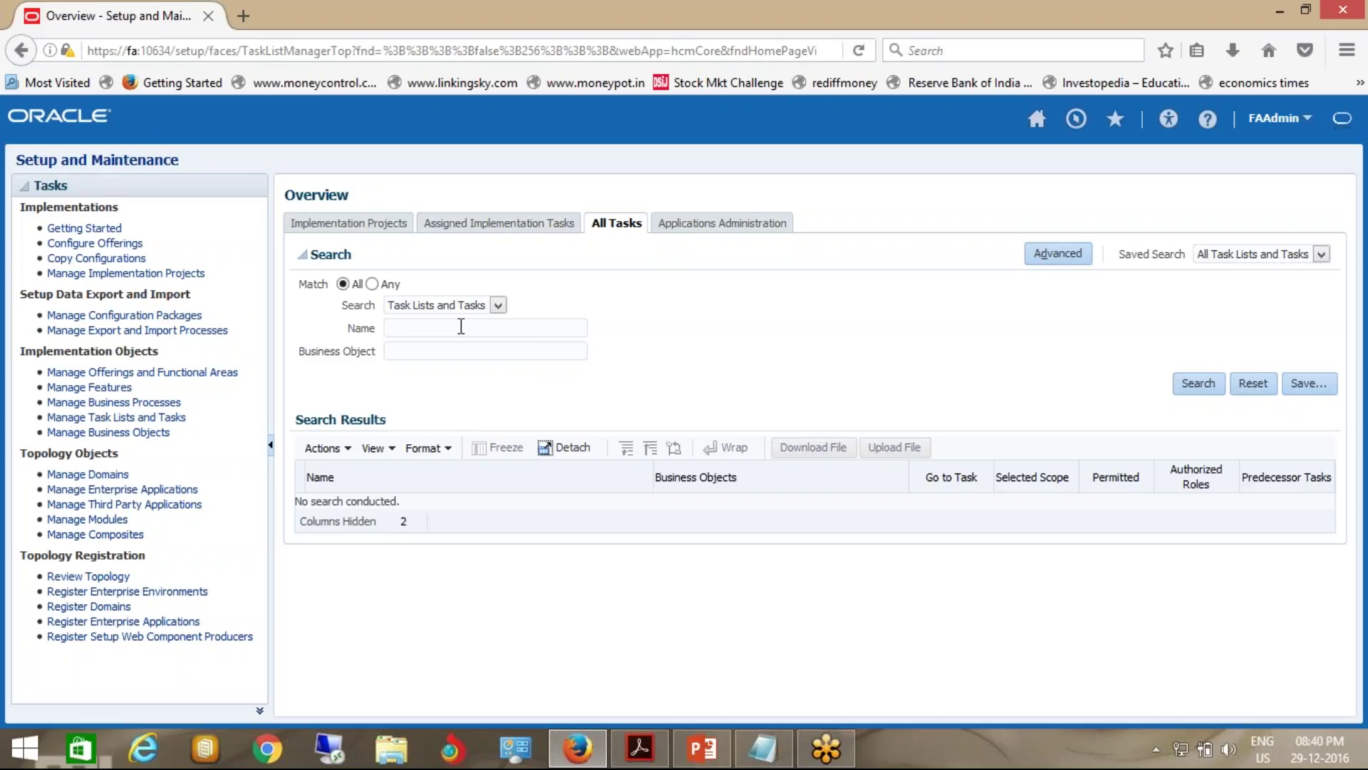
{"action": "left_click", "coordinate": [461, 327]}
{"action": "type", "text": "Create Imple%User%"}
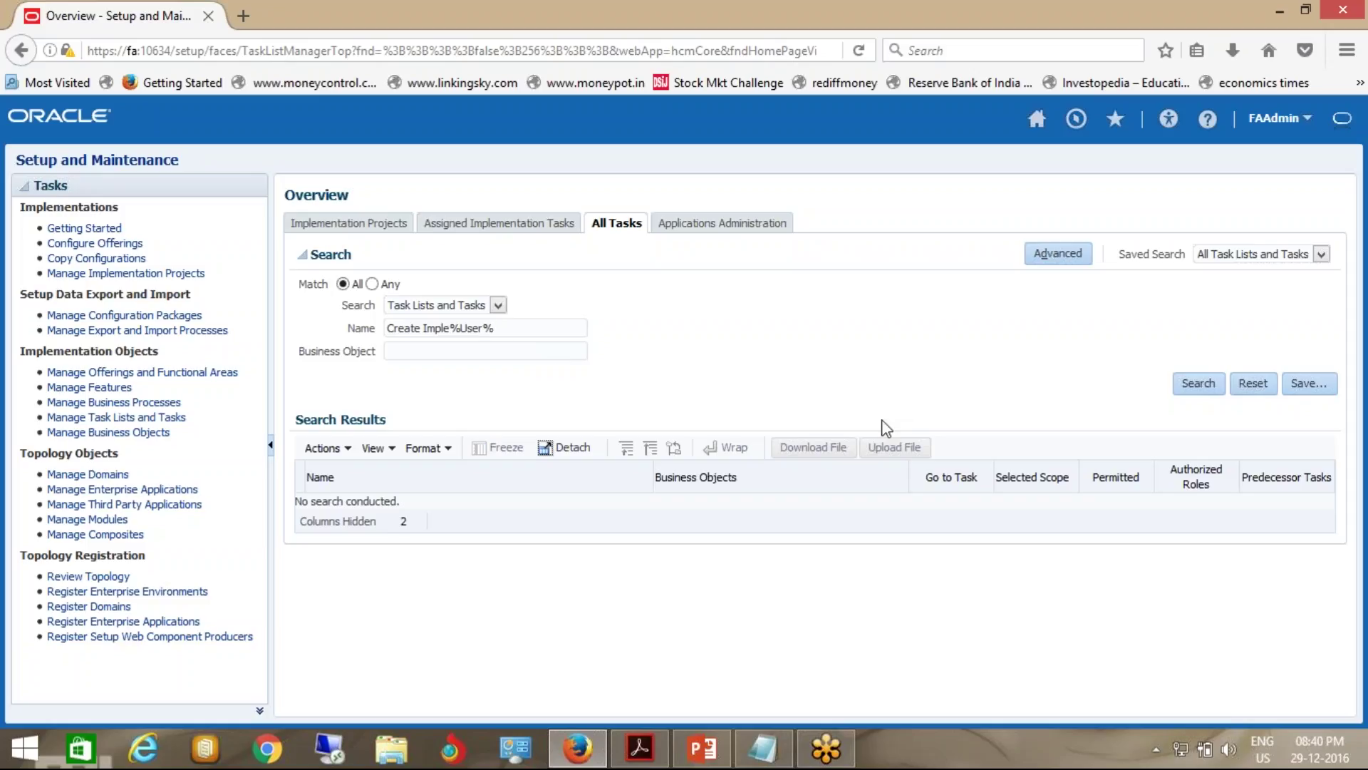
{"action": "left_click", "coordinate": [1204, 386]}
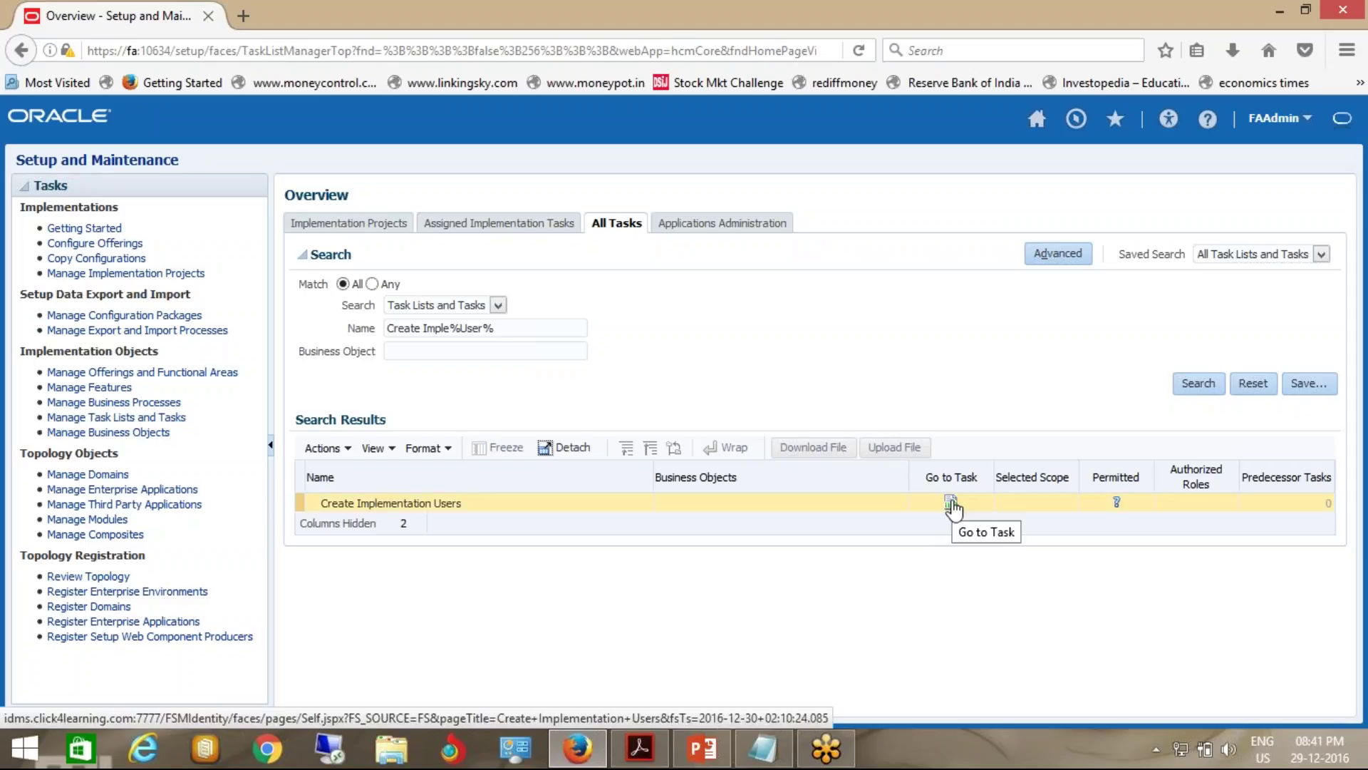
Launch Create Implementation Users and move between the Setup and Identity Manager Self Service tabs.
{"action": "left_click", "coordinate": [951, 503]}
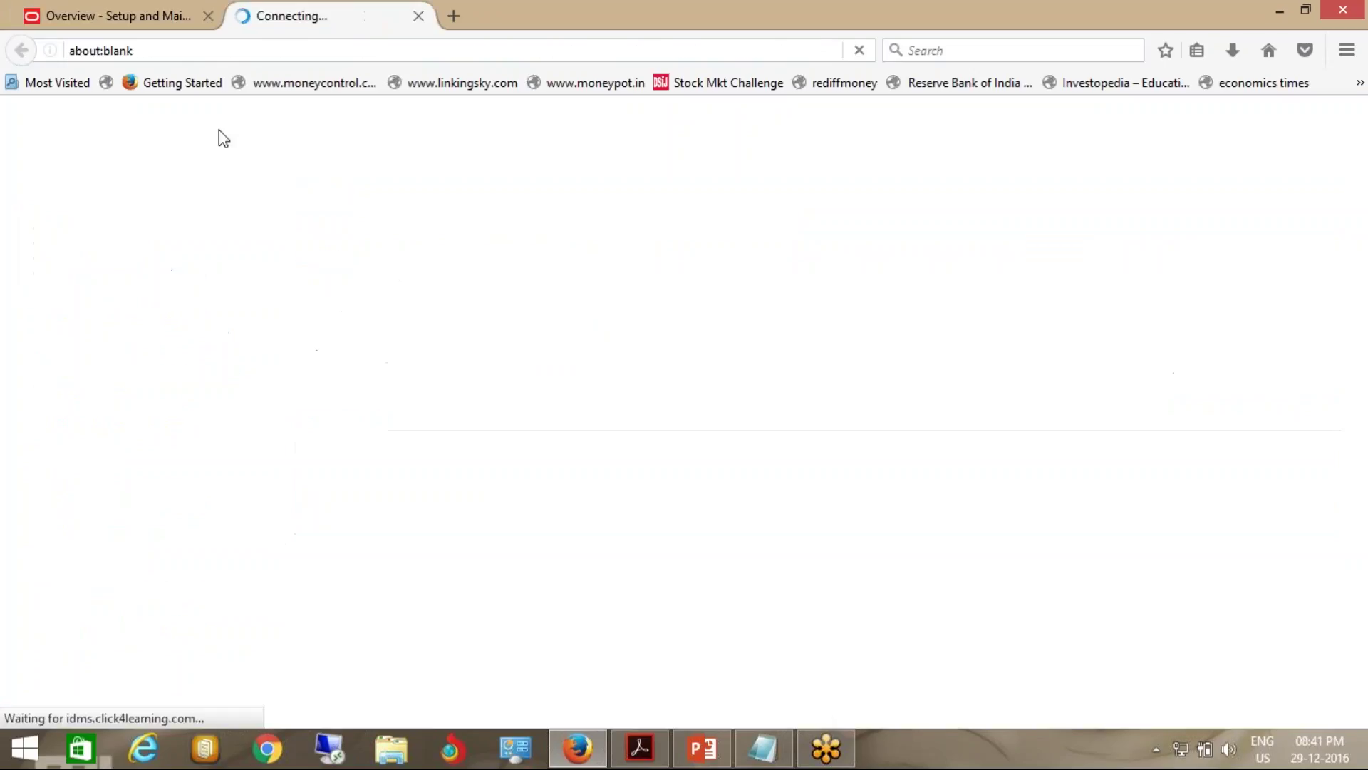
{"action": "left_click", "coordinate": [138, 21]}
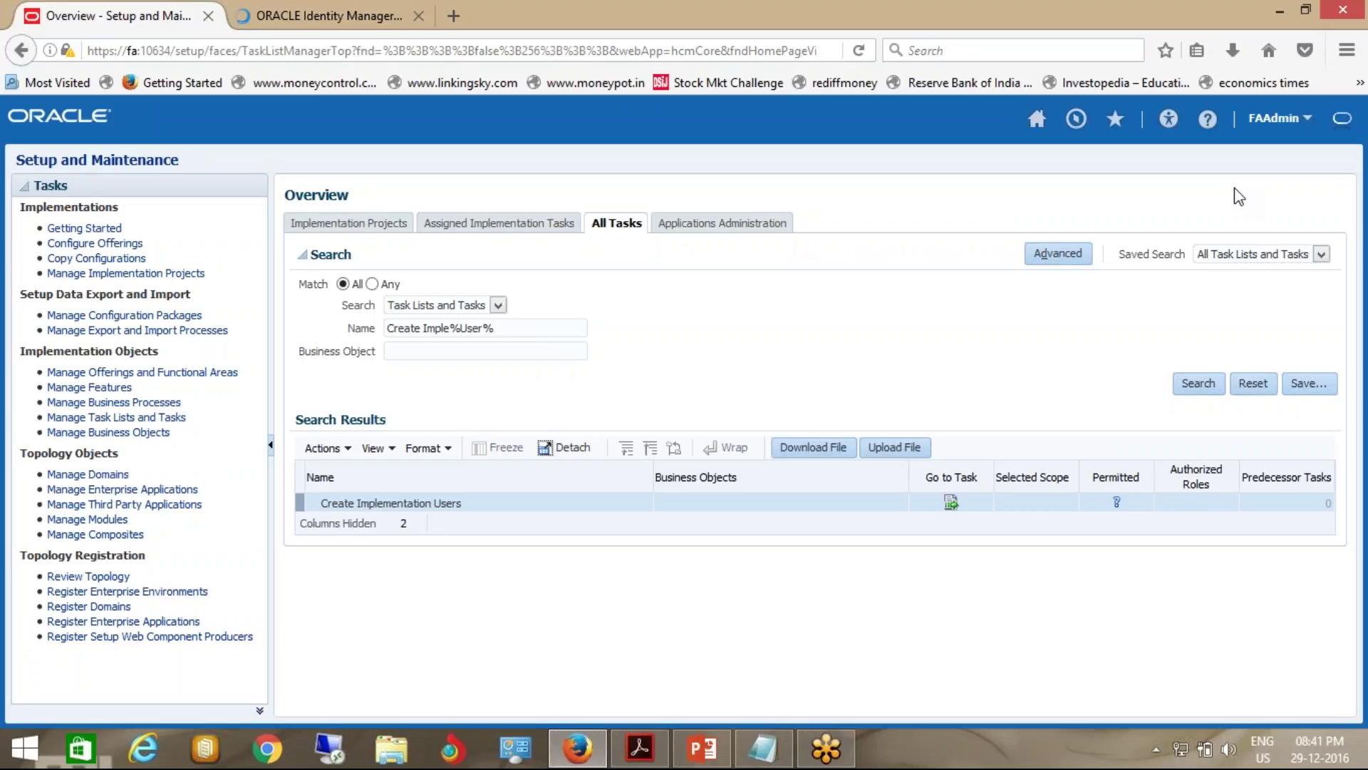
{"action": "left_click", "coordinate": [322, 11]}
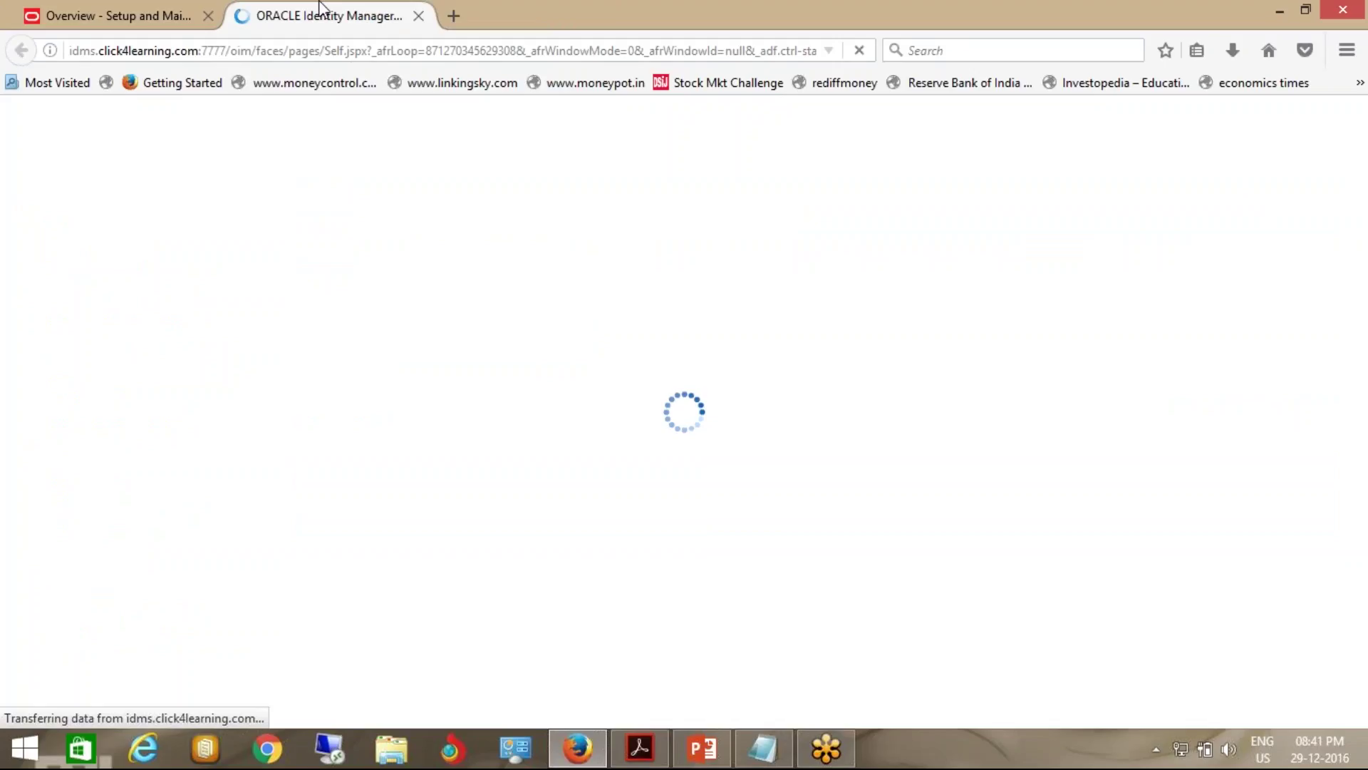
{"action": "left_click", "coordinate": [143, 16]}
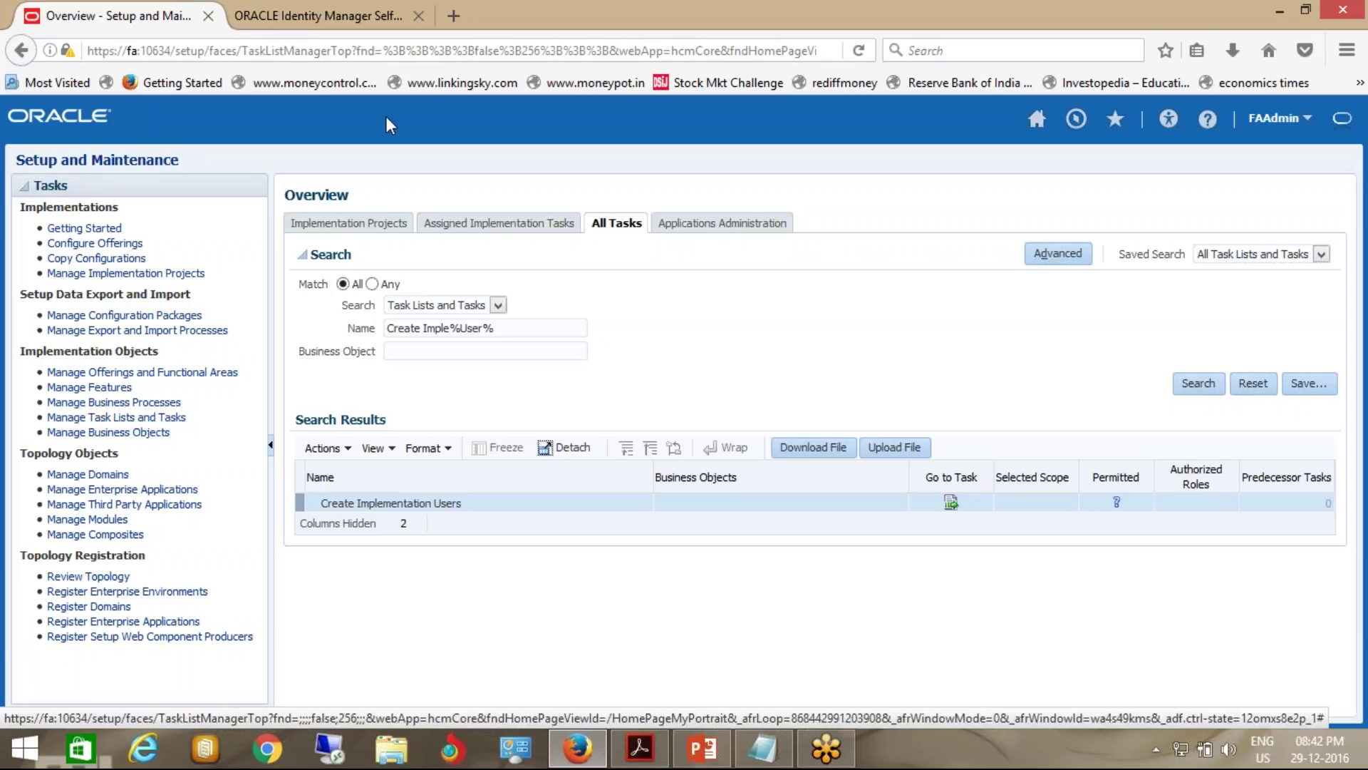
{"action": "left_click", "coordinate": [306, 16]}
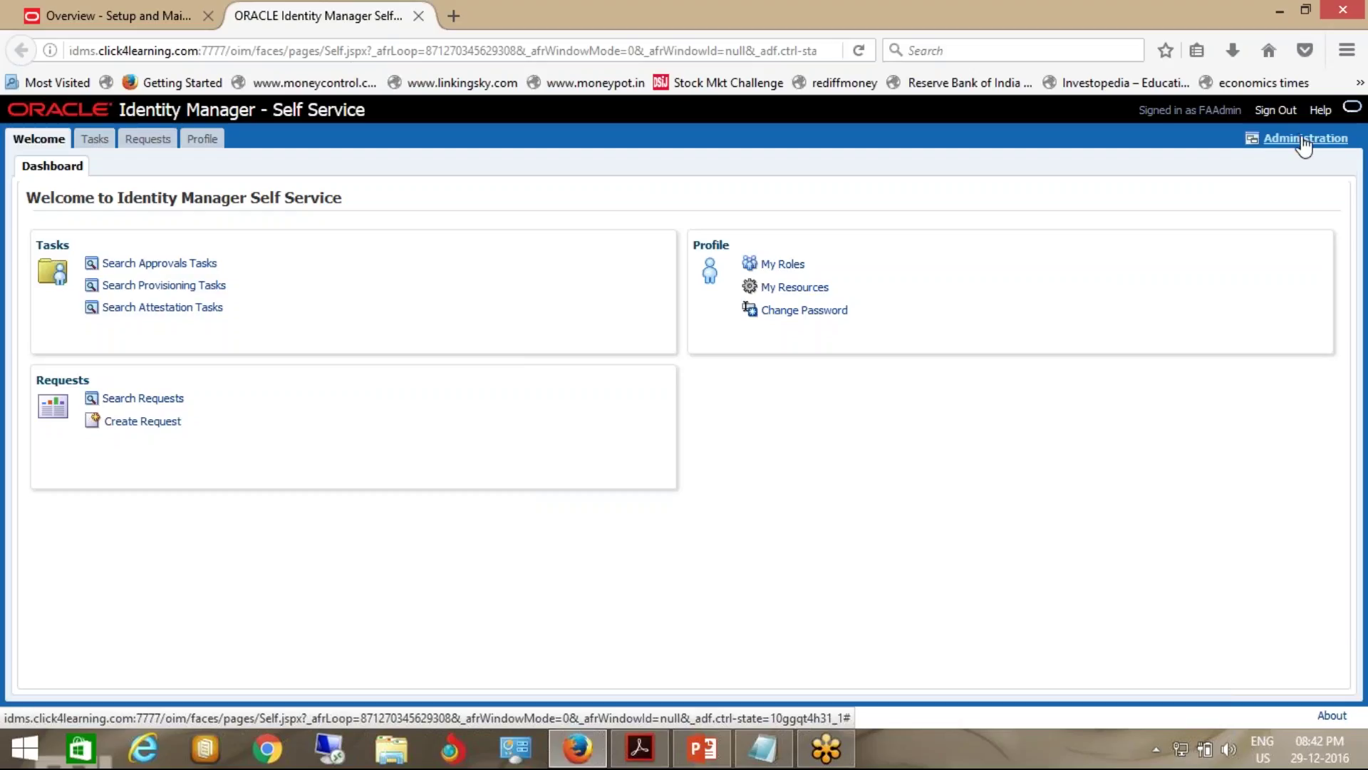
Open the Identity Manager administration area and change the search type from Users to Roles.
{"action": "left_click", "coordinate": [1300, 142]}
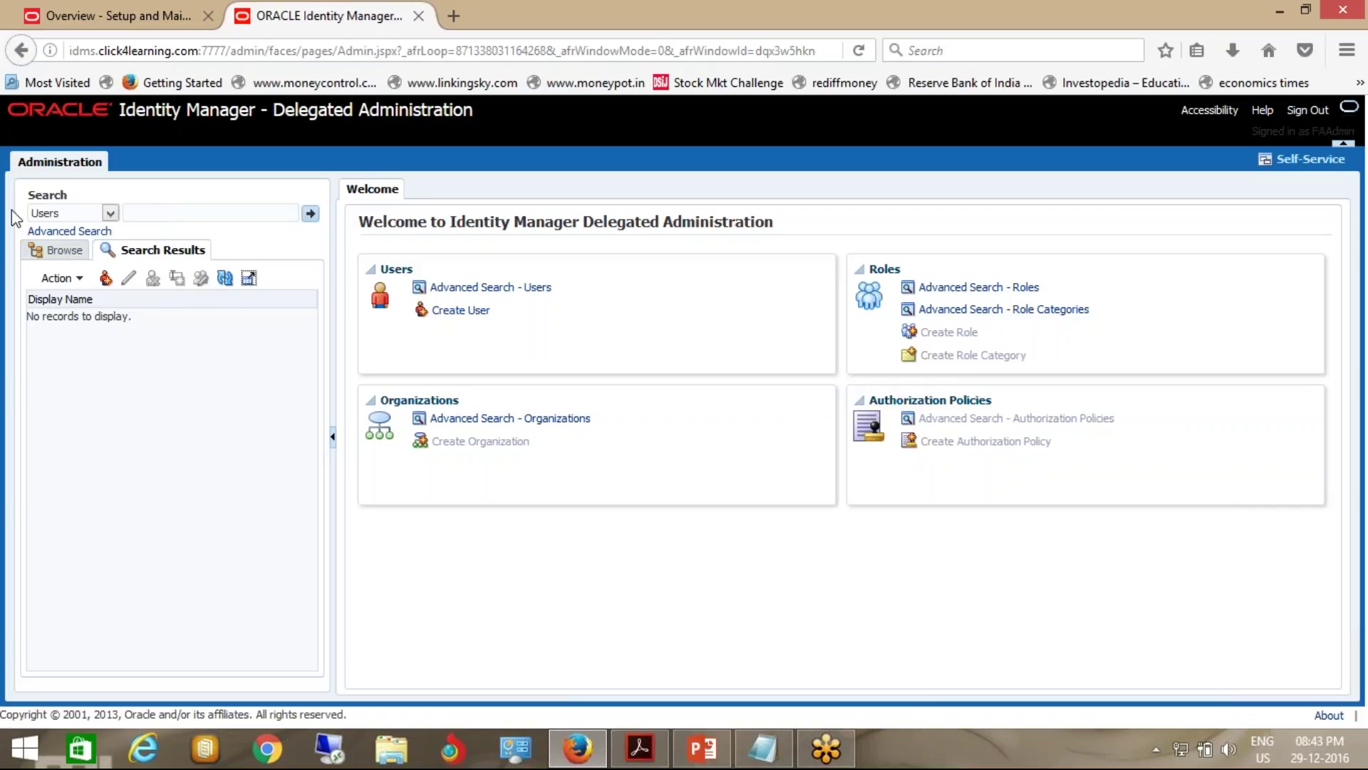
{"action": "left_click", "coordinate": [109, 212]}
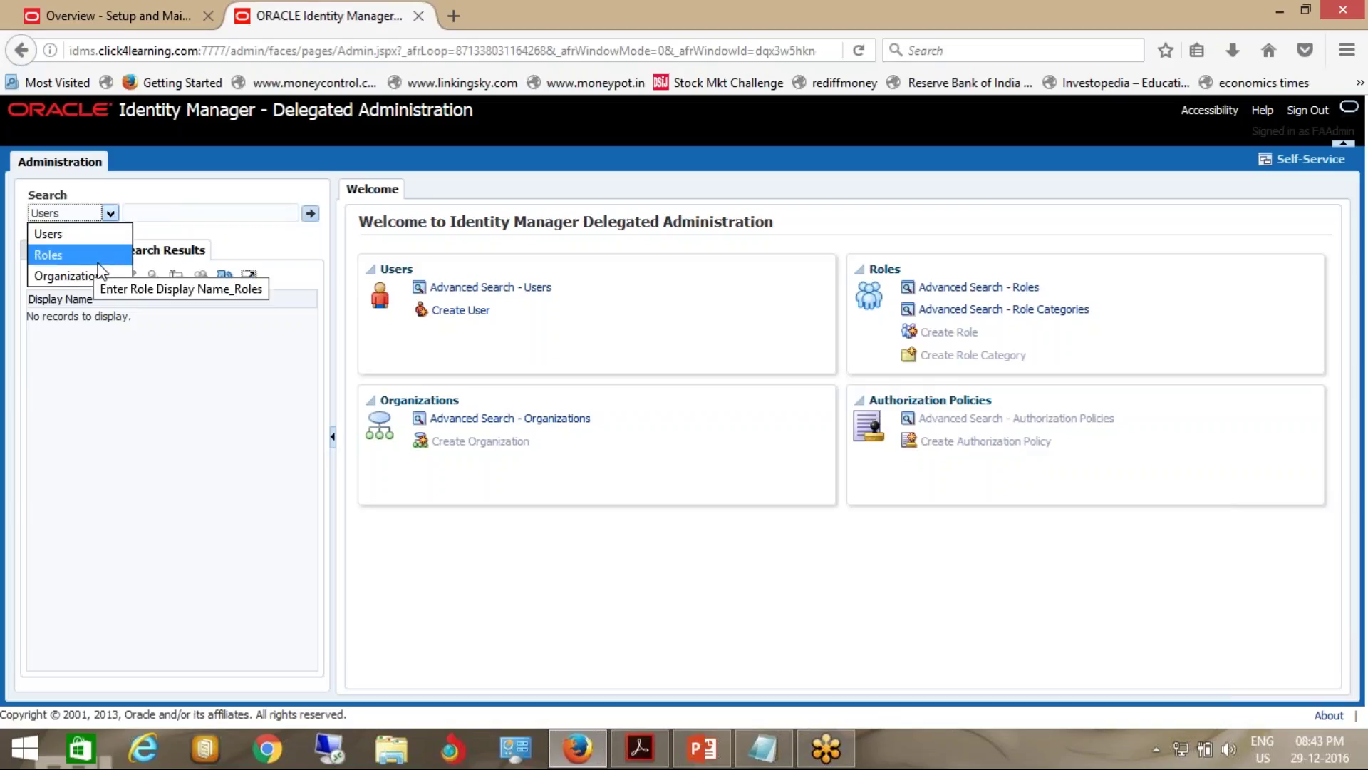
{"action": "left_click", "coordinate": [179, 216]}
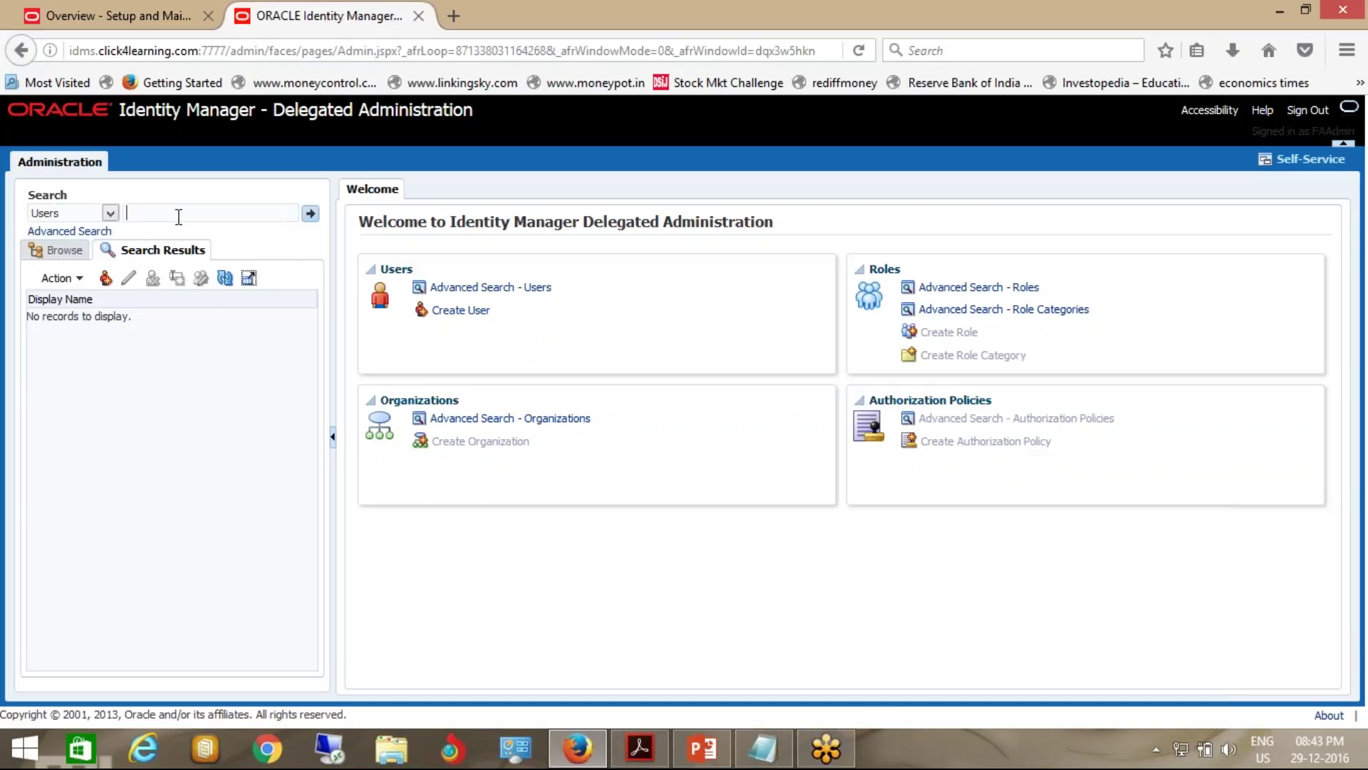
{"action": "left_click", "coordinate": [109, 213]}
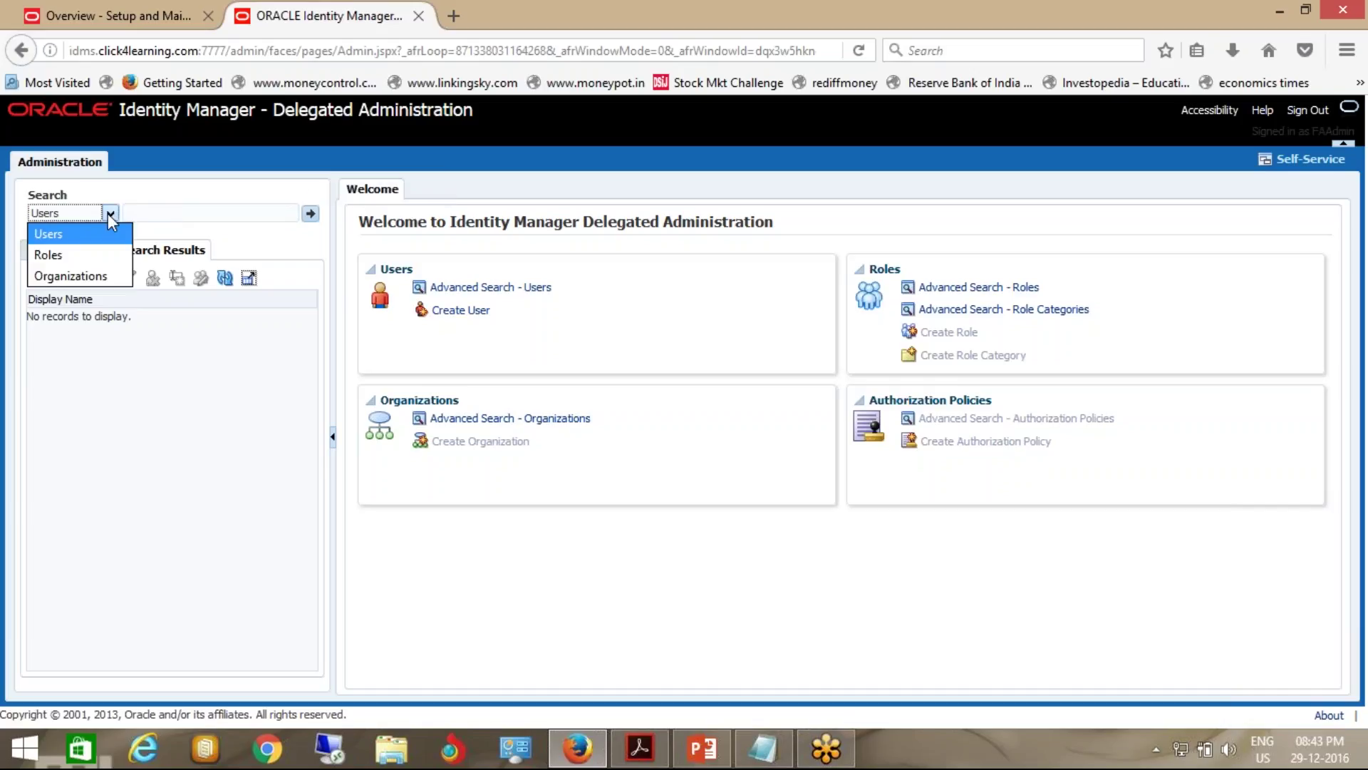
{"action": "left_click", "coordinate": [102, 258]}
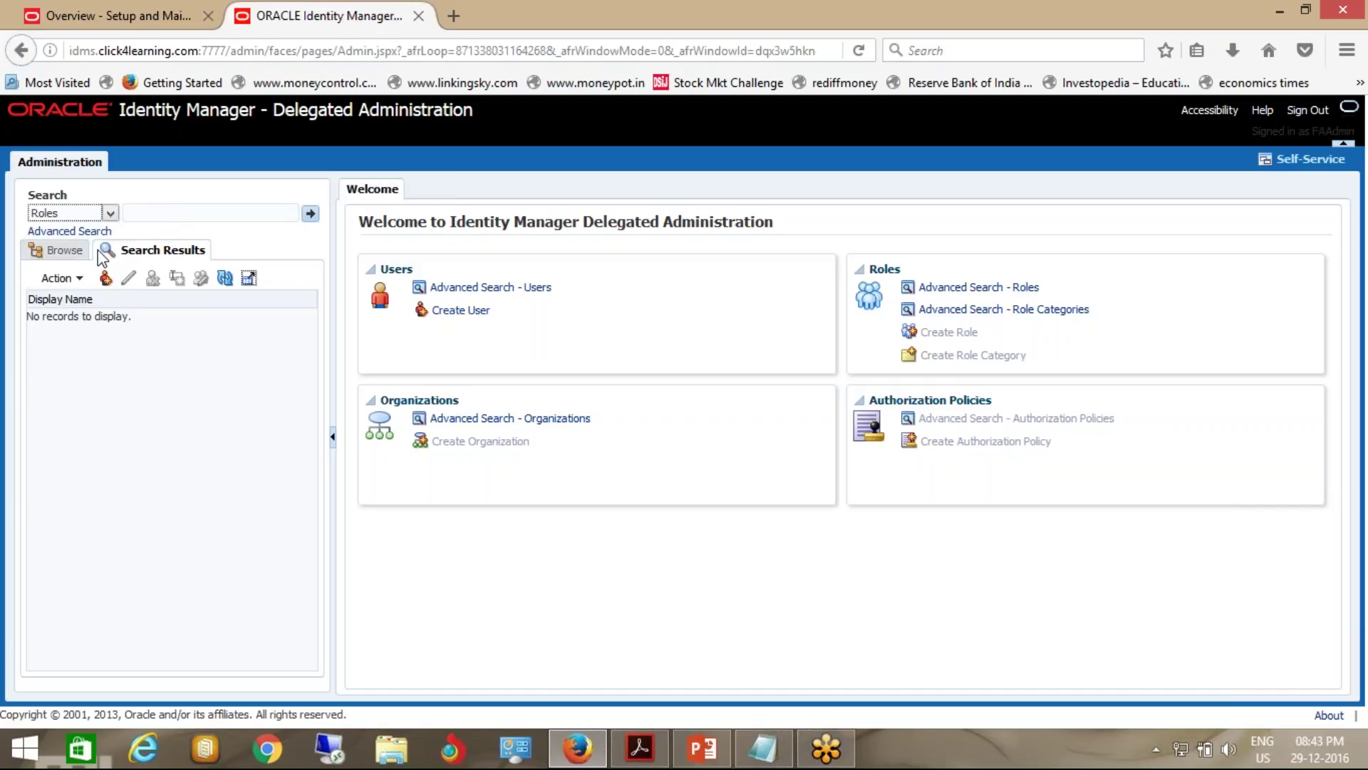
Run the Roles search, scroll through the returned roles, and open the search-type list.
{"action": "left_click", "coordinate": [311, 215]}
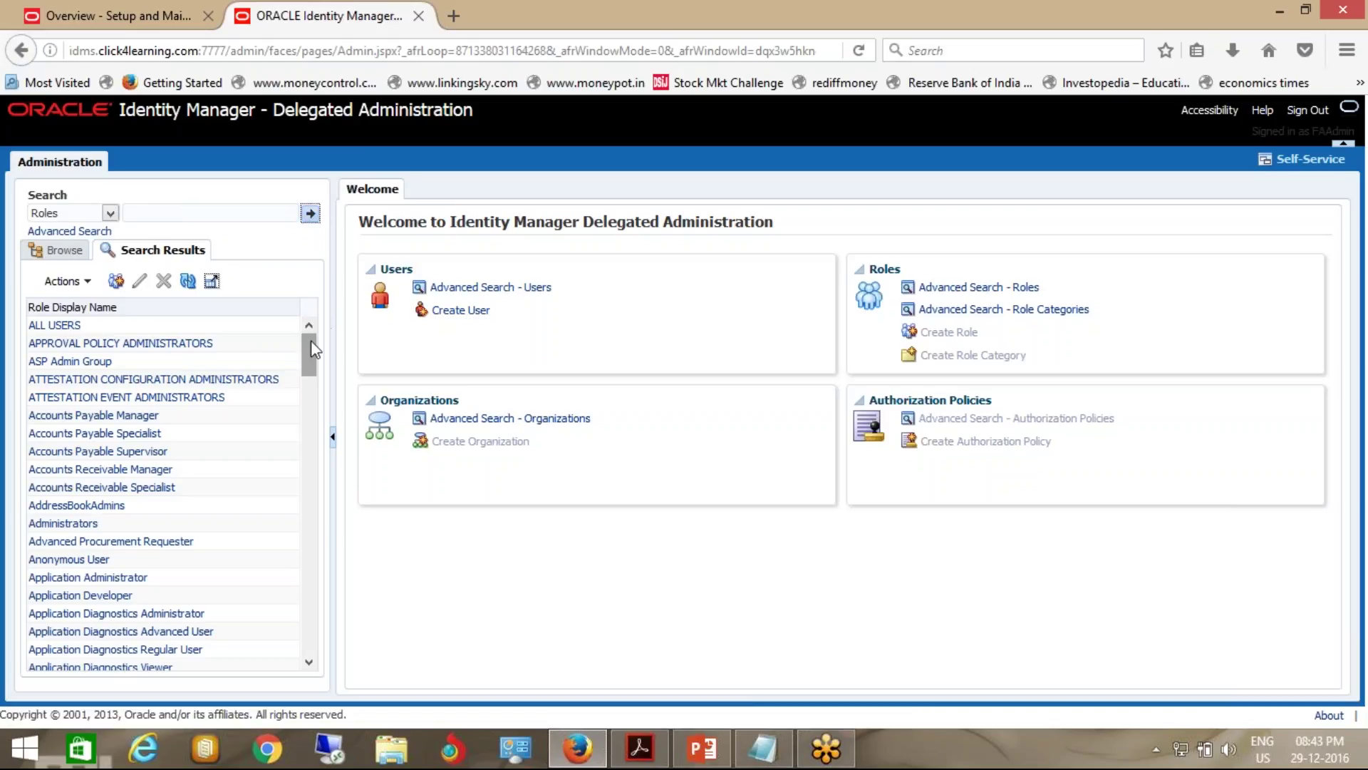
{"action": "left_click_drag", "start_coordinate": [310, 340], "coordinate": [301, 573]}
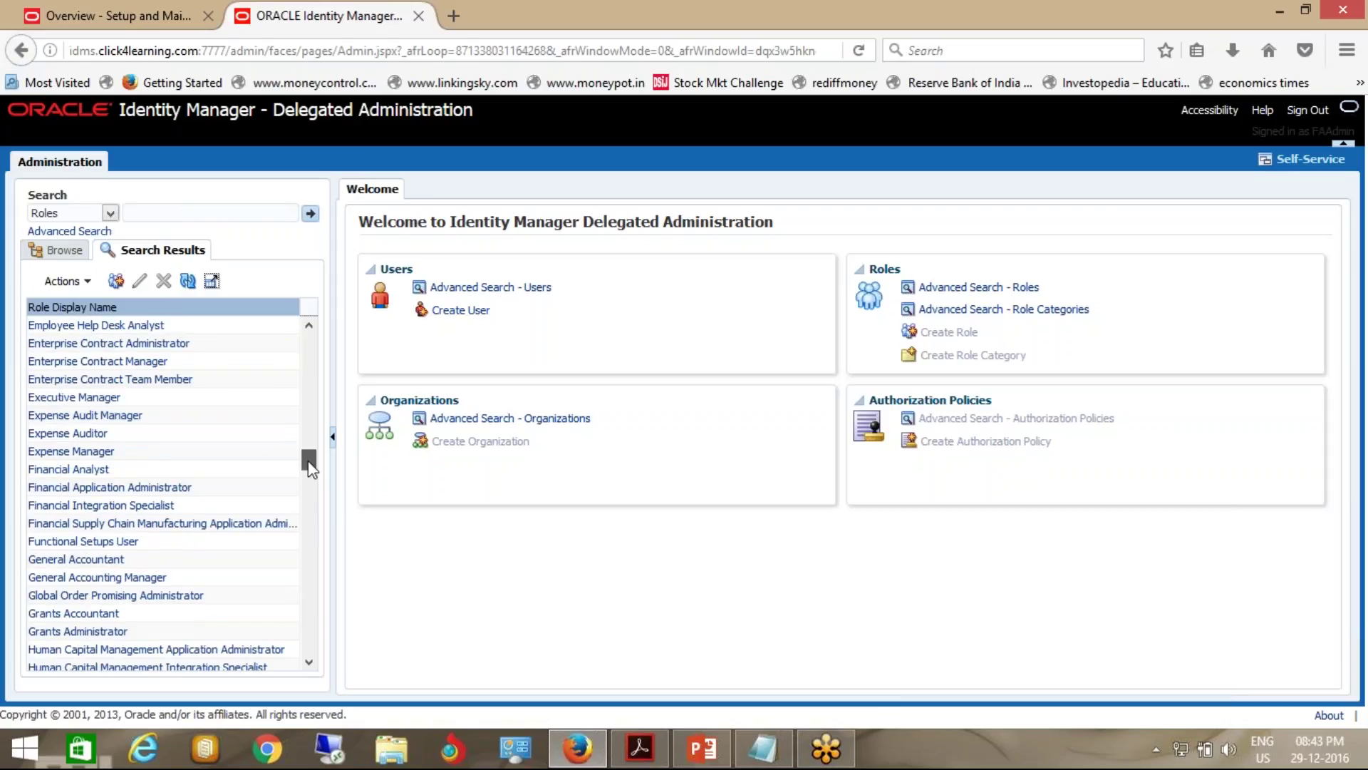
{"action": "left_click_drag", "start_coordinate": [311, 467], "coordinate": [311, 519]}
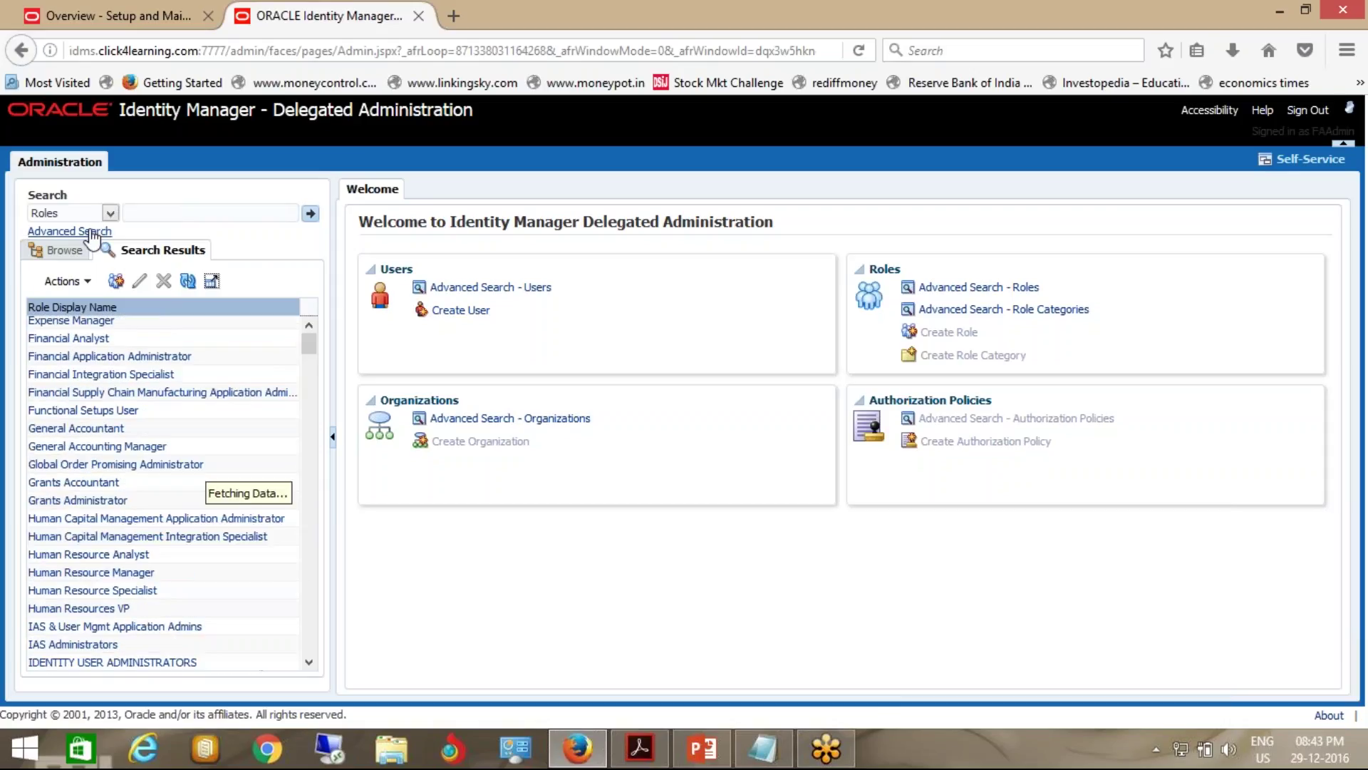
{"action": "left_click", "coordinate": [109, 214]}
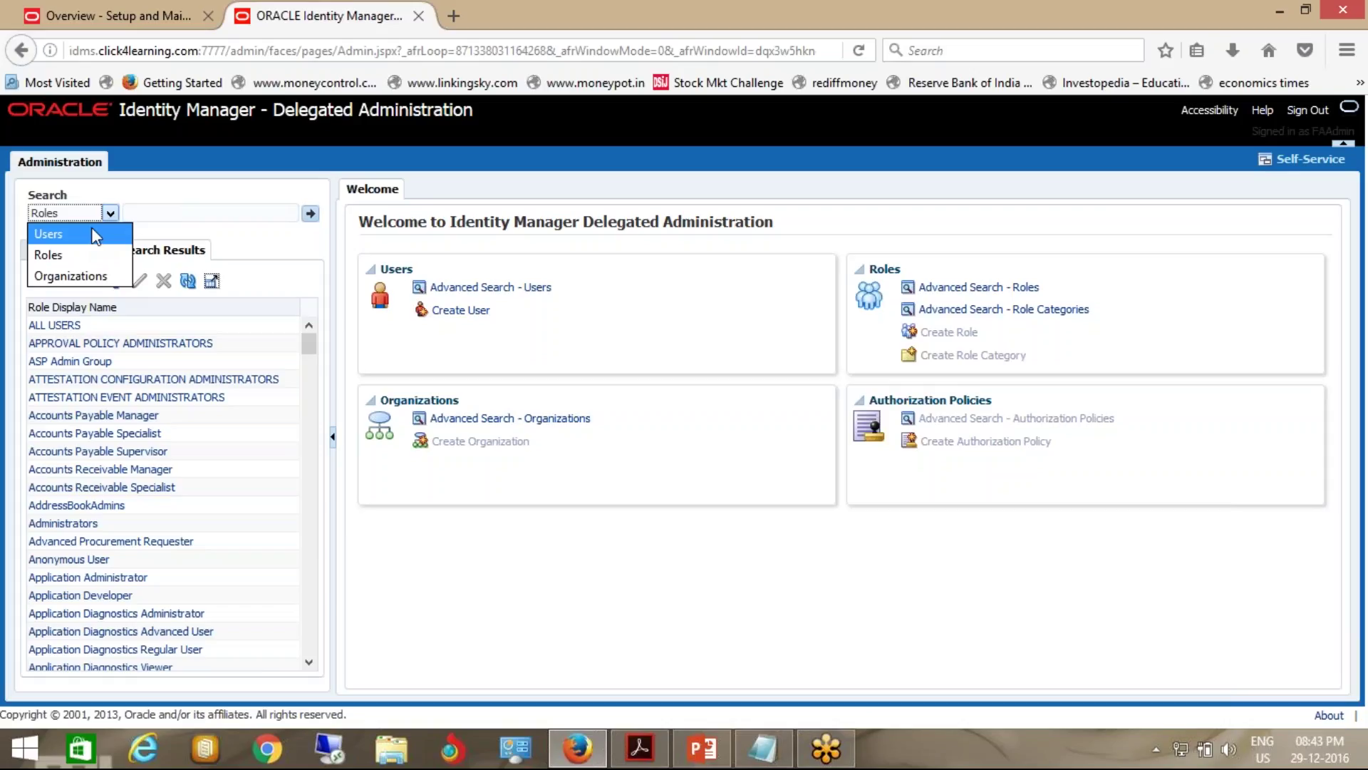
Switch the search to Users, list all eight accounts, and focus the user name field.
{"action": "left_click", "coordinate": [95, 235]}
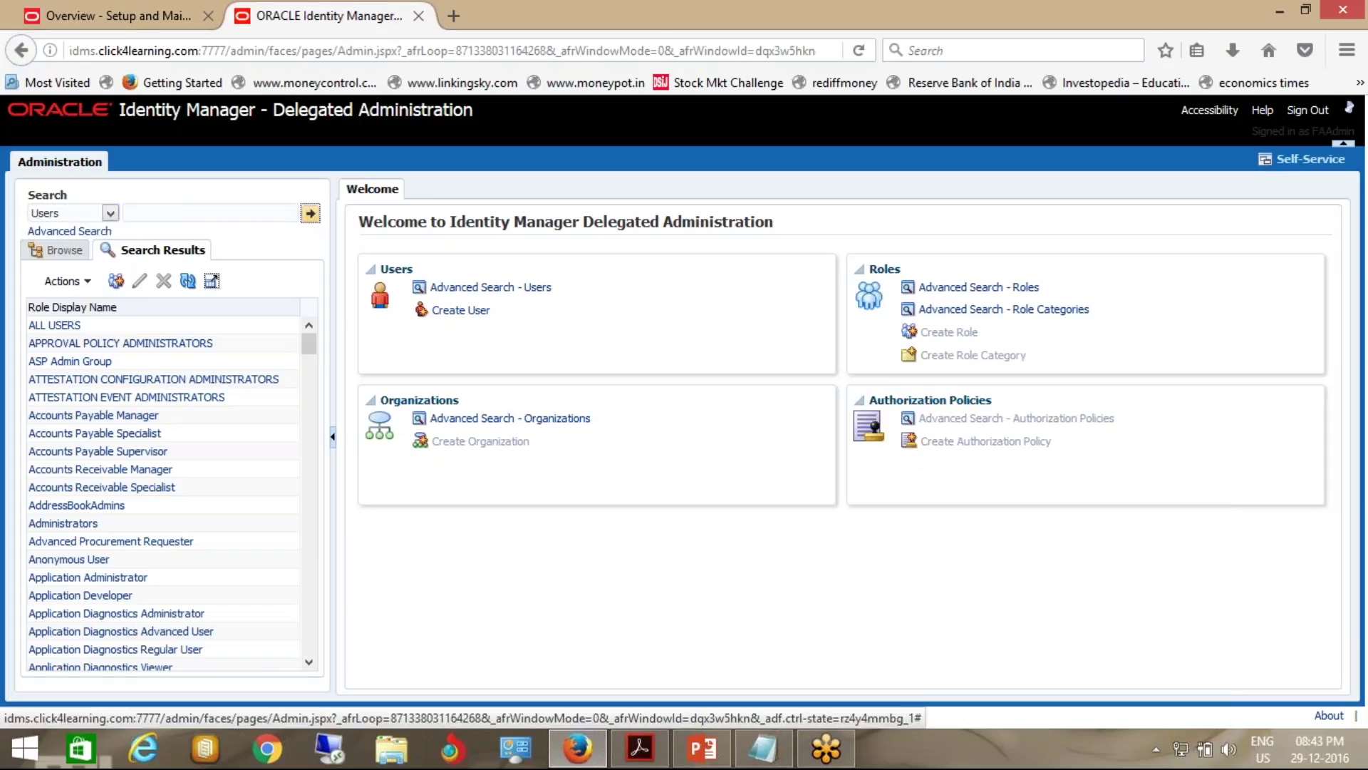
{"action": "left_click", "coordinate": [310, 213]}
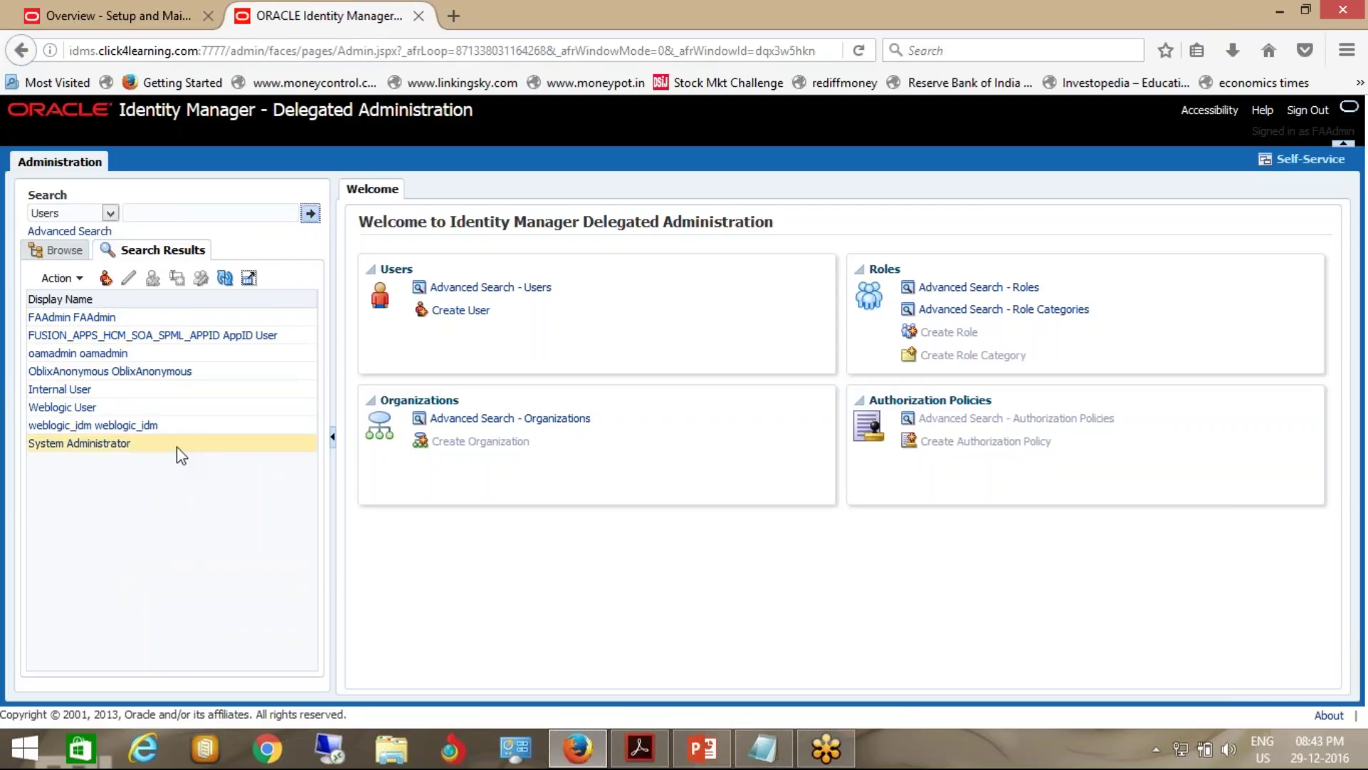
{"action": "left_click", "coordinate": [176, 215]}
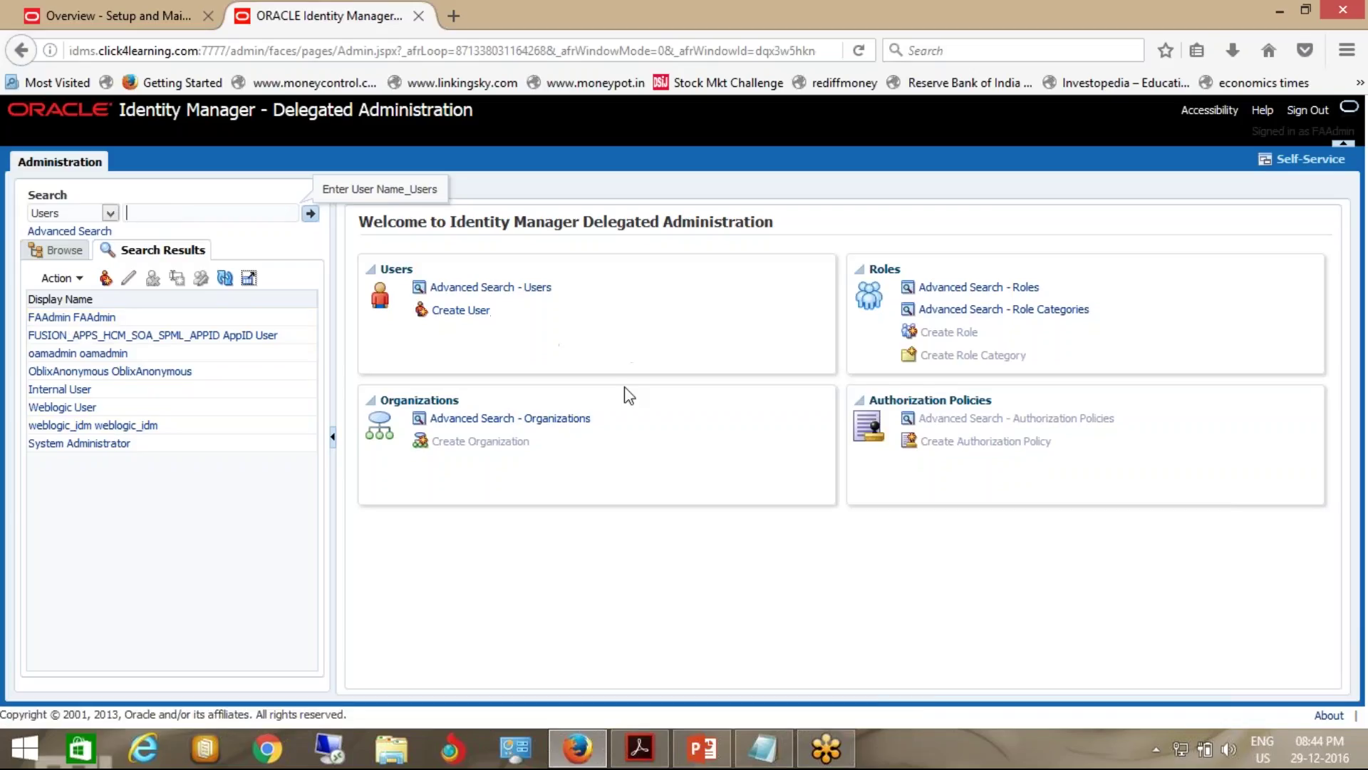
Open the Fusion admin user's record and review its roles, selecting IT Security Manager.
{"action": "left_click", "coordinate": [87, 322]}
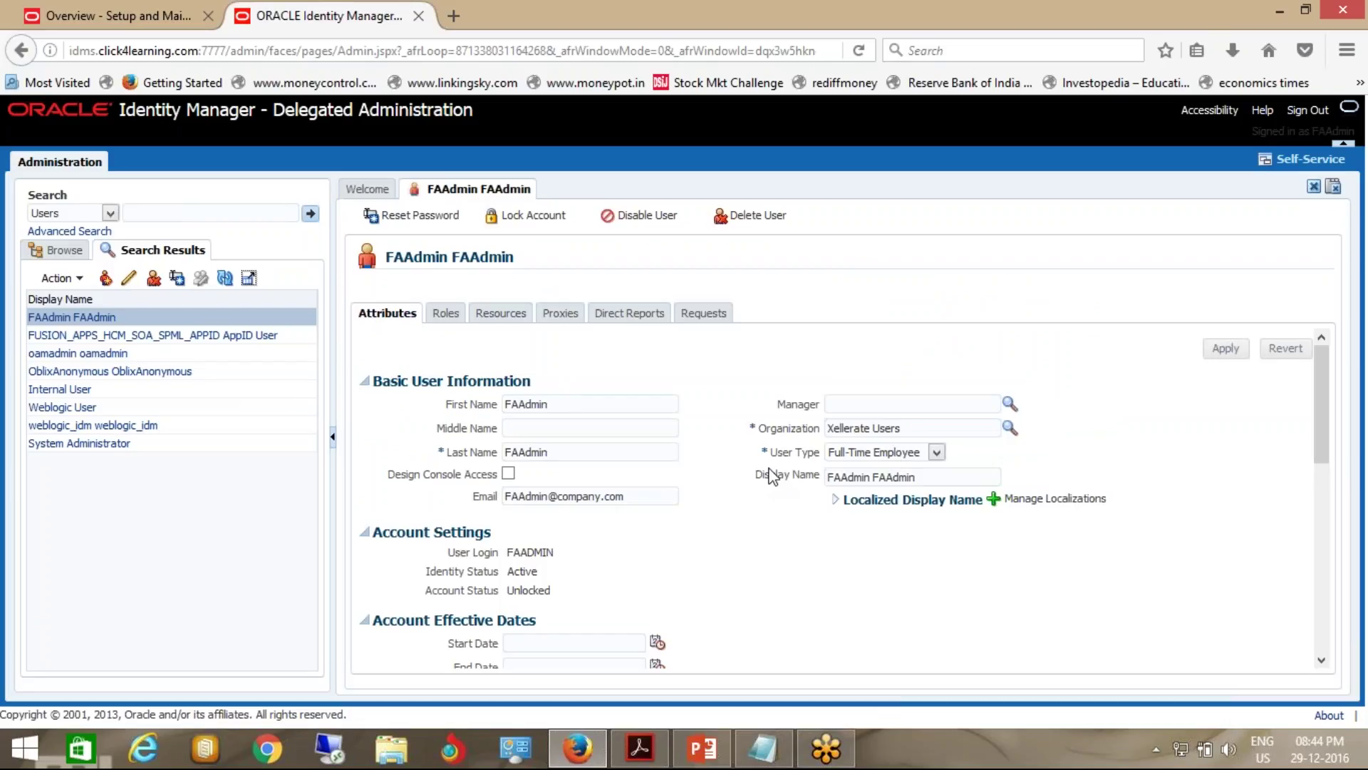
{"action": "left_click", "coordinate": [446, 314]}
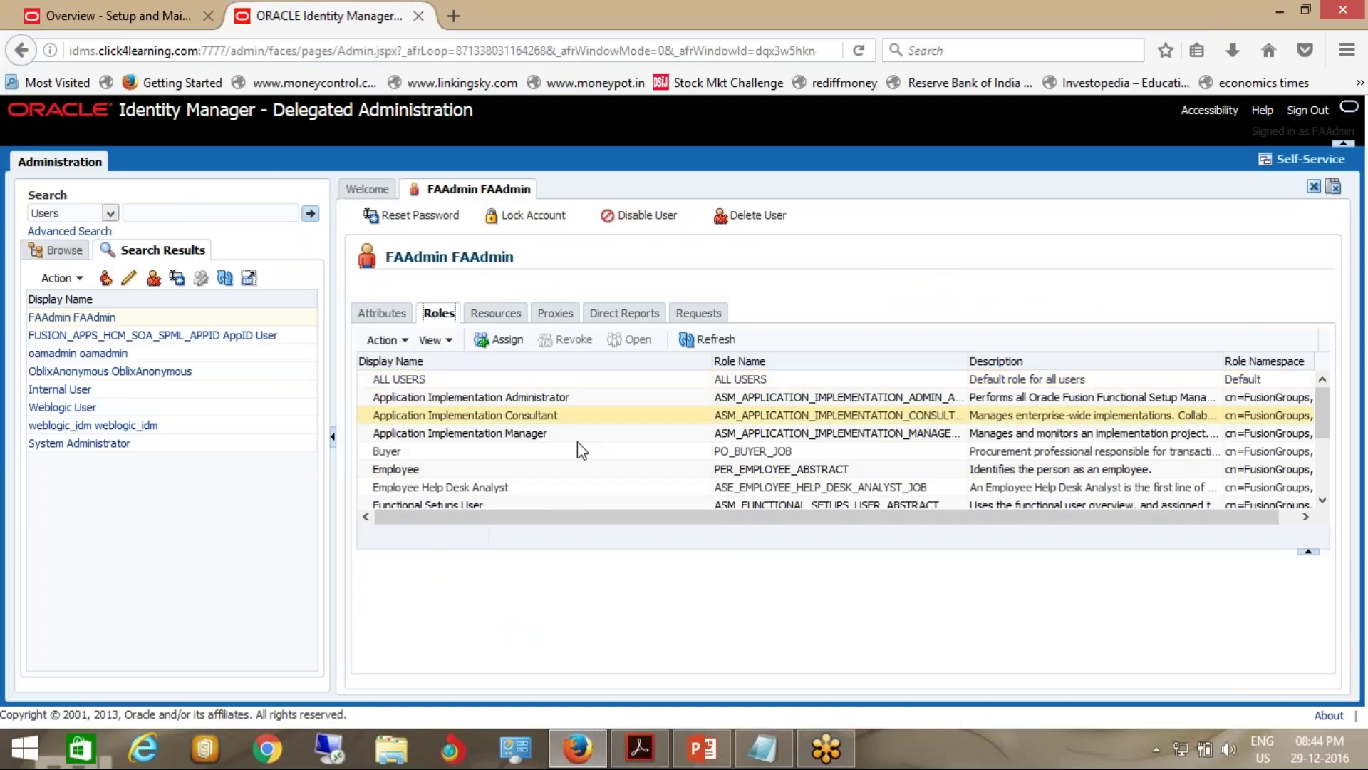
{"action": "left_click", "coordinate": [1319, 400]}
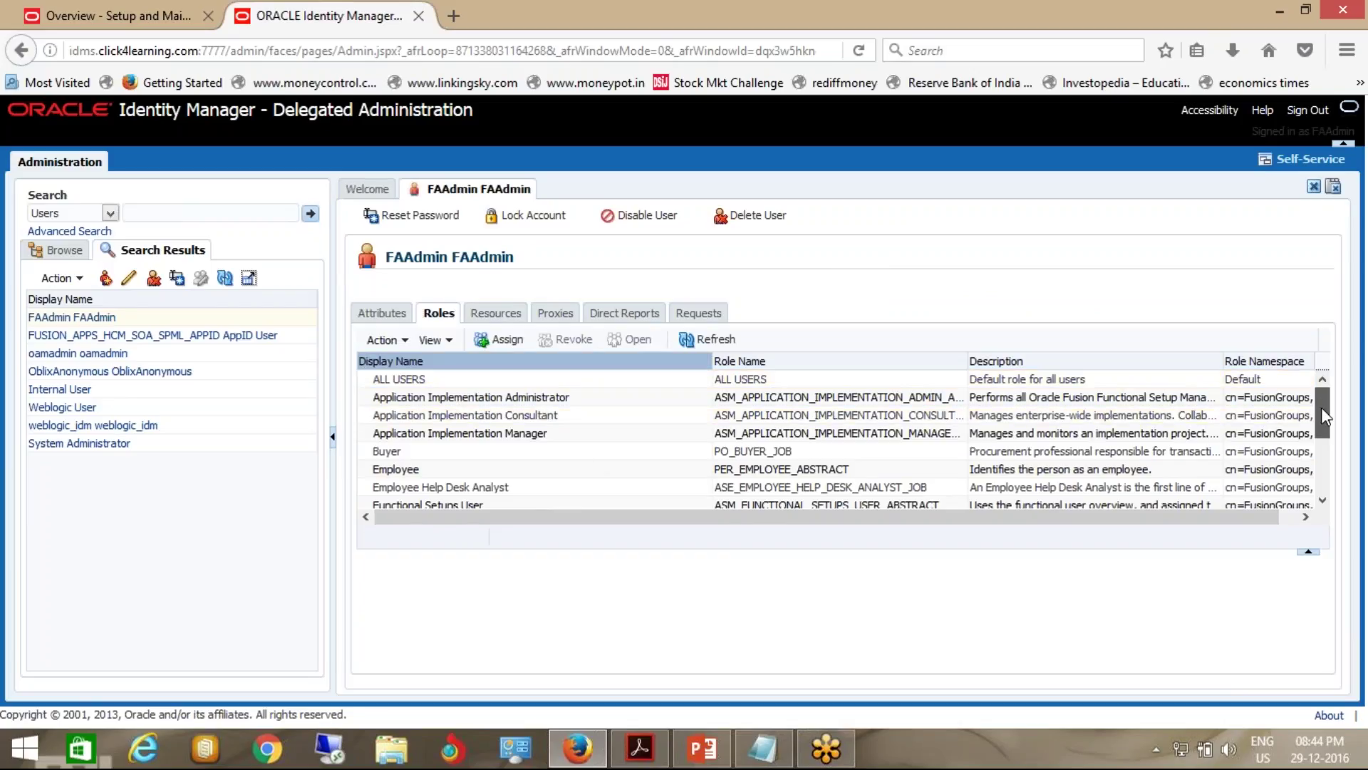
{"action": "left_click_drag", "start_coordinate": [1322, 408], "coordinate": [1169, 473]}
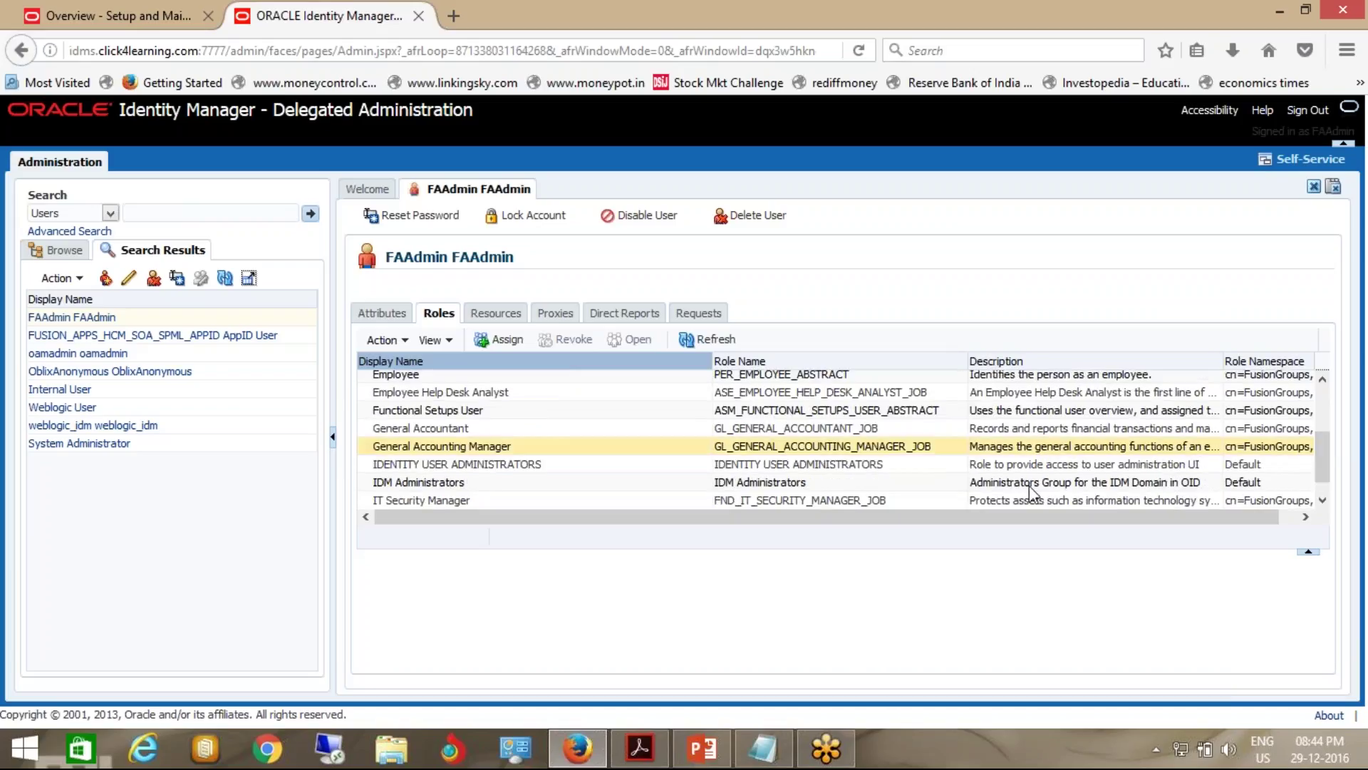
{"action": "left_click", "coordinate": [823, 501]}
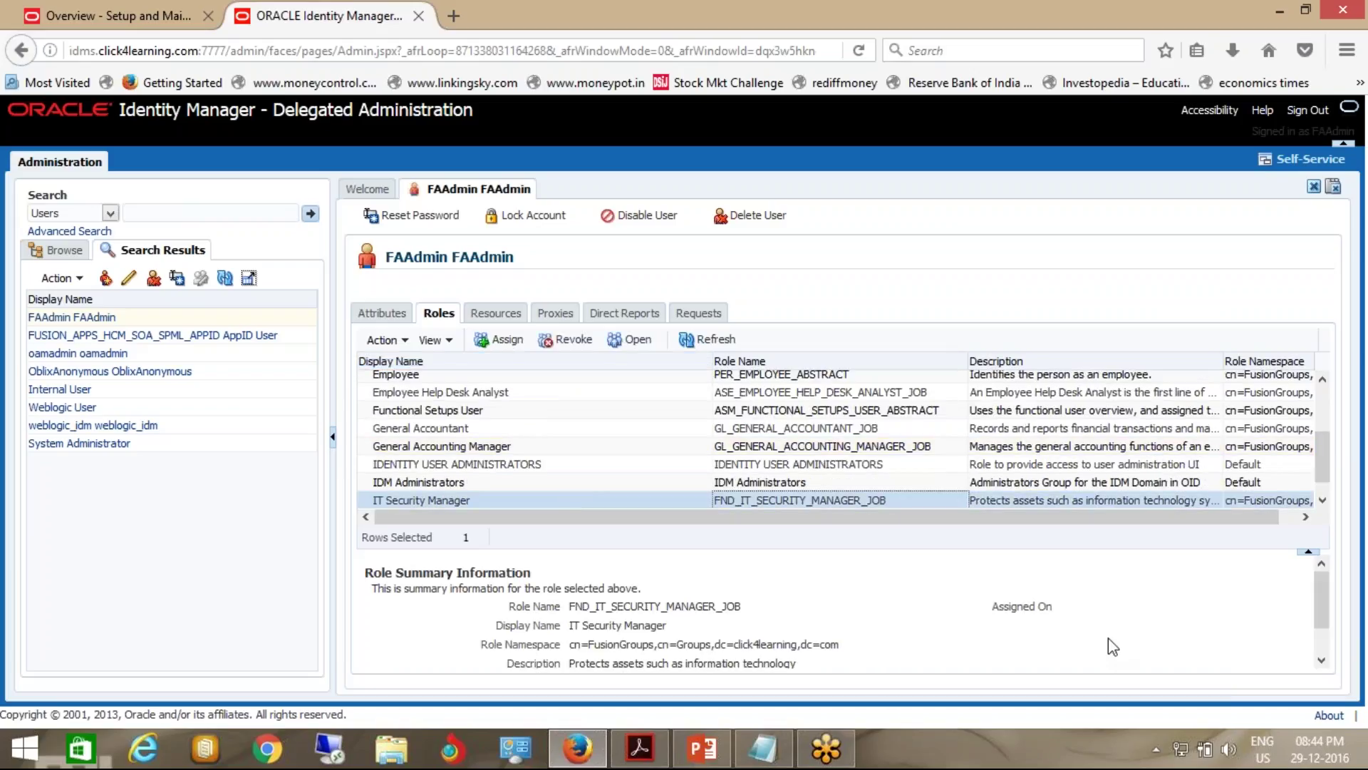
{"action": "left_click", "coordinate": [1326, 456]}
{"action": "scroll", "coordinate": [1325, 456], "scroll_direction": "down", "scroll_amount": 1}
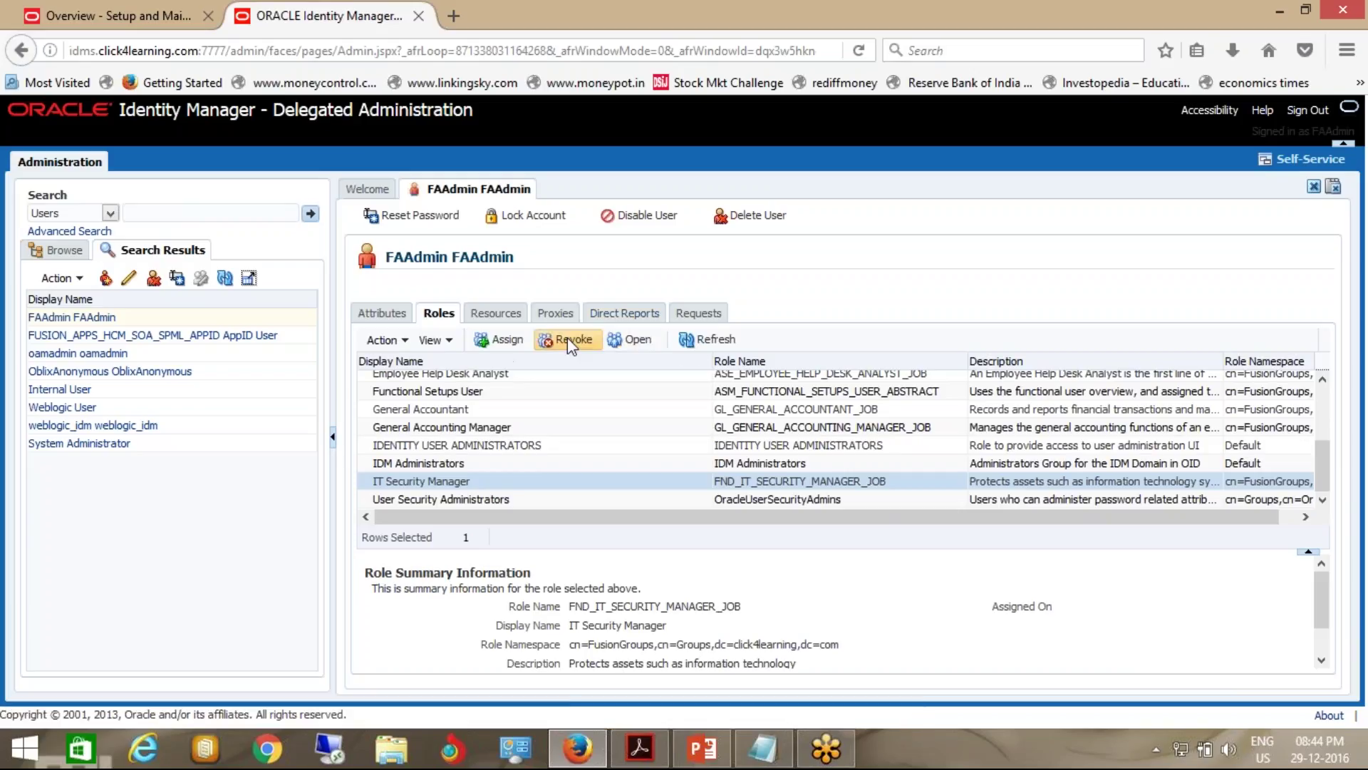
{"action": "left_click", "coordinate": [502, 347]}
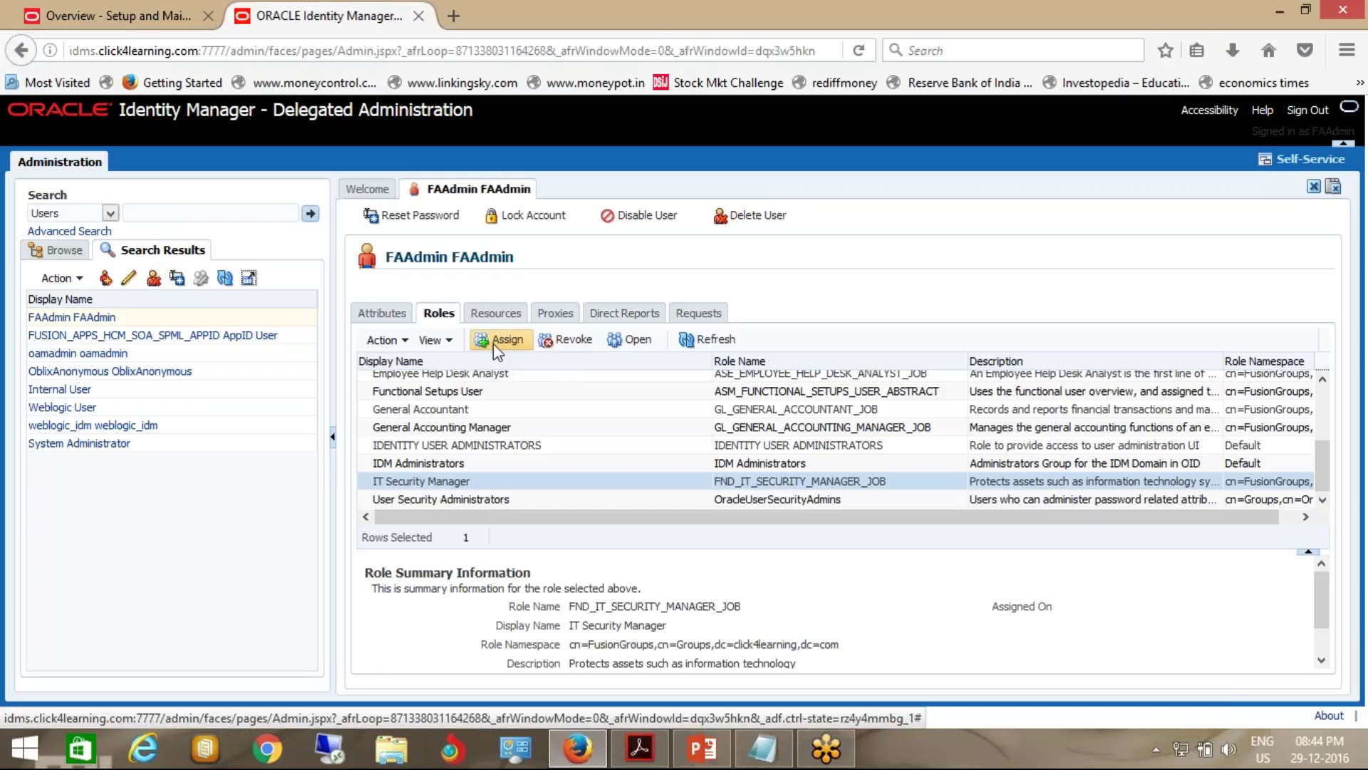
Check the user's attributes, then return to its roles and begin assigning another role.
{"action": "left_click", "coordinate": [385, 315]}
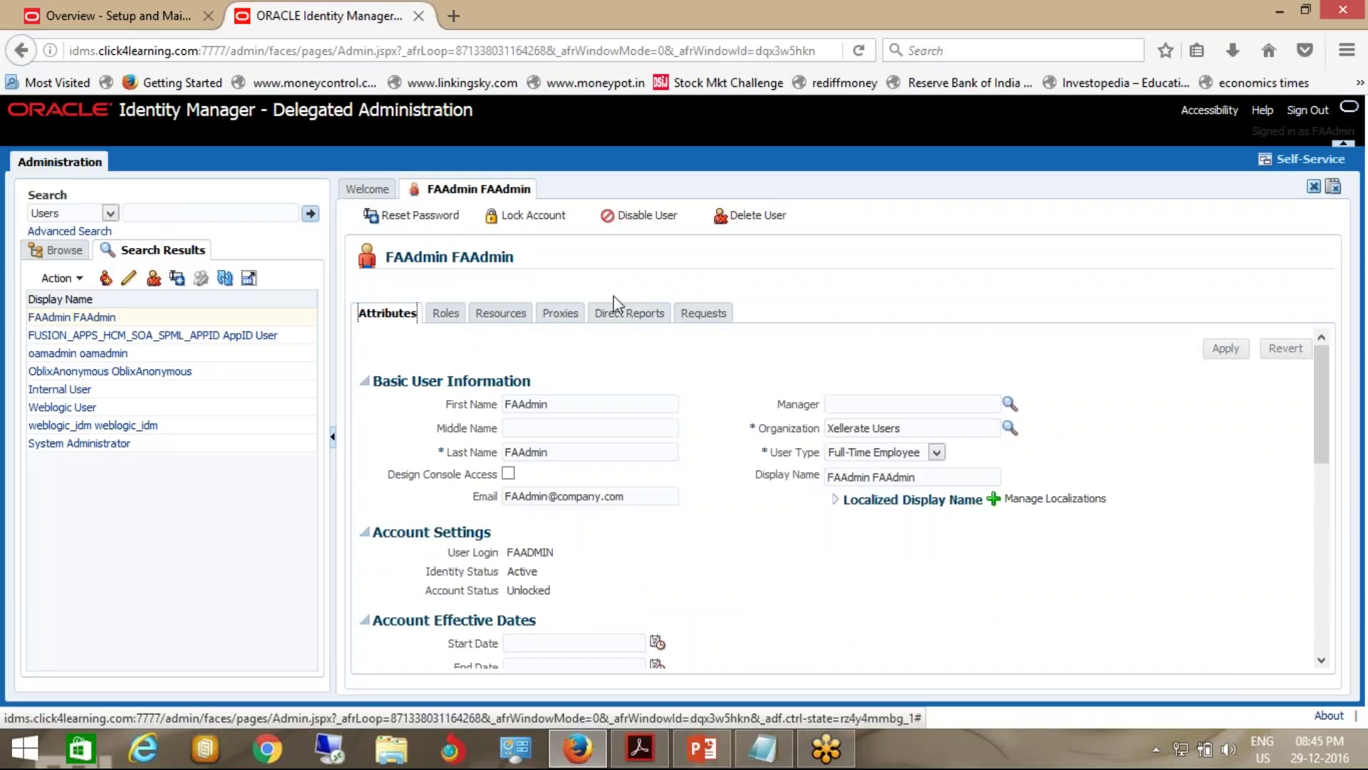
{"action": "left_click", "coordinate": [447, 315]}
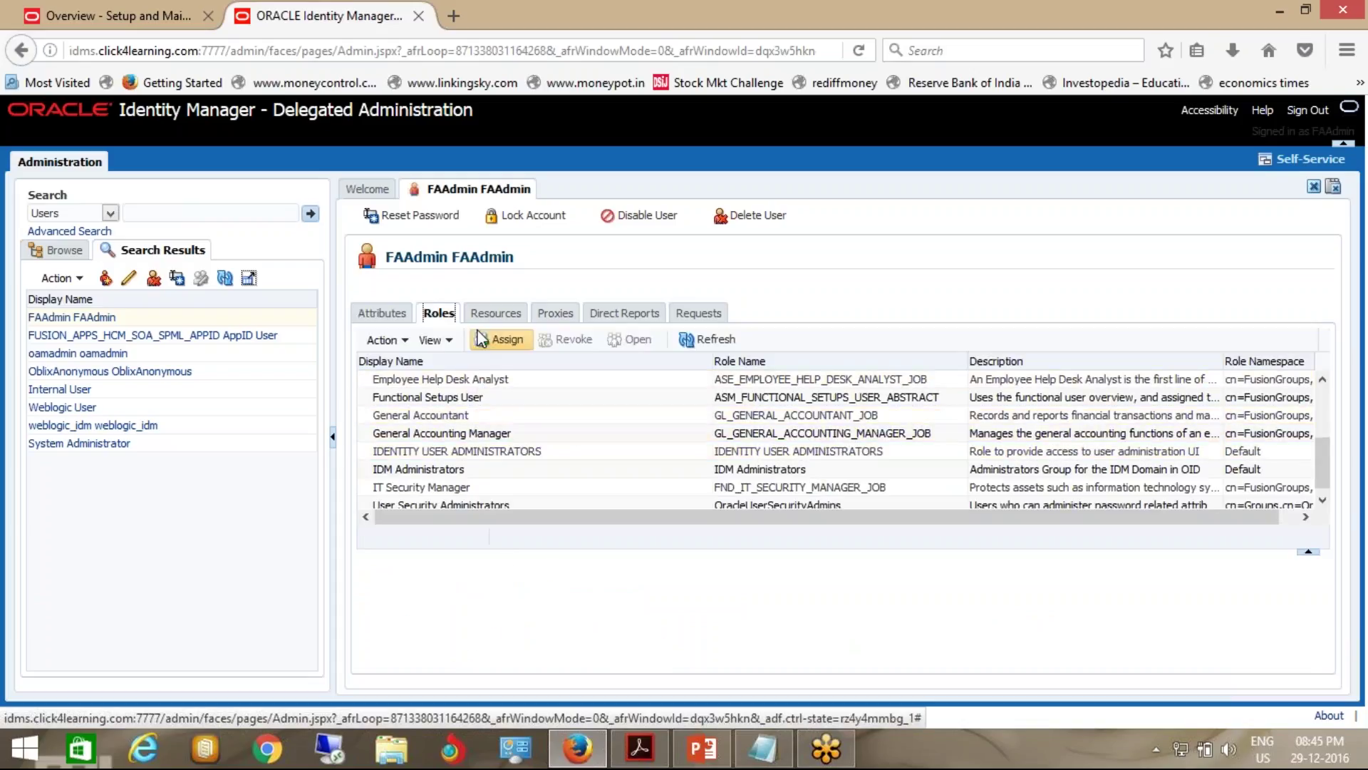
{"action": "left_click", "coordinate": [489, 339]}
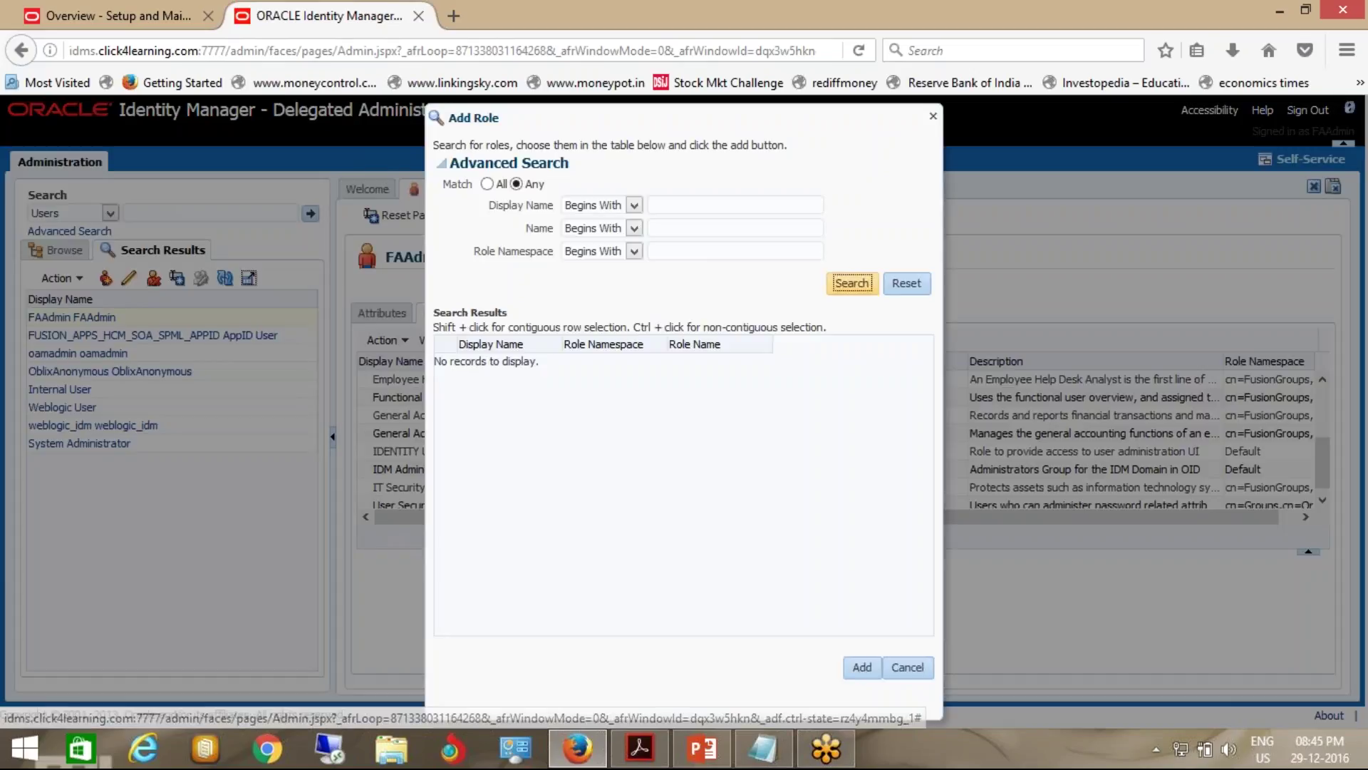
Try adding the Administrators role to the admin user; dismiss the Modify Role Membership permission error.
{"action": "left_click", "coordinate": [852, 283]}
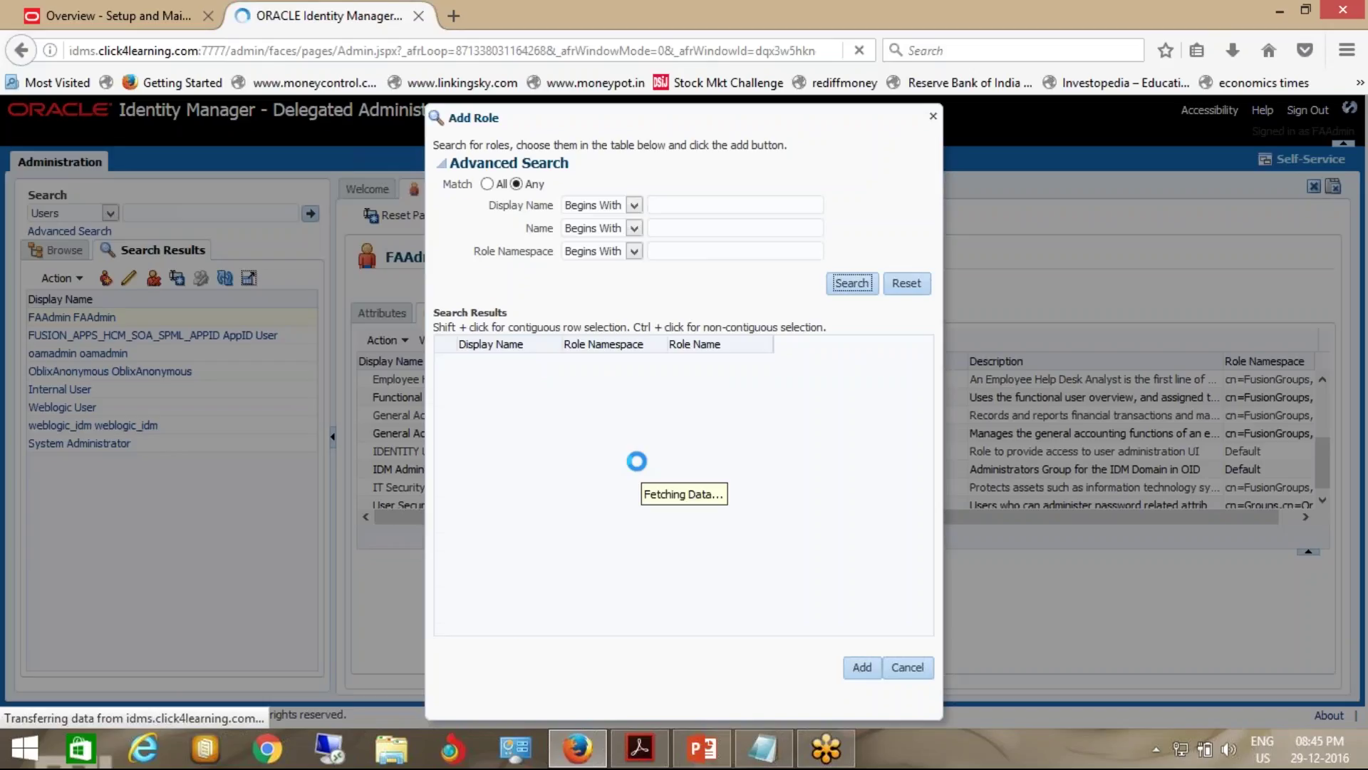
{"action": "left_click", "coordinate": [712, 541]}
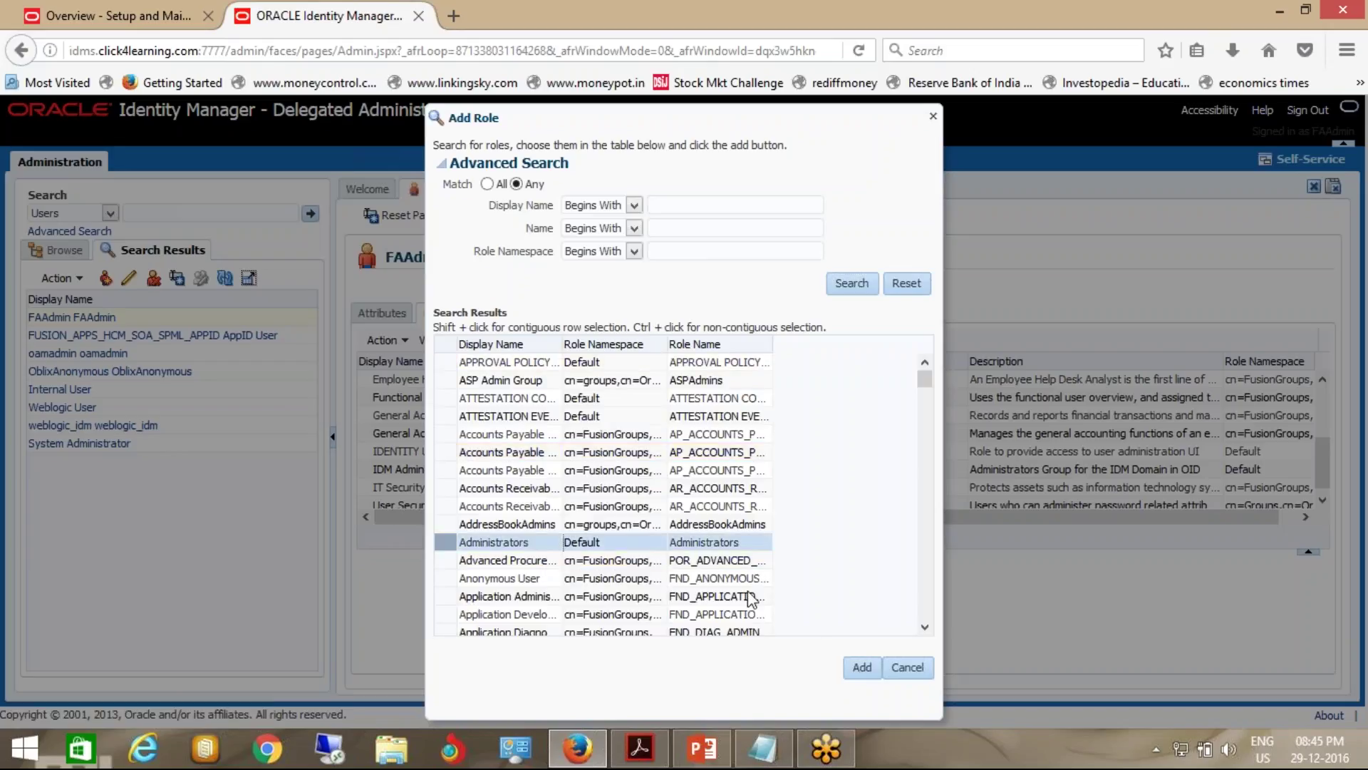
{"action": "left_click", "coordinate": [861, 667]}
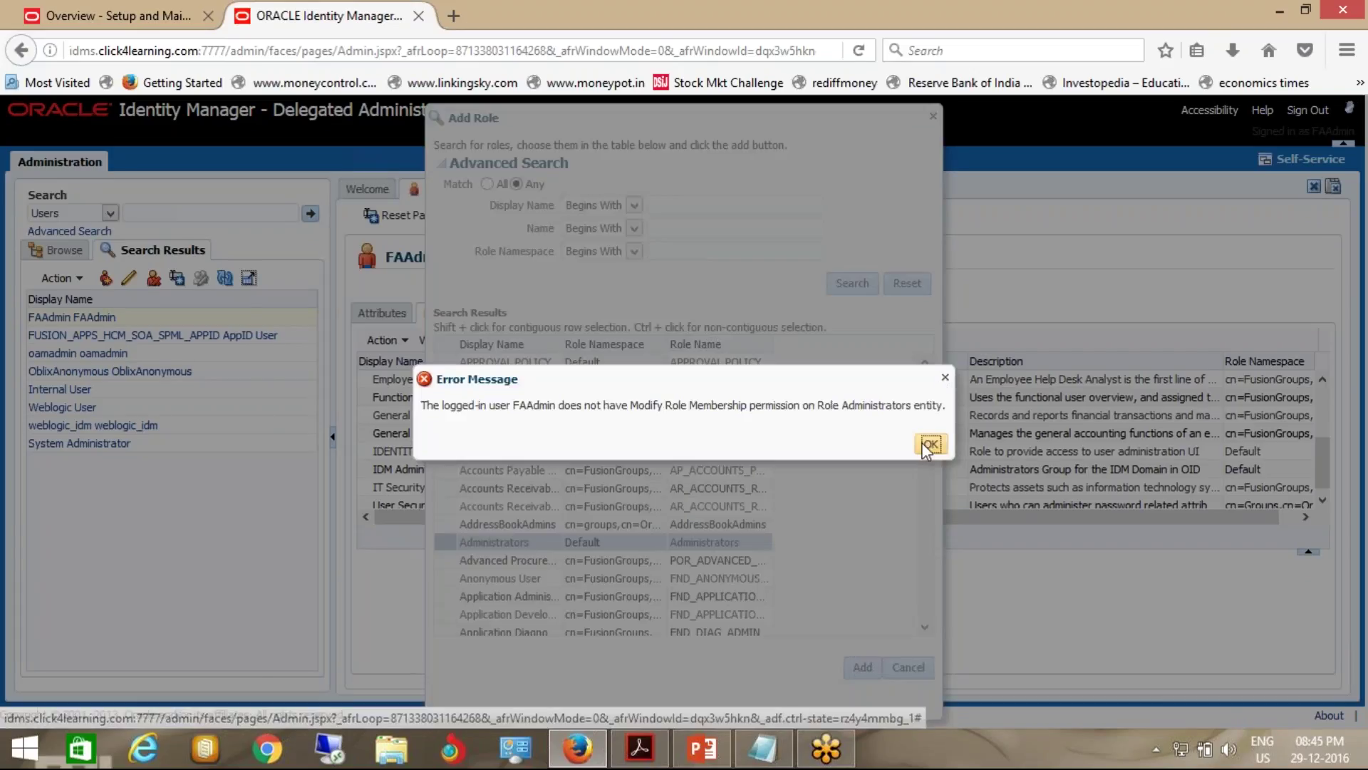
{"action": "left_click", "coordinate": [927, 446]}
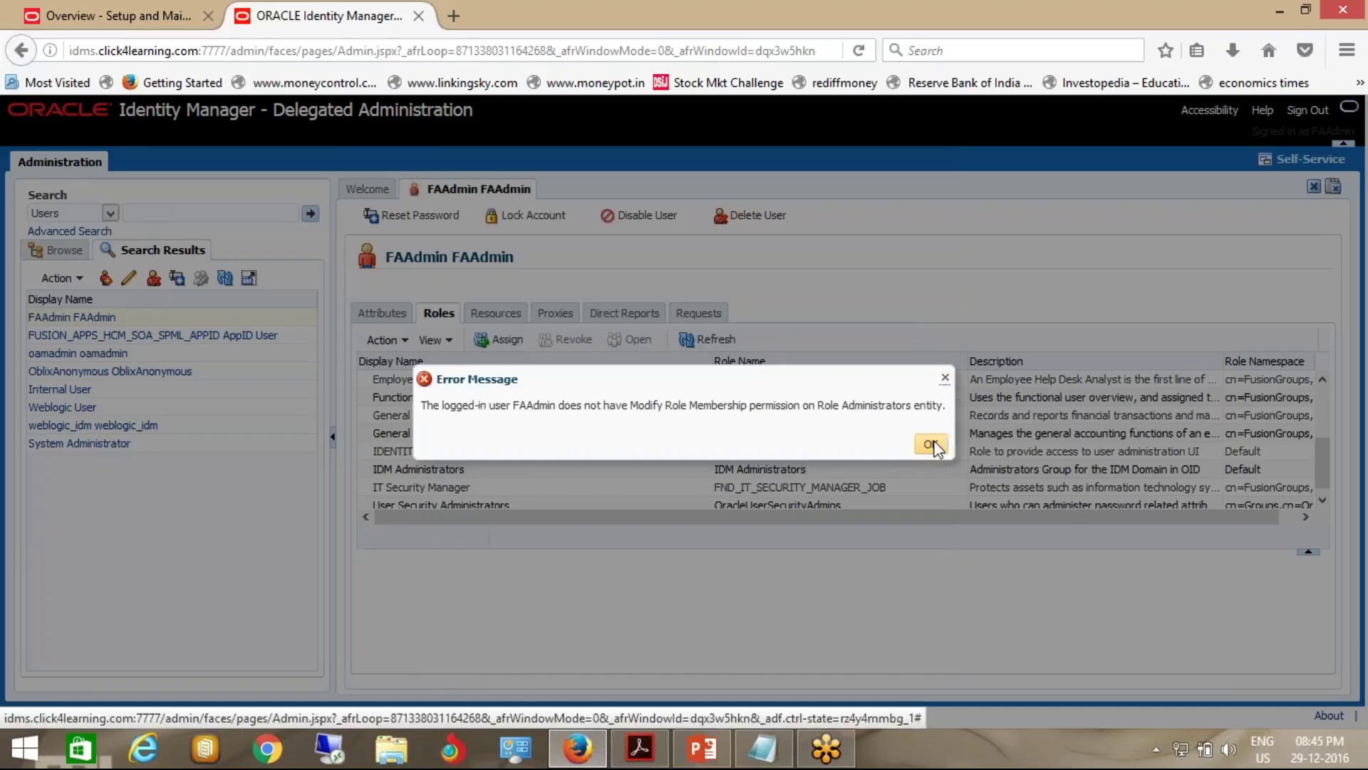
{"action": "left_click", "coordinate": [945, 377]}
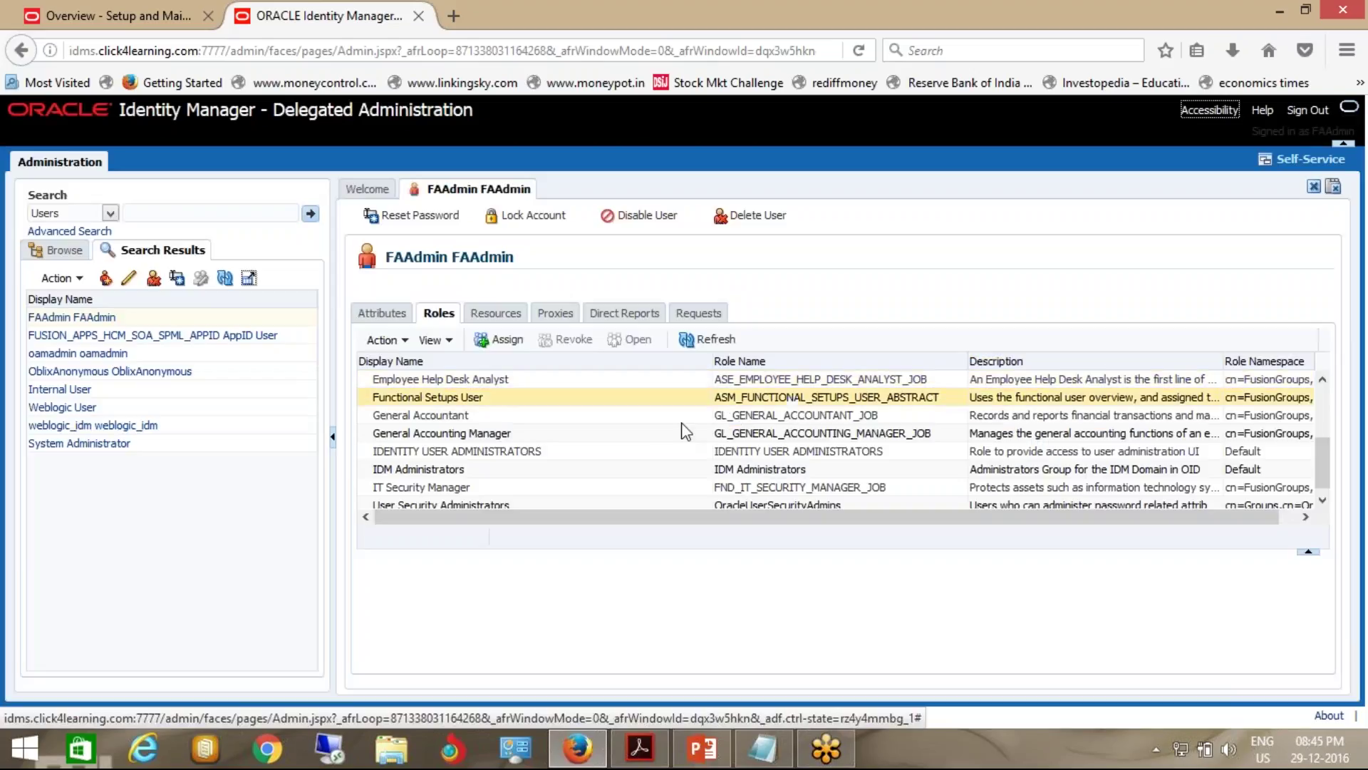
Select General Accountant to view its full description and Direct Role membership type.
{"action": "left_click", "coordinate": [683, 428]}
{"action": "left_click", "coordinate": [840, 454]}
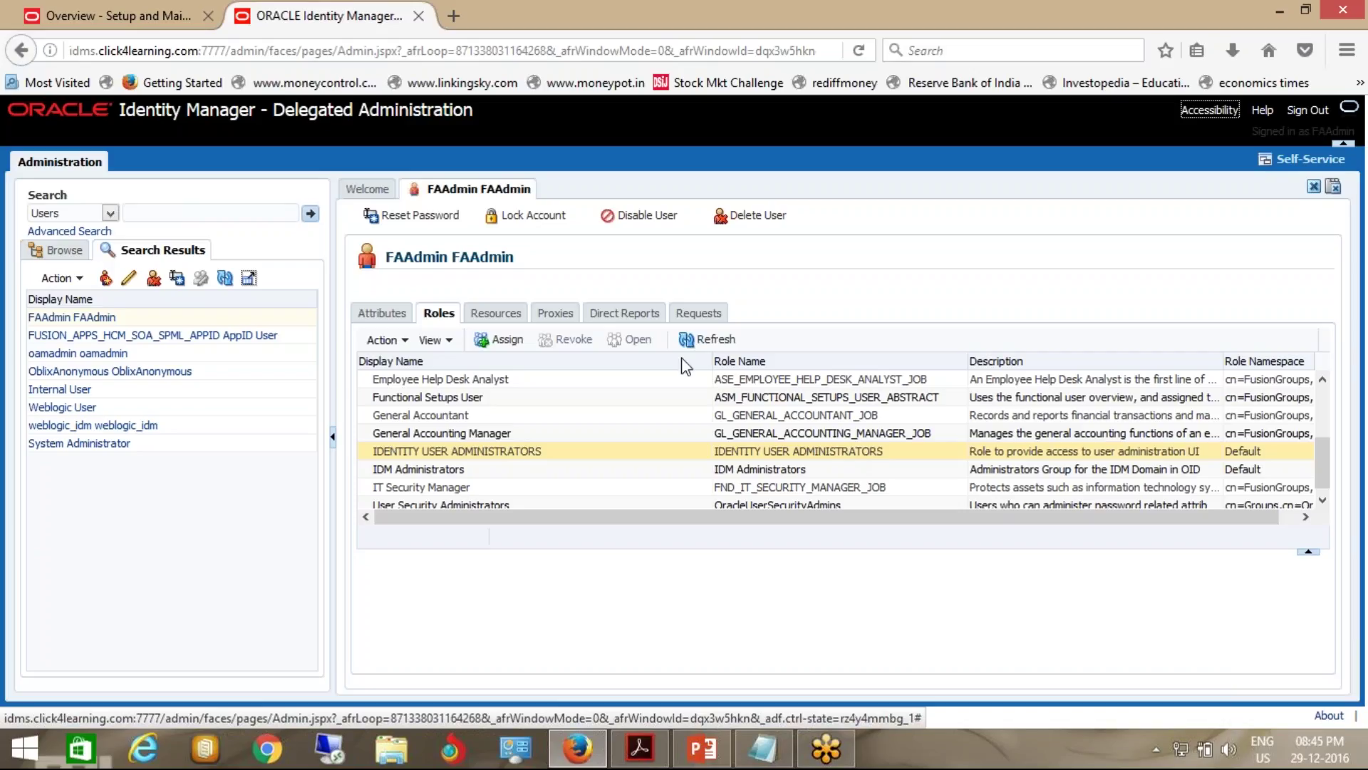
{"action": "left_click", "coordinate": [530, 421]}
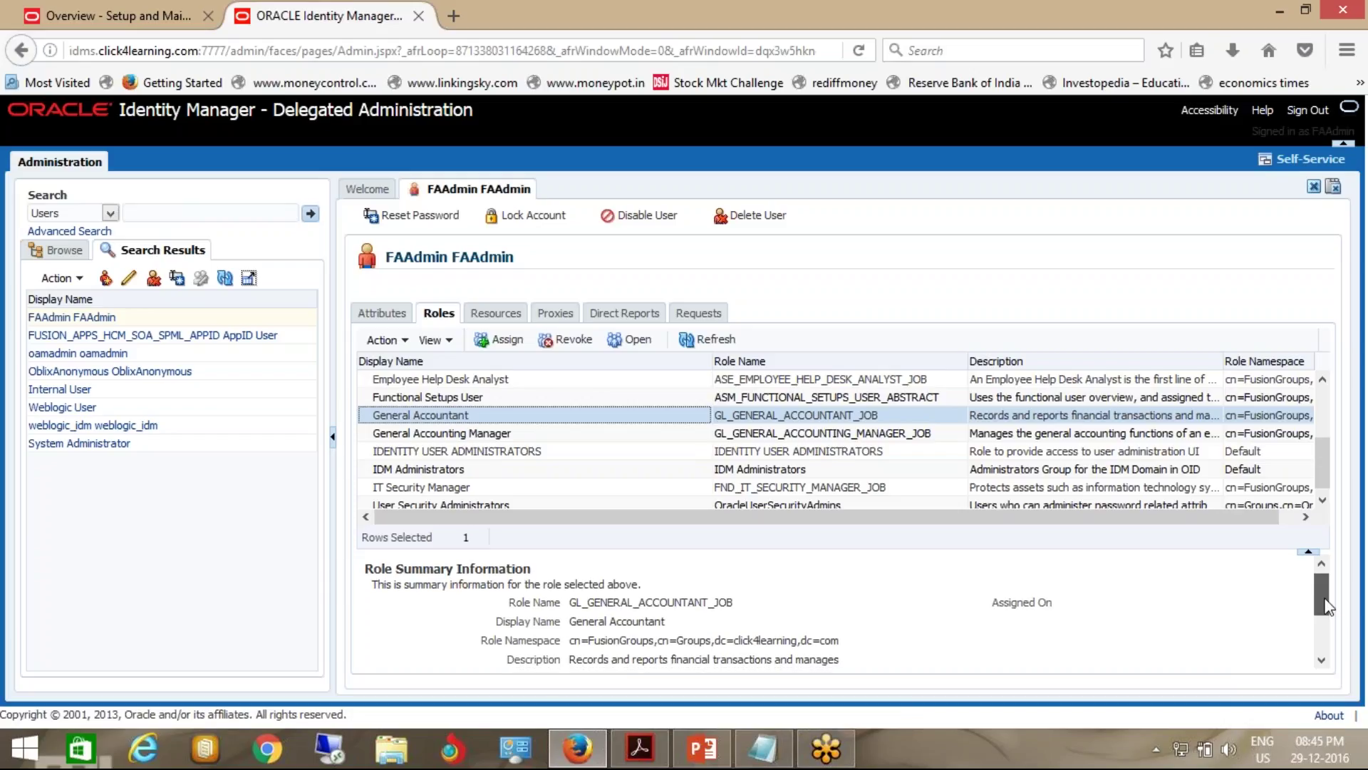
{"action": "left_click_drag", "start_coordinate": [1323, 598], "coordinate": [1324, 636]}
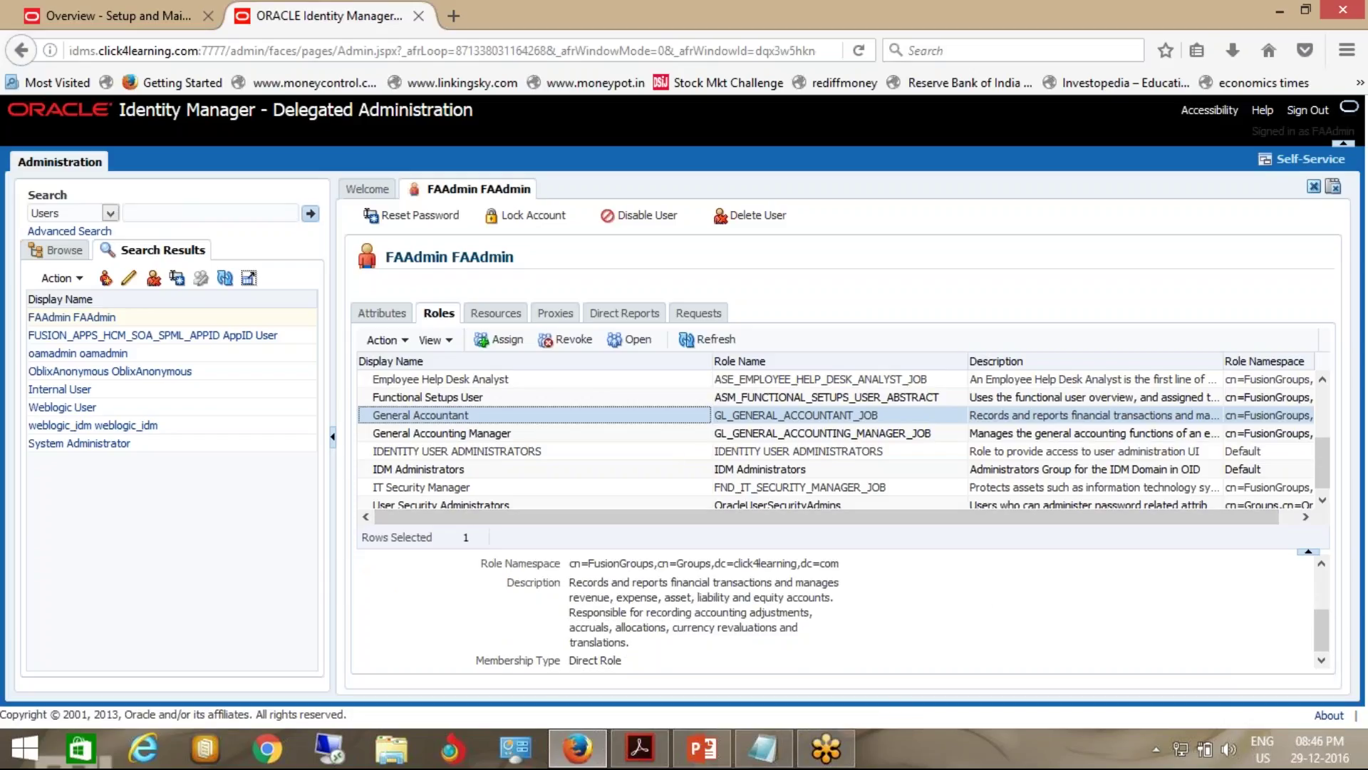
{"action": "left_click", "coordinate": [484, 335]}
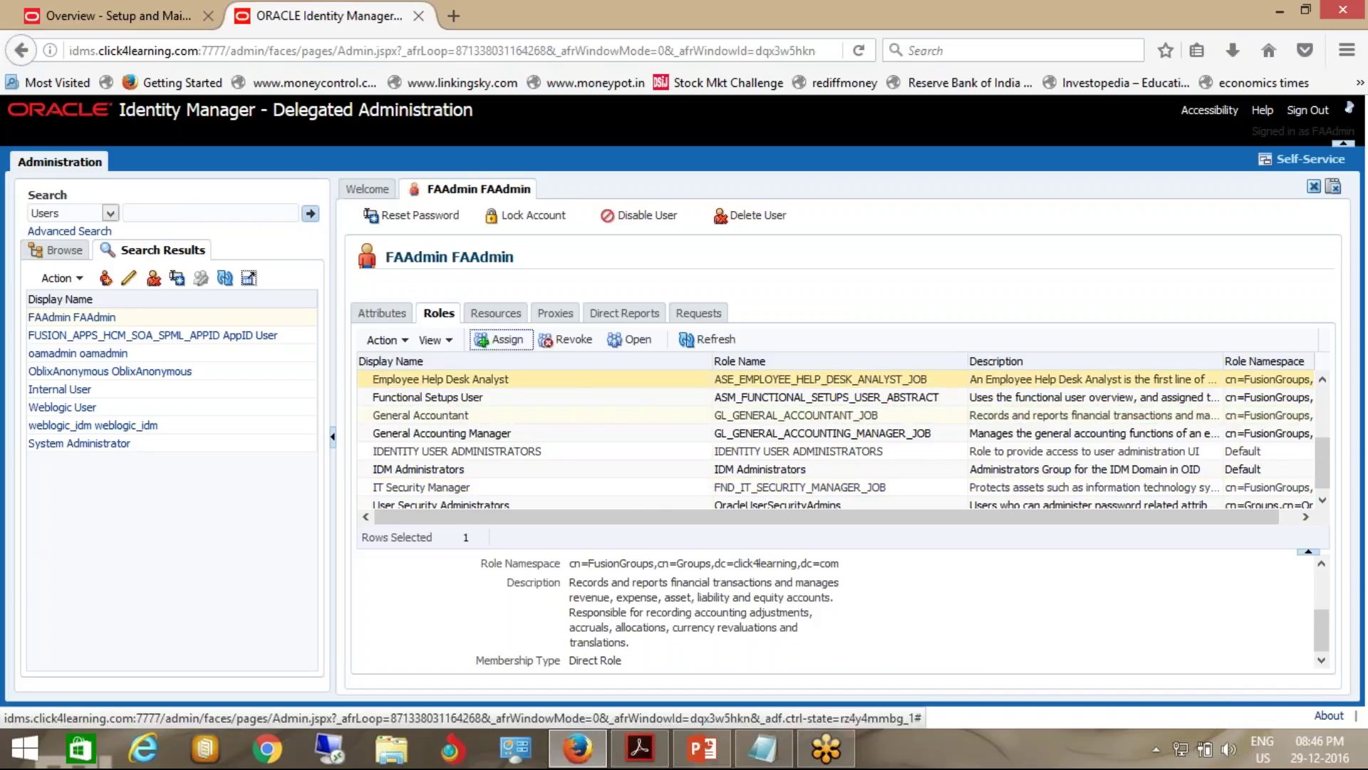
Search roles by display name, first for 'pay', then for 'acc'.
{"action": "left_click", "coordinate": [670, 205]}
{"action": "type", "text": "pay"}
{"action": "key", "text": "Return"}
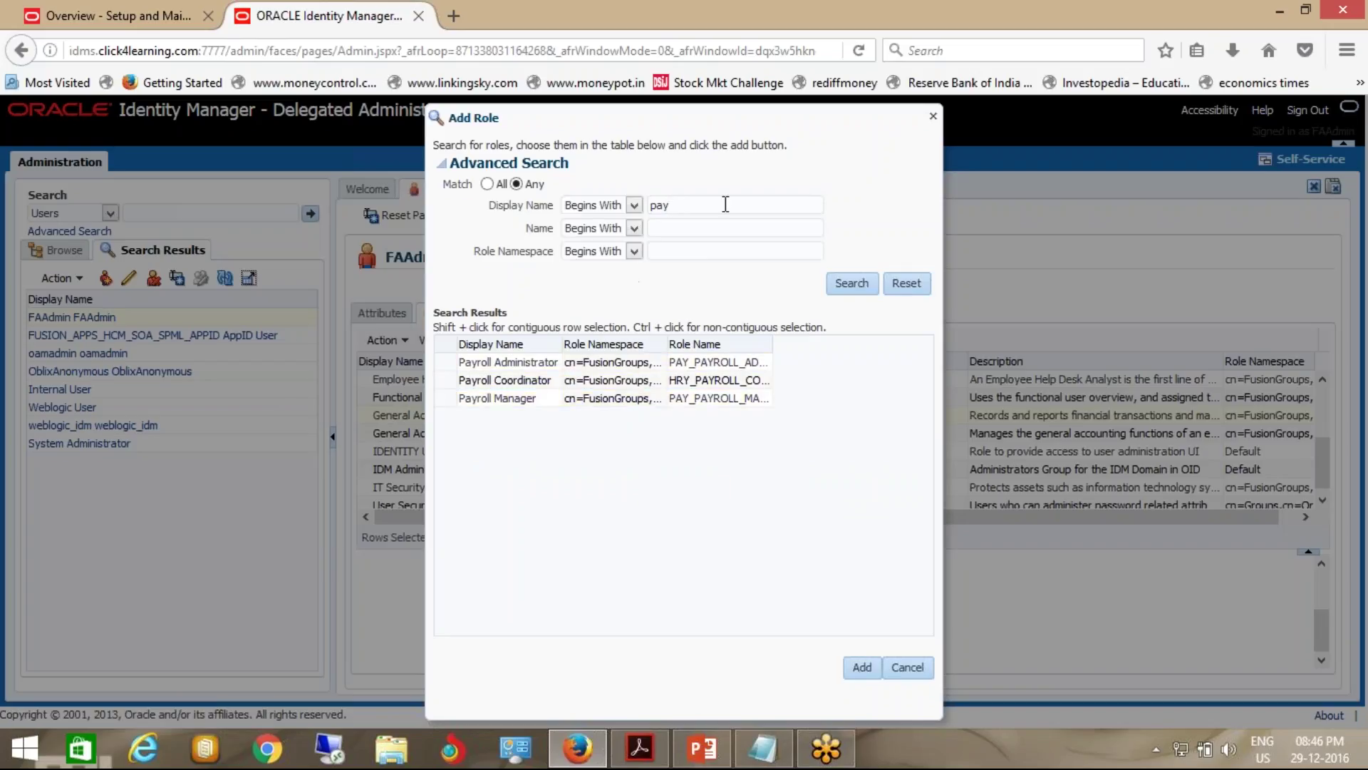
{"action": "key", "text": "BackSpace"}
{"action": "key", "text": "BackSpace"}
{"action": "key", "text": "BackSpace"}
{"action": "type", "text": "acc"}
{"action": "key", "text": "Return"}
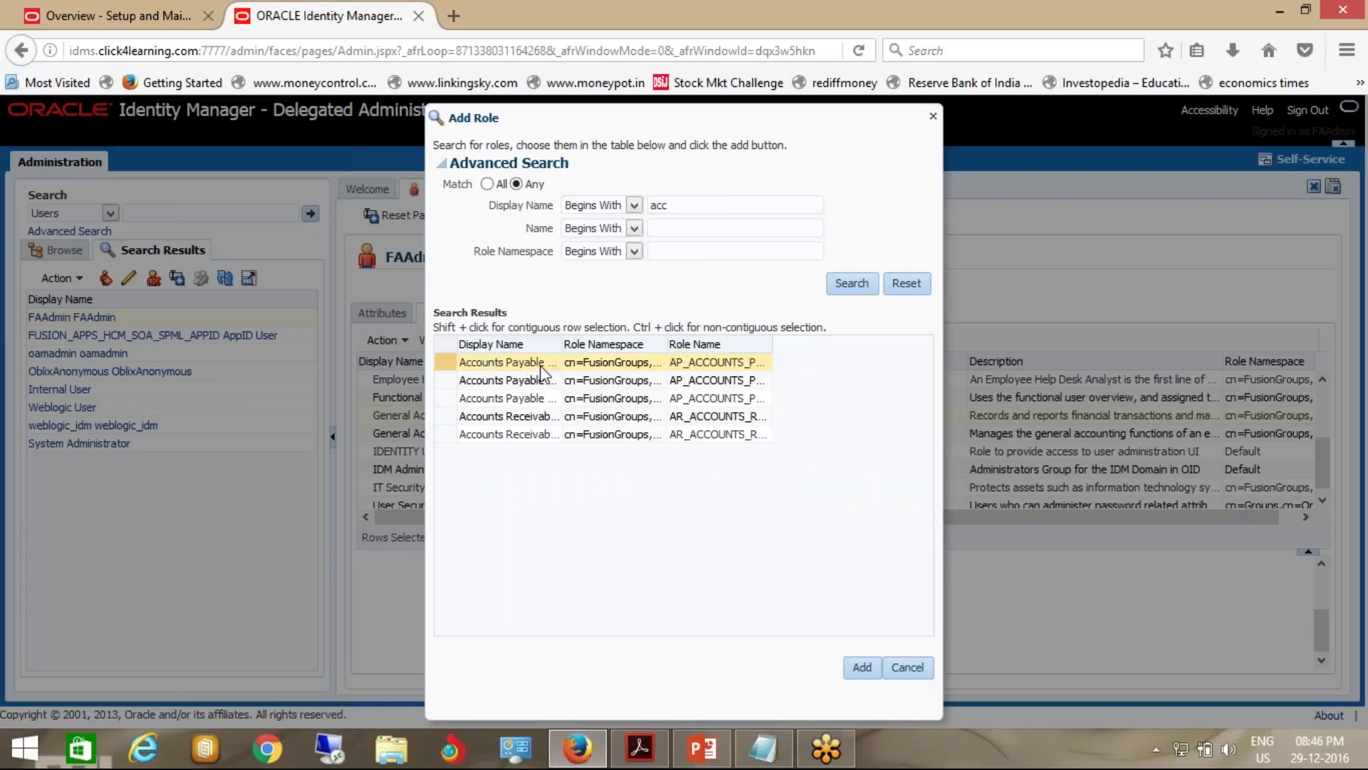
Try adding the Accounts Payable Manager role and dismiss the resulting permission error.
{"action": "left_click", "coordinate": [541, 365]}
{"action": "left_click", "coordinate": [863, 668]}
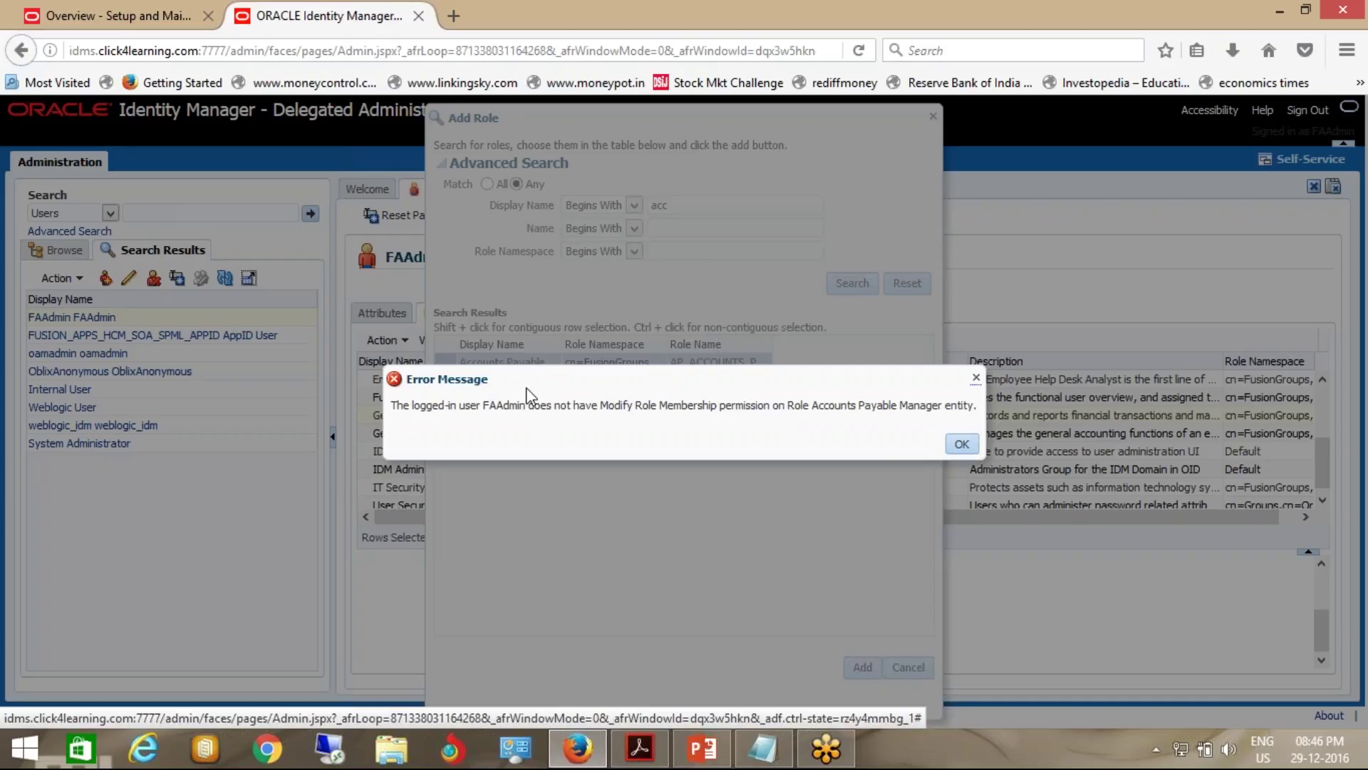
{"action": "left_click", "coordinate": [961, 442]}
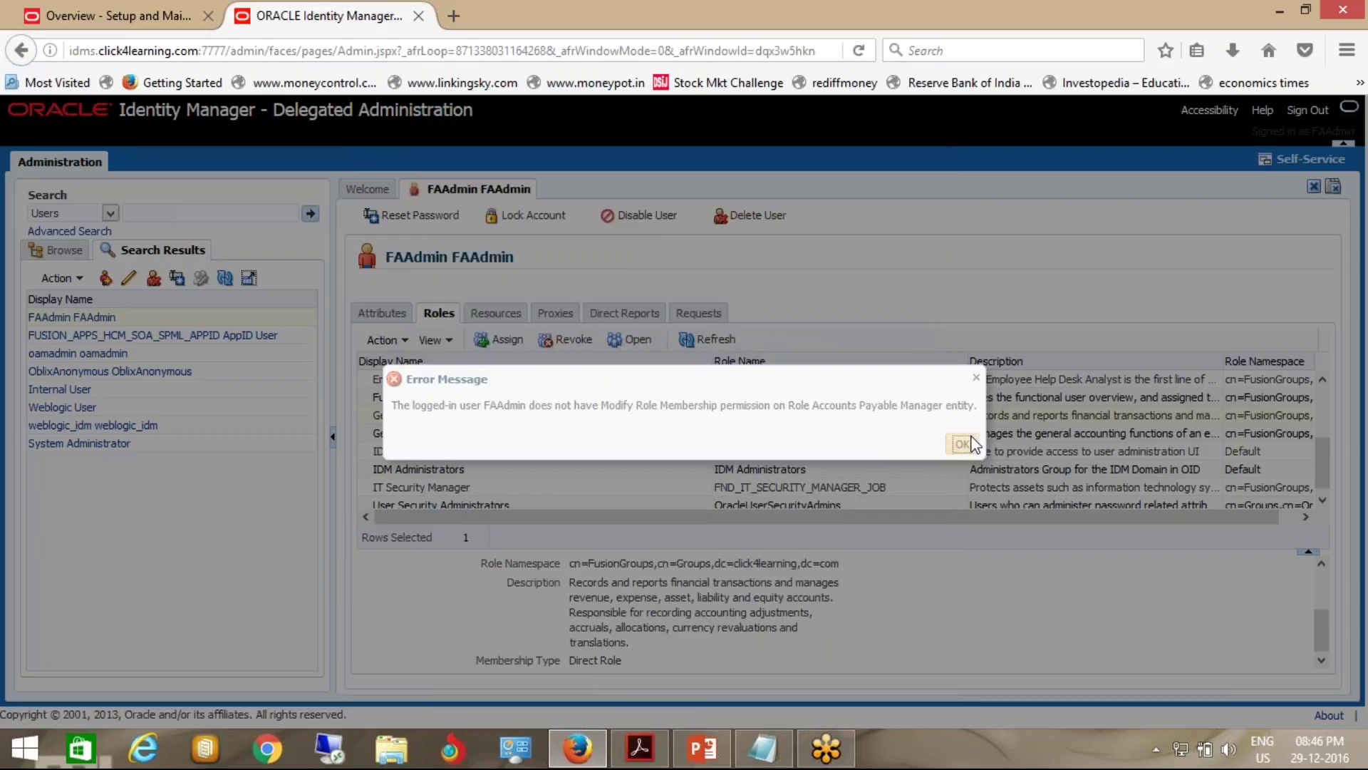
{"action": "left_click", "coordinate": [976, 378]}
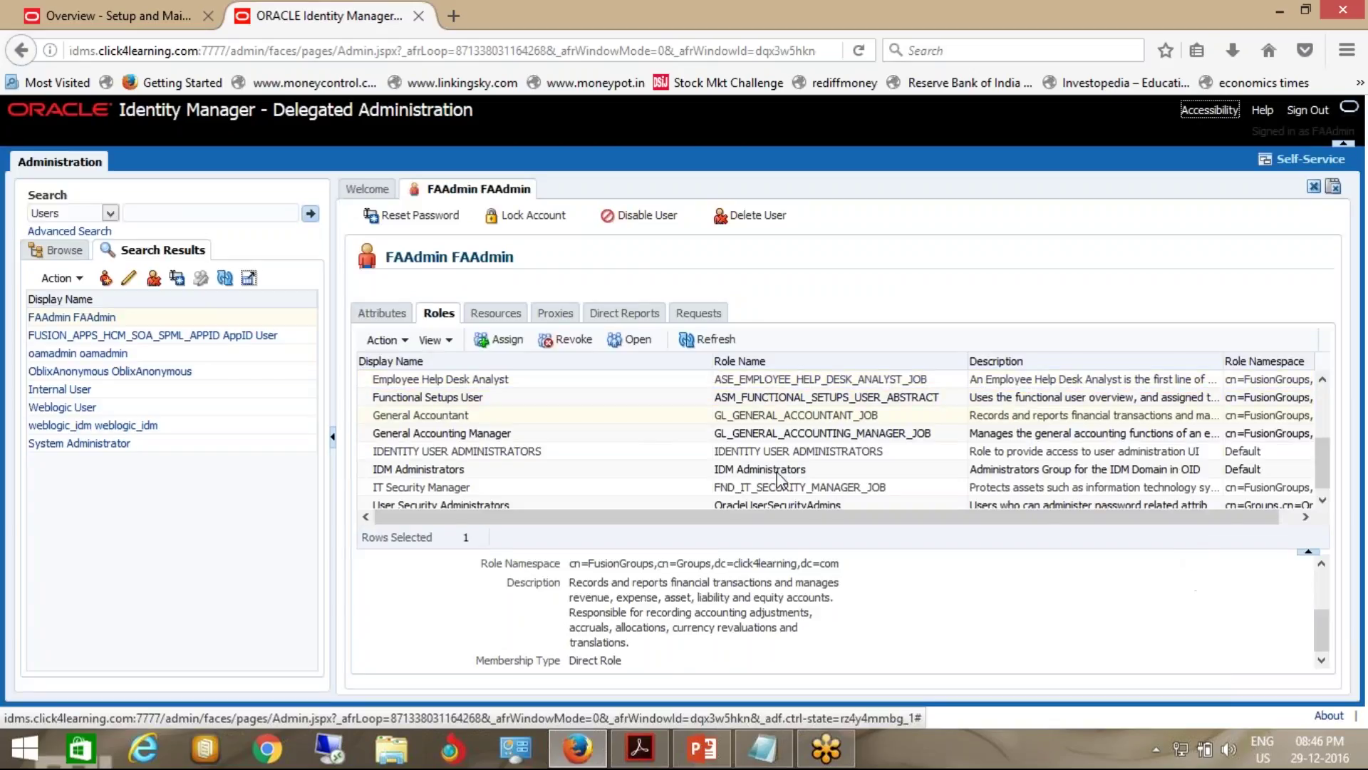
Select the General Accountant row in FAAdmin's Roles table.
{"action": "left_click", "coordinate": [566, 419]}
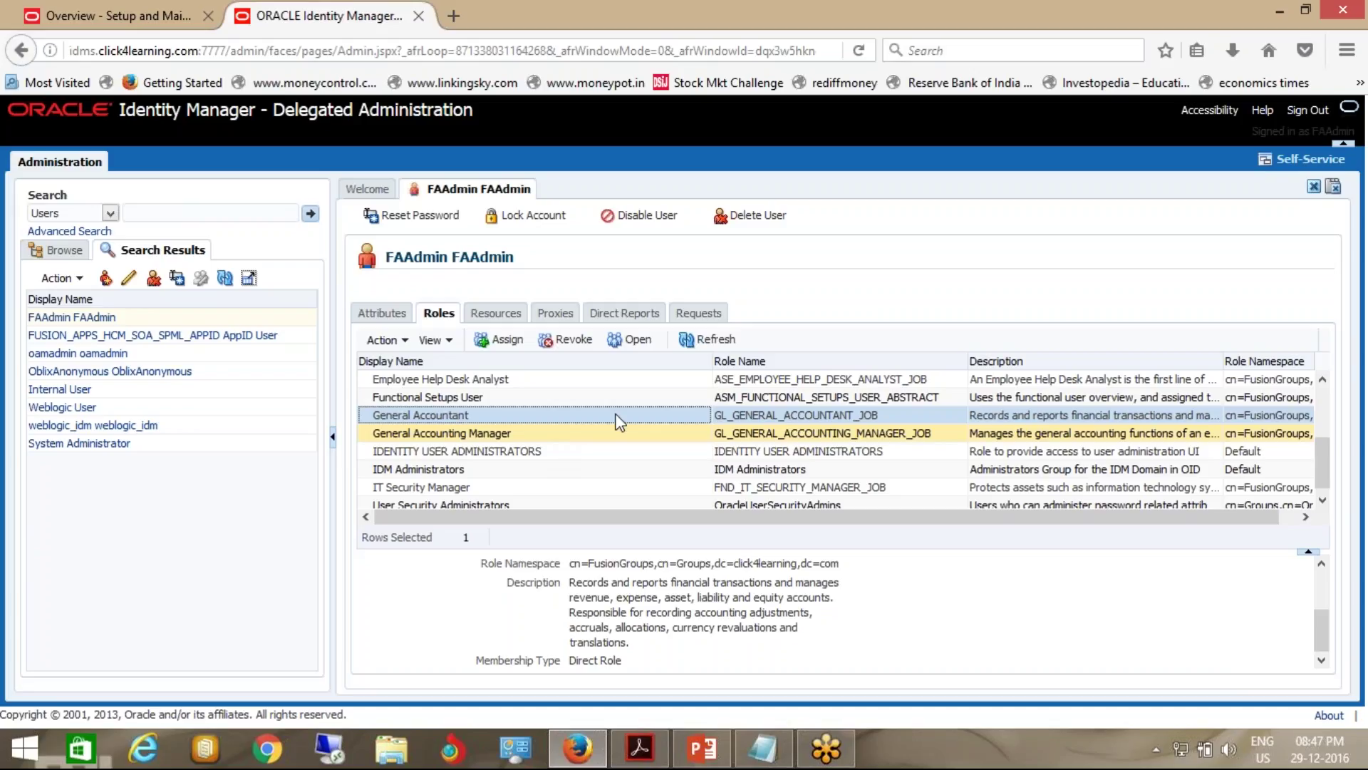
{"action": "left_click", "coordinate": [631, 341]}
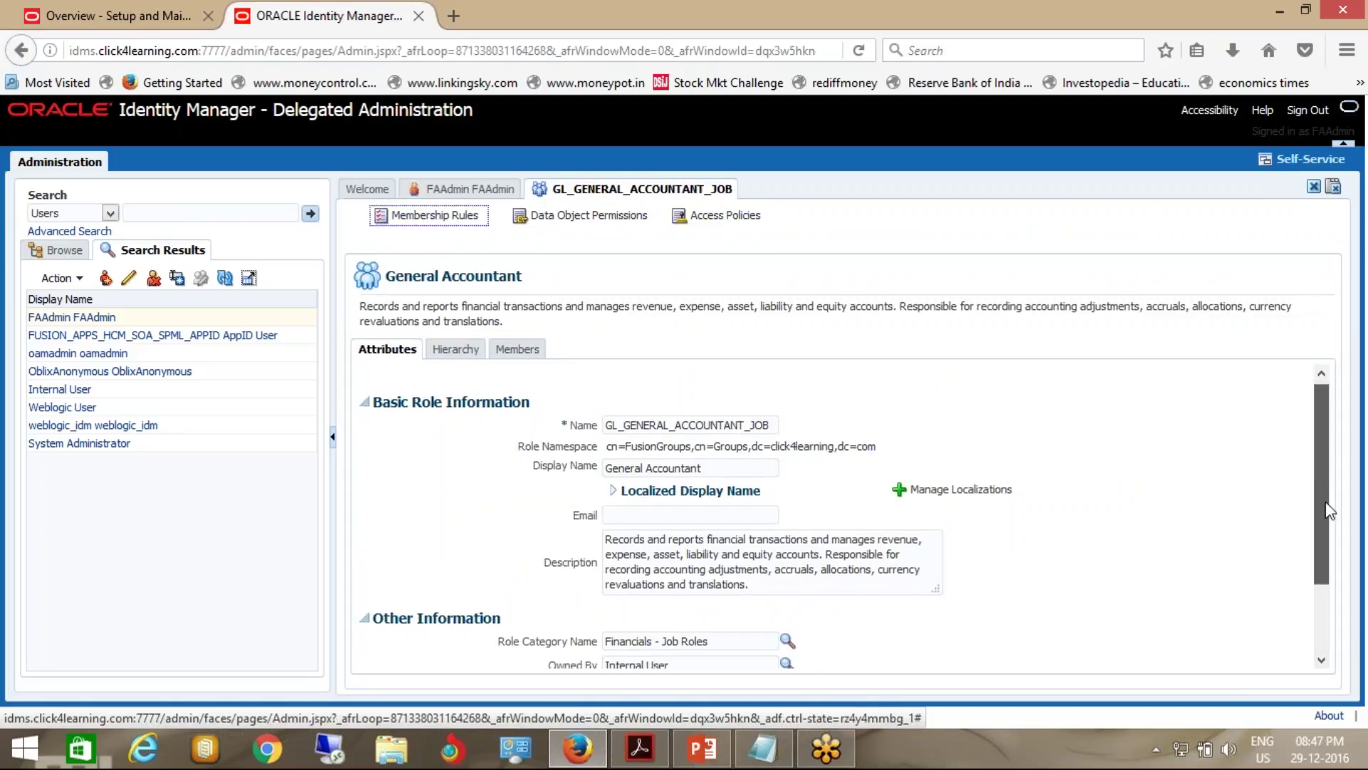
{"action": "left_click_drag", "start_coordinate": [1329, 510], "coordinate": [1329, 576]}
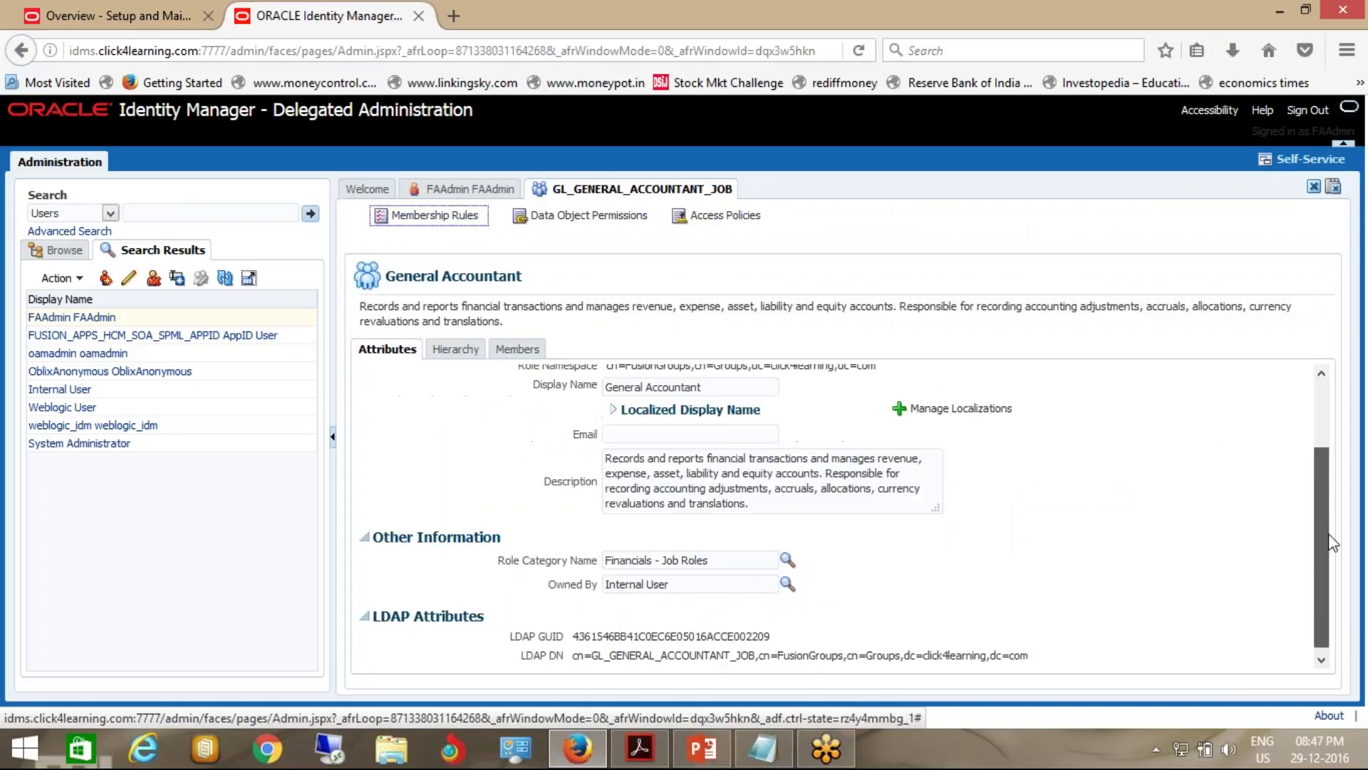
{"action": "left_click", "coordinate": [456, 349]}
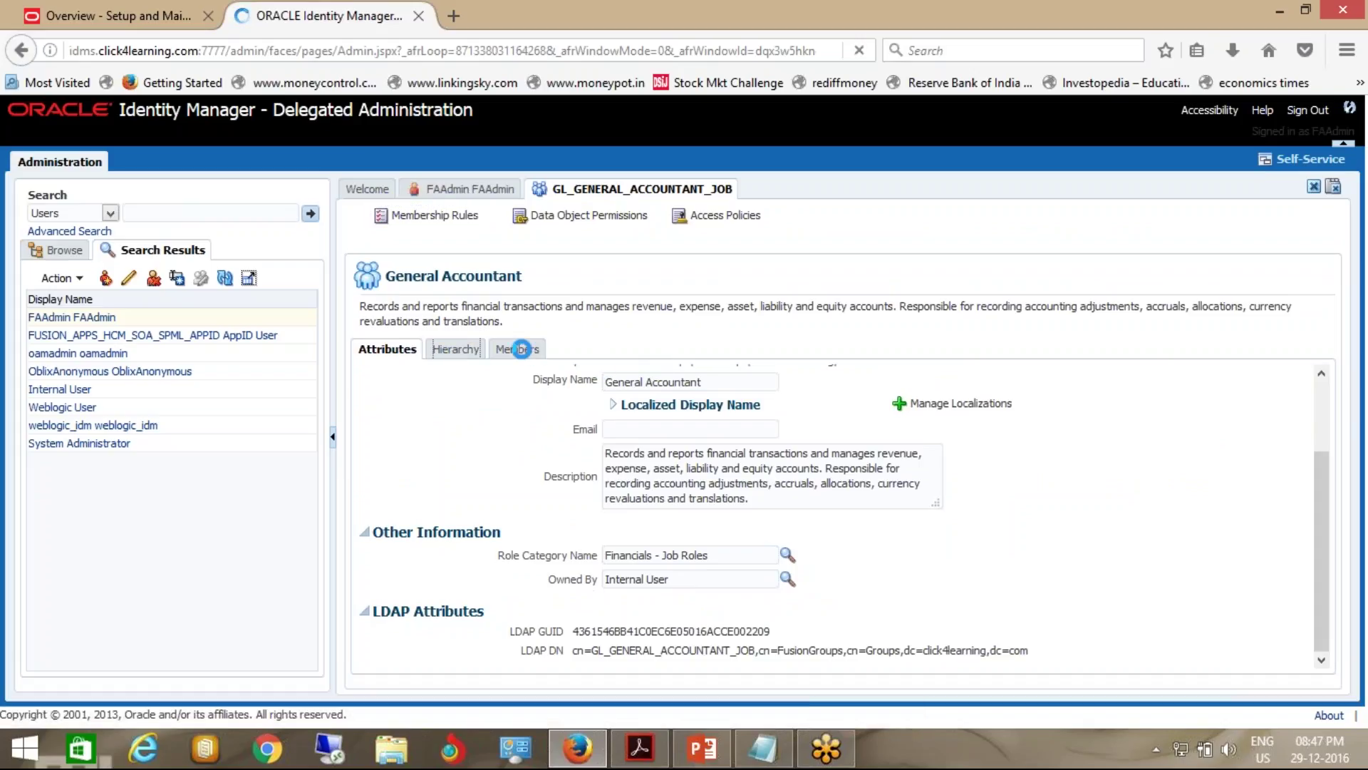
{"action": "left_click", "coordinate": [520, 349]}
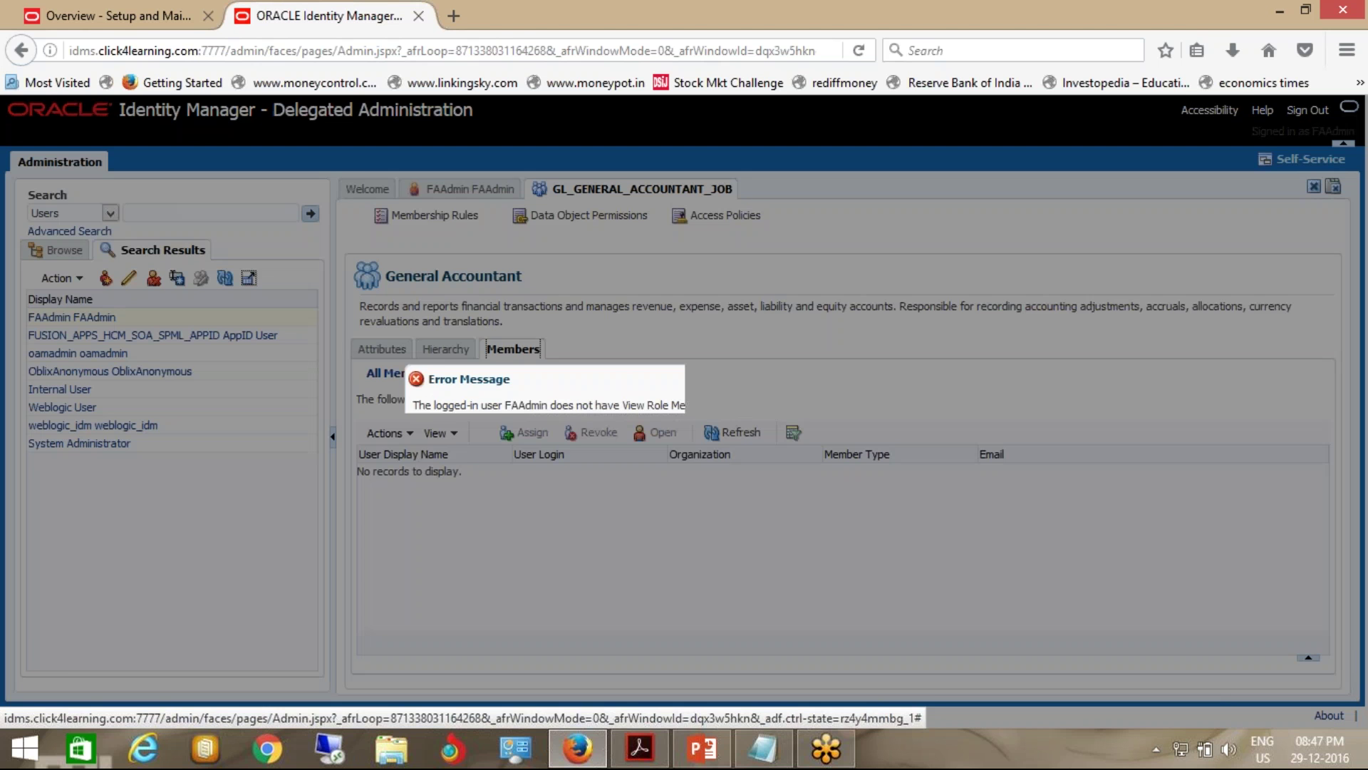
{"action": "left_click", "coordinate": [937, 439]}
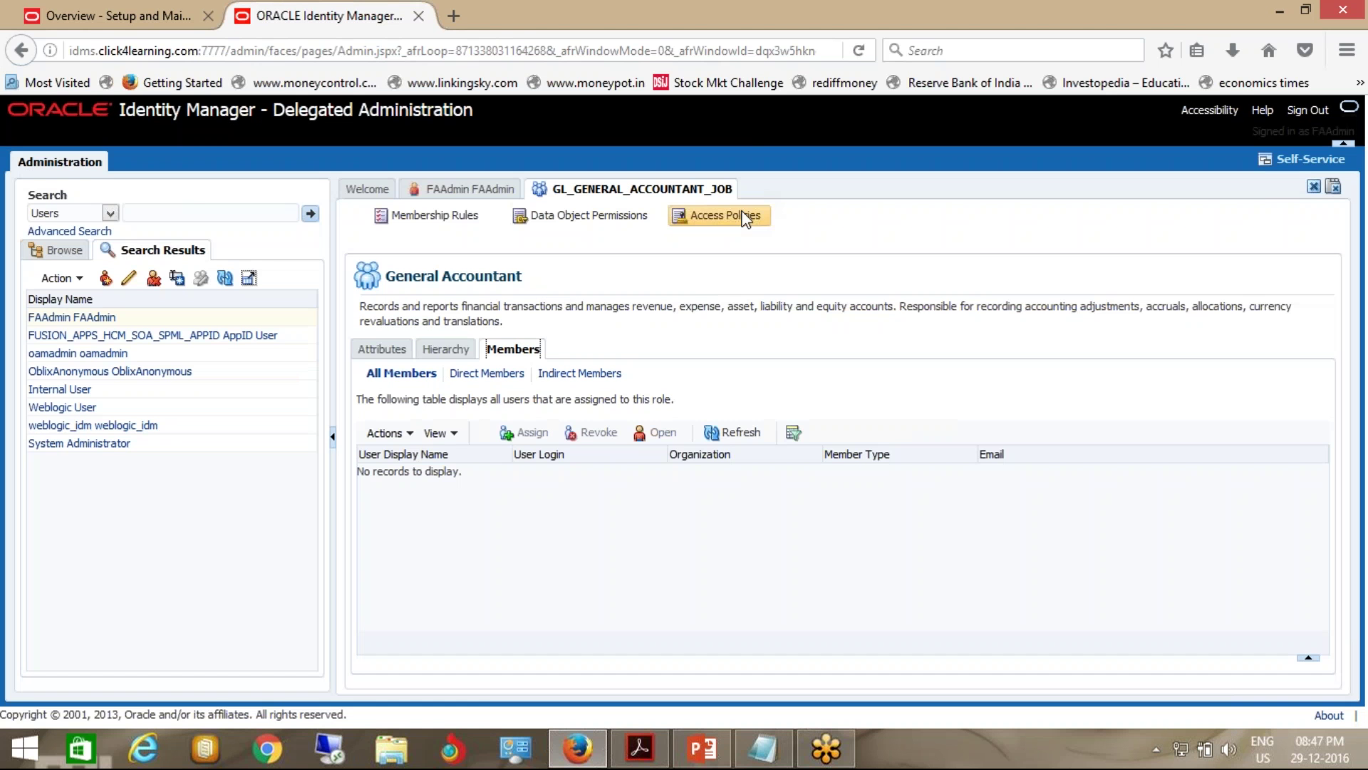
{"action": "left_click", "coordinate": [1313, 187]}
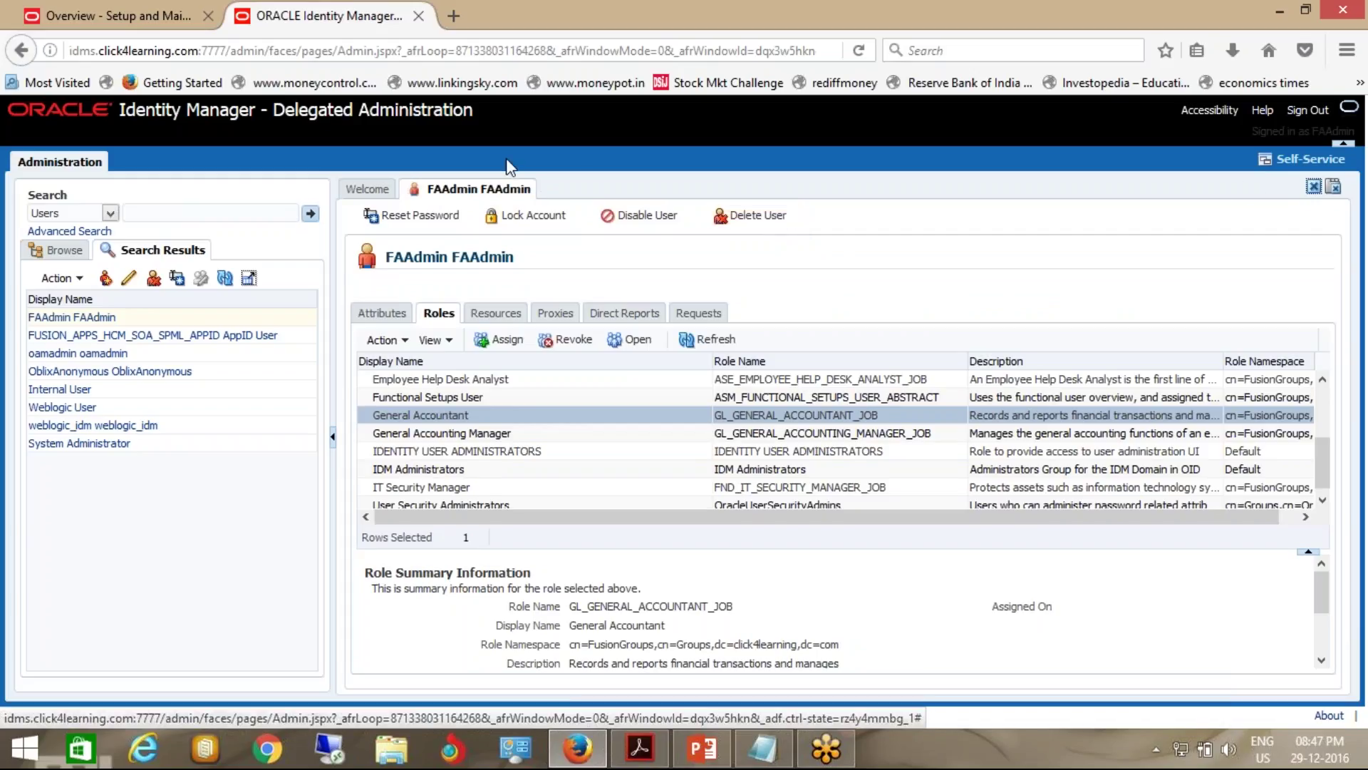
Close FAAdmin's user details tab and start a blank Create User form.
{"action": "left_click", "coordinate": [1334, 189]}
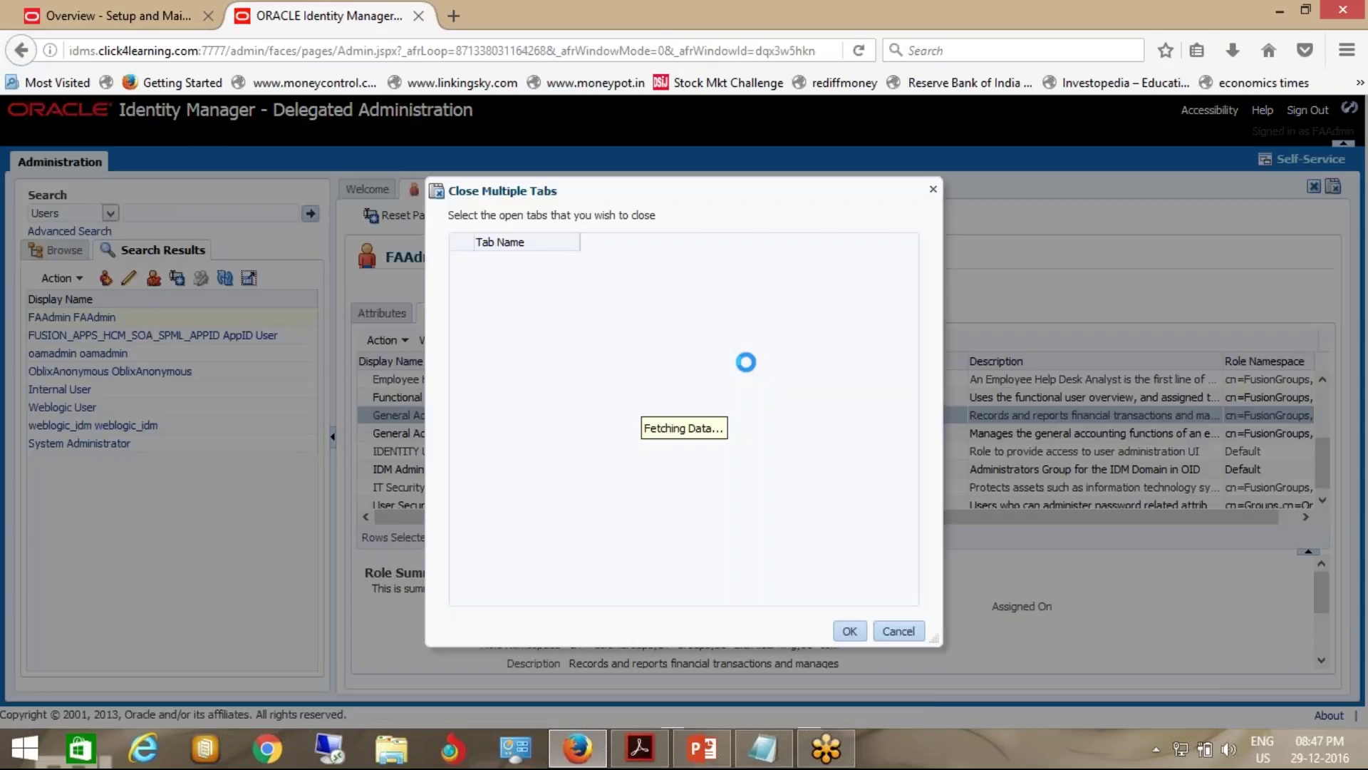
{"action": "left_click", "coordinate": [887, 629]}
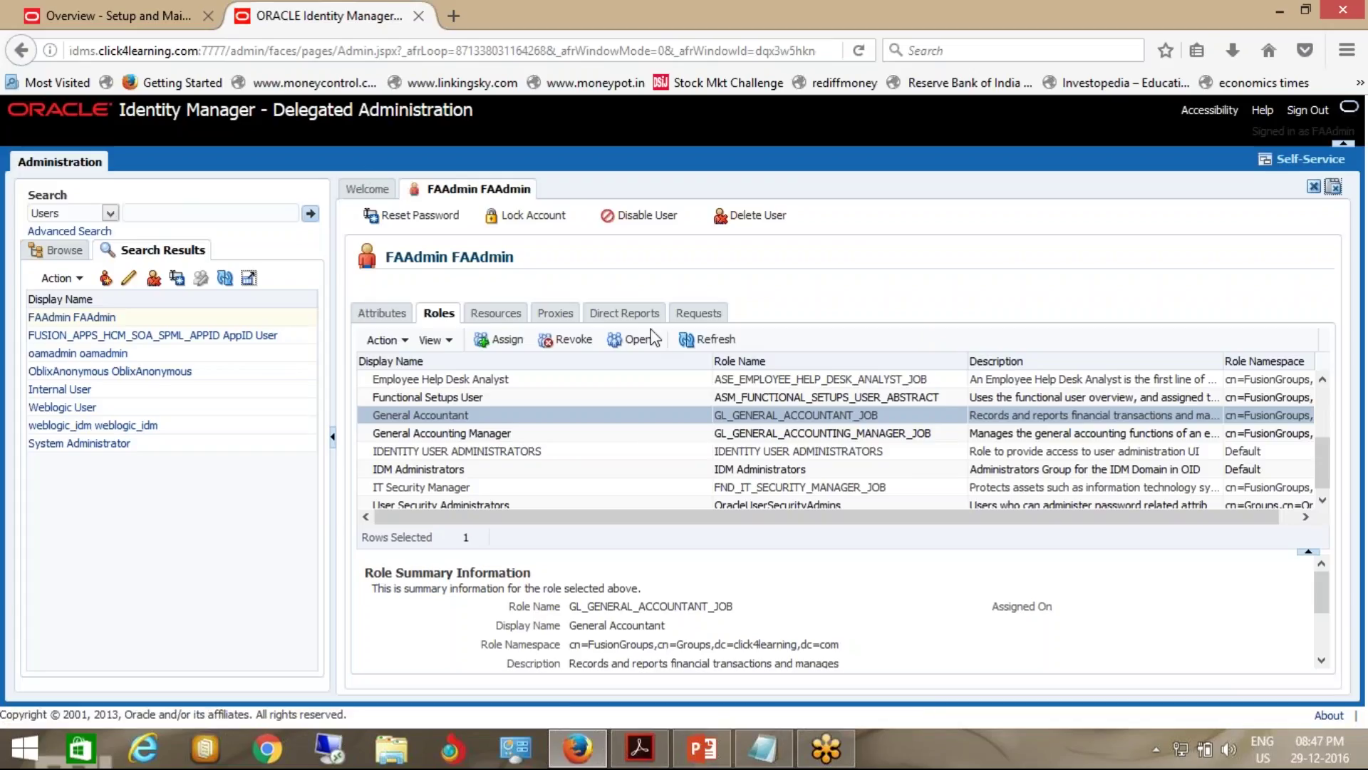
{"action": "left_click", "coordinate": [1313, 187]}
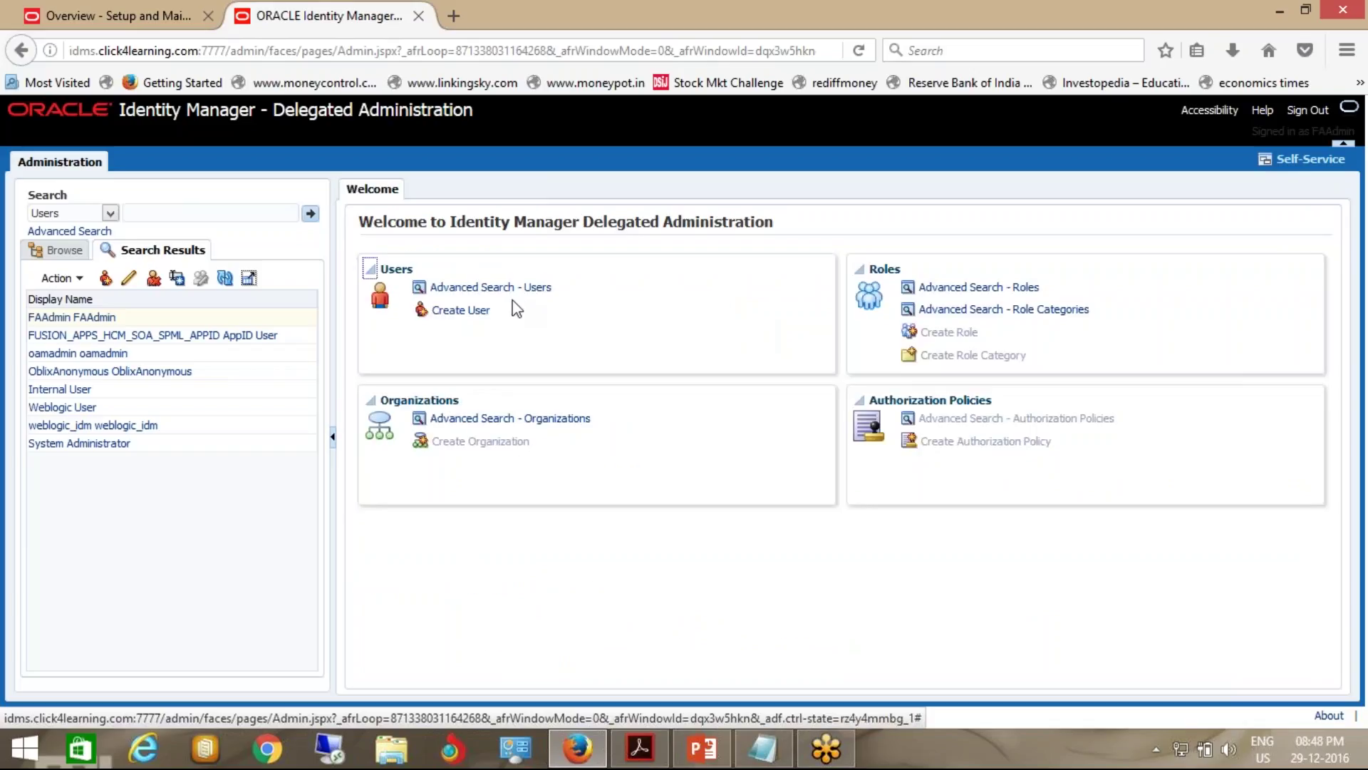
{"action": "left_click", "coordinate": [461, 312]}
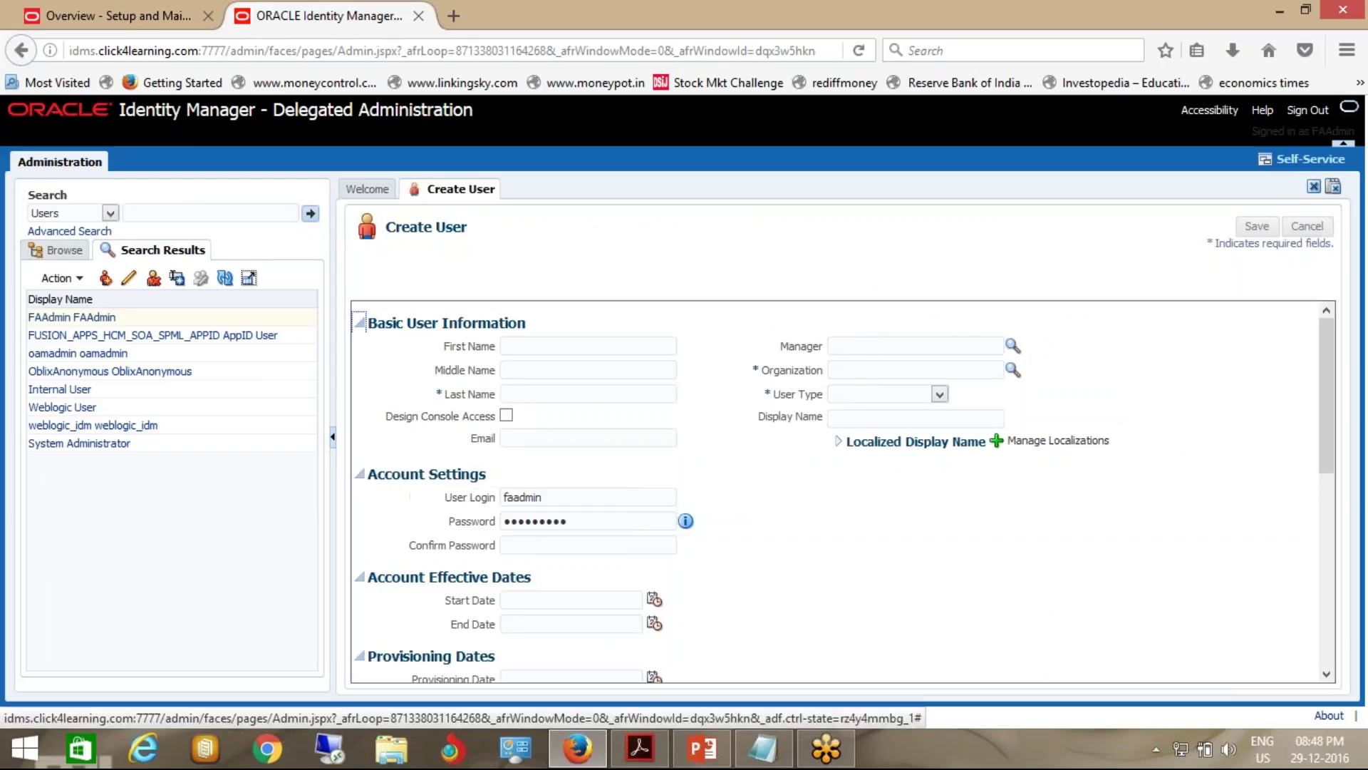
Look up organizations for the new user and search for 'X', which returns no records.
{"action": "left_click", "coordinate": [618, 389]}
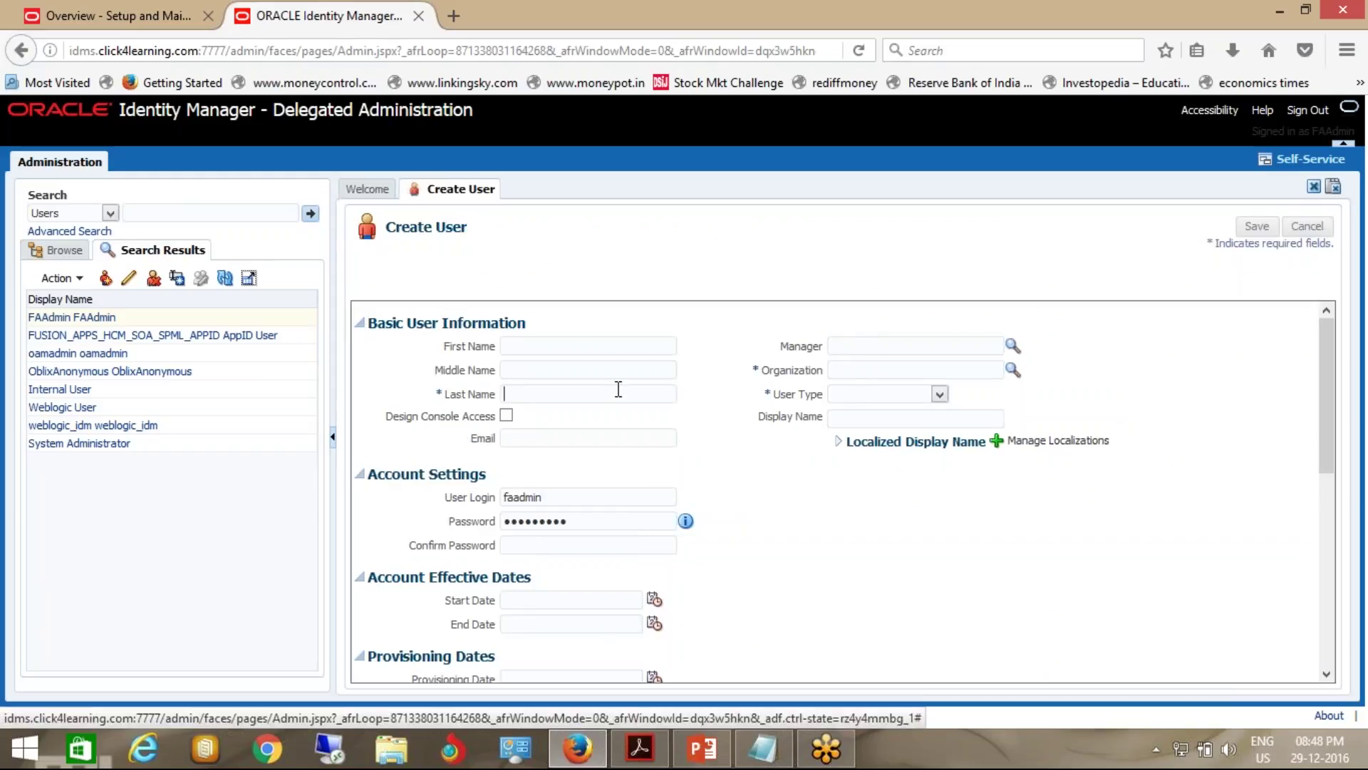
{"action": "left_click", "coordinate": [1010, 370]}
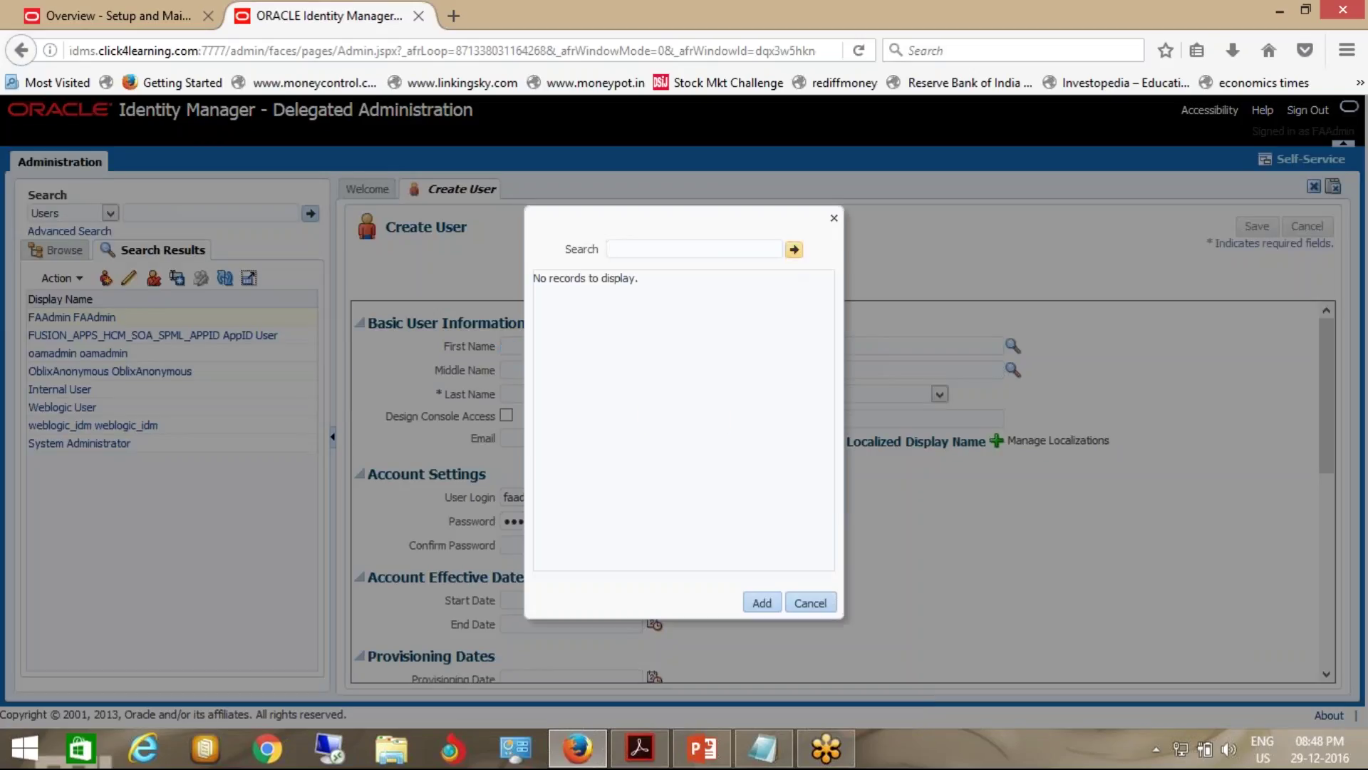
{"action": "left_click", "coordinate": [758, 248]}
{"action": "left_click", "coordinate": [798, 605]}
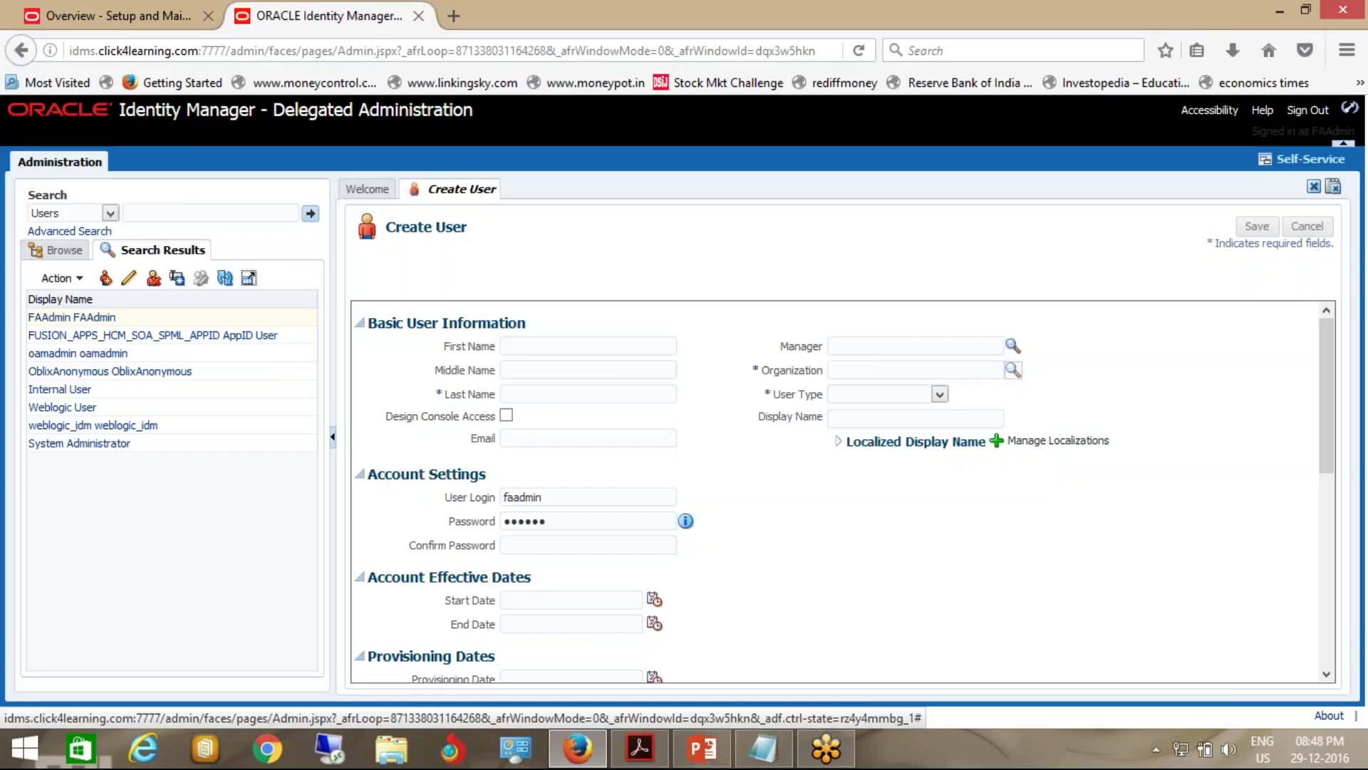
{"action": "left_click", "coordinate": [1013, 369]}
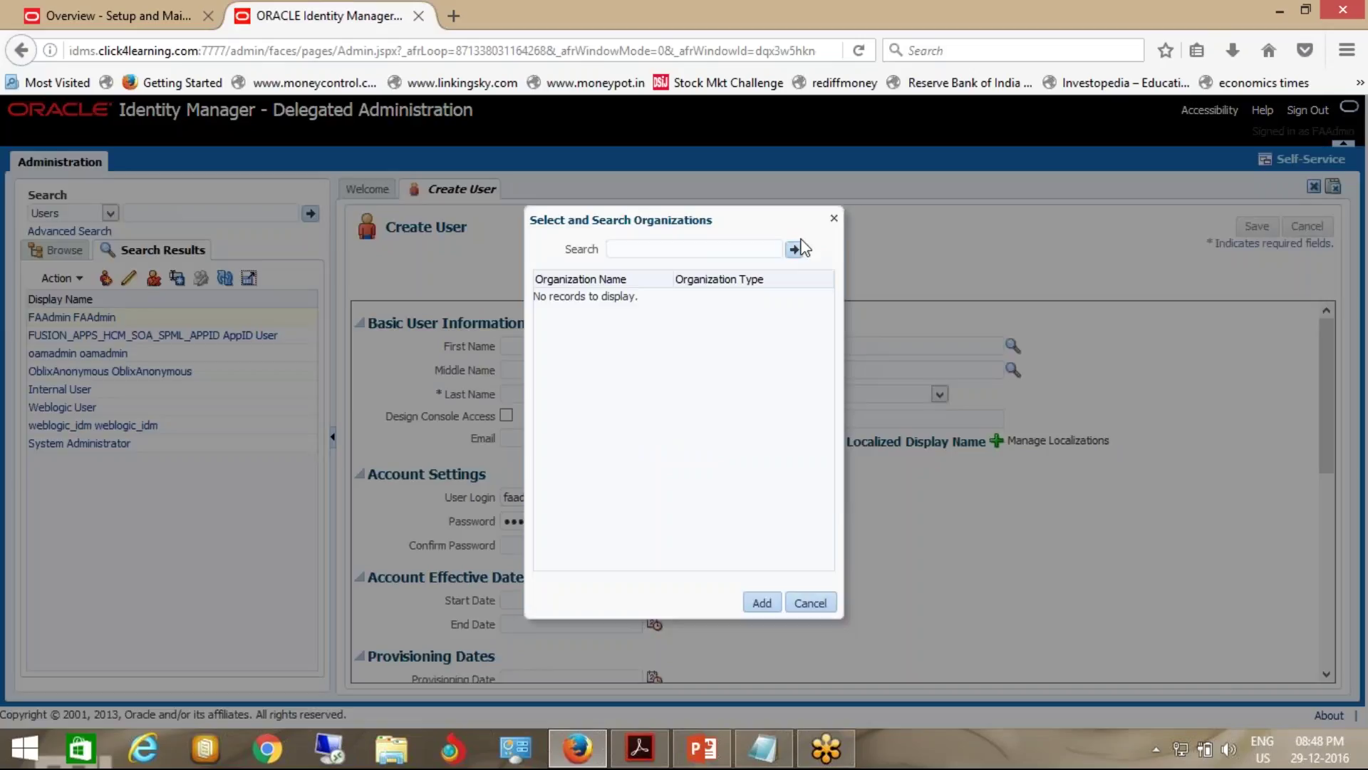
{"action": "left_click", "coordinate": [794, 249]}
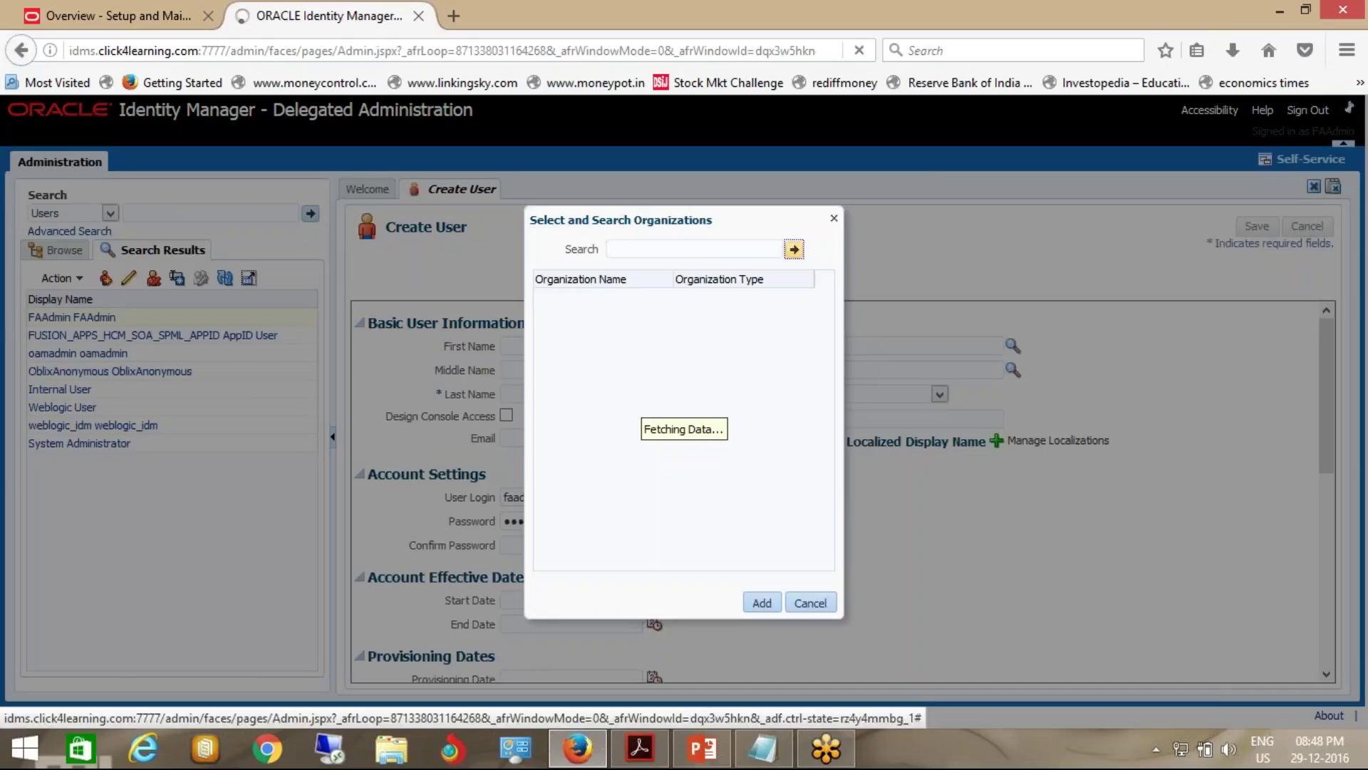
{"action": "left_click", "coordinate": [748, 245]}
{"action": "type", "text": "X"}
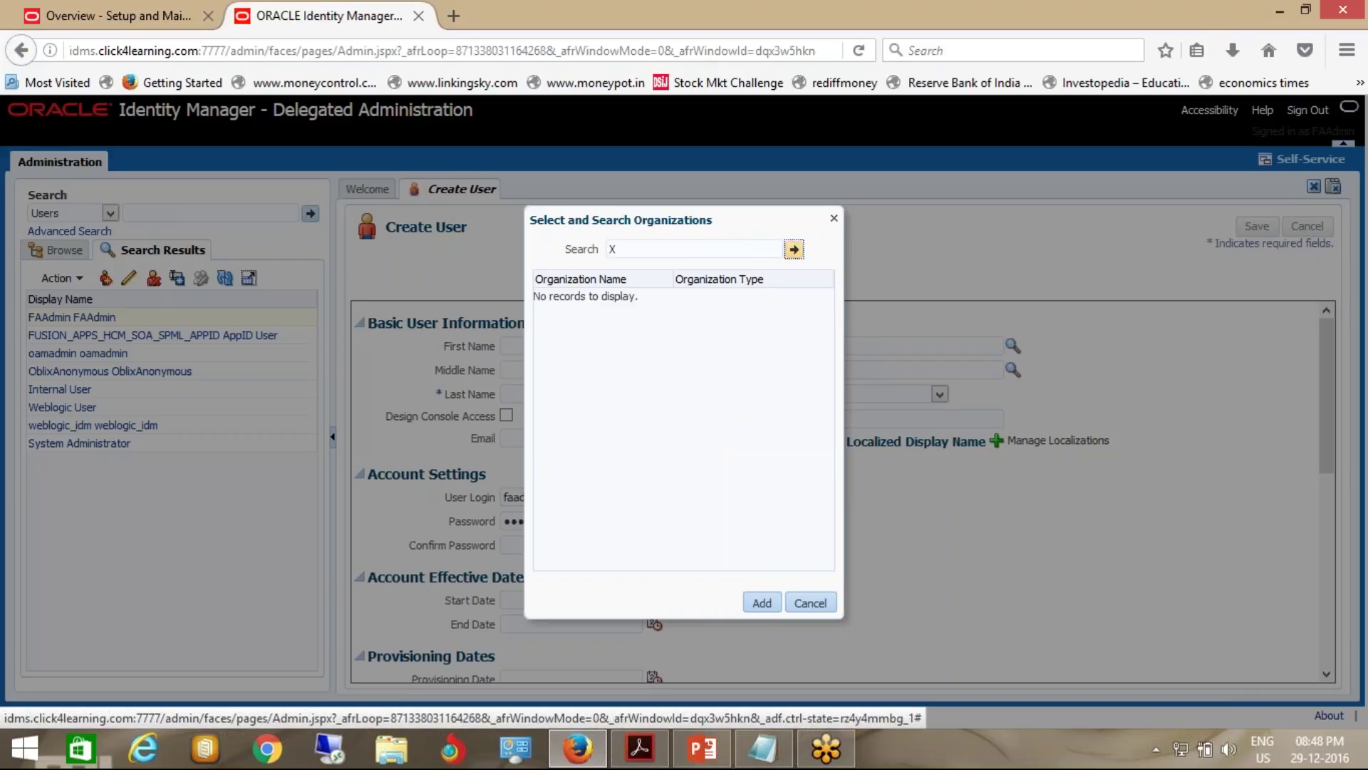
{"action": "key", "text": "Return"}
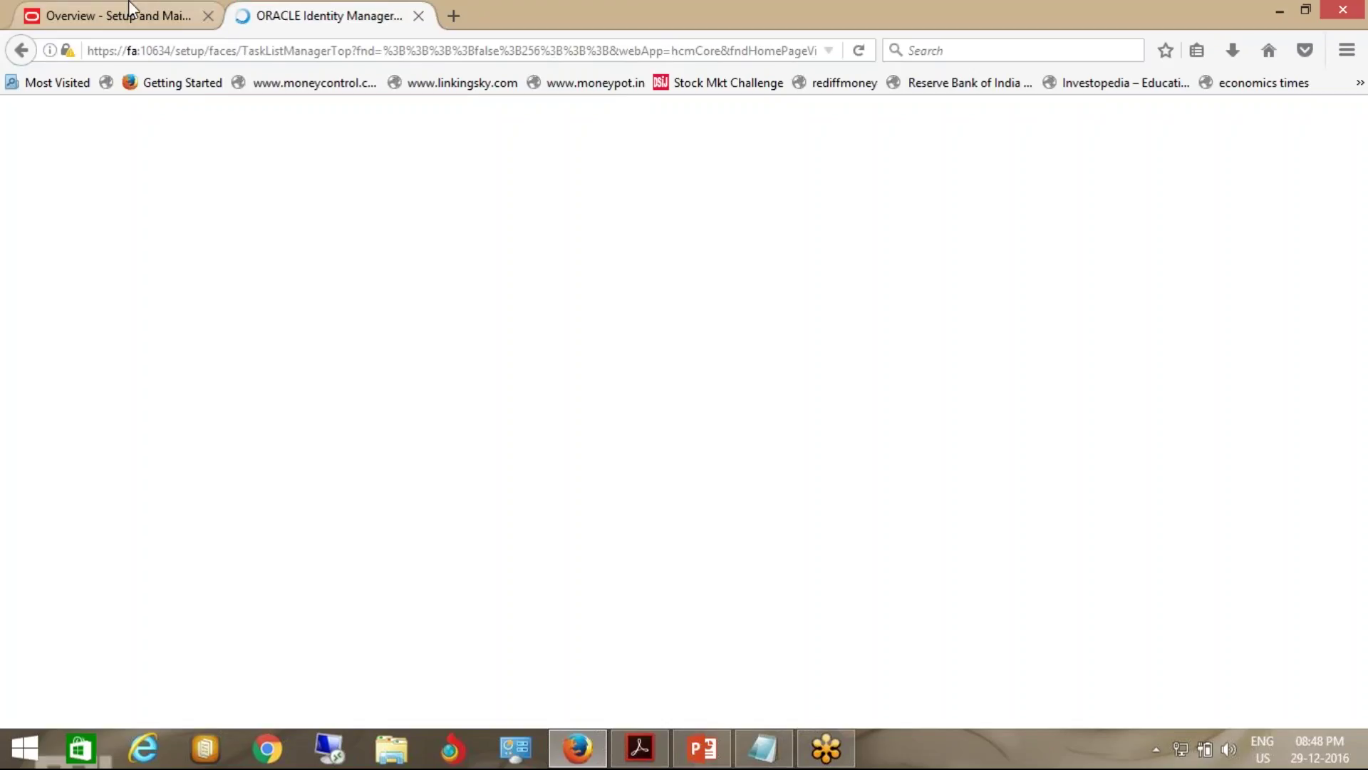
Return to Delegated Administration, copy FAAdmin's organization 'Xellerate Users', and close FAAdmin's tab.
{"action": "key", "text": "alt+Left"}
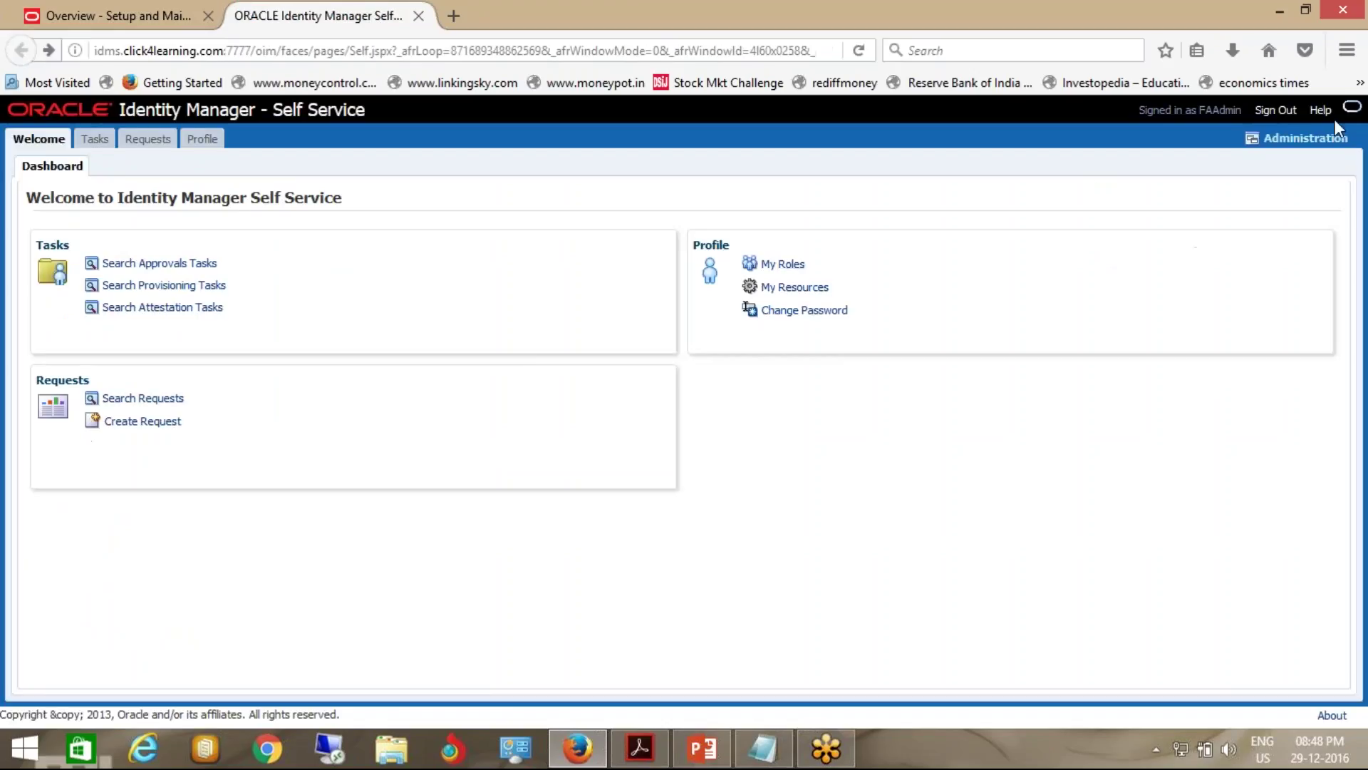
{"action": "left_click", "coordinate": [1323, 137]}
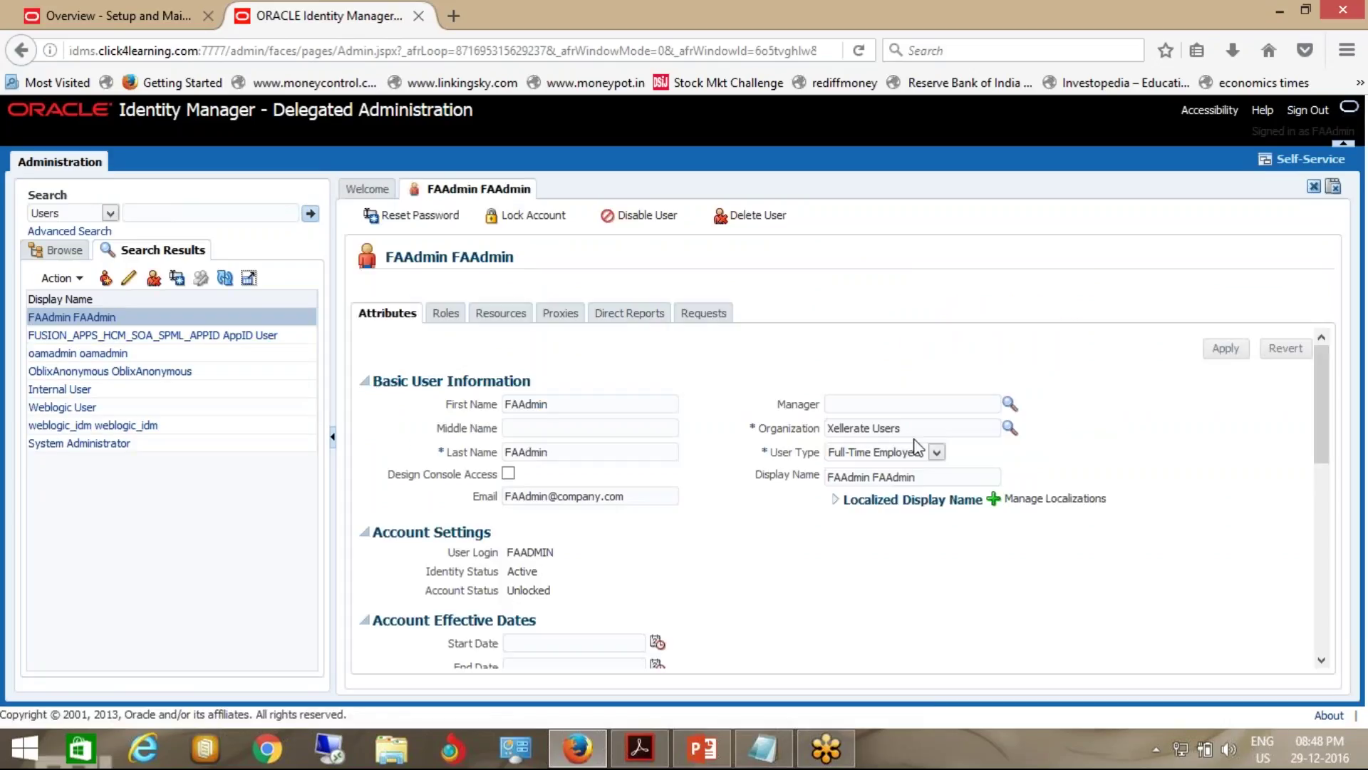
{"action": "left_click_drag", "start_coordinate": [919, 430], "coordinate": [681, 362]}
{"action": "key", "text": "ctrl+c"}
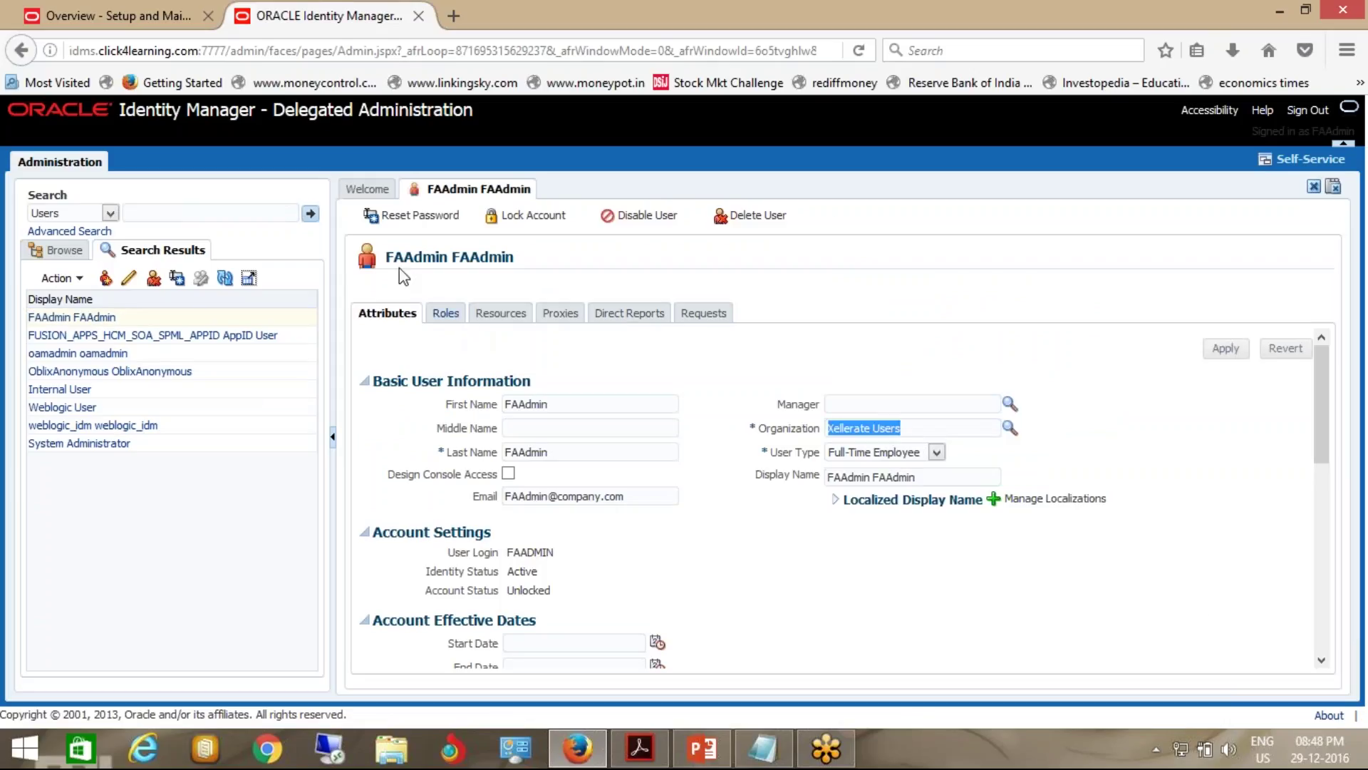
{"action": "left_click", "coordinate": [1308, 187]}
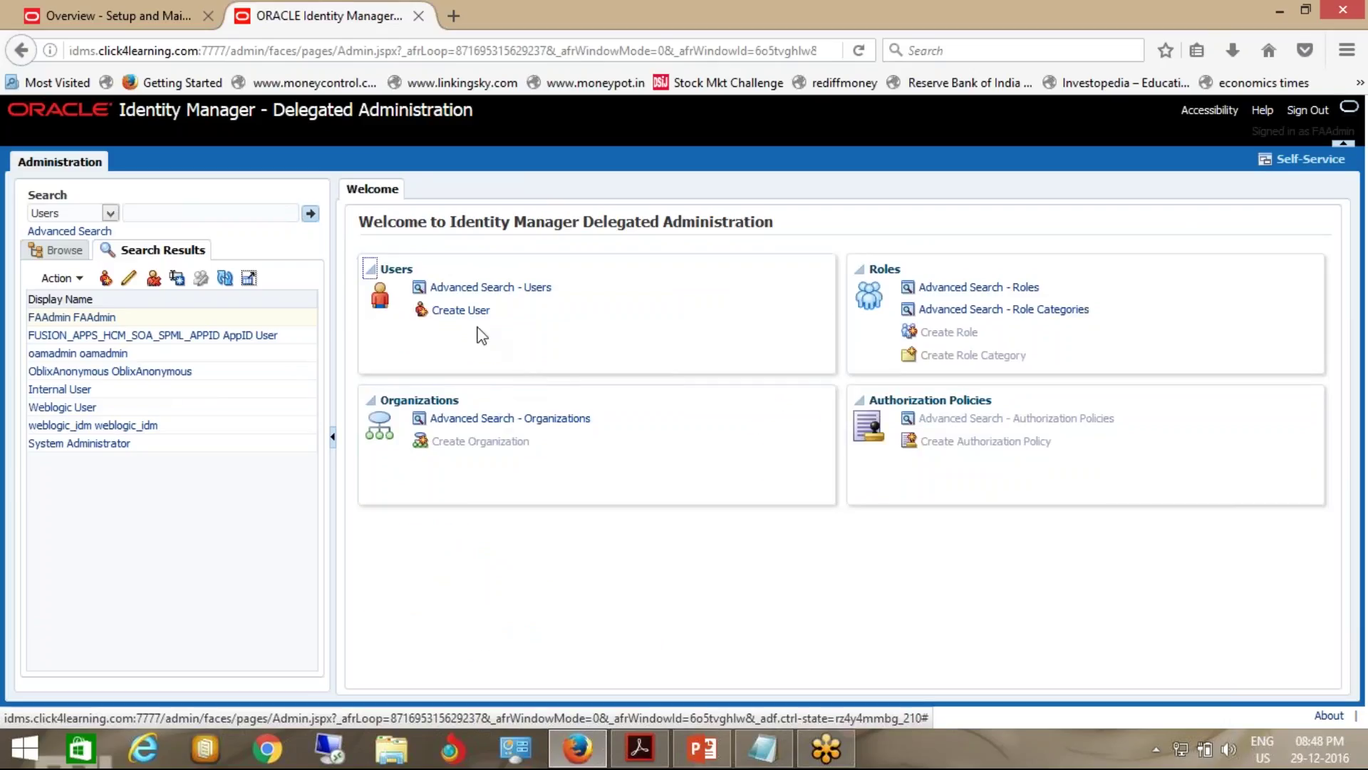
Start a new user and paste 'Xellerate Users' into the organization lookup search.
{"action": "left_click", "coordinate": [461, 311]}
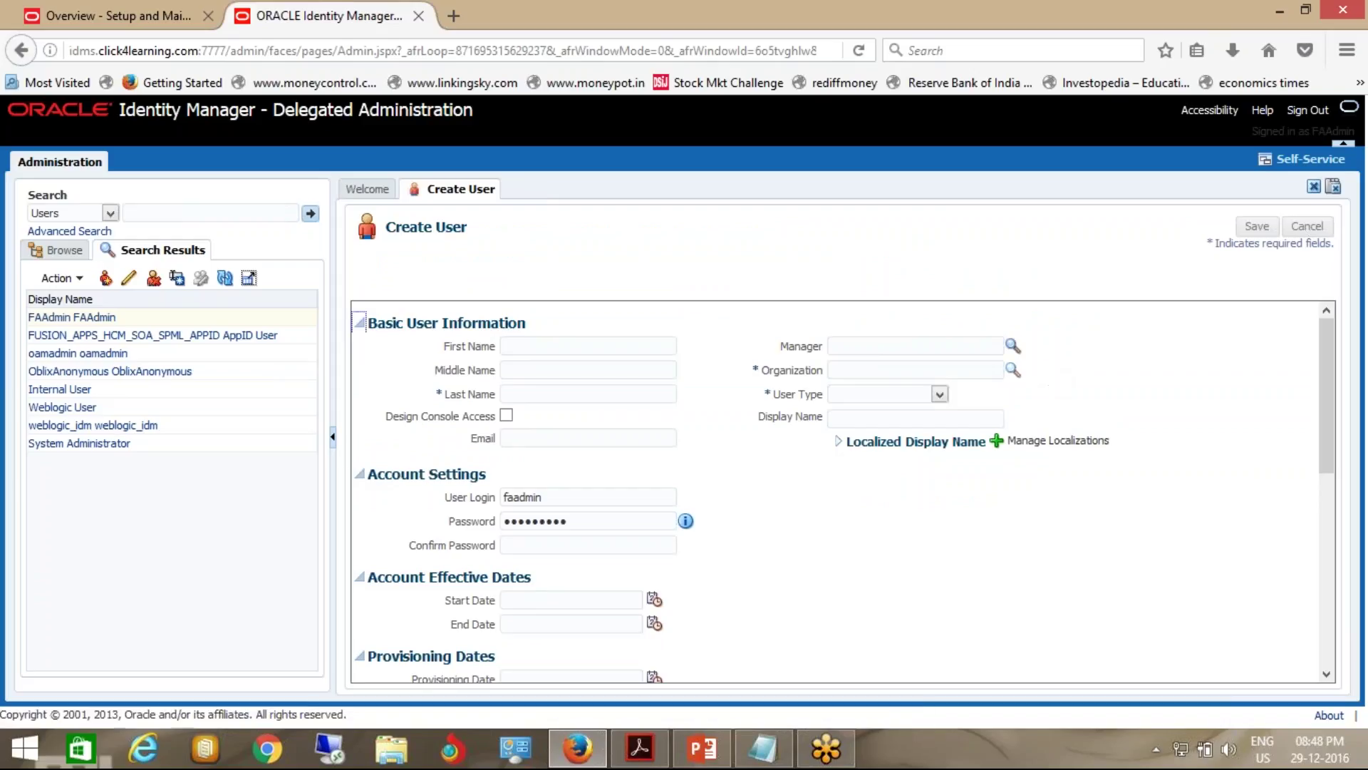
{"action": "left_click", "coordinate": [1012, 370]}
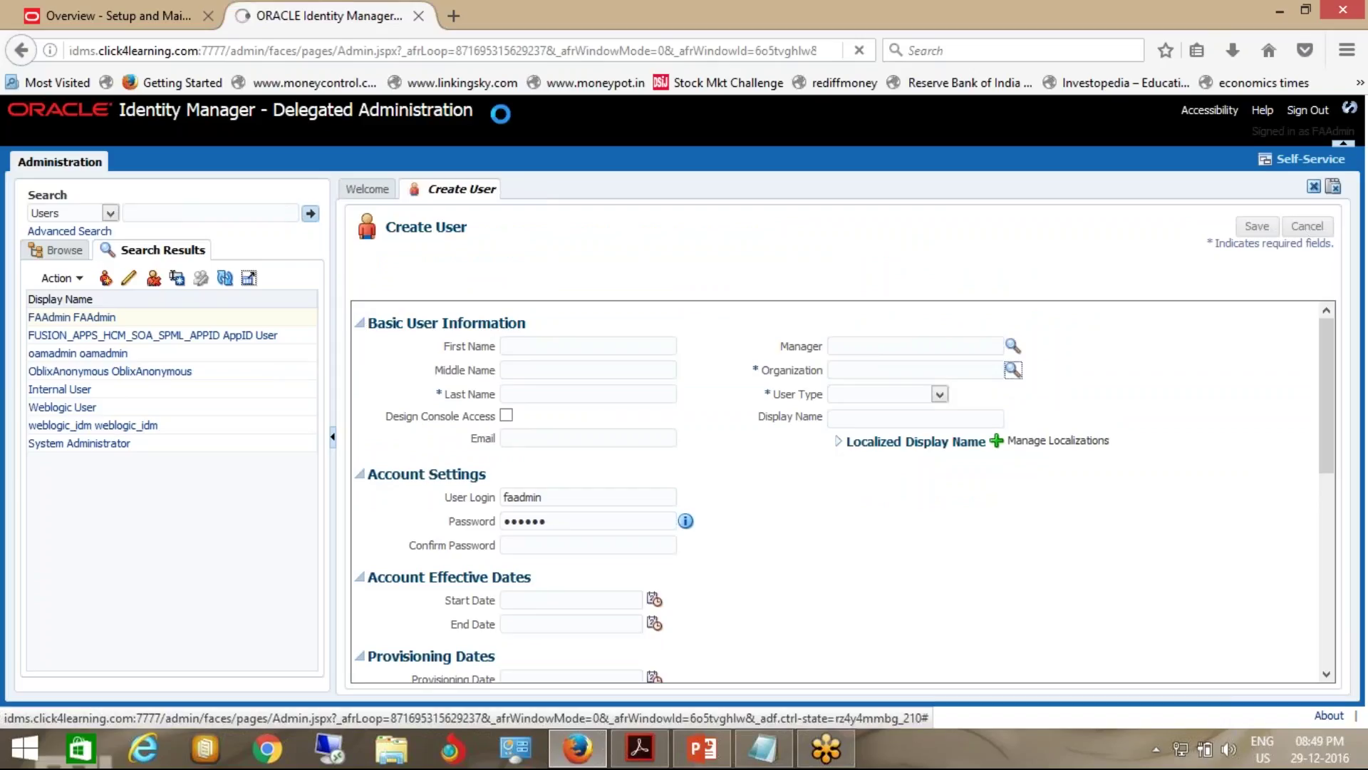
{"action": "key", "text": "ctrl+v"}
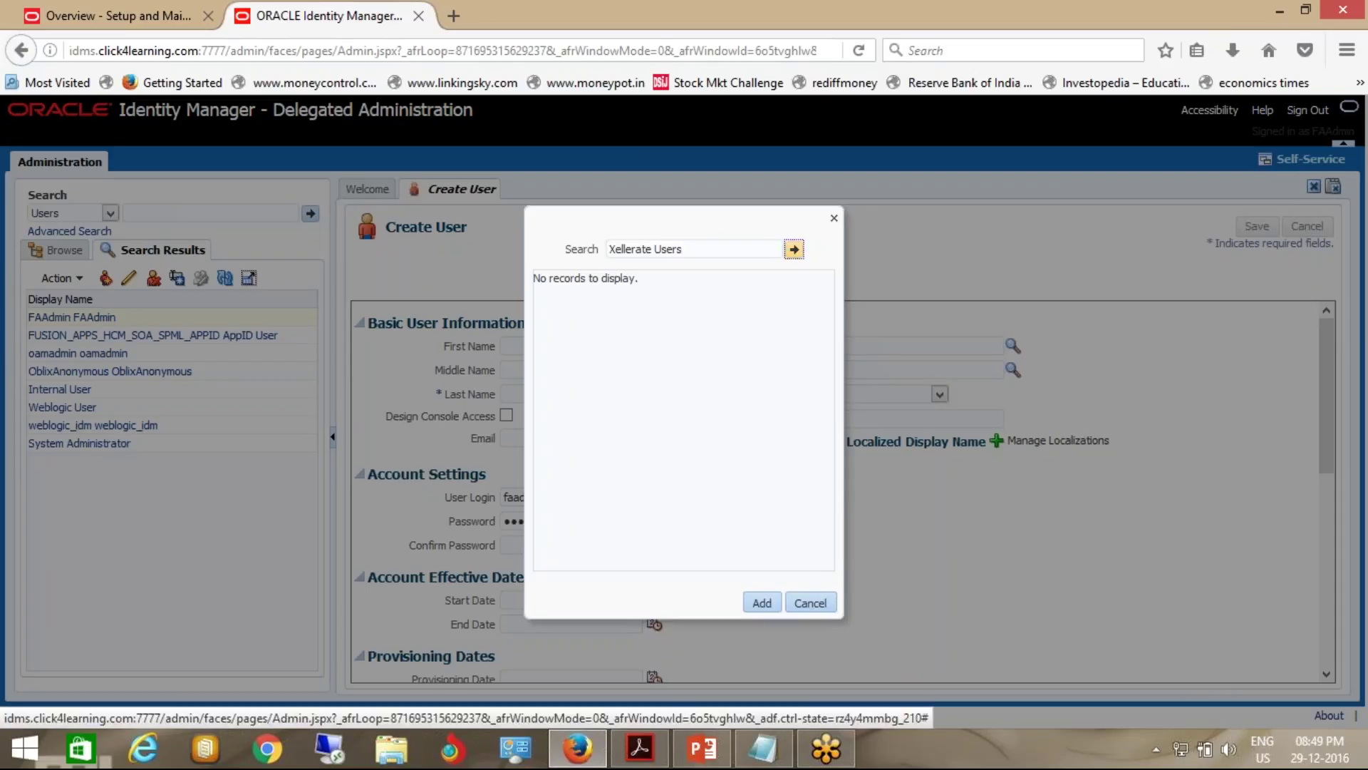
{"action": "left_click", "coordinate": [802, 597]}
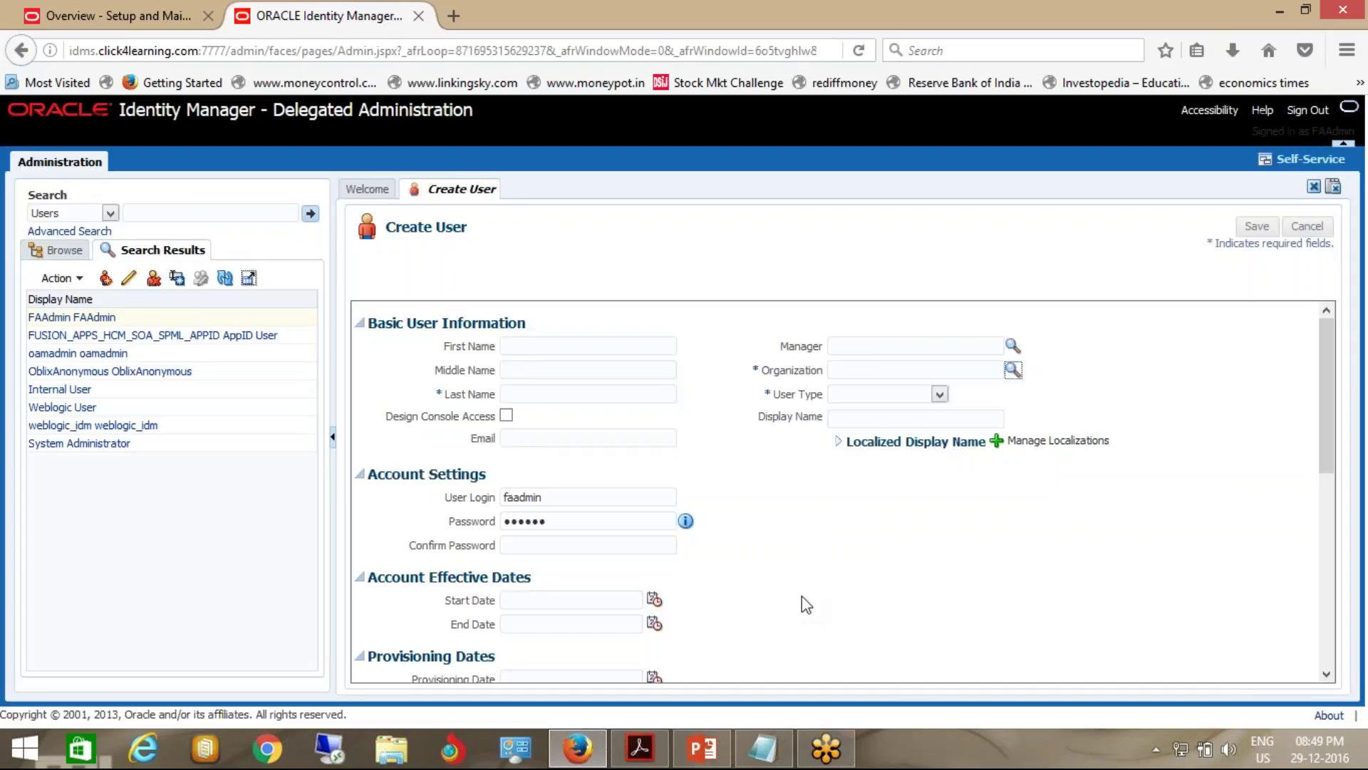
Enter last name Demo and search organizations for 'Xellerate', which finds no records.
{"action": "left_click", "coordinate": [548, 400]}
{"action": "type", "text": "Demo"}
{"action": "left_click", "coordinate": [1013, 370]}
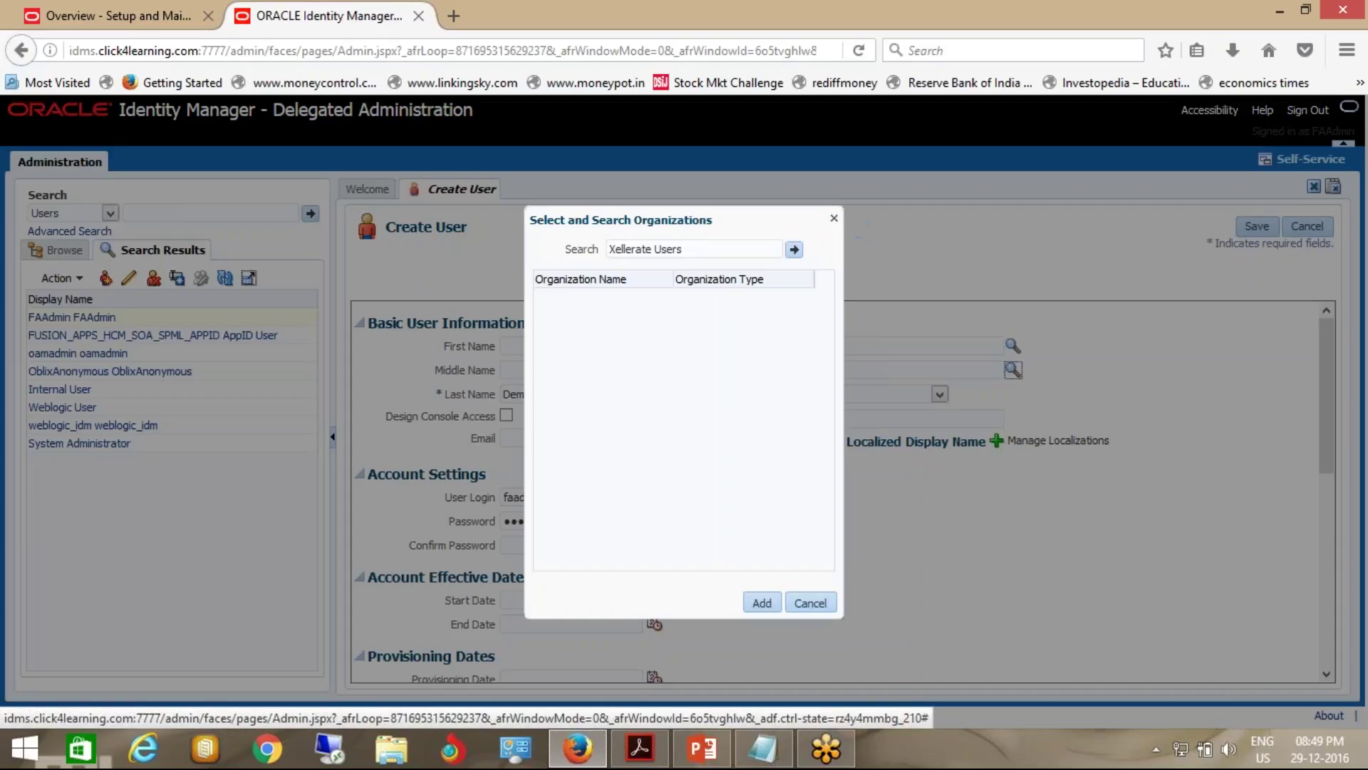
{"action": "left_click", "coordinate": [746, 248]}
{"action": "key", "text": "BackSpace"}
{"action": "key", "text": "BackSpace"}
{"action": "key", "text": "BackSpace"}
{"action": "key", "text": "BackSpace"}
{"action": "key", "text": "BackSpace"}
{"action": "key", "text": "BackSpace"}
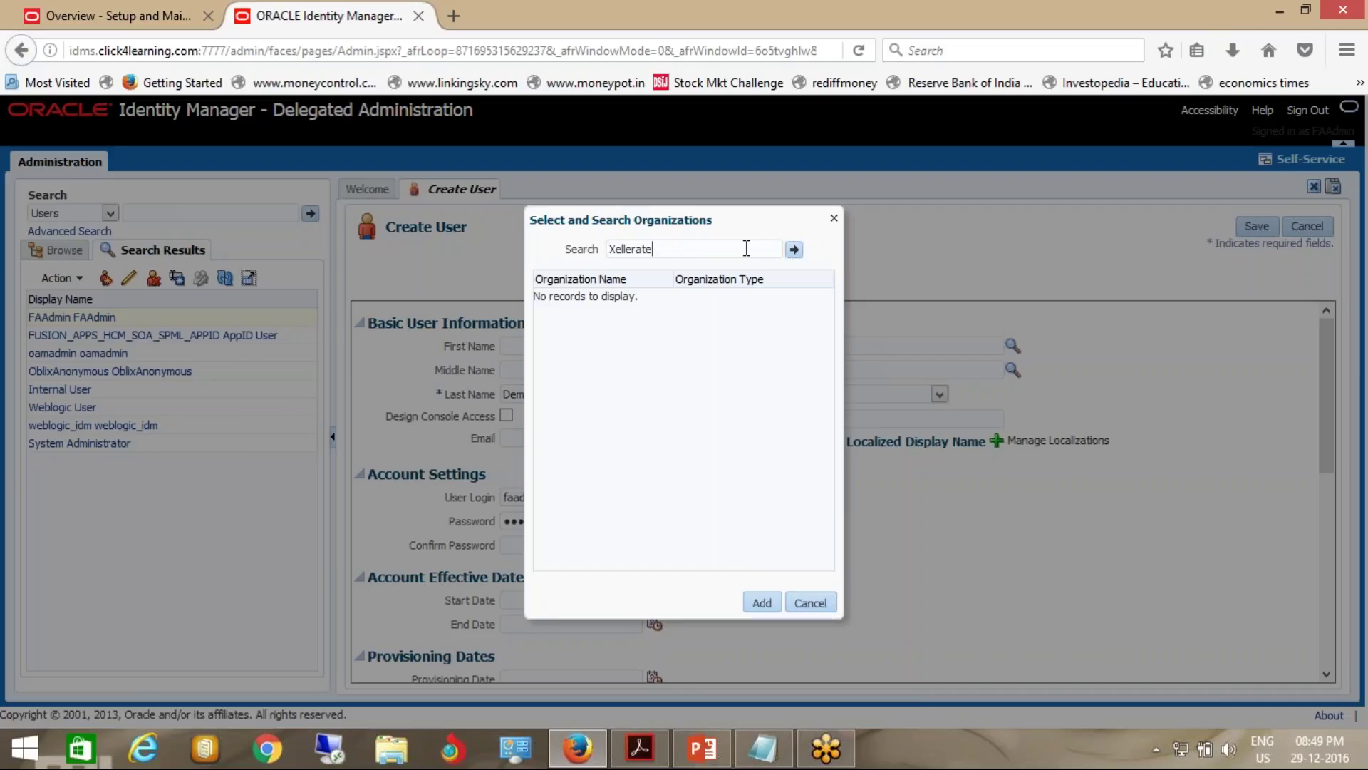
{"action": "left_click", "coordinate": [795, 250]}
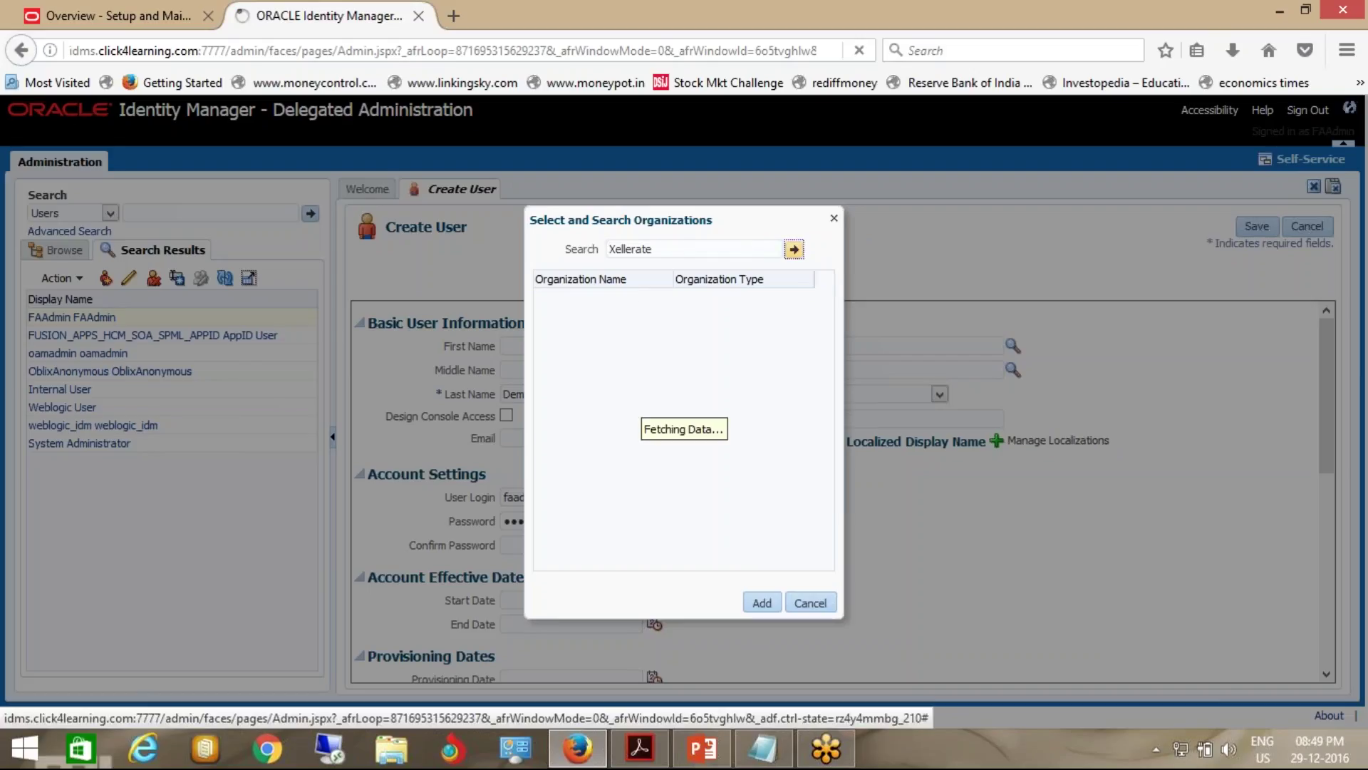
{"action": "left_click", "coordinate": [710, 251]}
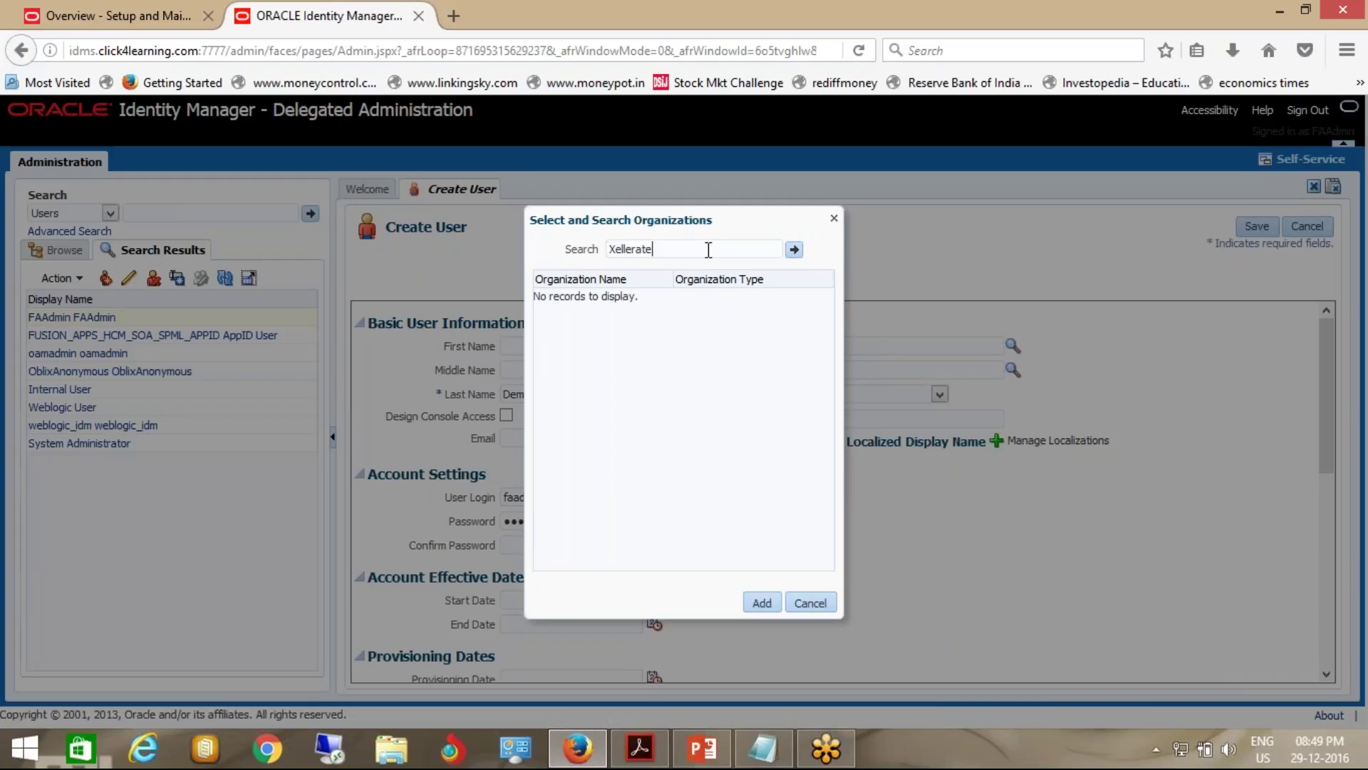
{"action": "left_click", "coordinate": [760, 604]}
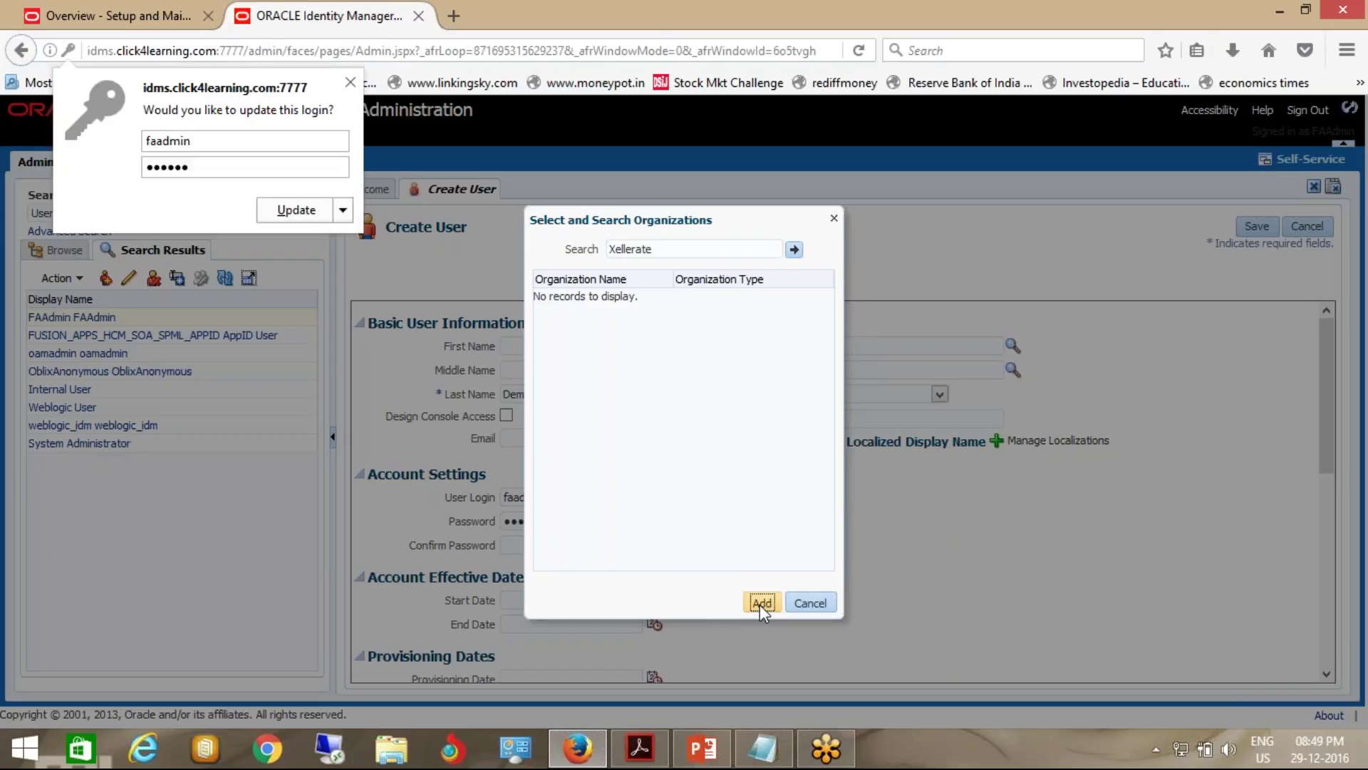
{"action": "left_click", "coordinate": [760, 605]}
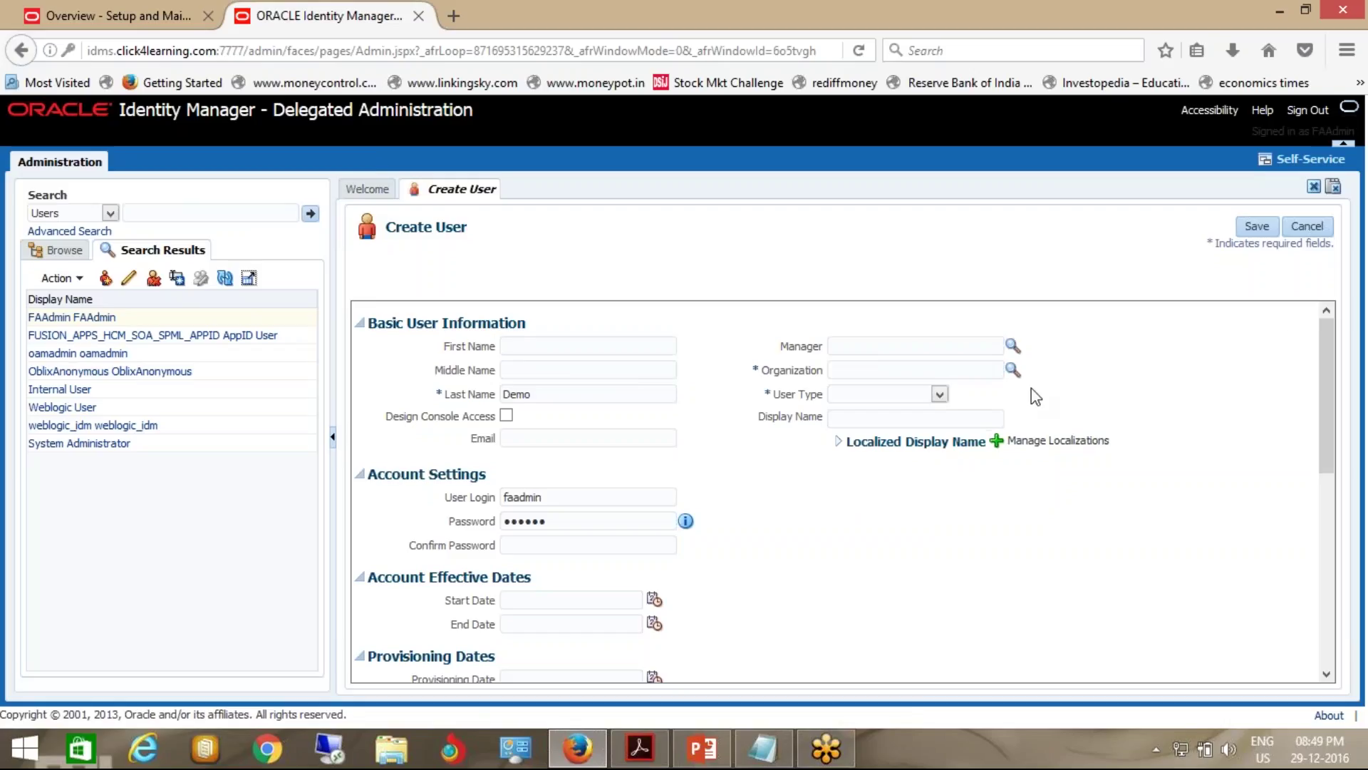
Search organizations with an empty term, then close the lookup without a selection.
{"action": "left_click", "coordinate": [1013, 369]}
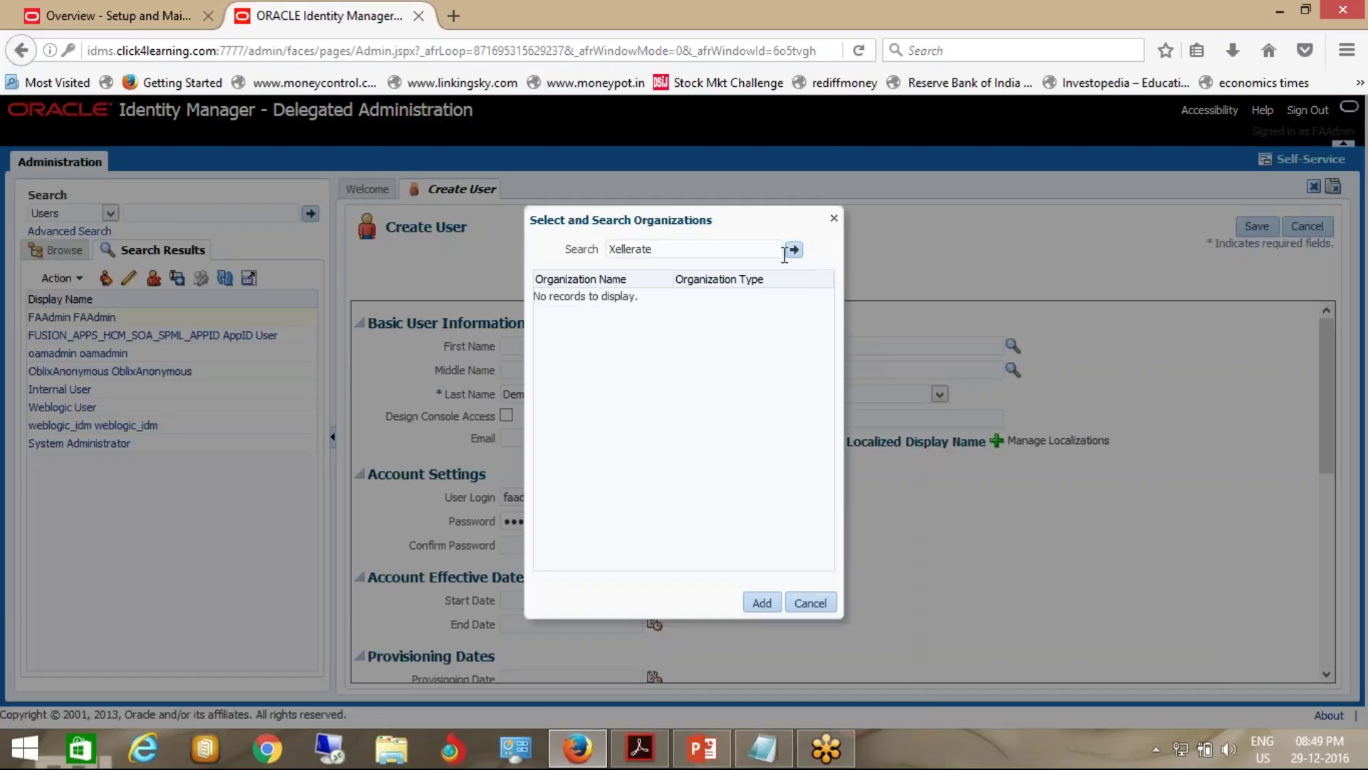
{"action": "left_click", "coordinate": [755, 249]}
{"action": "key", "text": "BackSpace"}
{"action": "key", "text": "BackSpace"}
{"action": "key", "text": "BackSpace"}
{"action": "key", "text": "BackSpace"}
{"action": "key", "text": "BackSpace"}
{"action": "key", "text": "BackSpace"}
{"action": "key", "text": "BackSpace"}
{"action": "key", "text": "BackSpace"}
{"action": "key", "text": "BackSpace"}
{"action": "left_click", "coordinate": [794, 250]}
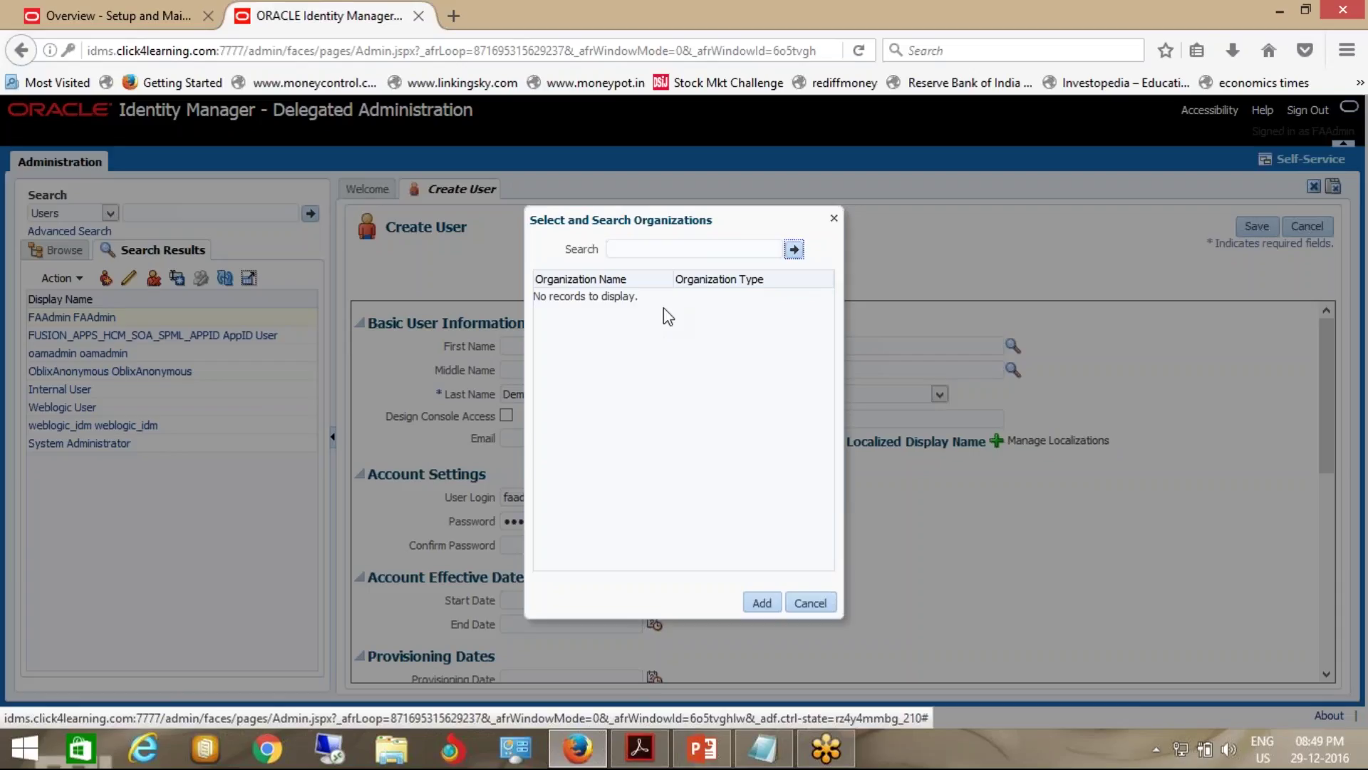
{"action": "left_click", "coordinate": [826, 605]}
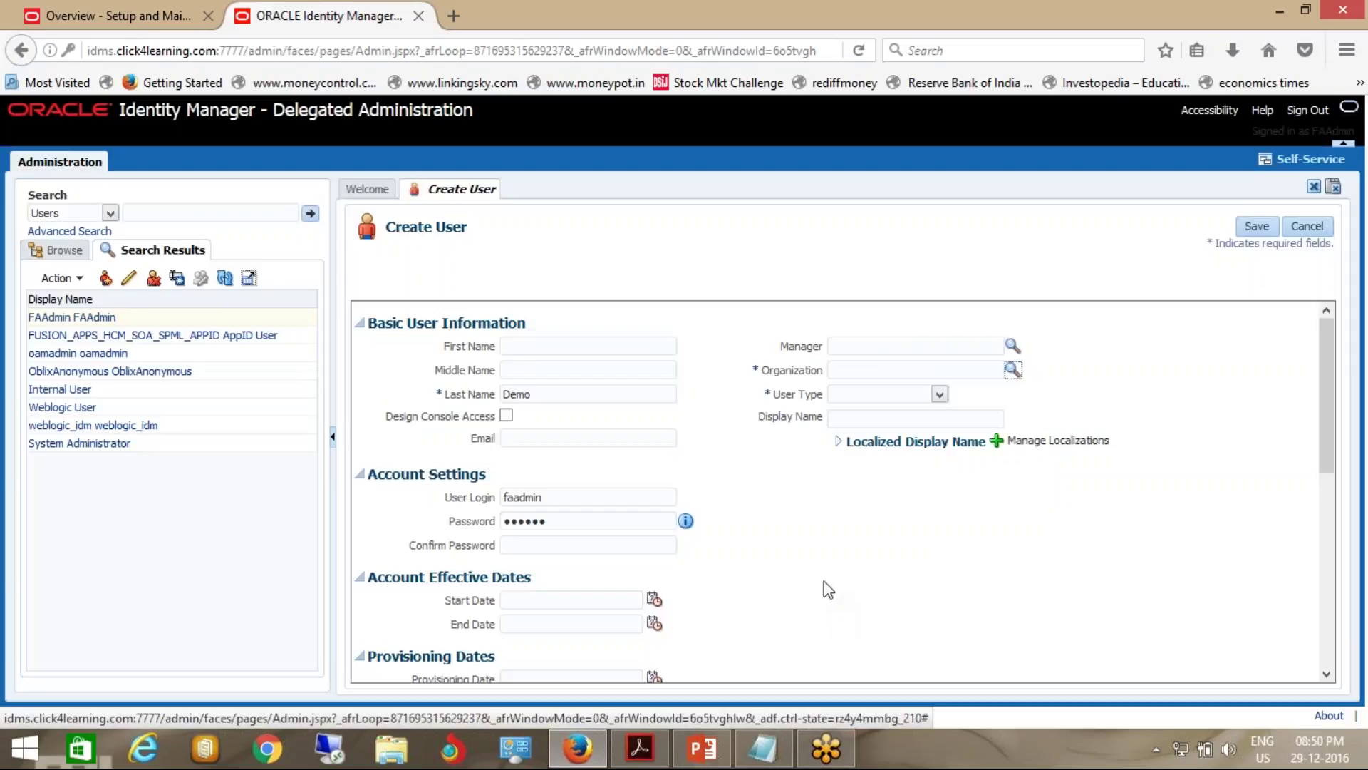
Review the user type choices and Organization field without changing them.
{"action": "left_click", "coordinate": [927, 394]}
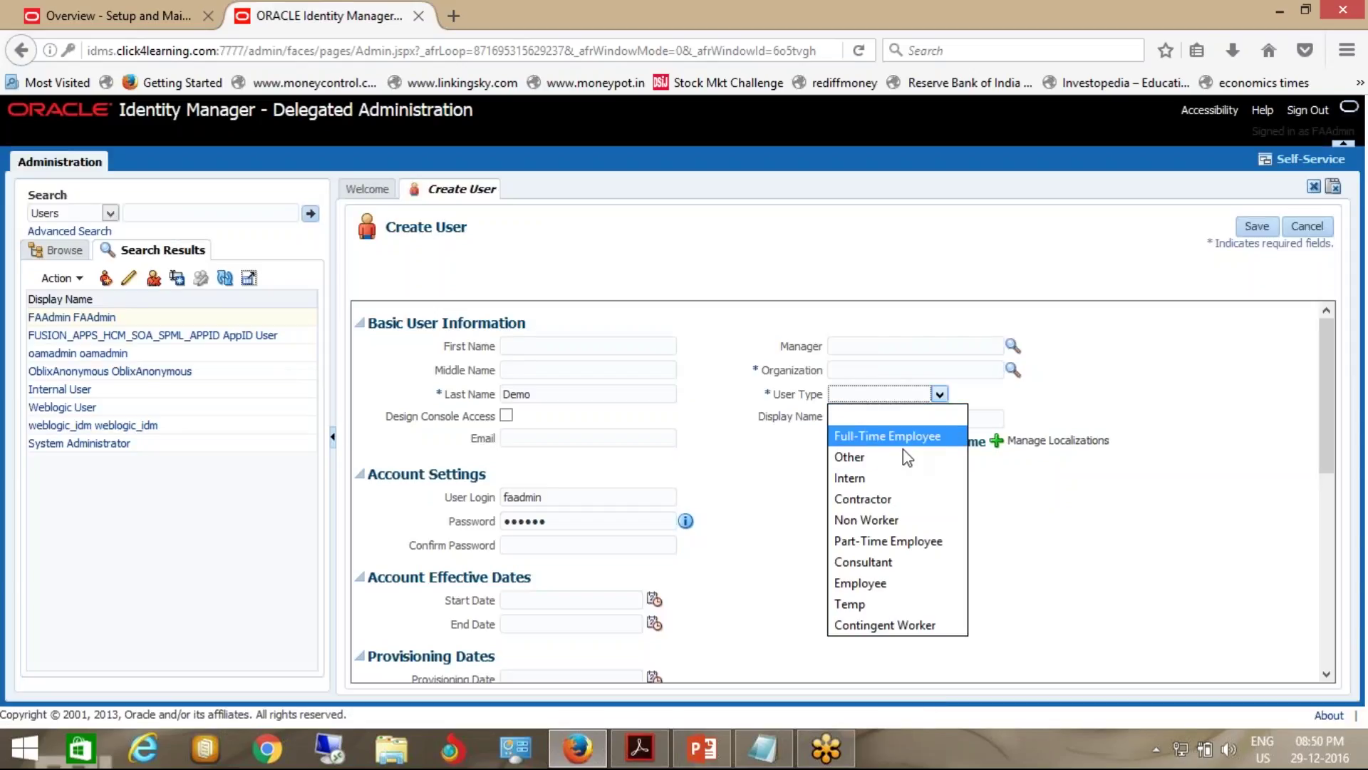
{"action": "left_click", "coordinate": [1050, 383]}
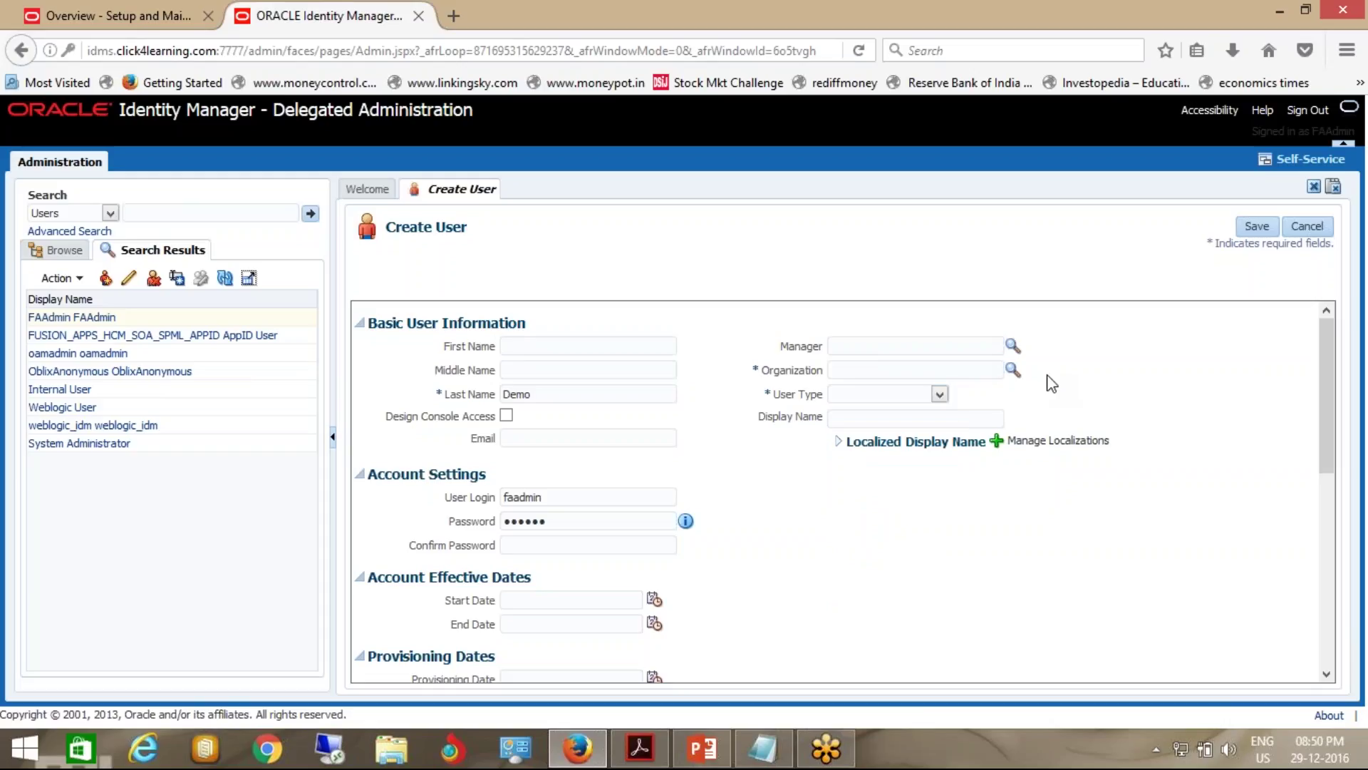
{"action": "left_click", "coordinate": [983, 363]}
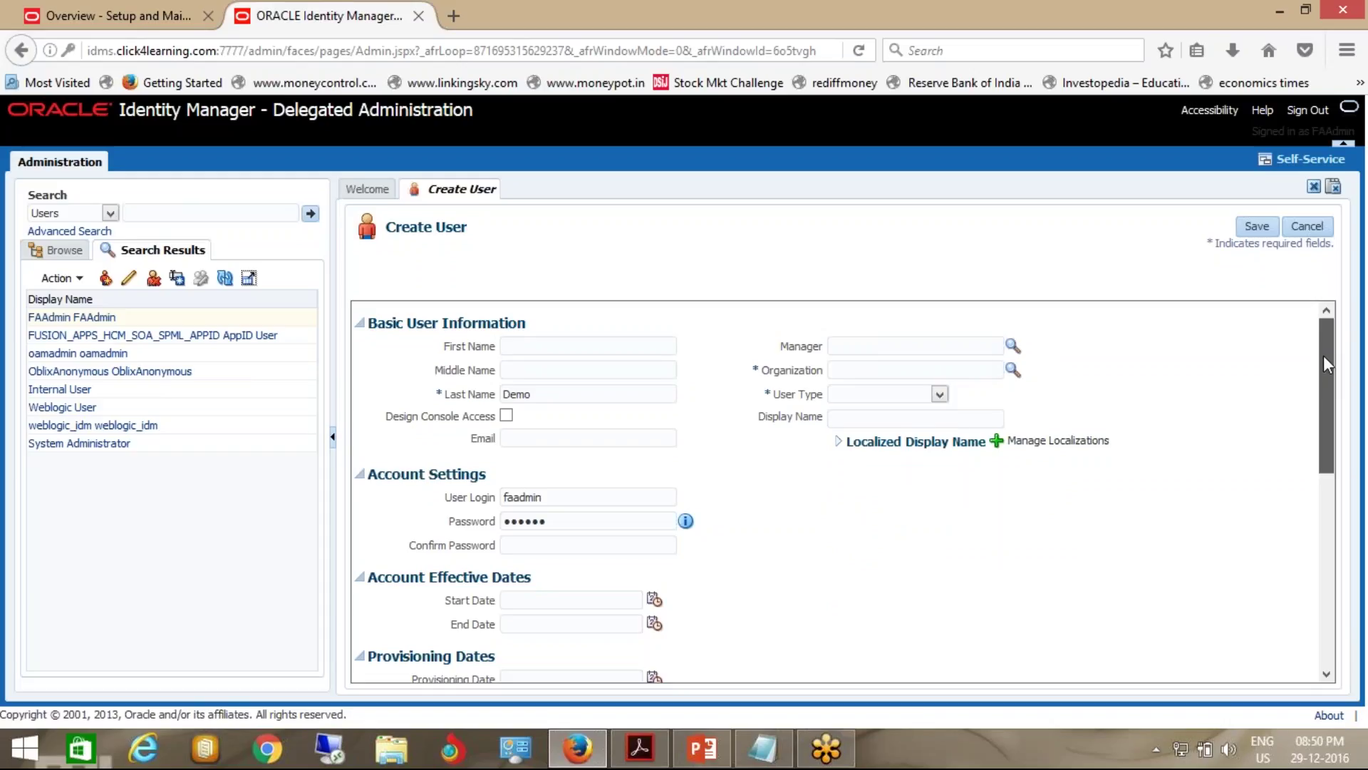
{"action": "scroll", "coordinate": [1324, 367], "scroll_direction": "down", "scroll_amount": 1}
{"action": "scroll", "coordinate": [1324, 367], "scroll_direction": "up", "scroll_amount": 1}
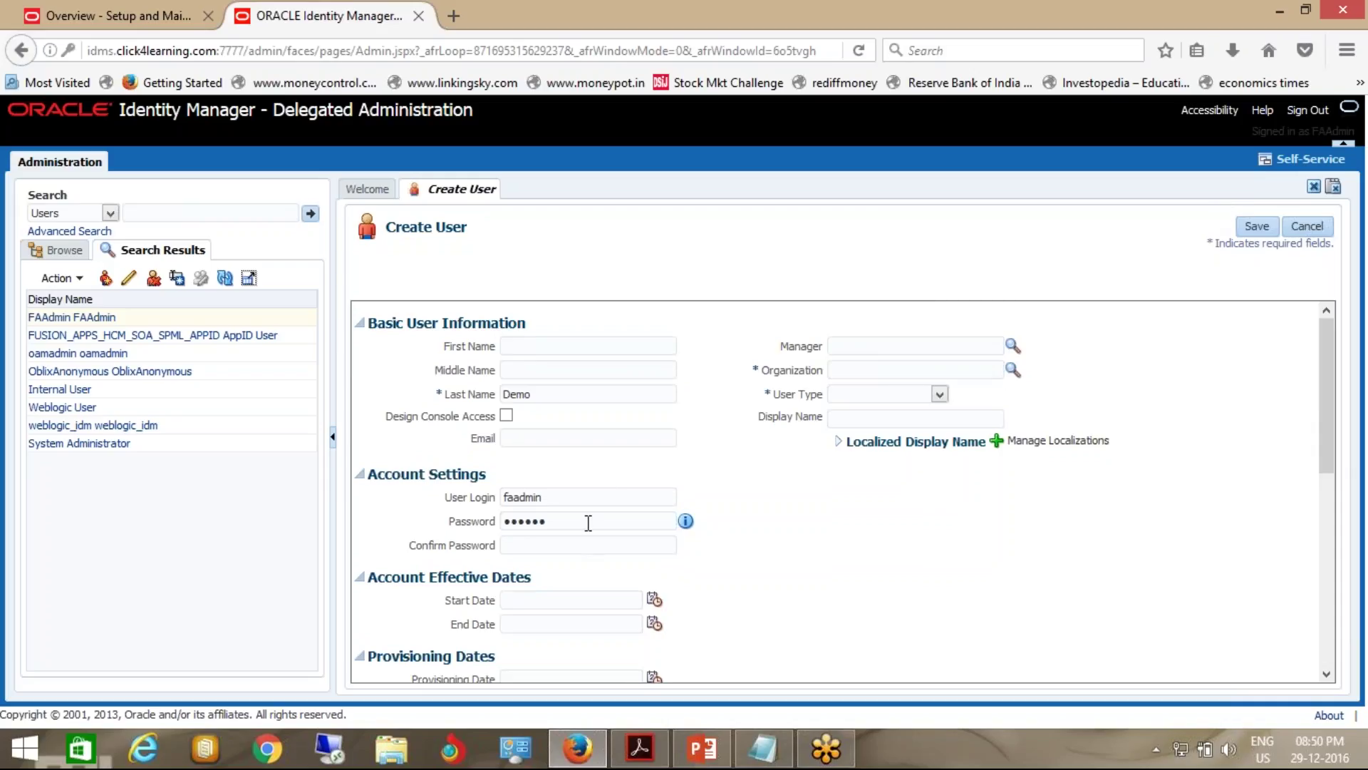
Replace the User Login with Demo and clear the prefilled password.
{"action": "left_click", "coordinate": [653, 490]}
{"action": "key", "text": "BackSpace"}
{"action": "key", "text": "BackSpace"}
{"action": "key", "text": "BackSpace"}
{"action": "key", "text": "BackSpace"}
{"action": "key", "text": "BackSpace"}
{"action": "key", "text": "BackSpace"}
{"action": "key", "text": "BackSpace"}
{"action": "left_click", "coordinate": [621, 528]}
{"action": "key", "text": "BackSpace"}
{"action": "key", "text": "BackSpace"}
{"action": "key", "text": "BackSpace"}
{"action": "key", "text": "BackSpace"}
{"action": "key", "text": "BackSpace"}
{"action": "key", "text": "BackSpace"}
{"action": "left_click", "coordinate": [565, 494]}
{"action": "type", "text": "Demo"}
{"action": "left_click", "coordinate": [566, 520]}
Close the Create User form, confirming 'Yes' on the Unsaved Data Warning.
{"action": "left_click", "coordinate": [1012, 369]}
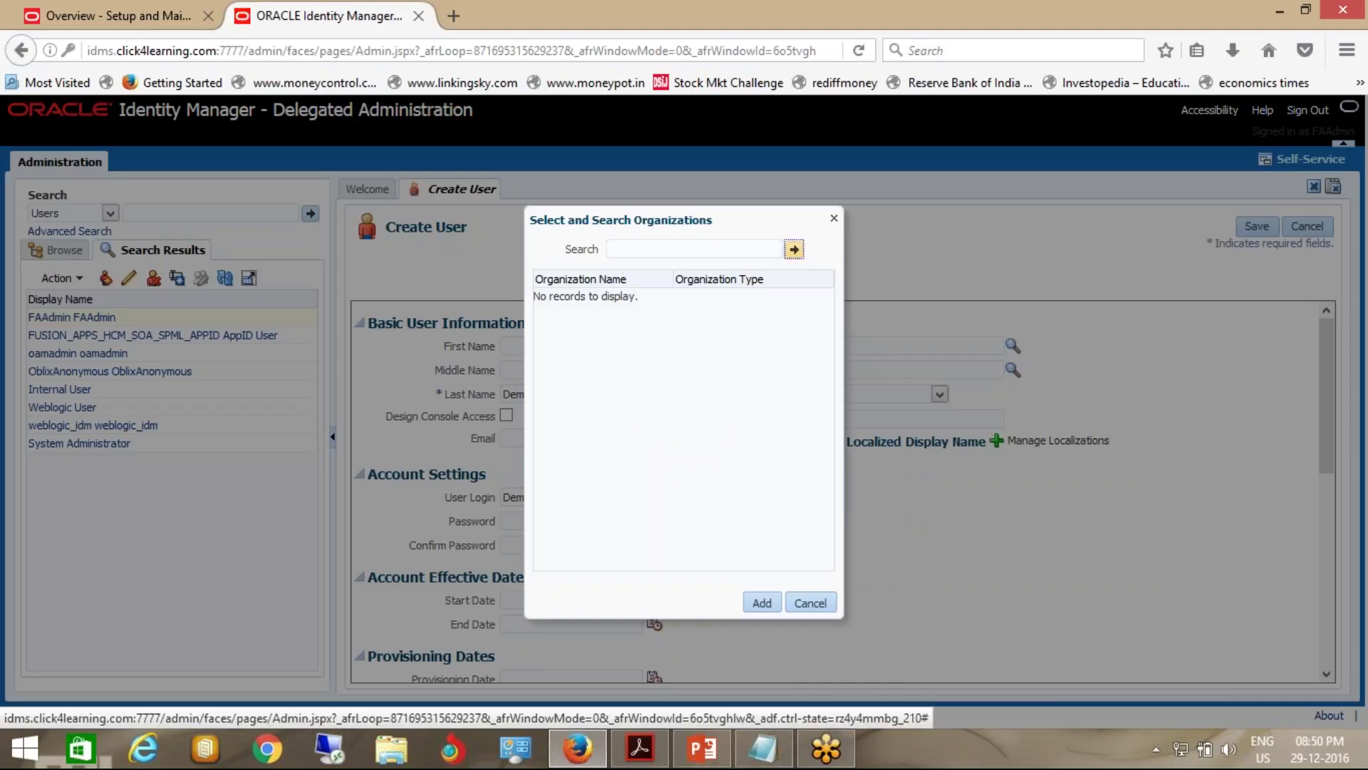
{"action": "left_click", "coordinate": [834, 219]}
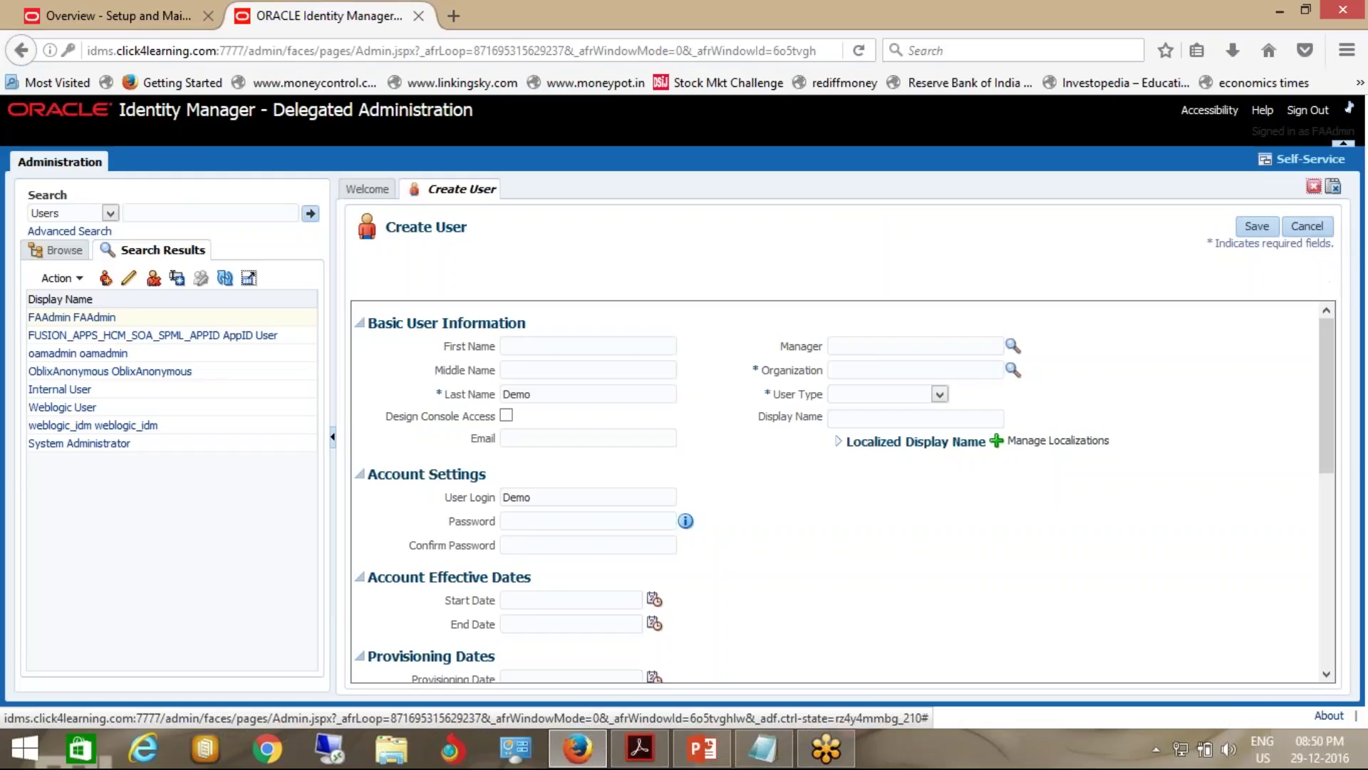
{"action": "left_click", "coordinate": [1313, 186]}
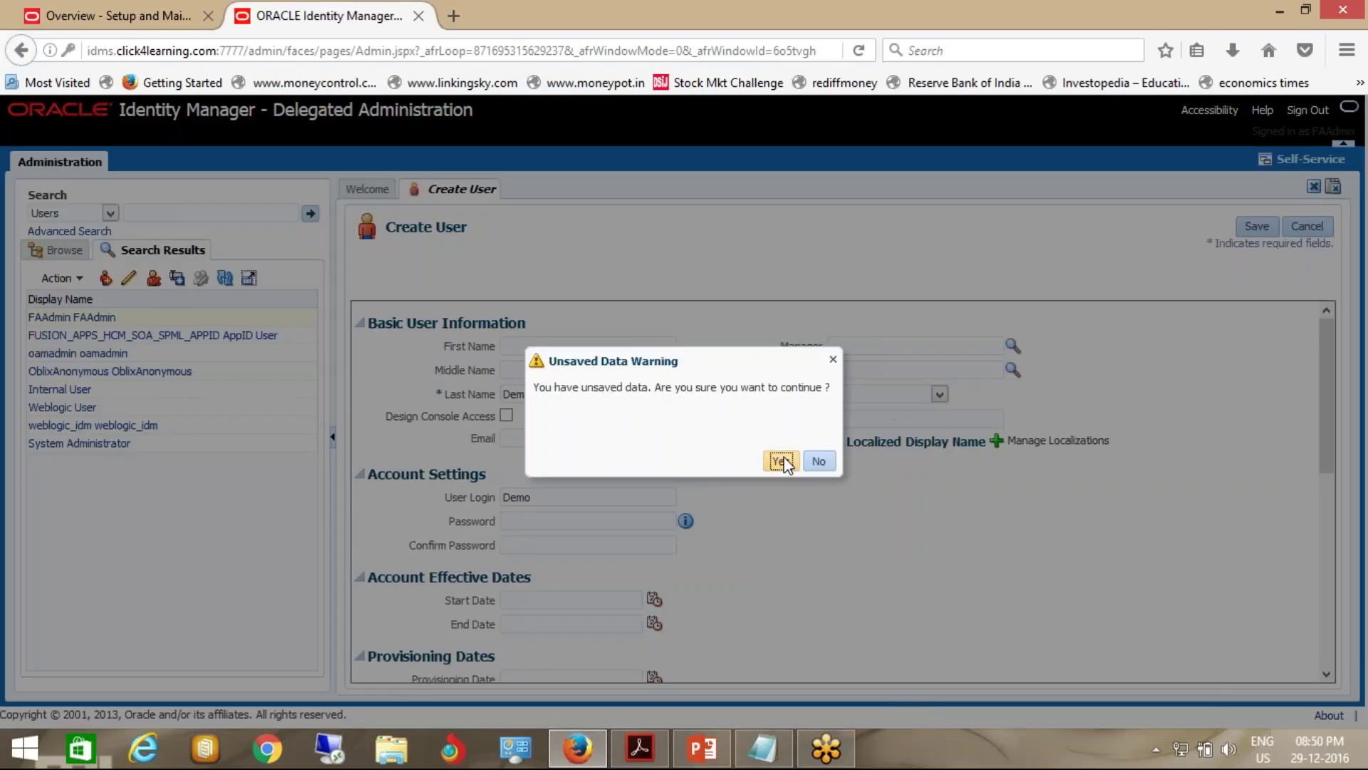
{"action": "left_click", "coordinate": [786, 464]}
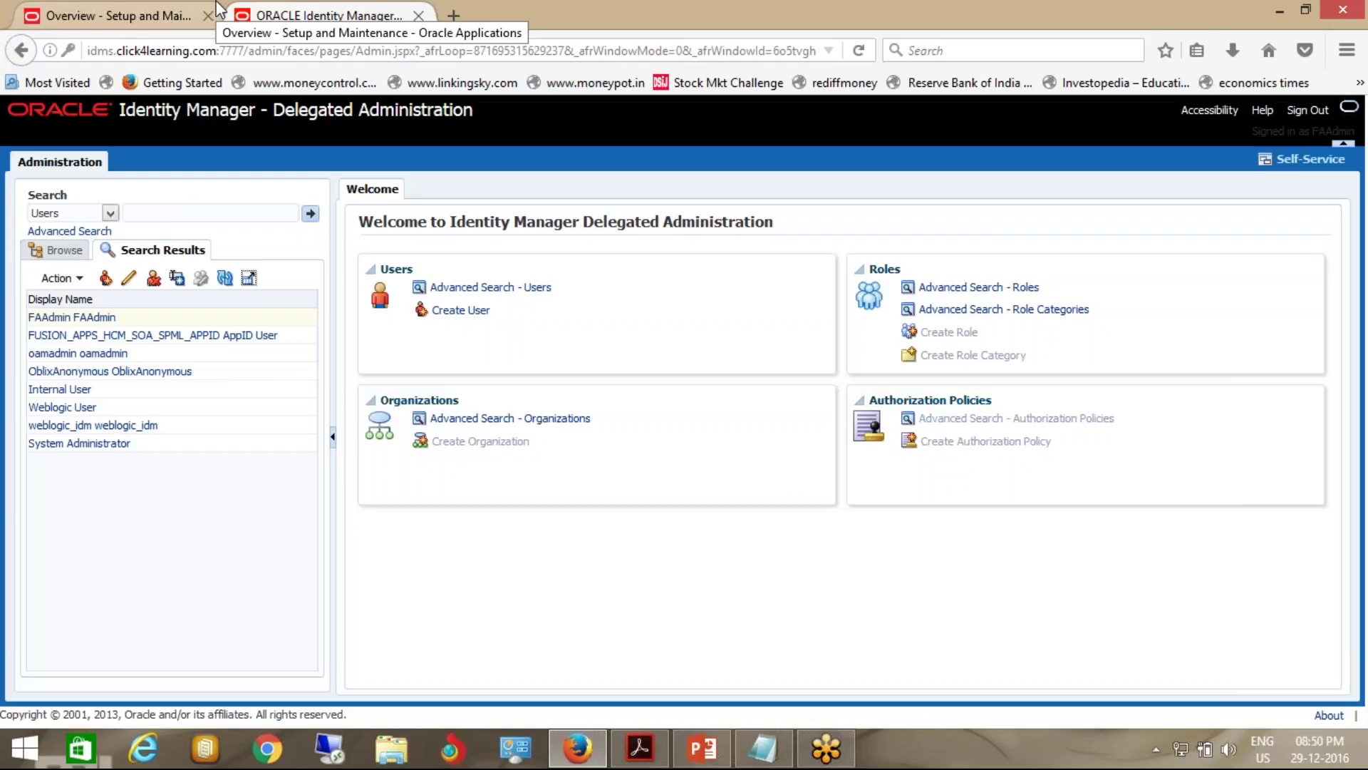
Switch to Setup and Maintenance and open Manage Users from the Navigator.
{"action": "left_click", "coordinate": [87, 5]}
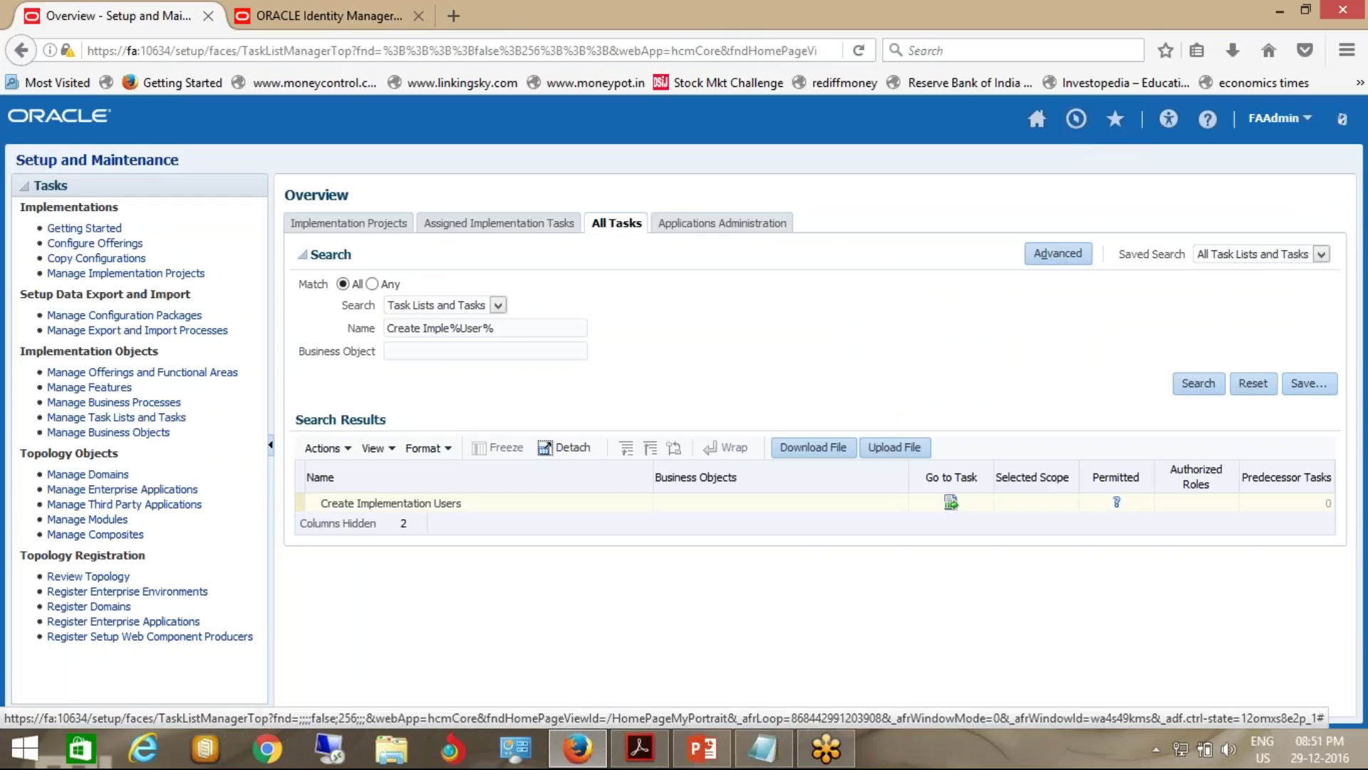
{"action": "left_click", "coordinate": [1341, 118]}
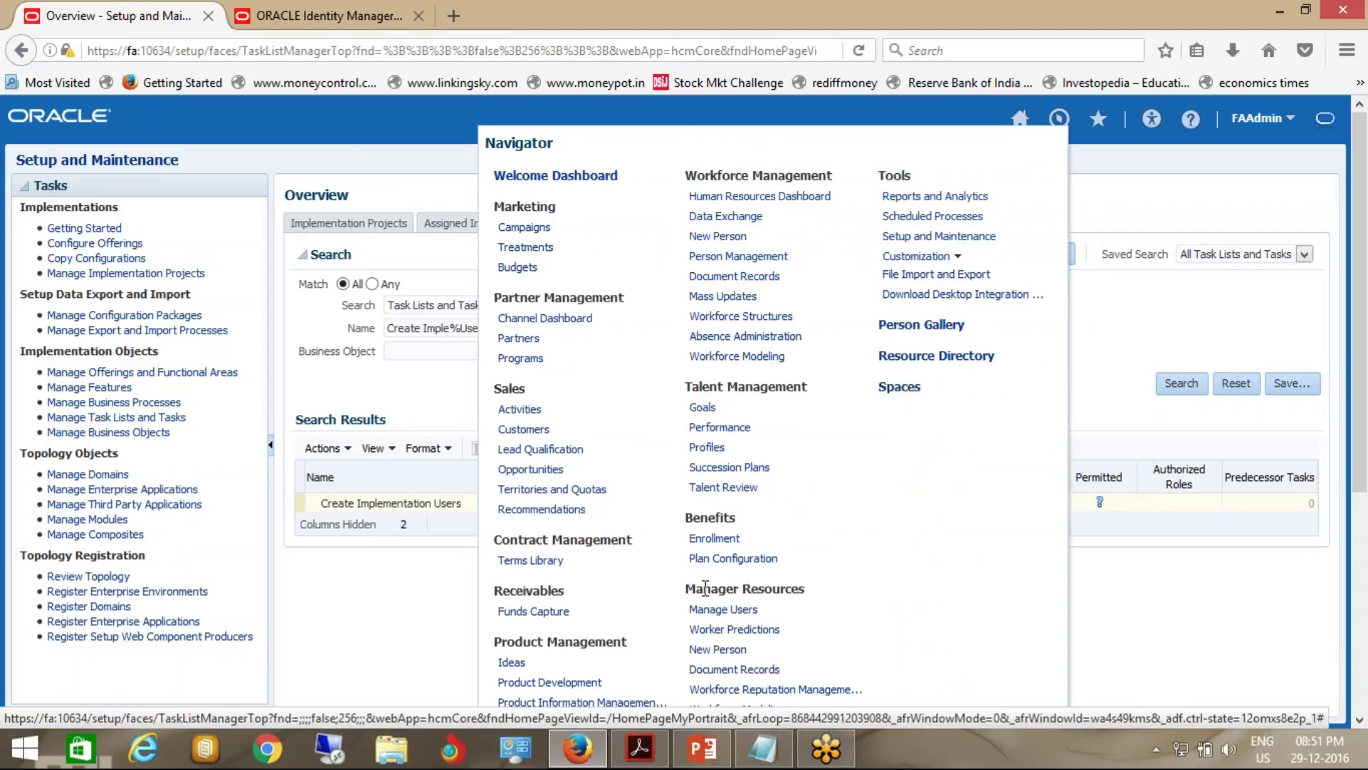
{"action": "left_click_drag", "start_coordinate": [685, 588], "coordinate": [810, 596]}
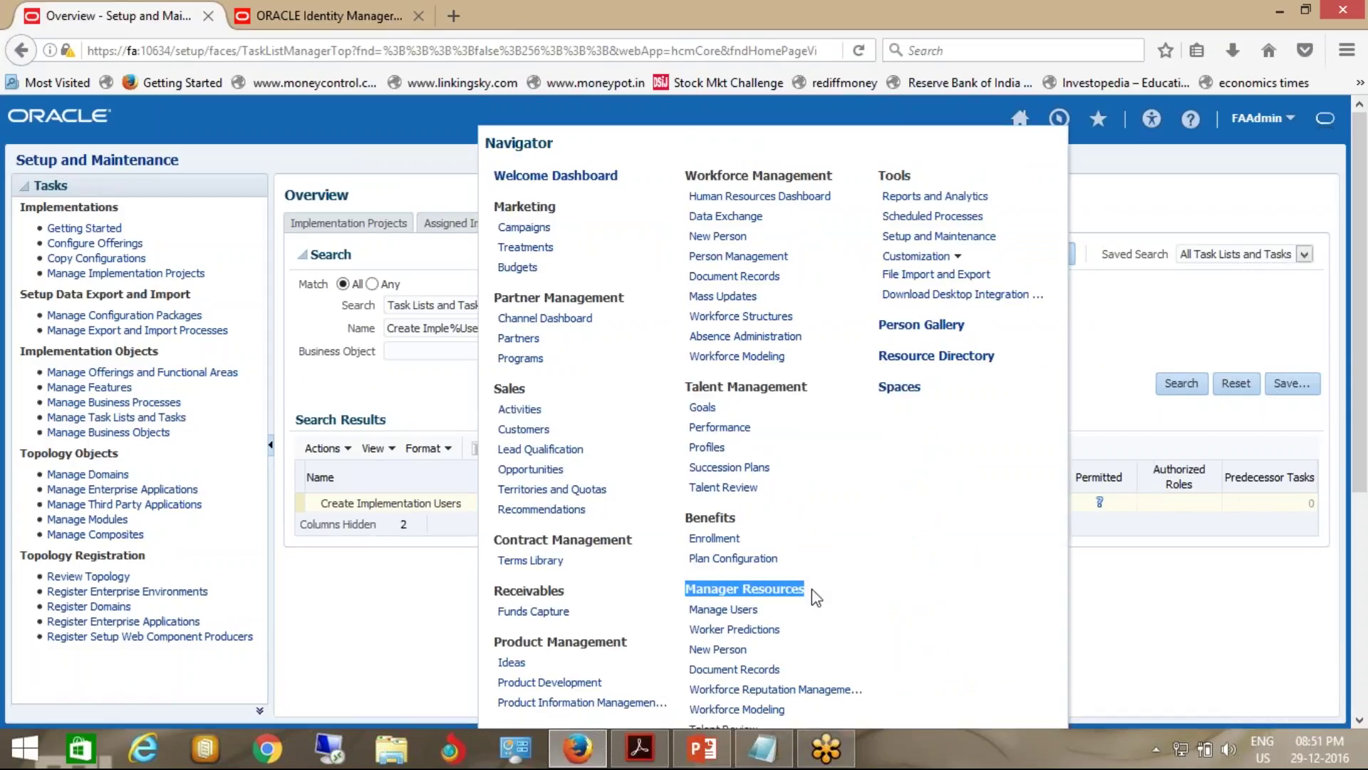
{"action": "left_click", "coordinate": [726, 610]}
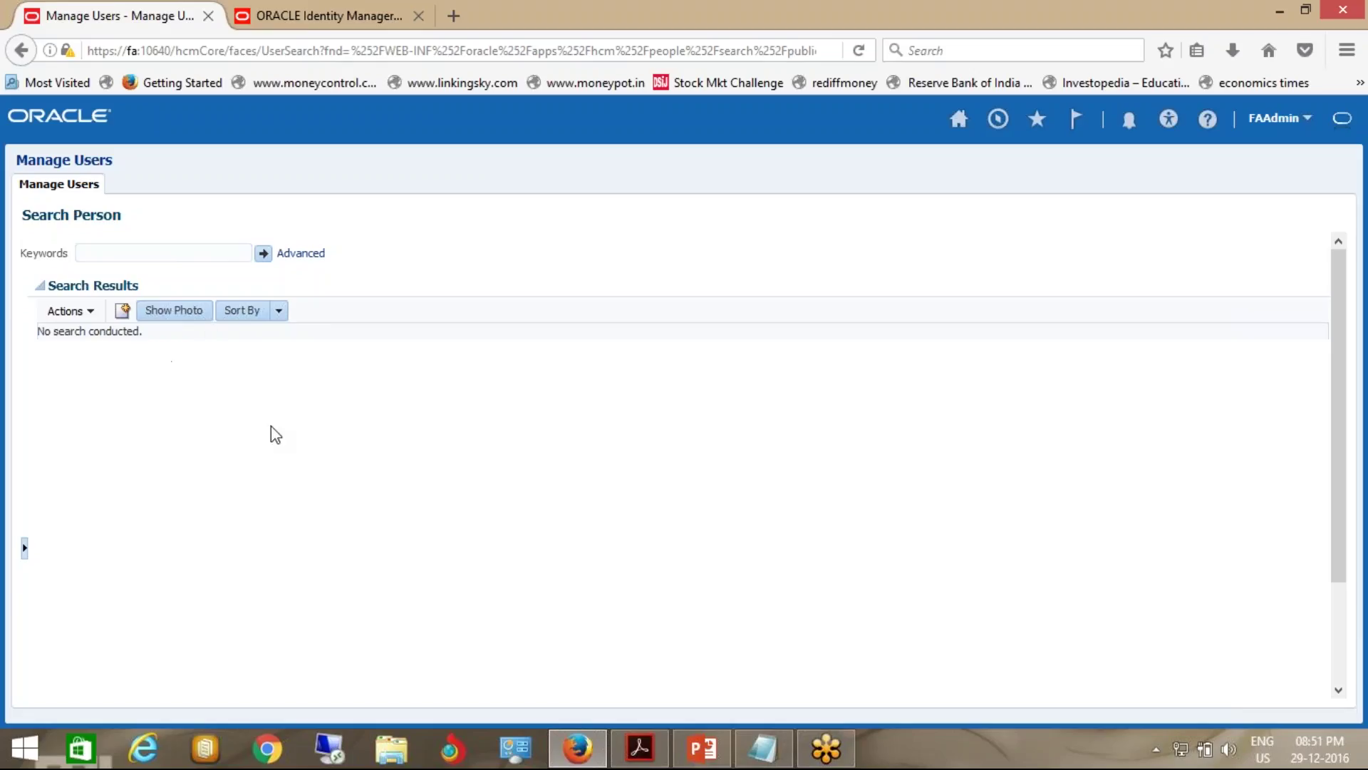
Run an empty people search, dismiss the missing-criteria error, and start a new user.
{"action": "left_click", "coordinate": [263, 253]}
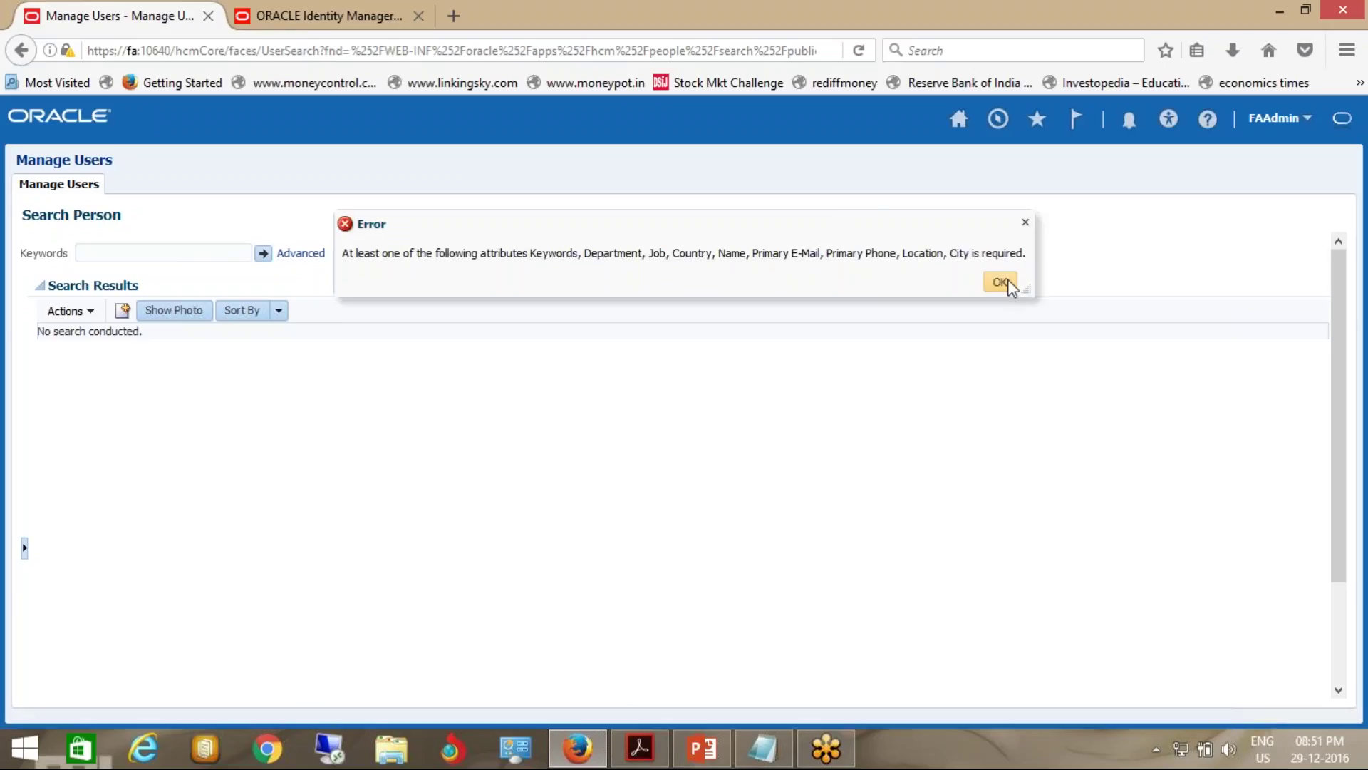
{"action": "left_click", "coordinate": [1001, 282]}
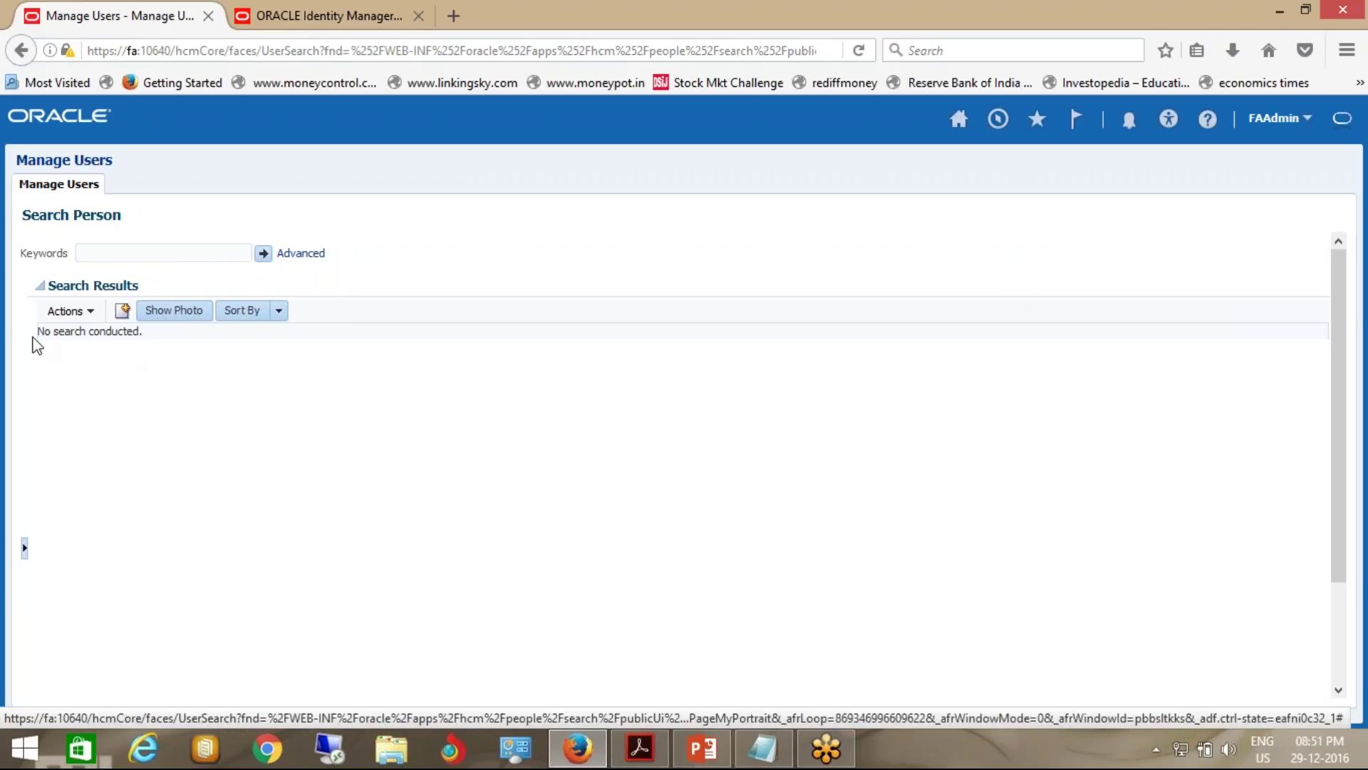
{"action": "left_click", "coordinate": [122, 310]}
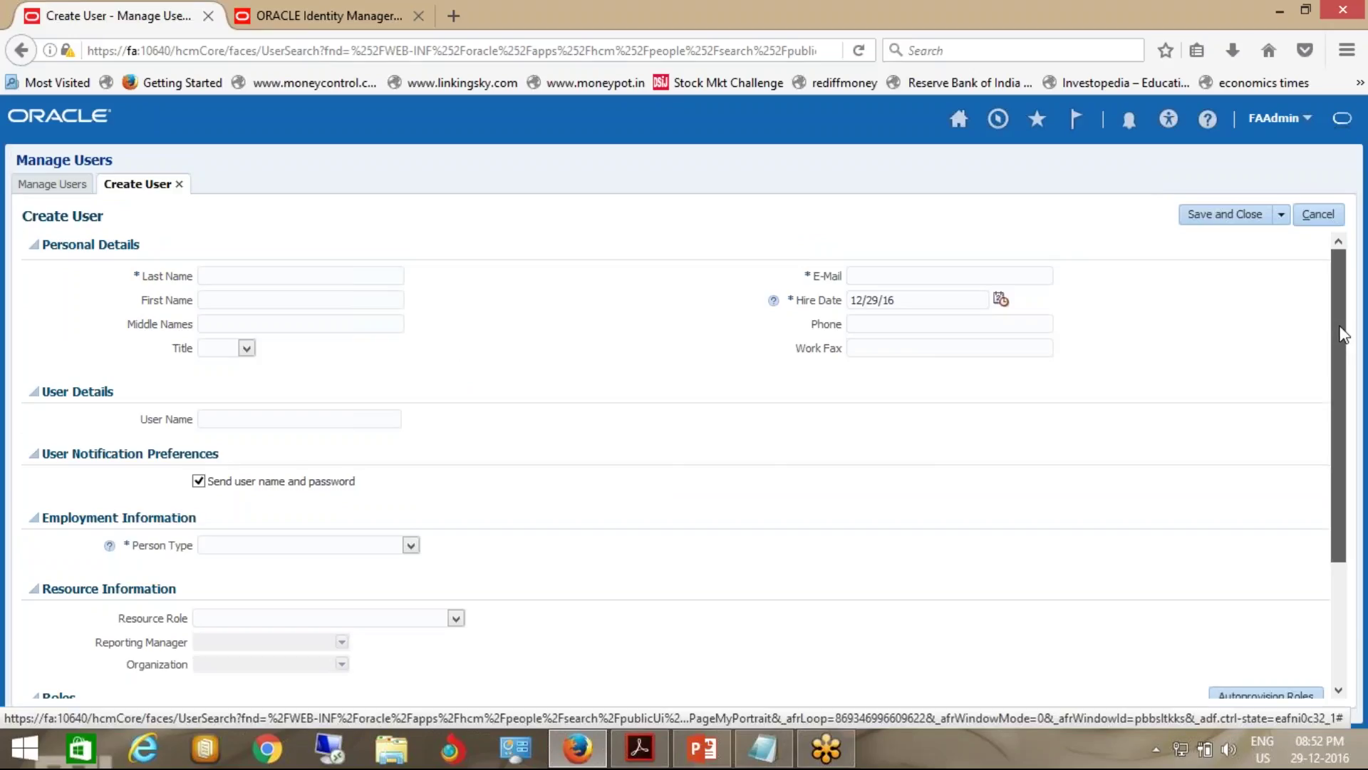
Enter Last Name Demo, First Name User, and the new user's e-mail address.
{"action": "left_click_drag", "start_coordinate": [1342, 334], "coordinate": [1333, 305]}
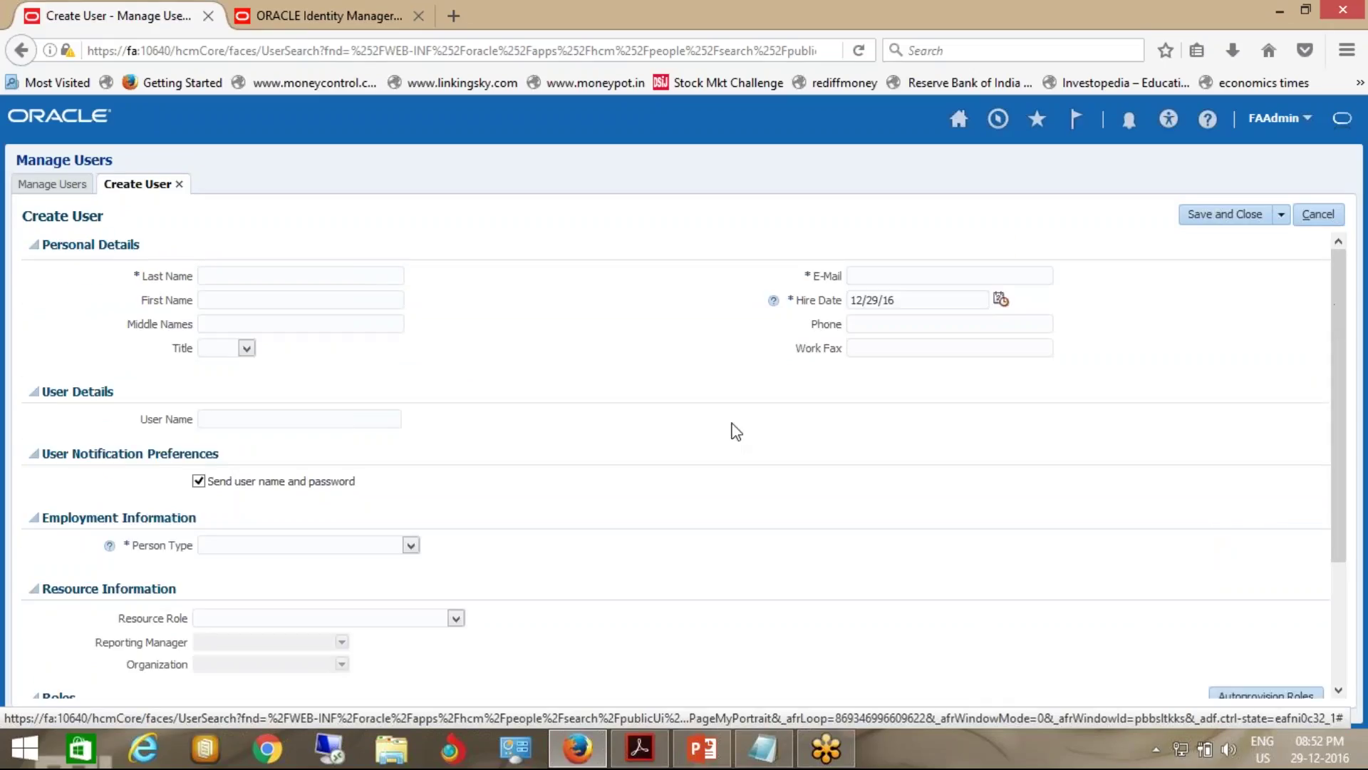
{"action": "left_click", "coordinate": [411, 546]}
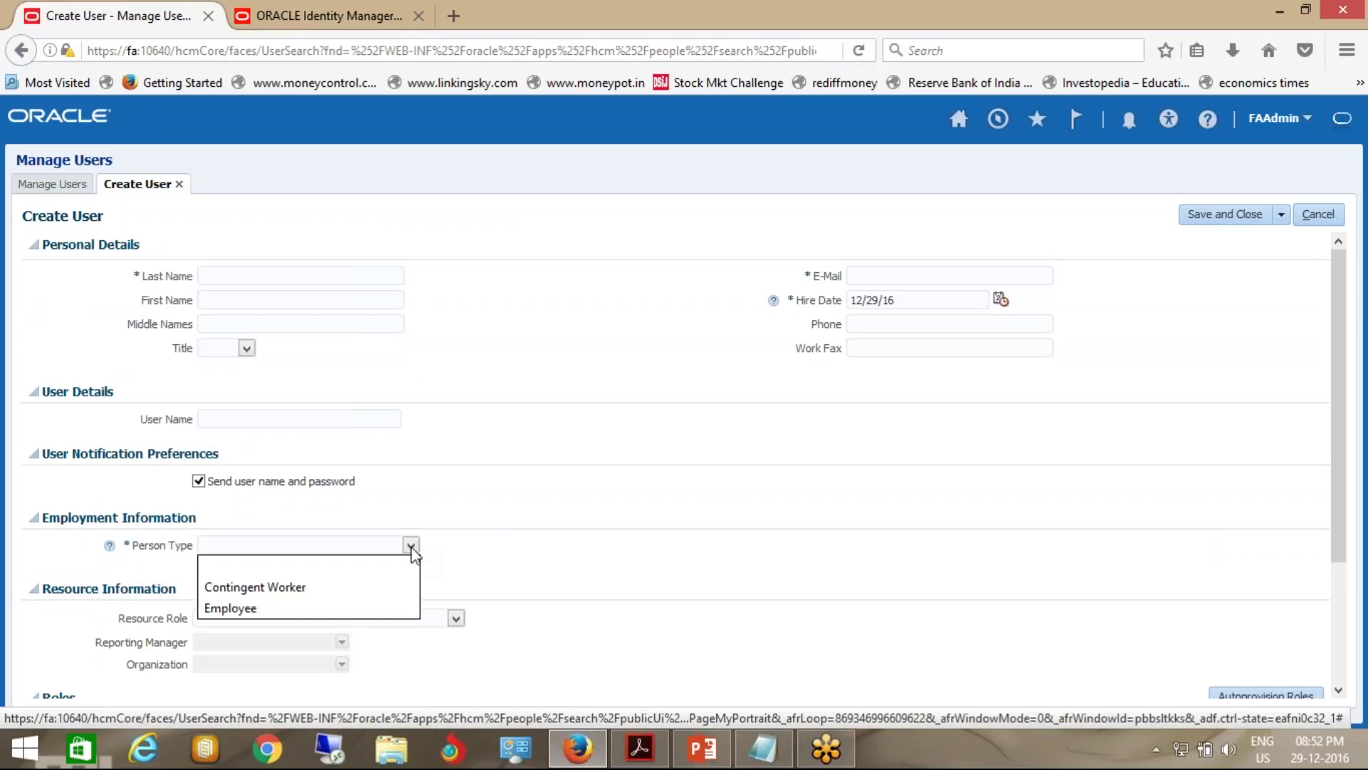
{"action": "left_click", "coordinate": [599, 440]}
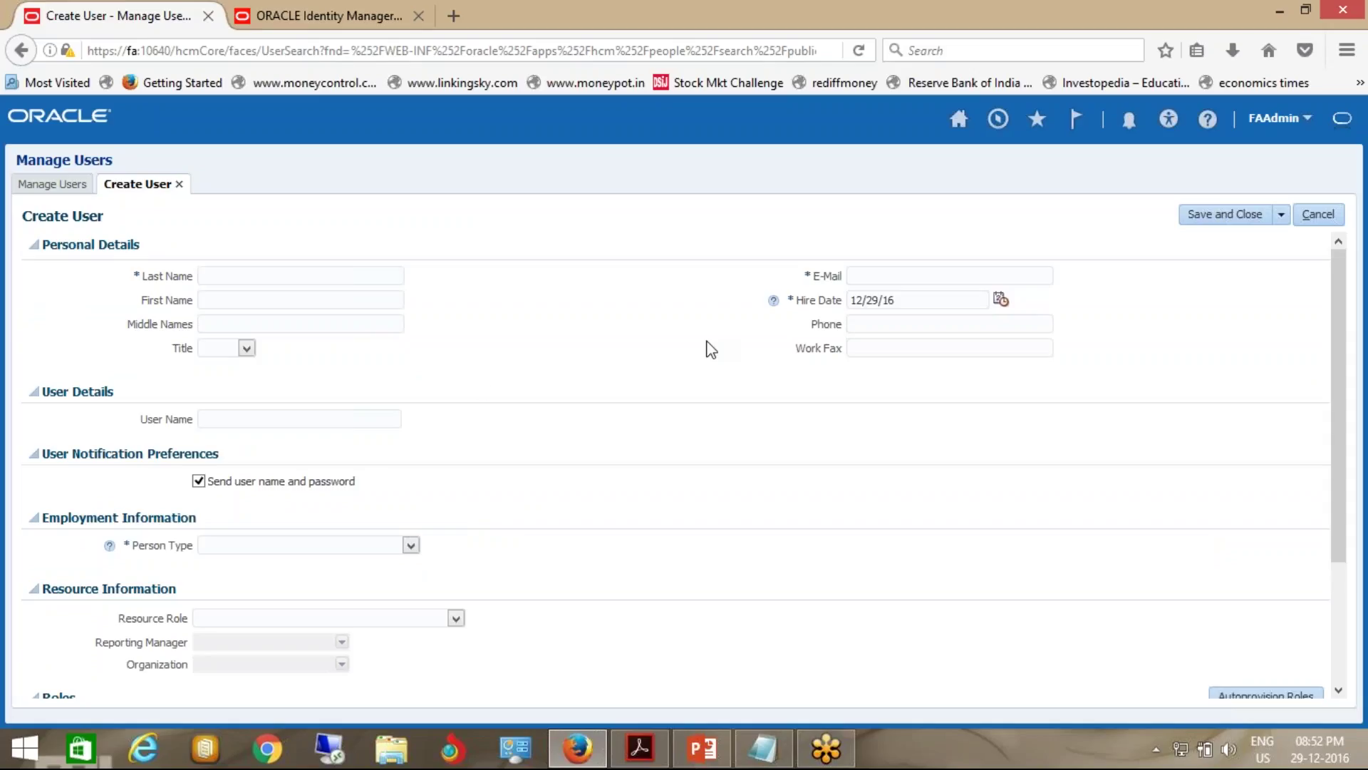
{"action": "left_click", "coordinate": [303, 273]}
{"action": "type", "text": "Demo"}
{"action": "left_click", "coordinate": [237, 303]}
{"action": "type", "text": "User"}
{"action": "left_click", "coordinate": [948, 276]}
{"action": "type", "text": "Demo@user.com"}
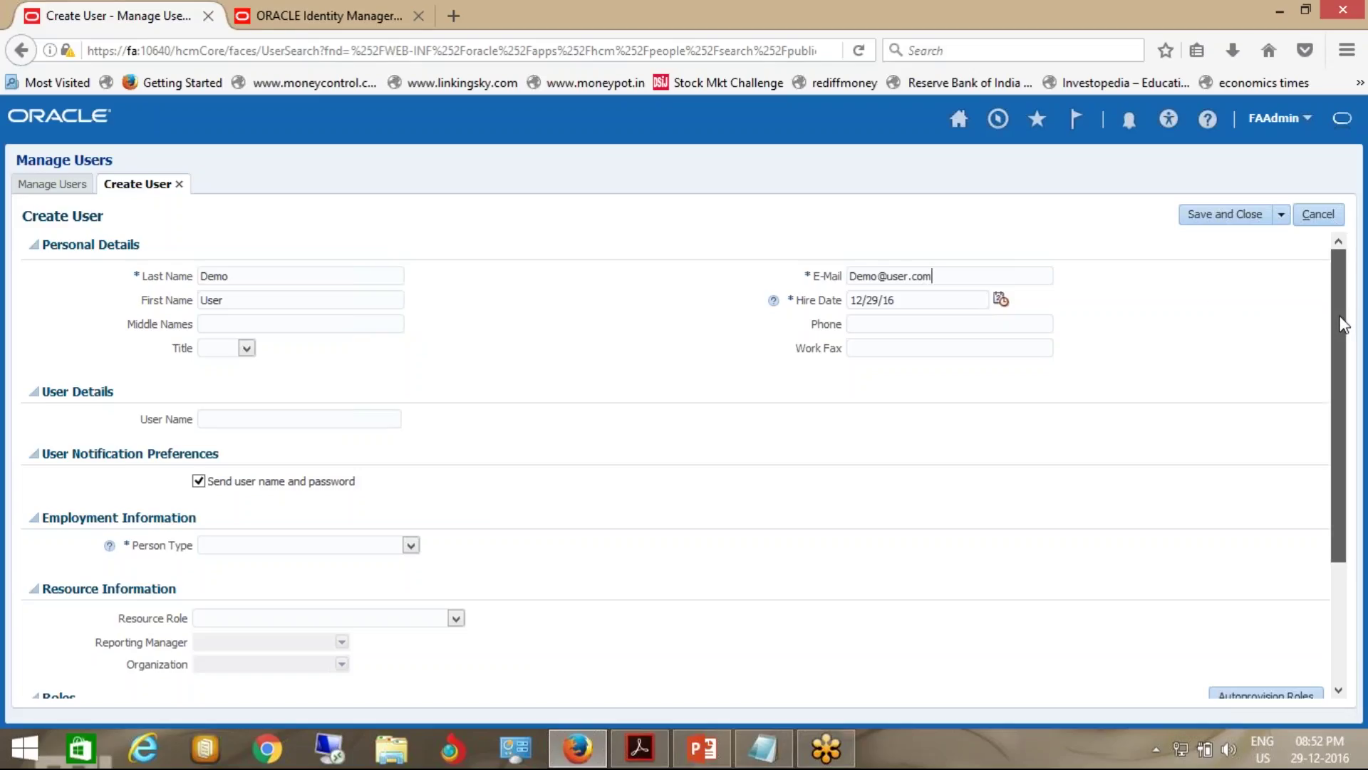
Turn off sending the user name and password, set Person Type to Employee, and open Legal Employer choices.
{"action": "scroll", "coordinate": [1339, 342], "scroll_direction": "down", "scroll_amount": 1}
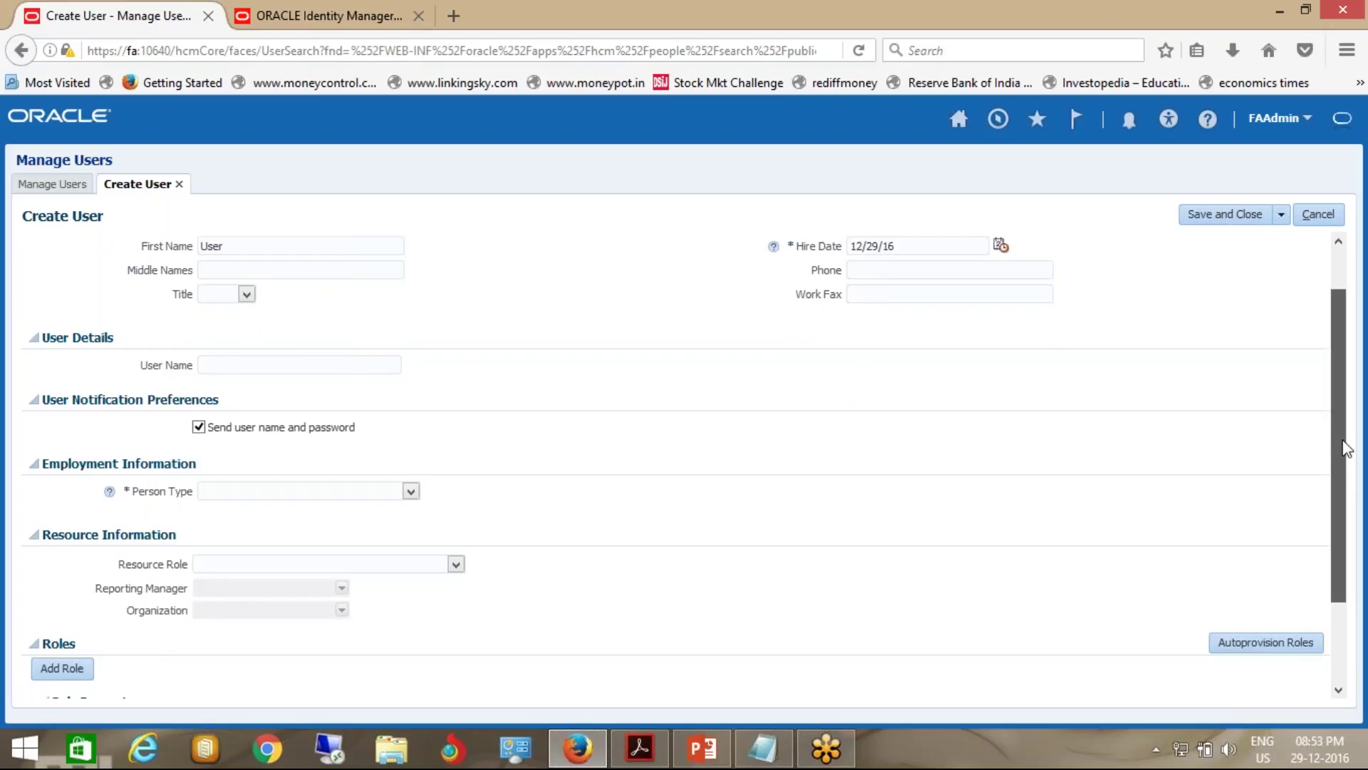
{"action": "scroll", "coordinate": [1346, 449], "scroll_direction": "up", "scroll_amount": 2}
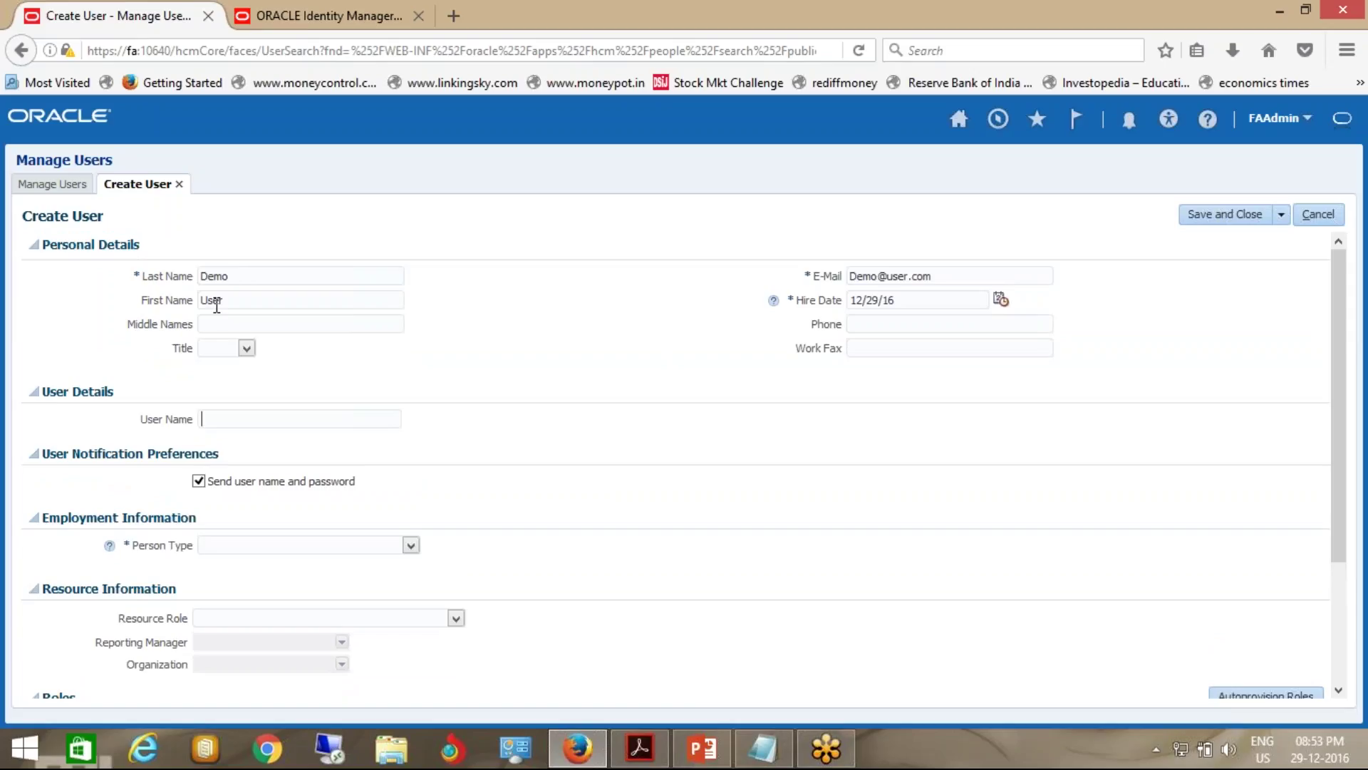
{"action": "left_click", "coordinate": [198, 482]}
{"action": "left_click", "coordinate": [412, 545]}
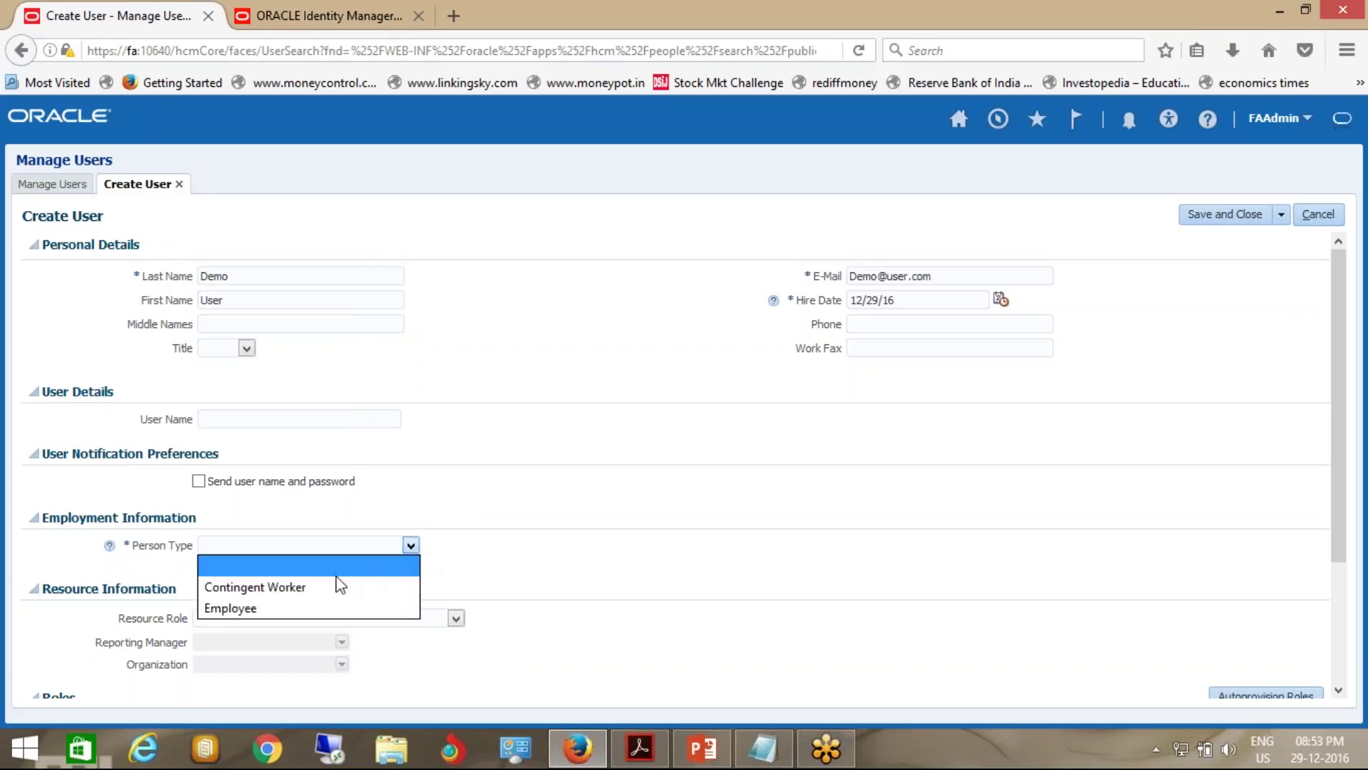
{"action": "left_click", "coordinate": [302, 607]}
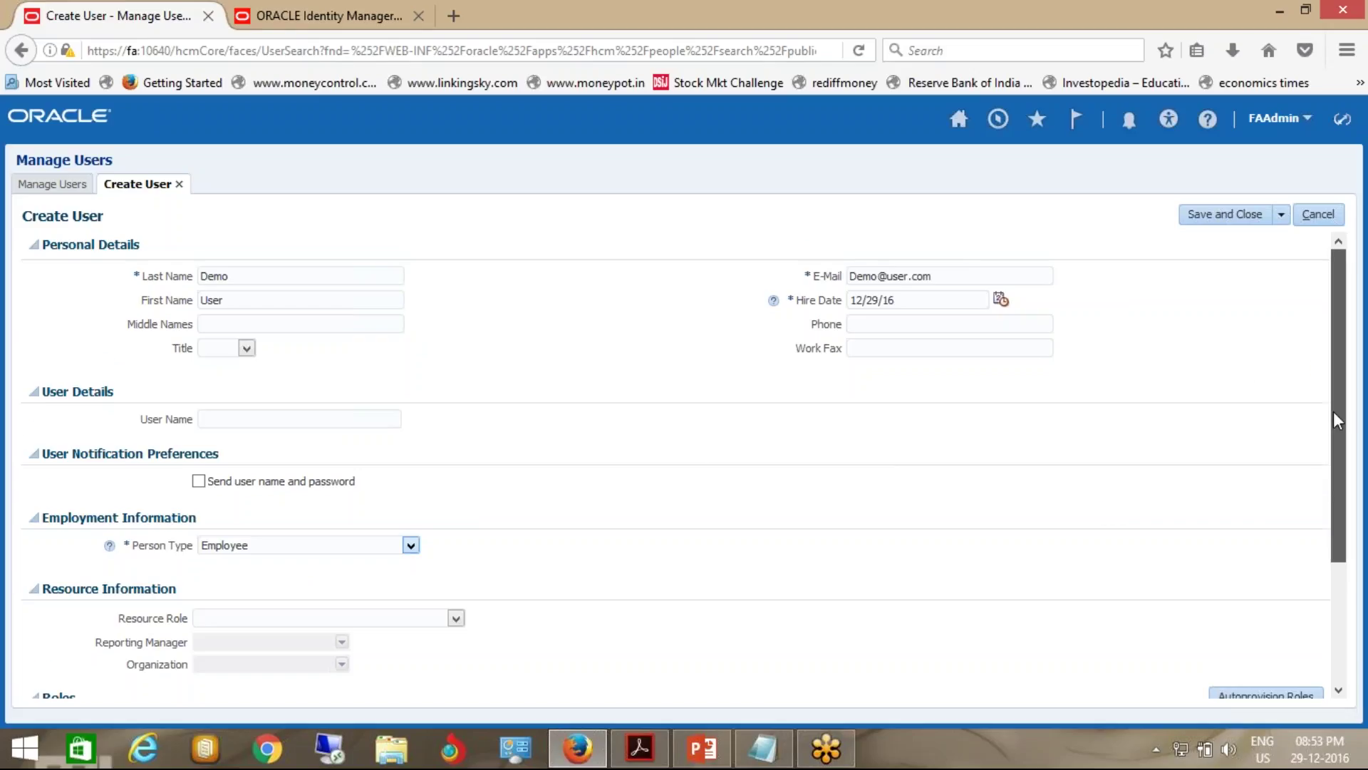
{"action": "scroll", "coordinate": [1332, 412], "scroll_direction": "down", "scroll_amount": 1}
{"action": "left_click_drag", "start_coordinate": [1333, 422], "coordinate": [1333, 462]}
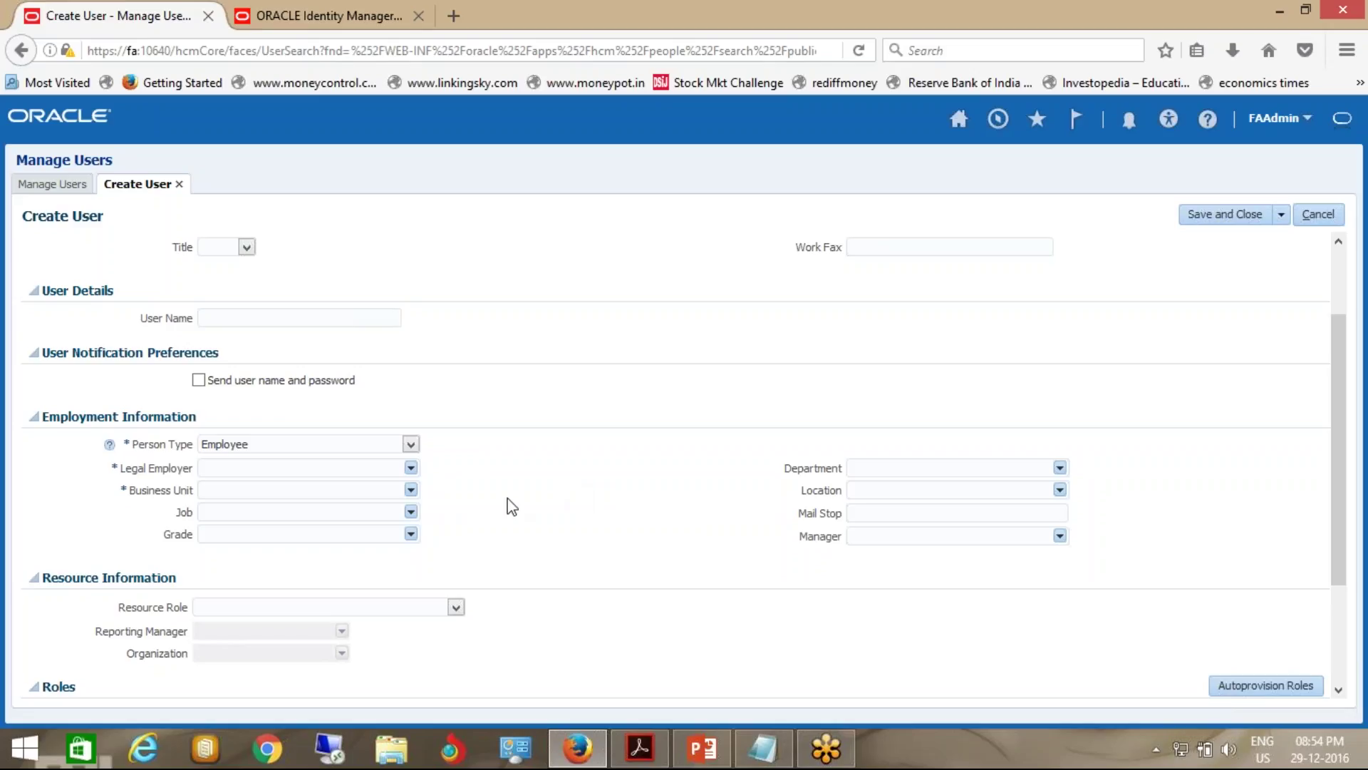
{"action": "left_click", "coordinate": [411, 468]}
{"action": "left_click", "coordinate": [412, 468]}
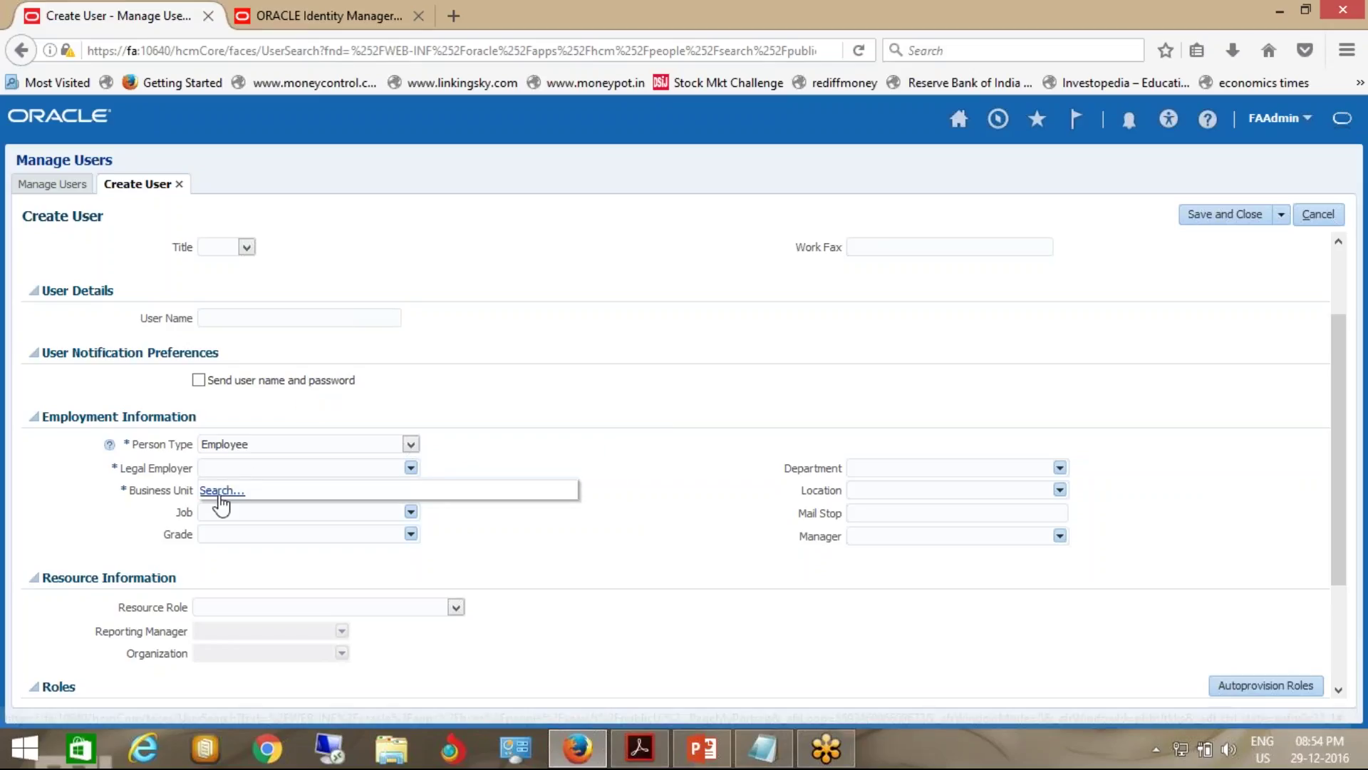
{"action": "left_click", "coordinate": [214, 489]}
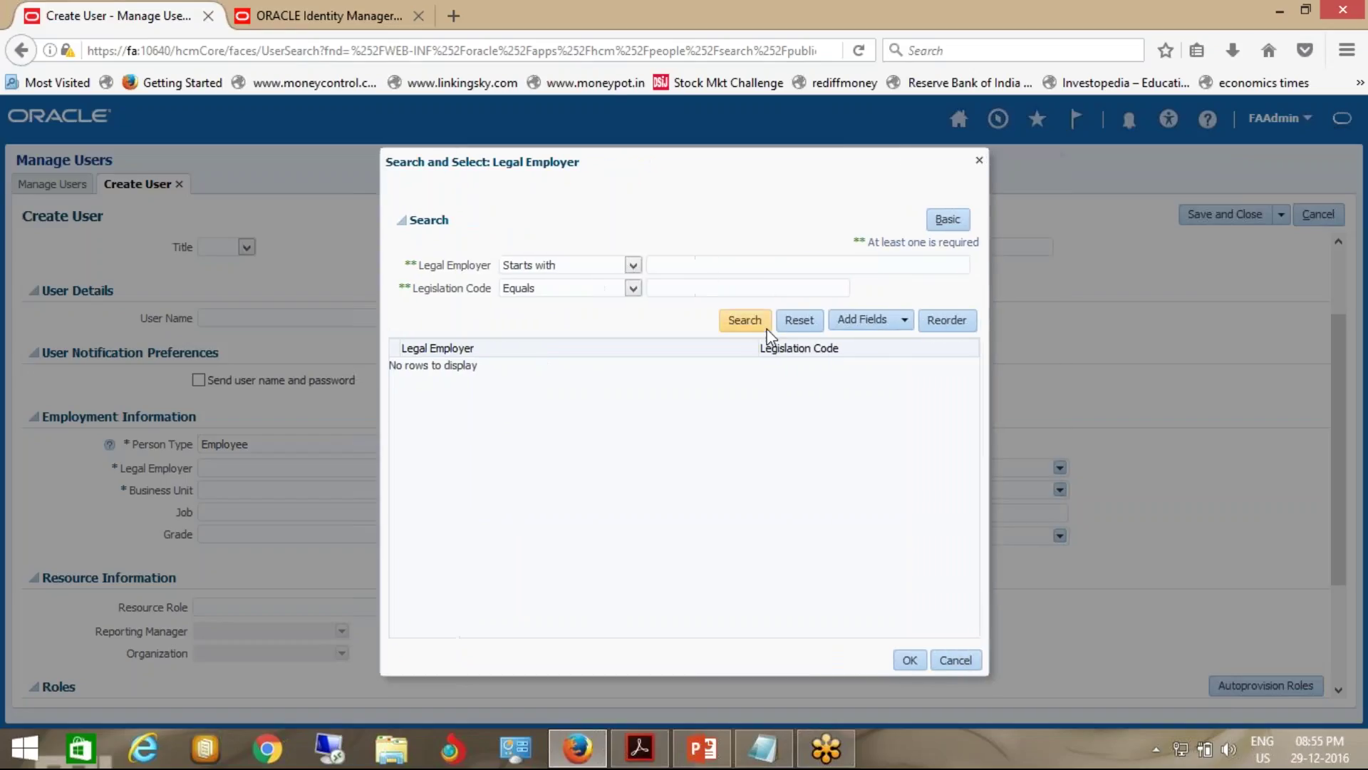
{"action": "left_click", "coordinate": [633, 265]}
{"action": "left_click", "coordinate": [565, 559]}
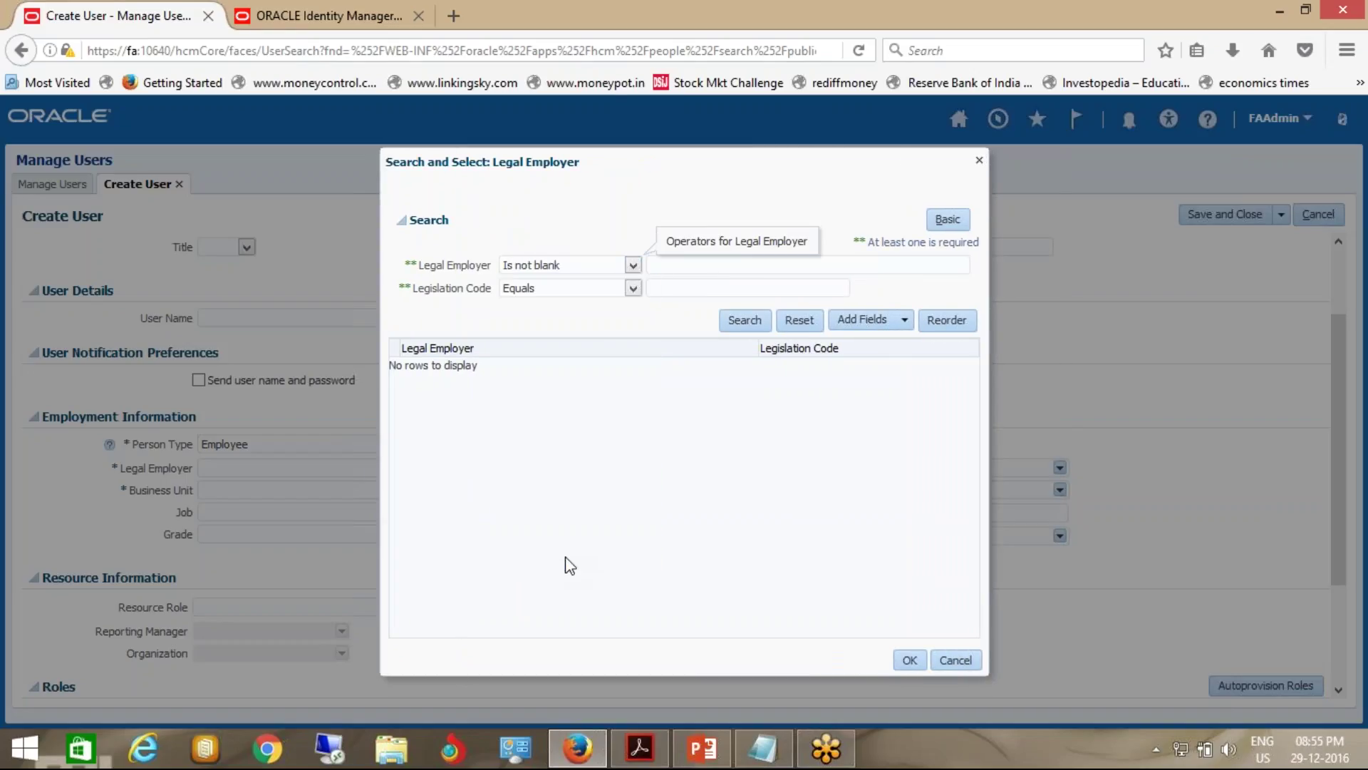
{"action": "left_click", "coordinate": [693, 288]}
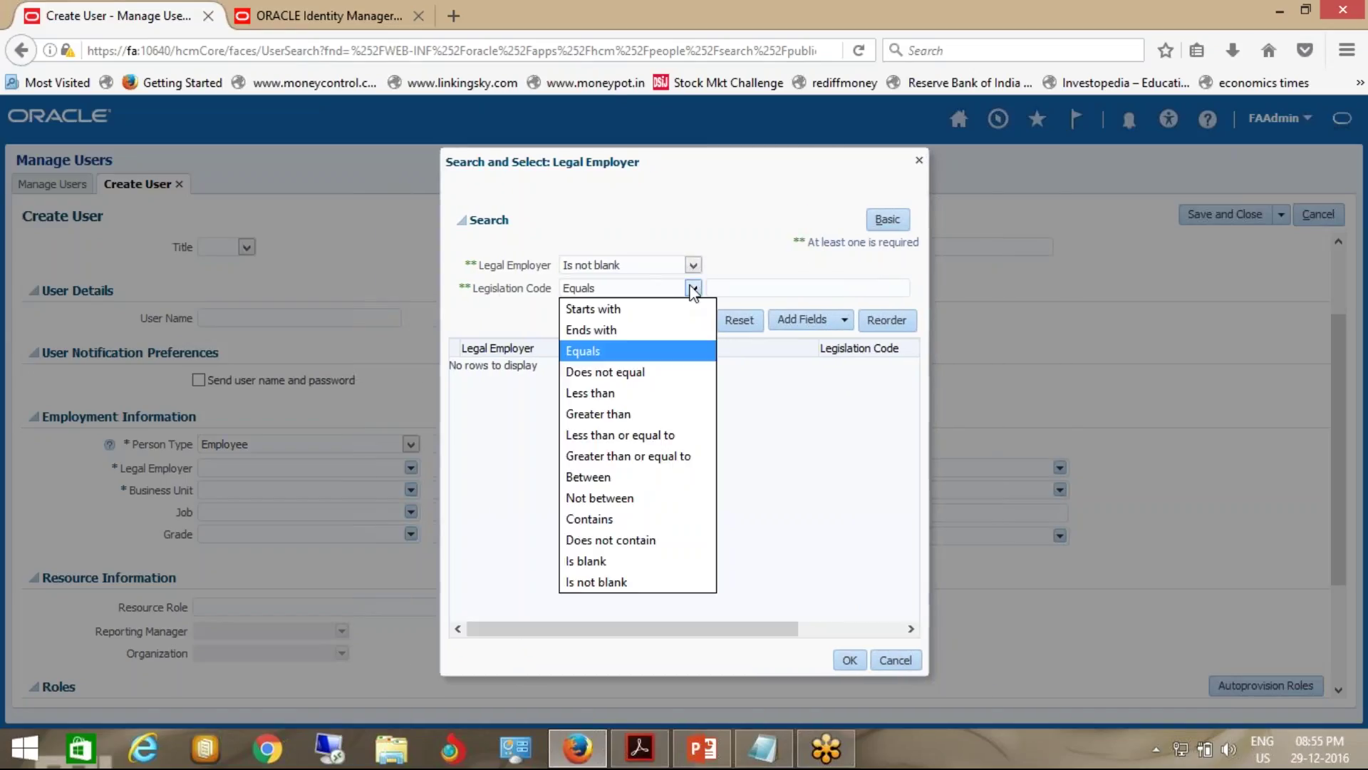
{"action": "left_click", "coordinate": [630, 590]}
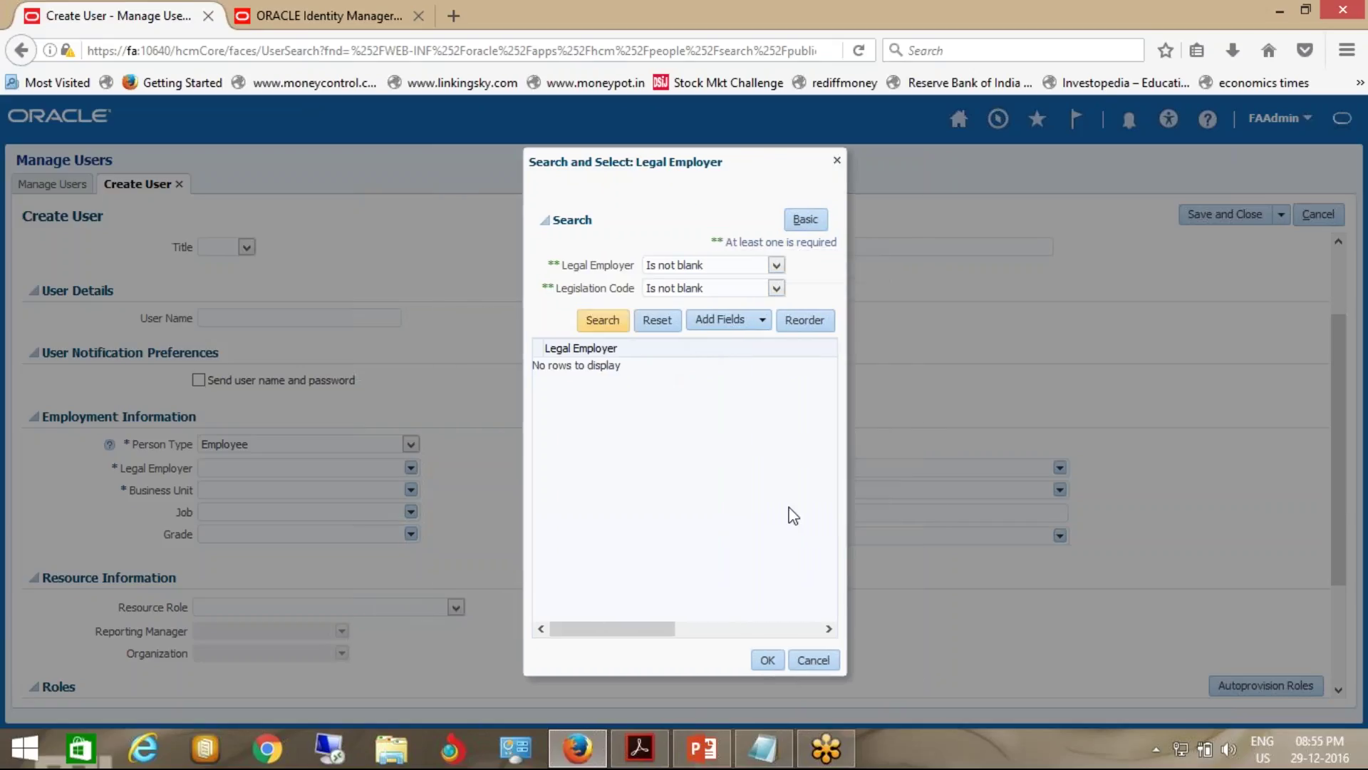
{"action": "left_click", "coordinate": [811, 660]}
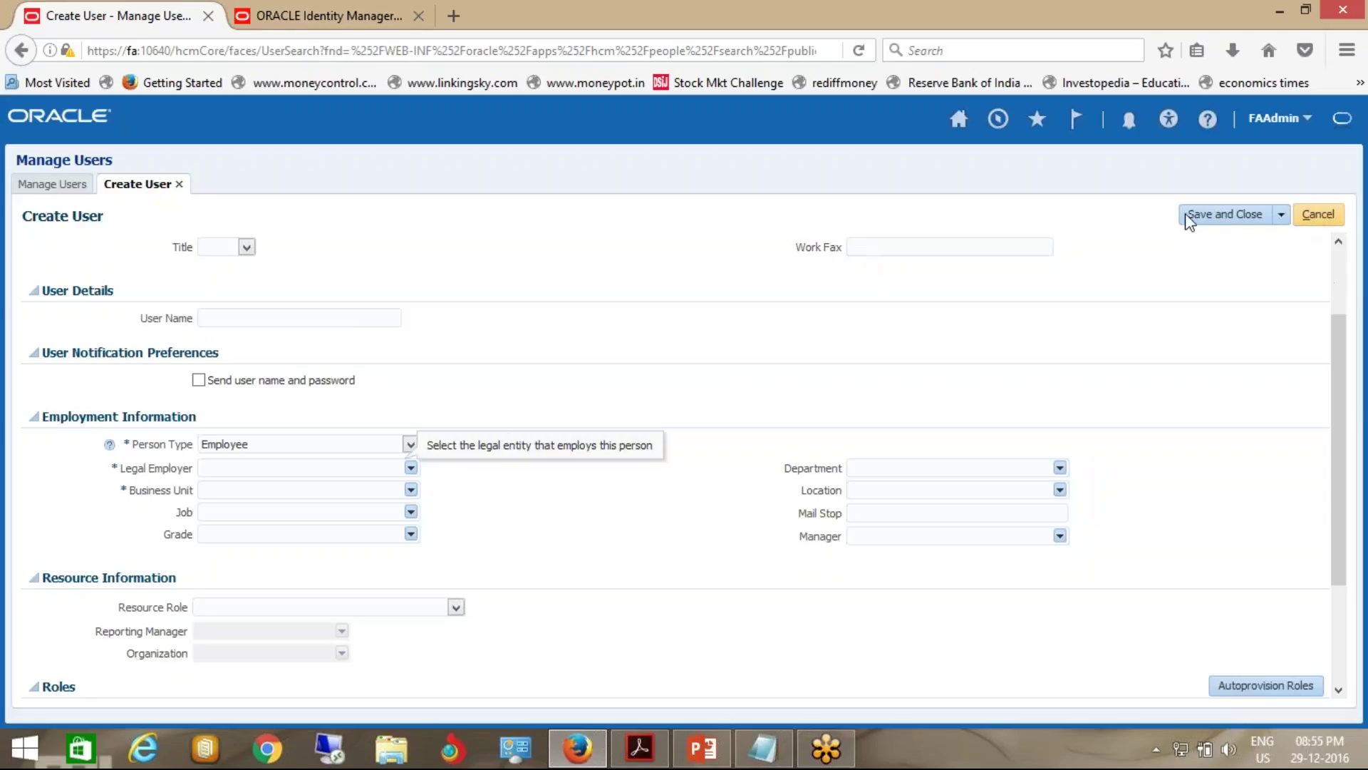
{"action": "left_click", "coordinate": [410, 444]}
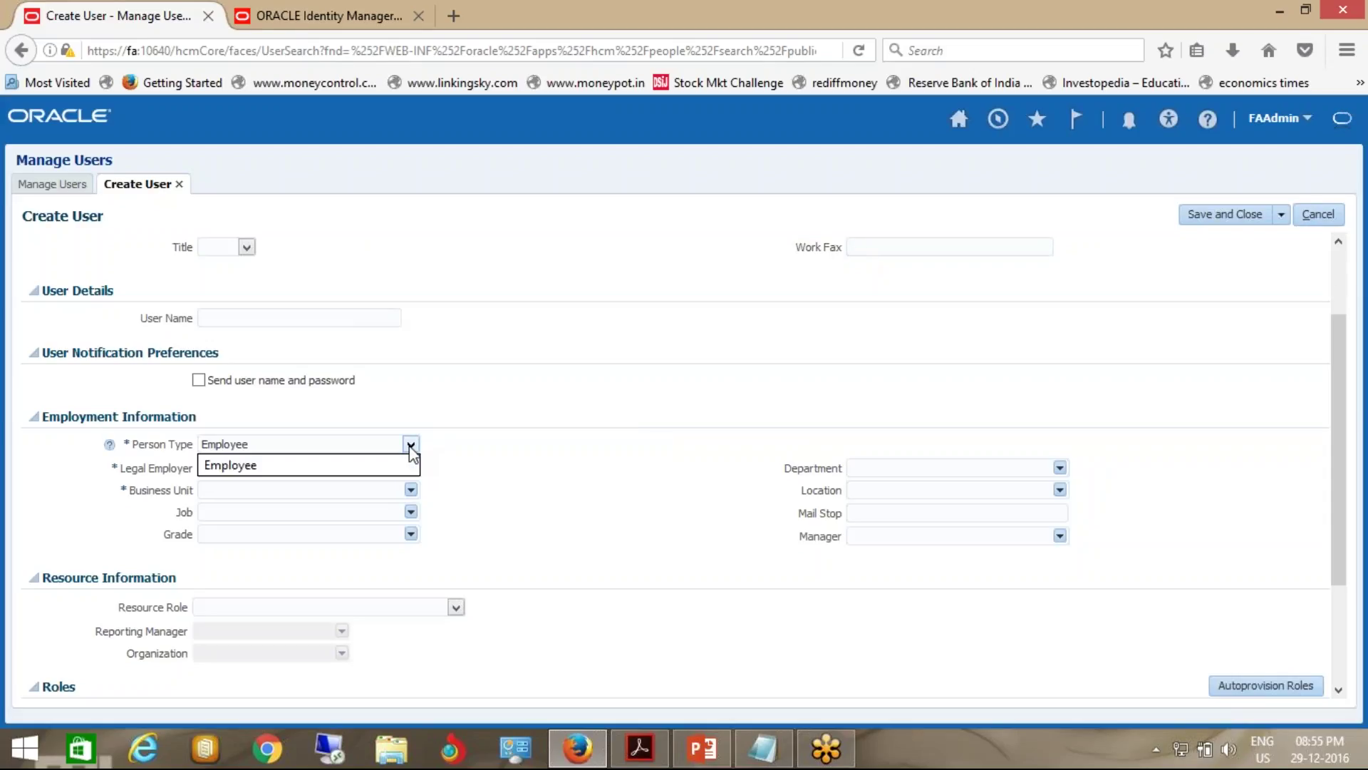
{"action": "left_click", "coordinate": [410, 446]}
{"action": "left_click", "coordinate": [410, 446]}
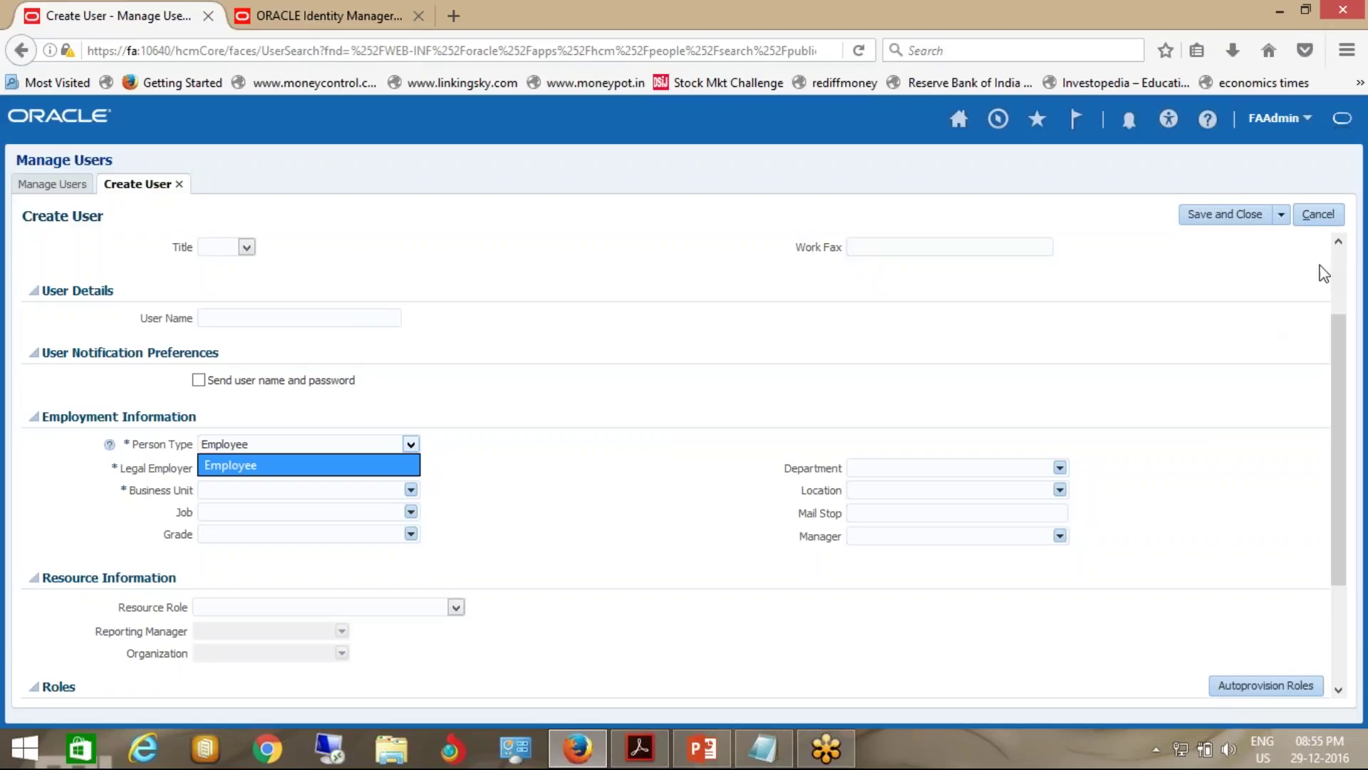
{"action": "left_click", "coordinate": [463, 326]}
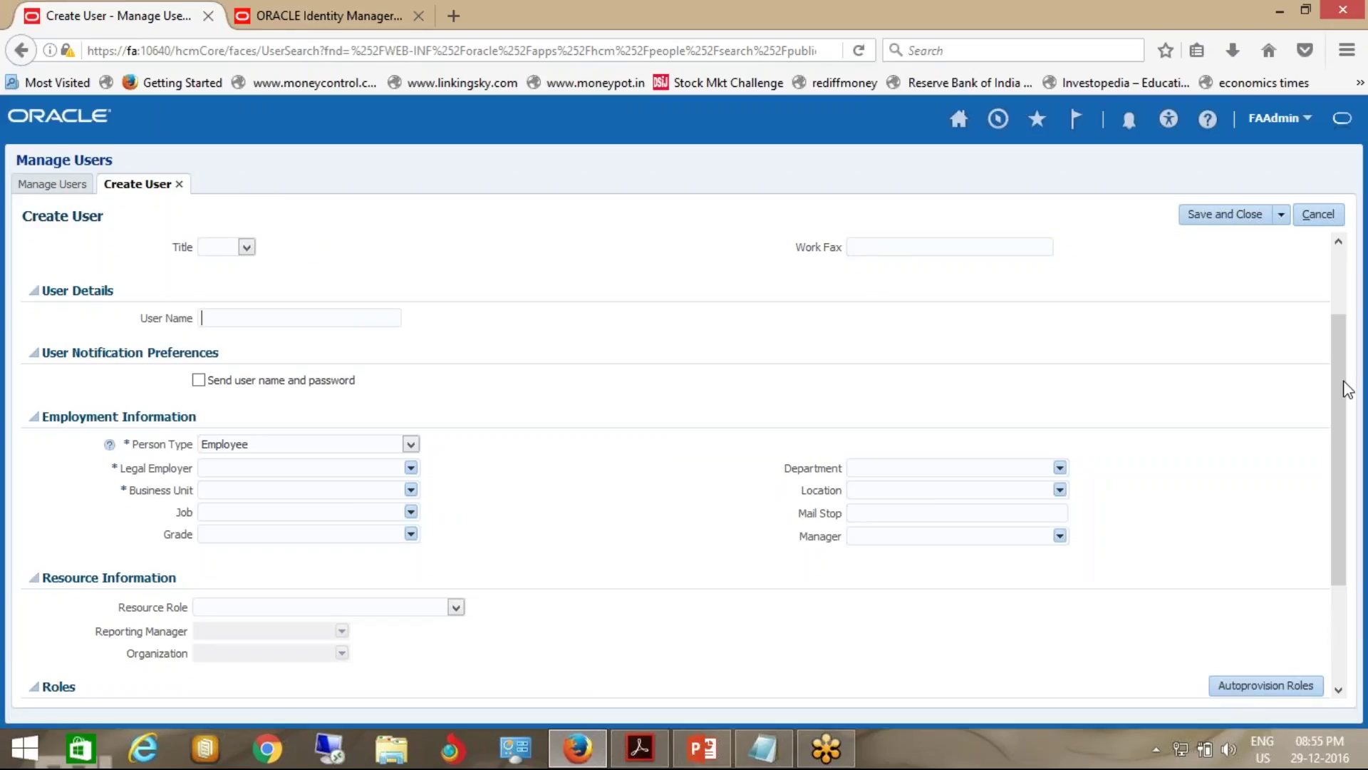
{"action": "left_click_drag", "start_coordinate": [1344, 391], "coordinate": [1333, 322]}
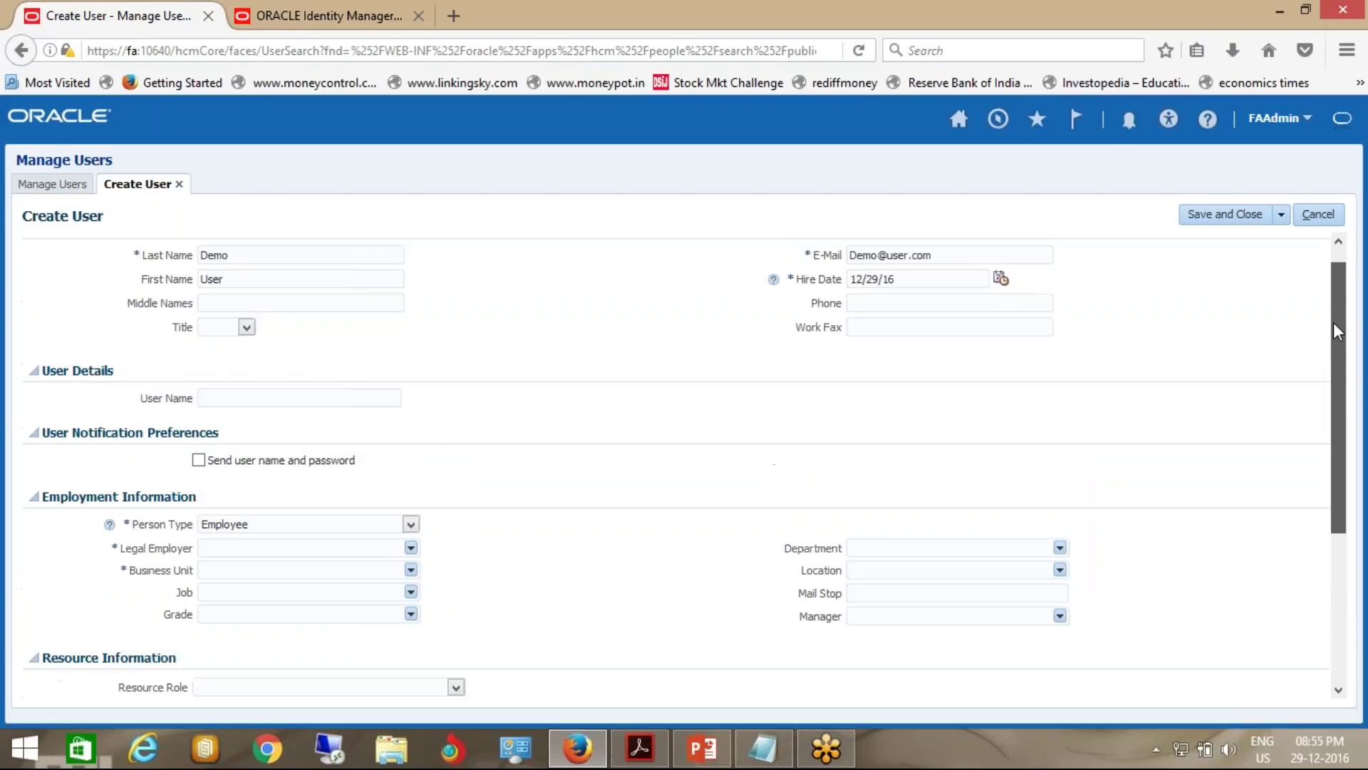
{"action": "left_click", "coordinate": [319, 549]}
{"action": "left_click", "coordinate": [321, 564]}
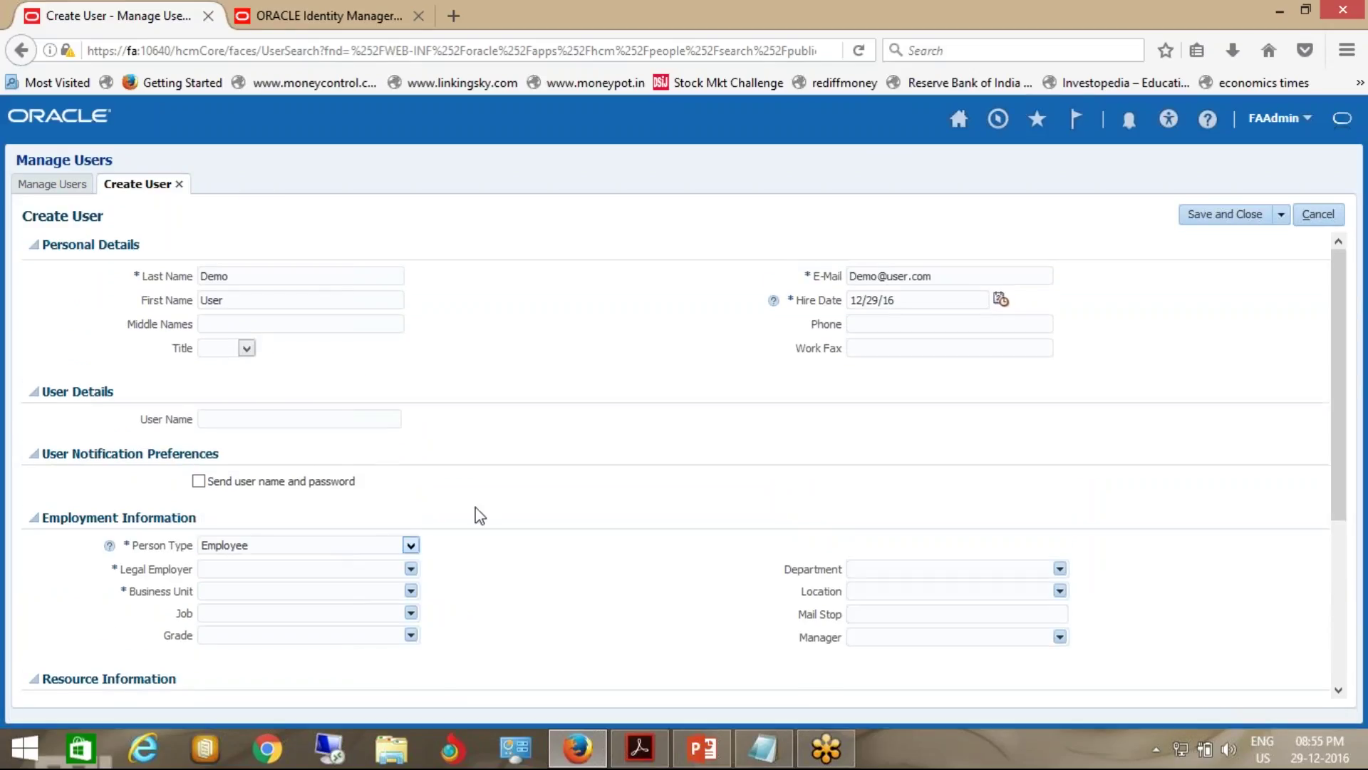
Discard the draft and start a new user with Last Name User, First Name Demo, and an e-mail.
{"action": "left_click", "coordinate": [1329, 218]}
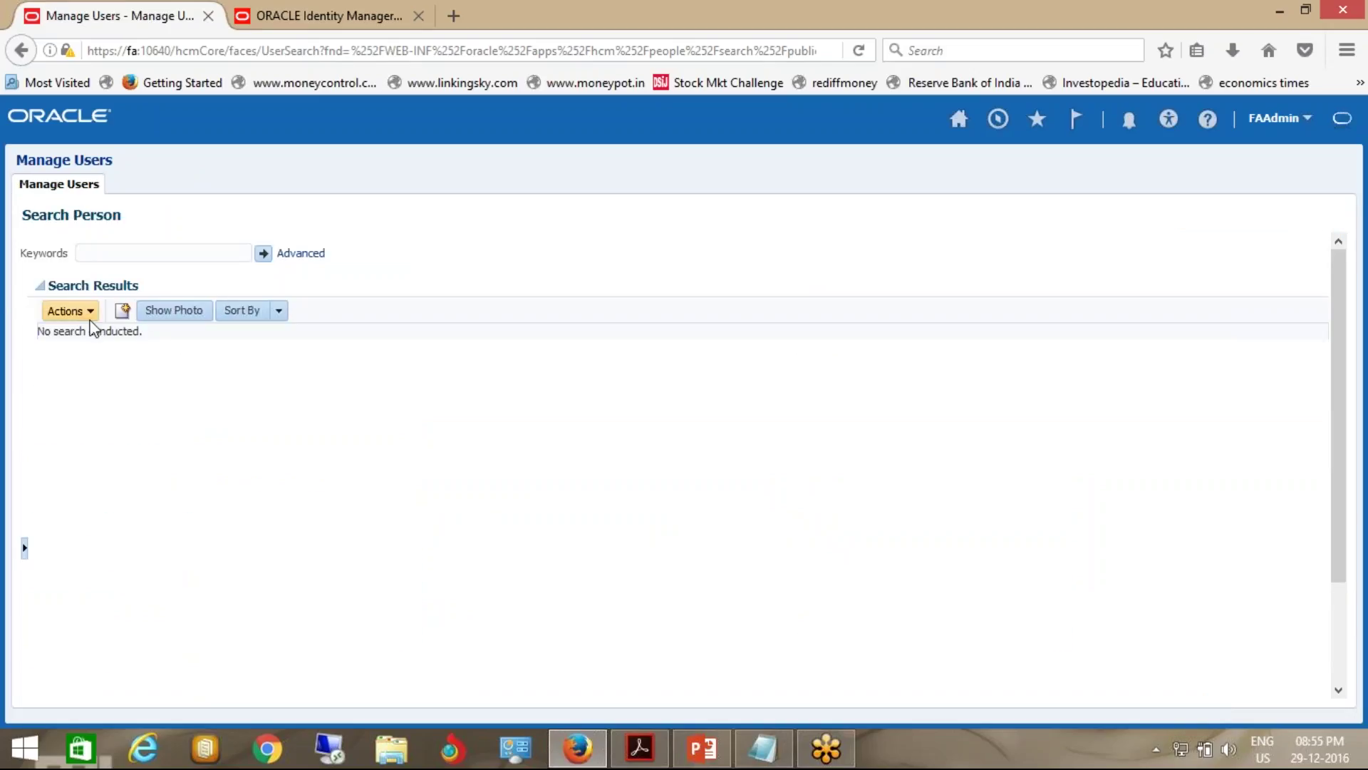
{"action": "left_click", "coordinate": [122, 311]}
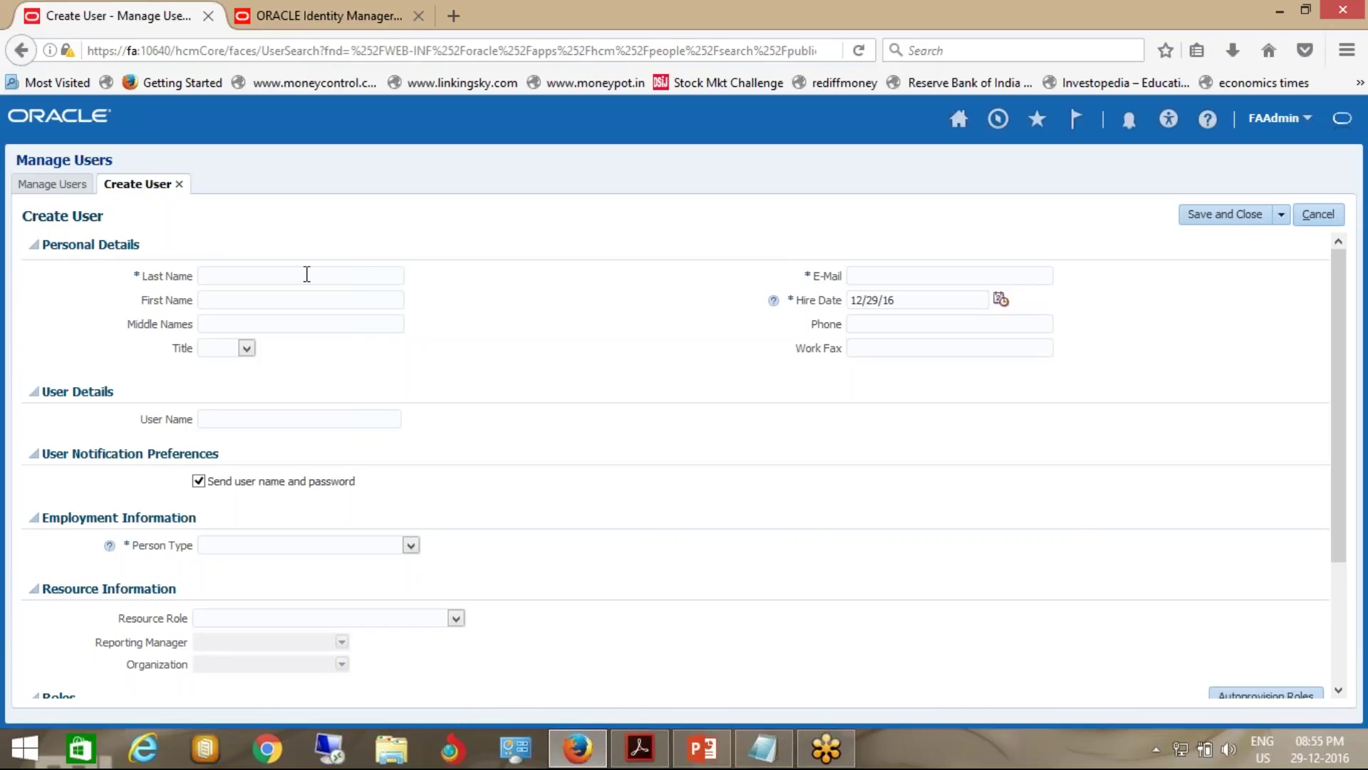
{"action": "type", "text": "User"}
{"action": "key", "text": "Tab"}
{"action": "type", "text": "Demo"}
{"action": "left_click", "coordinate": [916, 281]}
{"action": "type", "text": "Demo.User@abc.com"}
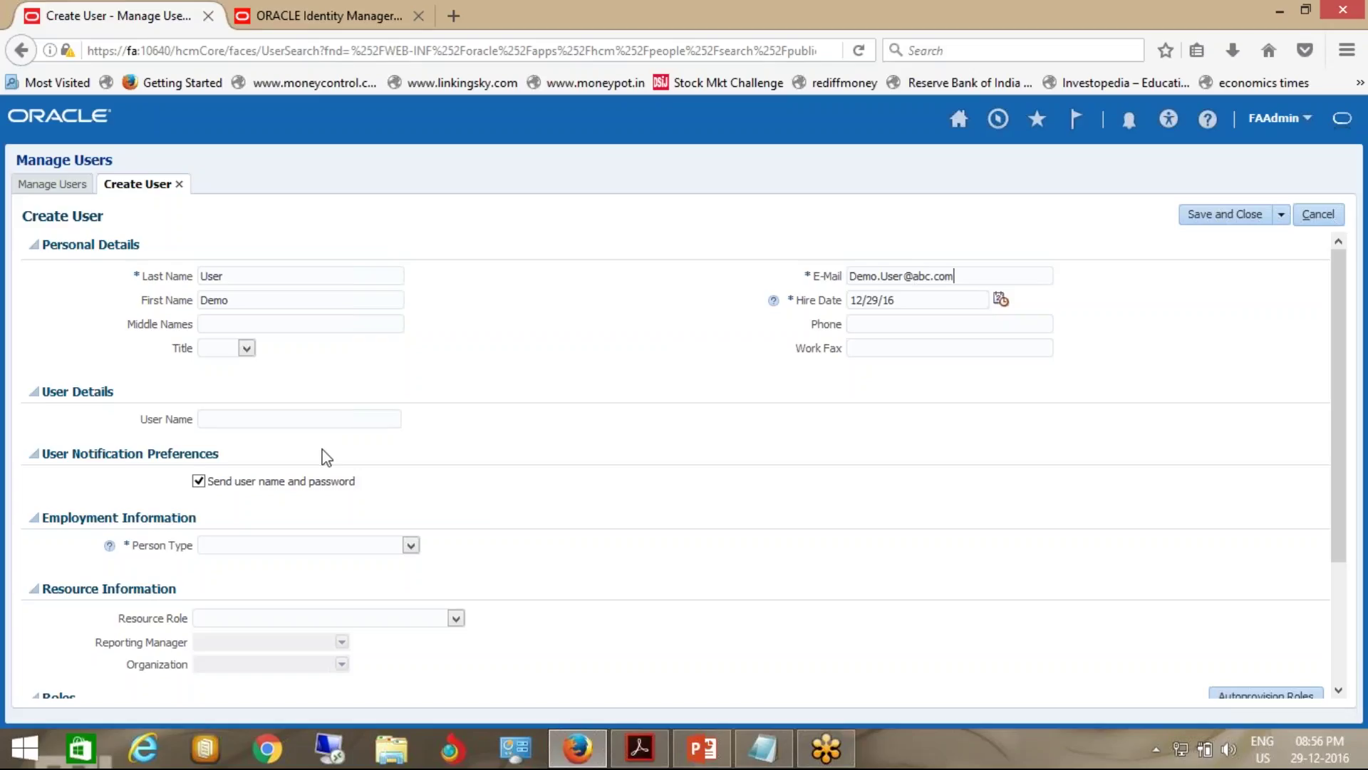
Set Person Type to Contingent Worker, then cancel creating this user.
{"action": "left_click", "coordinate": [265, 421]}
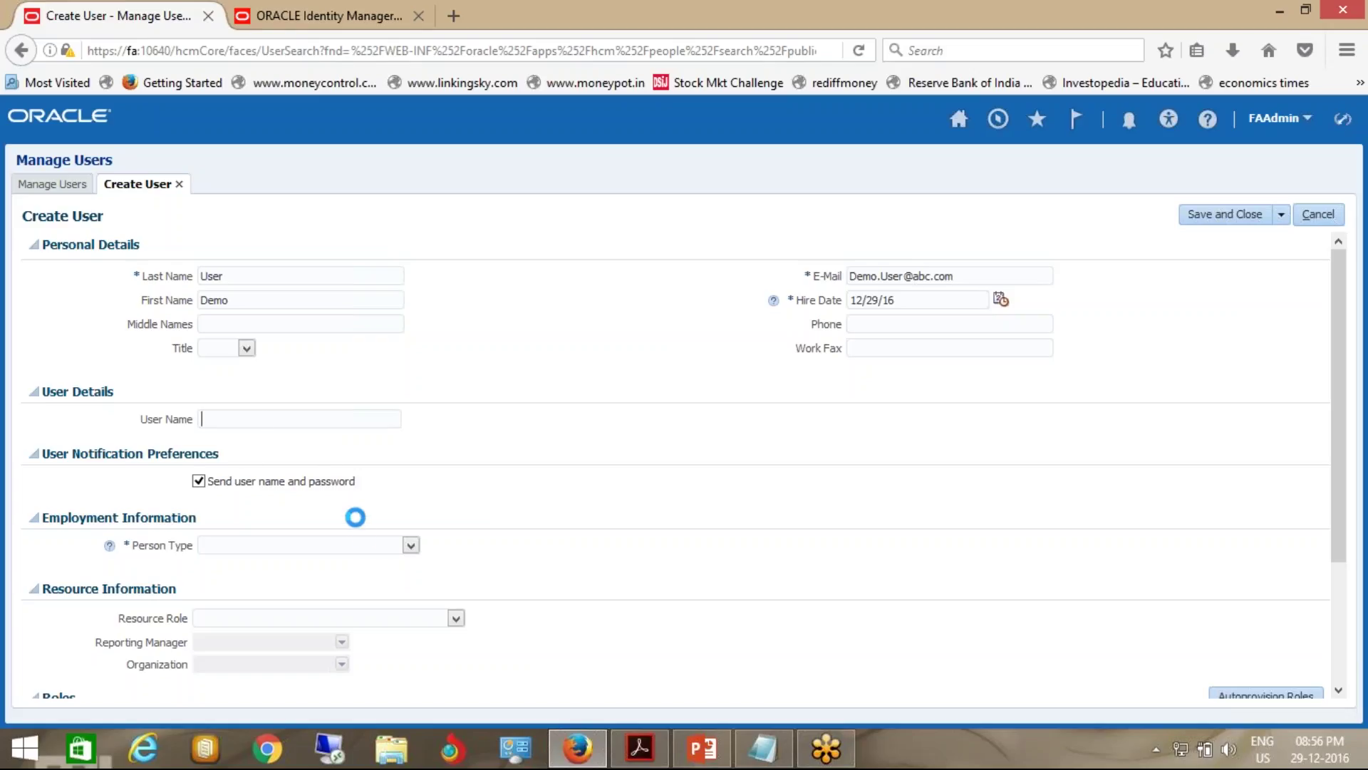
{"action": "left_click", "coordinate": [411, 545]}
{"action": "left_click", "coordinate": [335, 585]}
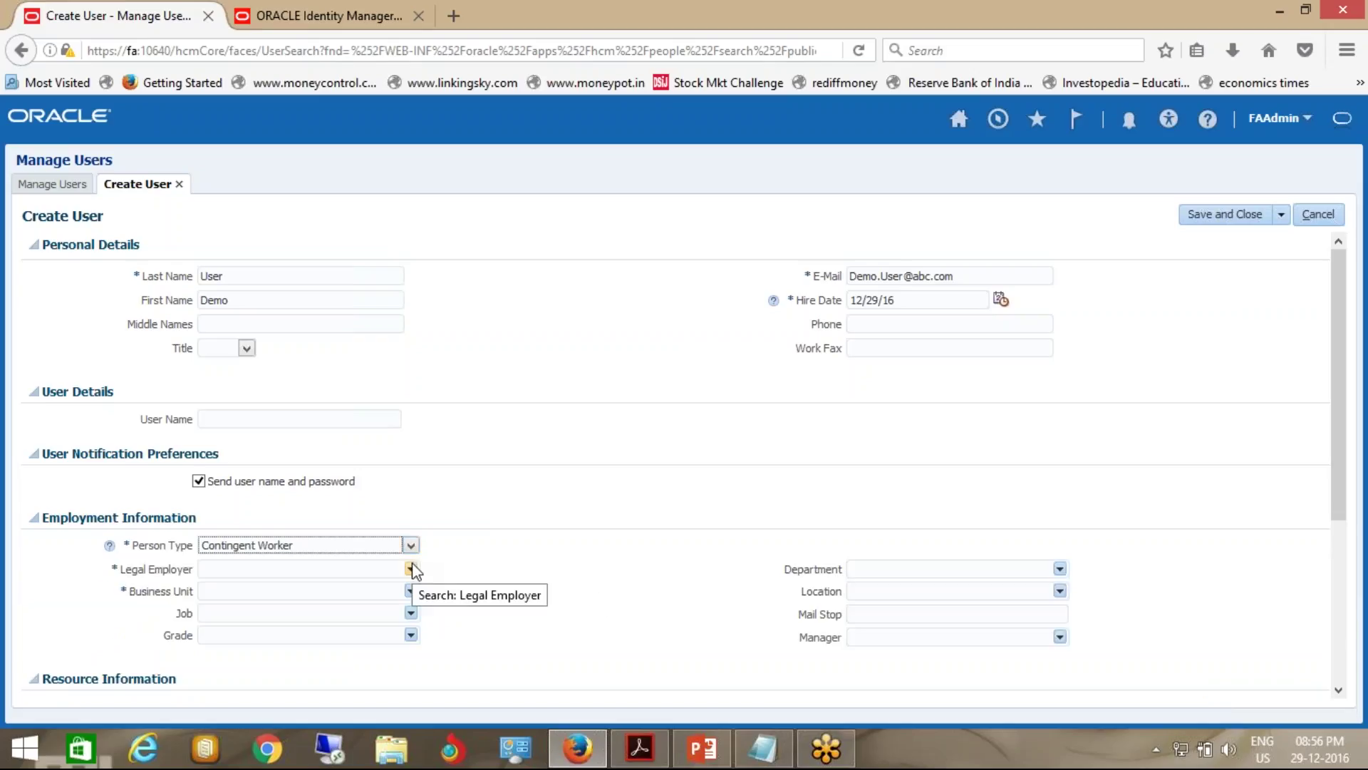
{"action": "left_click", "coordinate": [1318, 214]}
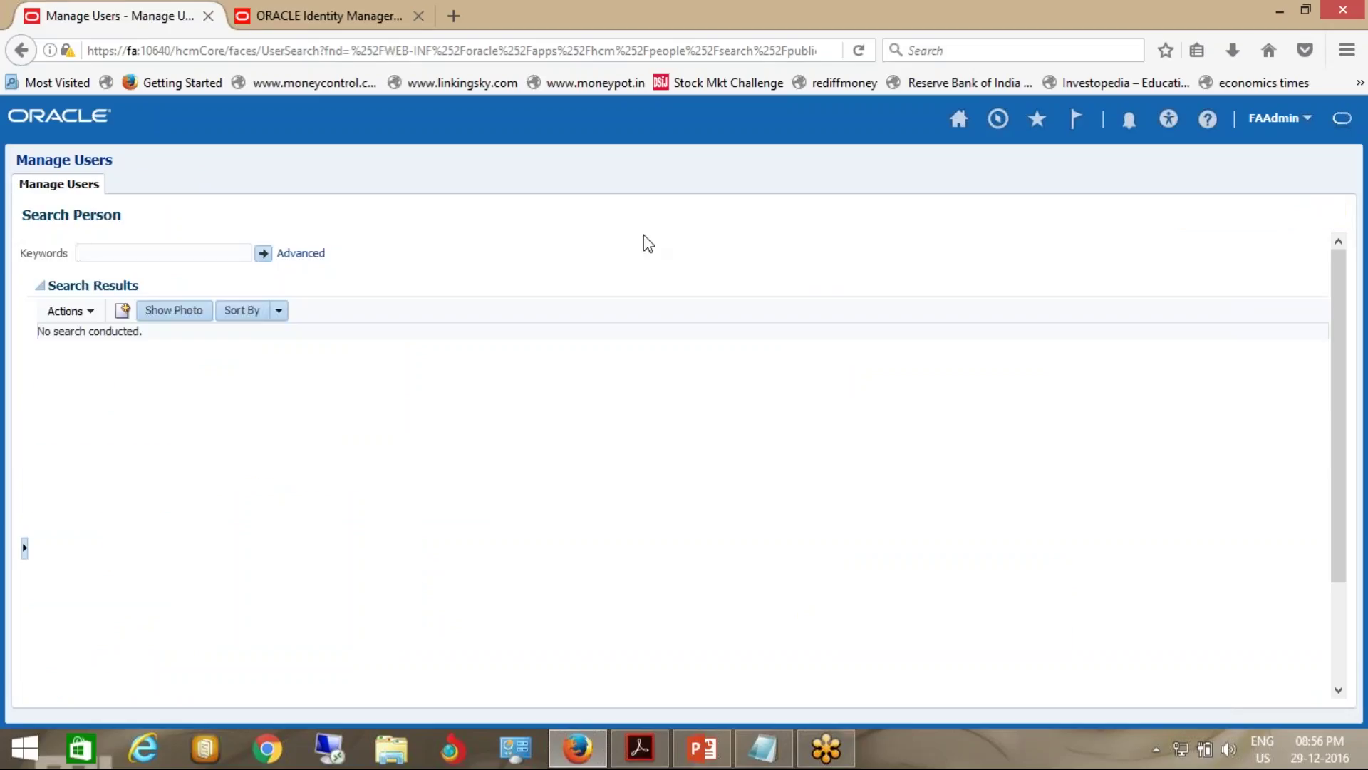
Open a blank Create User form, look through it, then switch to the Oracle Identity Manager tab.
{"action": "left_click", "coordinate": [120, 315]}
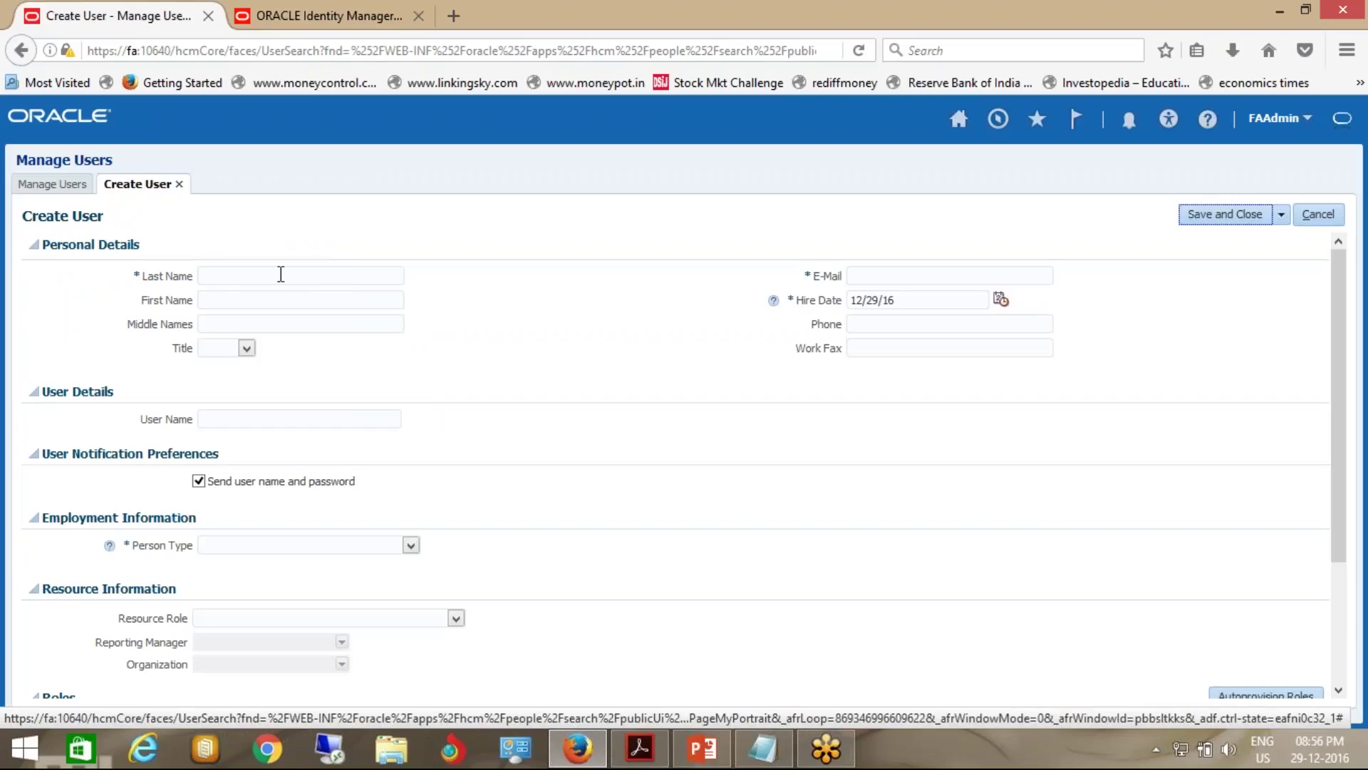
{"action": "left_click", "coordinate": [236, 272]}
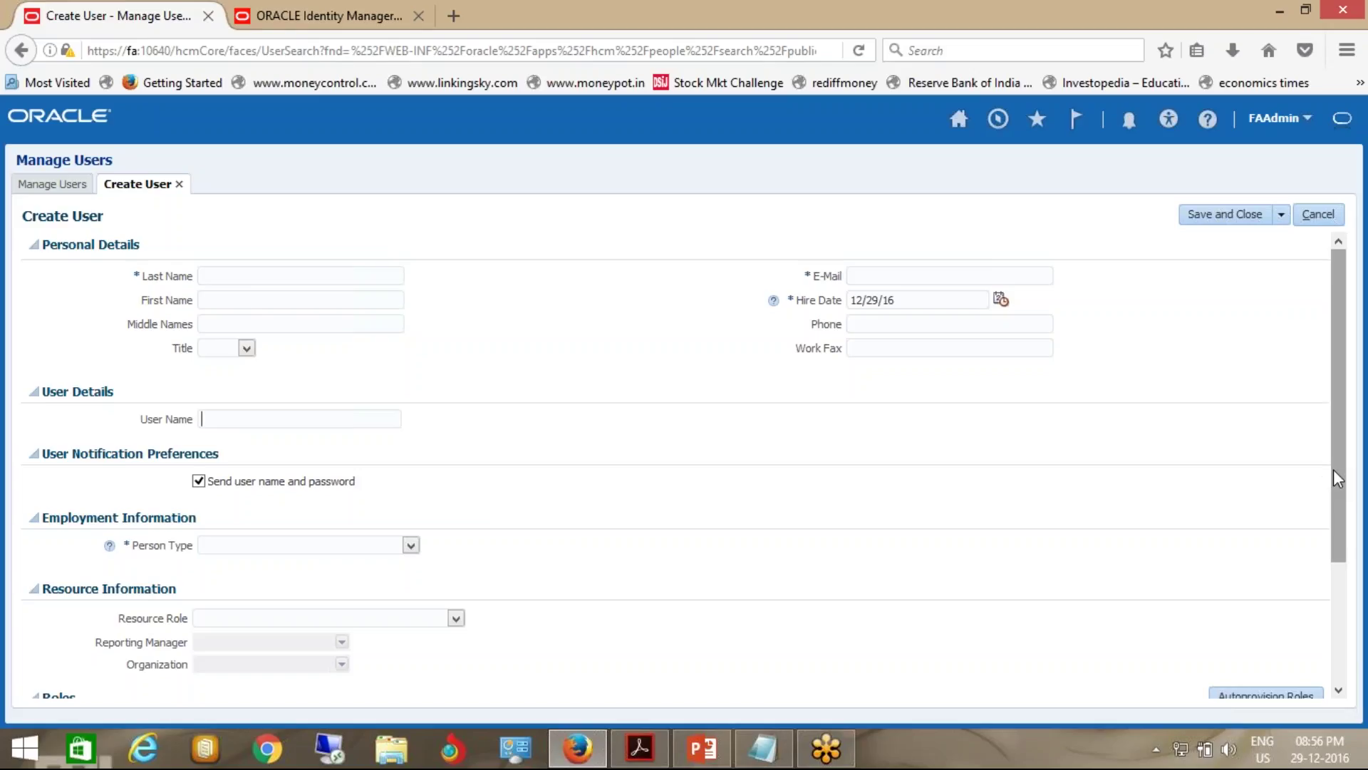
{"action": "scroll", "coordinate": [1336, 518], "scroll_direction": "down", "scroll_amount": 3}
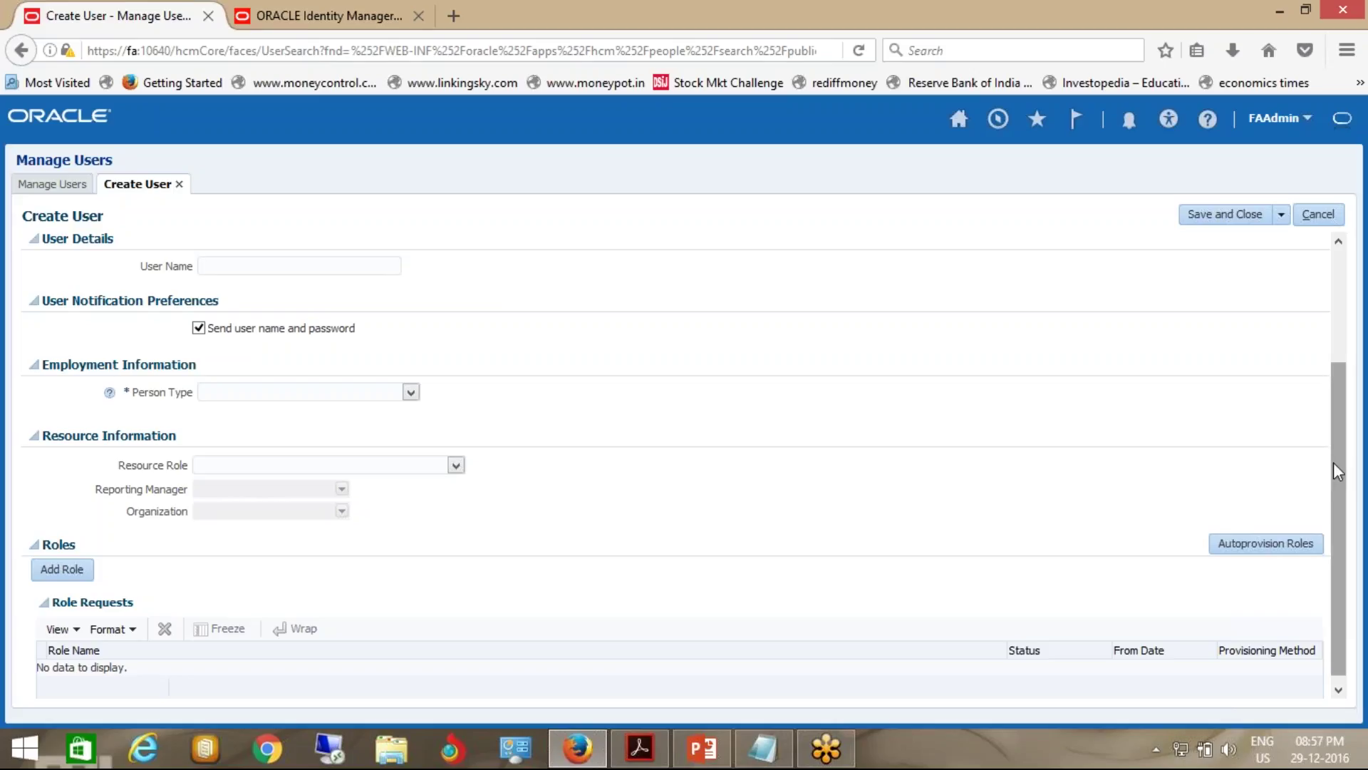
{"action": "scroll", "coordinate": [1322, 324], "scroll_direction": "up", "scroll_amount": 3}
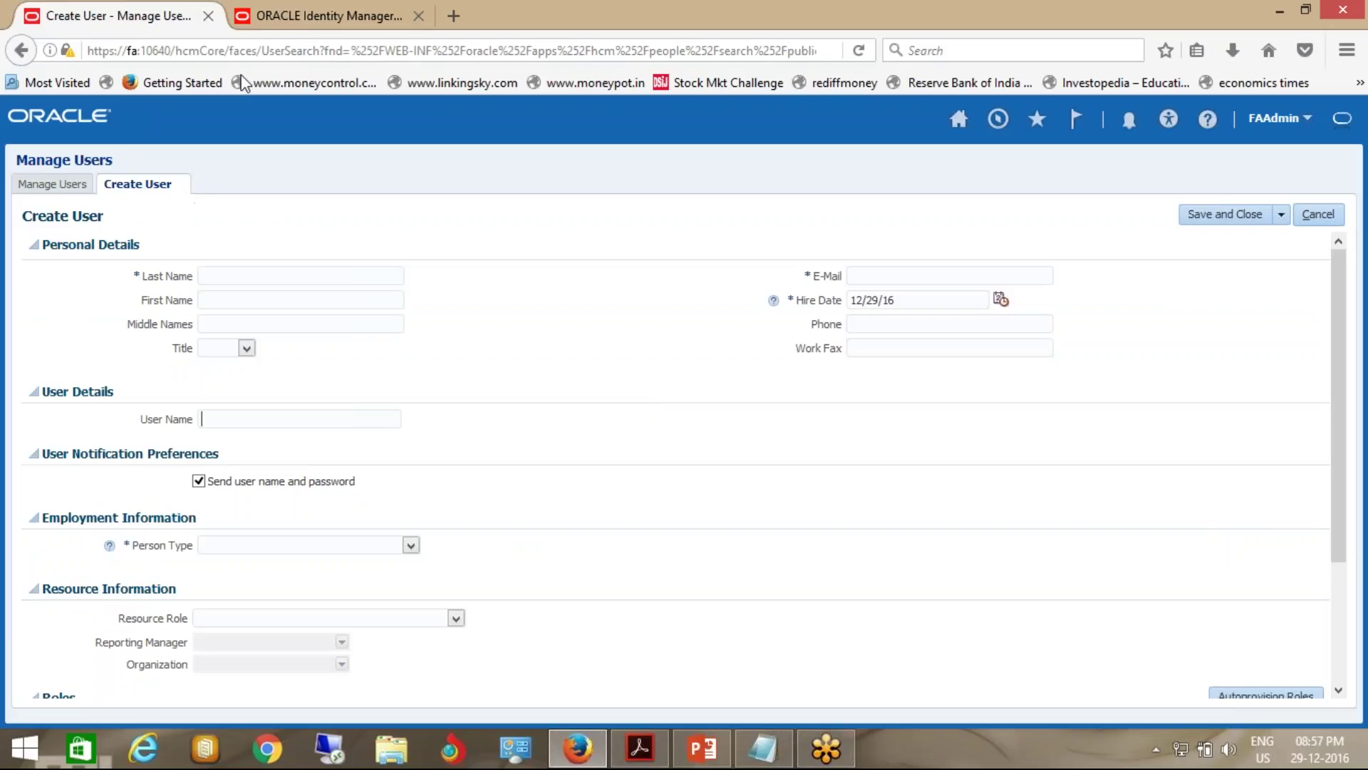
{"action": "left_click", "coordinate": [303, 10]}
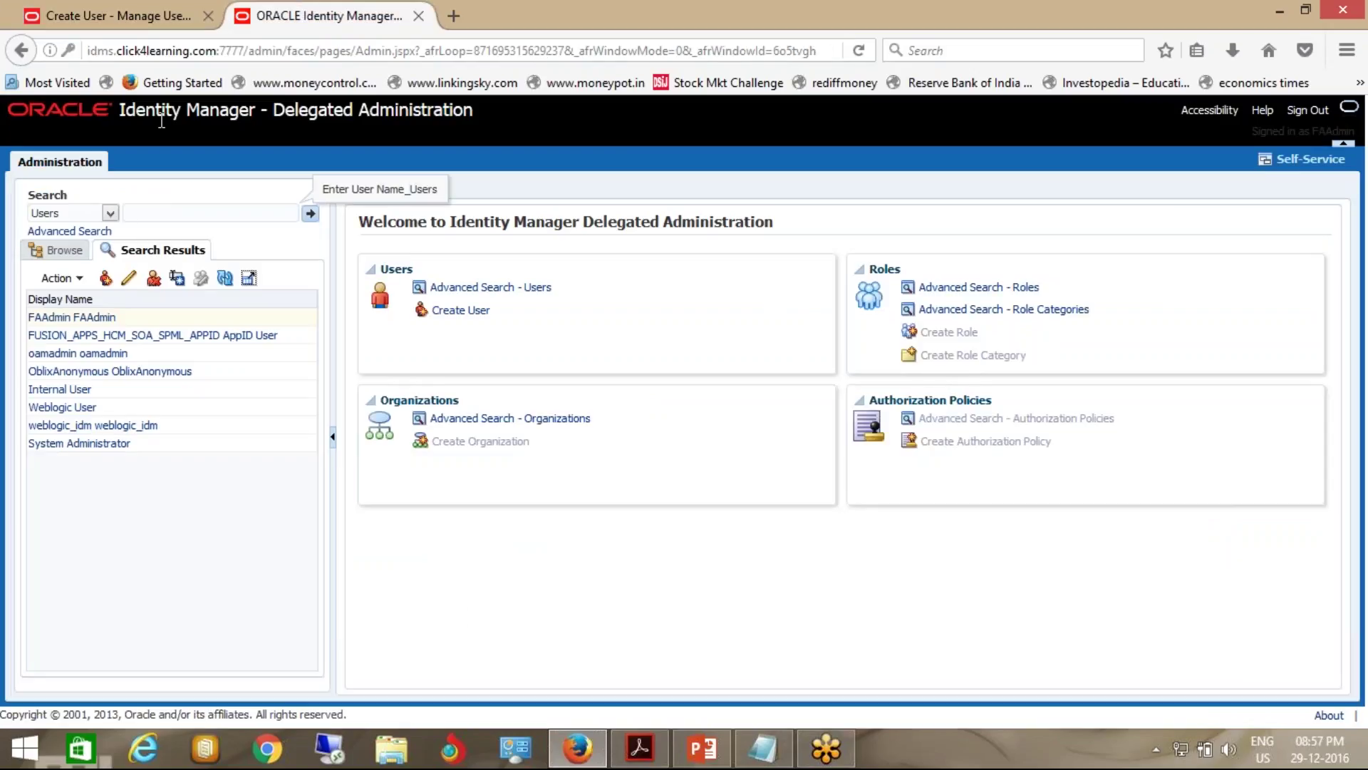
Glance at the blank Fusion form, return to Identity Manager, and open FAAdmin FAAdmin's details.
{"action": "left_click", "coordinate": [114, 15]}
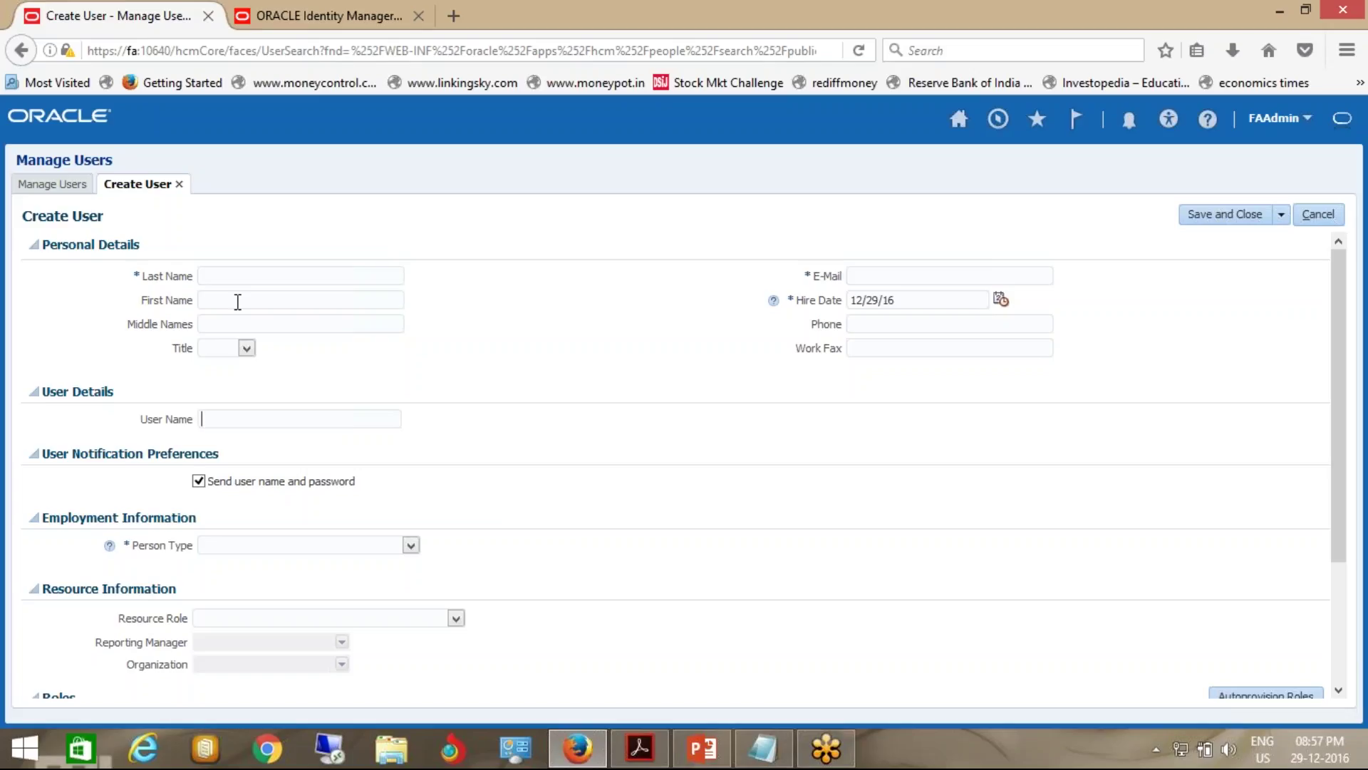
{"action": "left_click", "coordinate": [356, 15]}
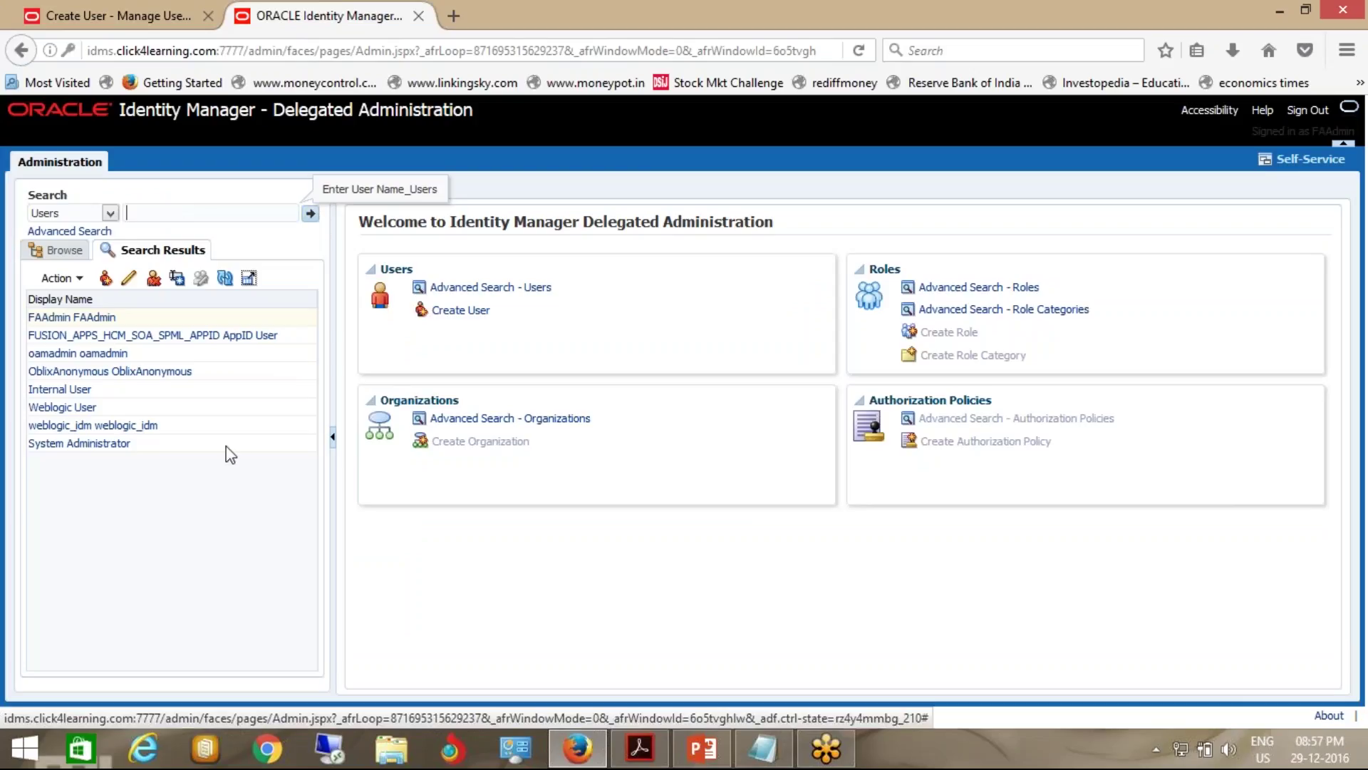
{"action": "left_click", "coordinate": [193, 316]}
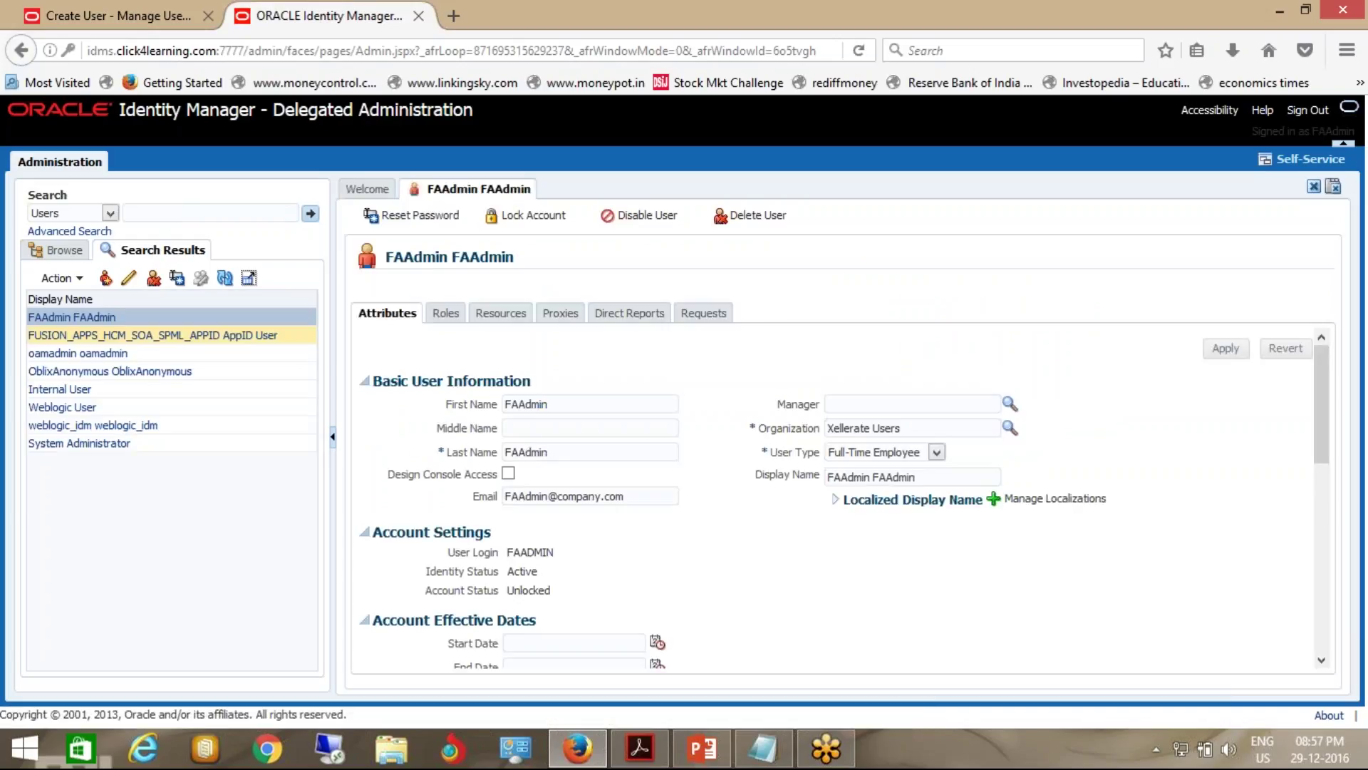
{"action": "left_click", "coordinate": [409, 213]}
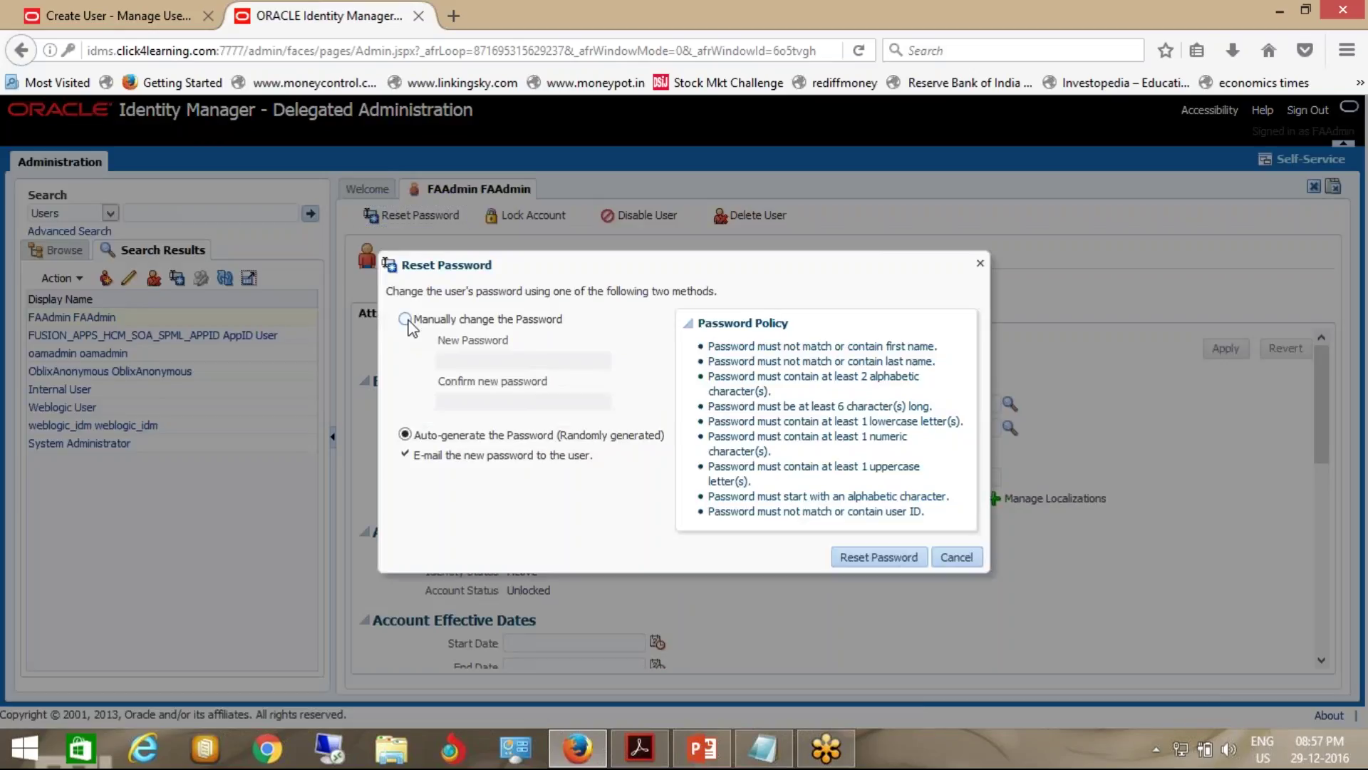
{"action": "left_click", "coordinate": [406, 319]}
{"action": "left_click", "coordinate": [406, 455]}
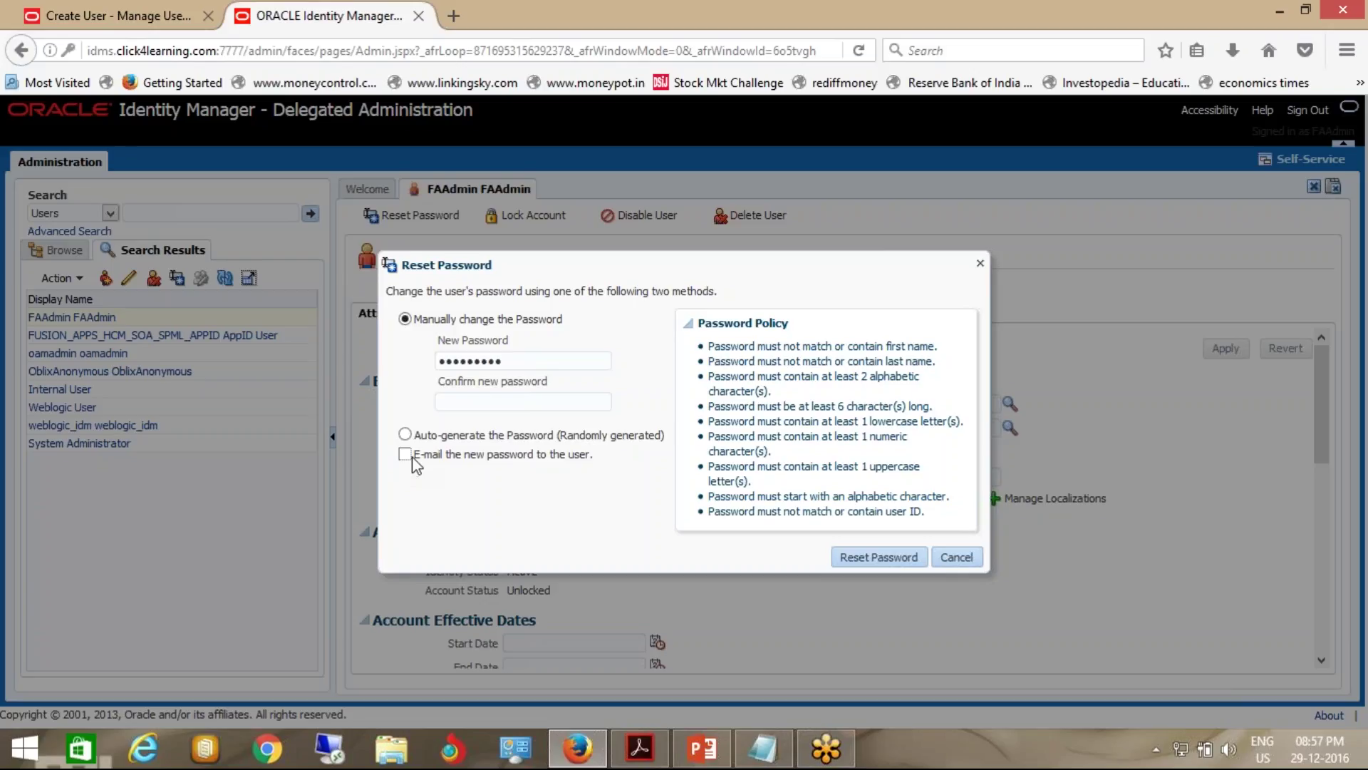
{"action": "left_click", "coordinate": [534, 364]}
{"action": "key", "text": "BackSpace"}
{"action": "key", "text": "BackSpace"}
{"action": "key", "text": "BackSpace"}
{"action": "key", "text": "BackSpace"}
{"action": "key", "text": "BackSpace"}
{"action": "key", "text": "BackSpace"}
{"action": "key", "text": "BackSpace"}
{"action": "key", "text": "BackSpace"}
{"action": "key", "text": "BackSpace"}
{"action": "left_click", "coordinate": [953, 555]}
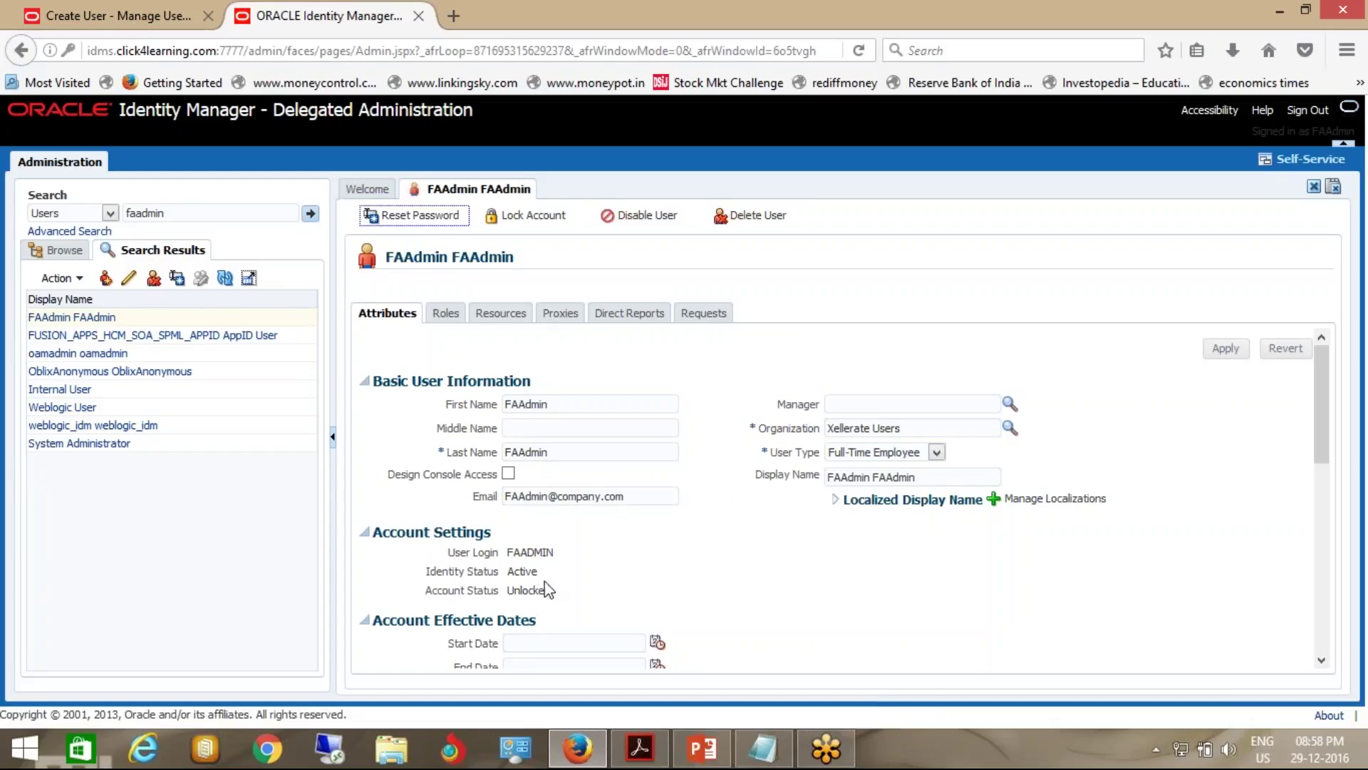
Point out FAAdmin's user login FAADMIN, first name FAAdmin, and organization Xellerate Users.
{"action": "mouse_move", "coordinate": [521, 549]}
{"action": "left_mouse_down"}
{"action": "mouse_move", "coordinate": [553, 547]}
{"action": "mouse_move", "coordinate": [520, 549]}
{"action": "left_mouse_up"}
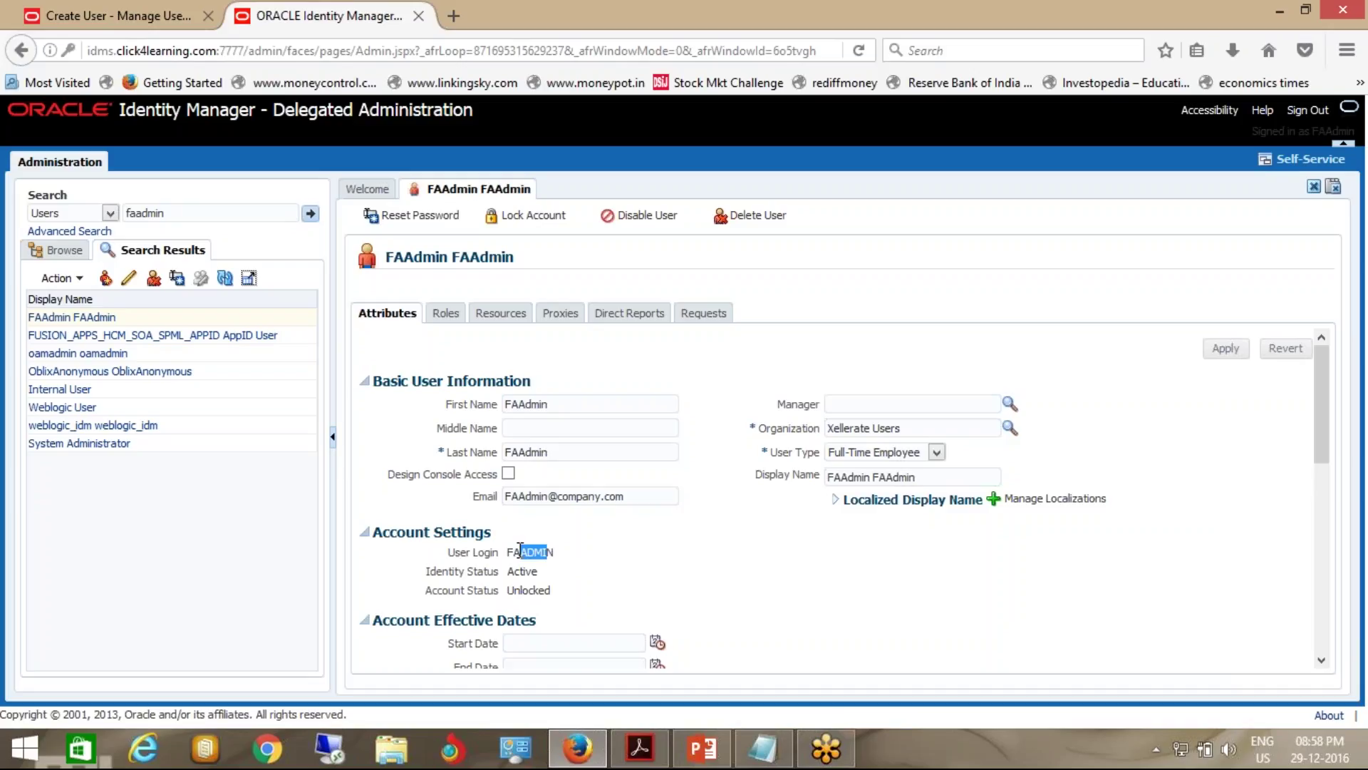
{"action": "left_click", "coordinate": [586, 556]}
{"action": "double_click", "coordinate": [543, 403]}
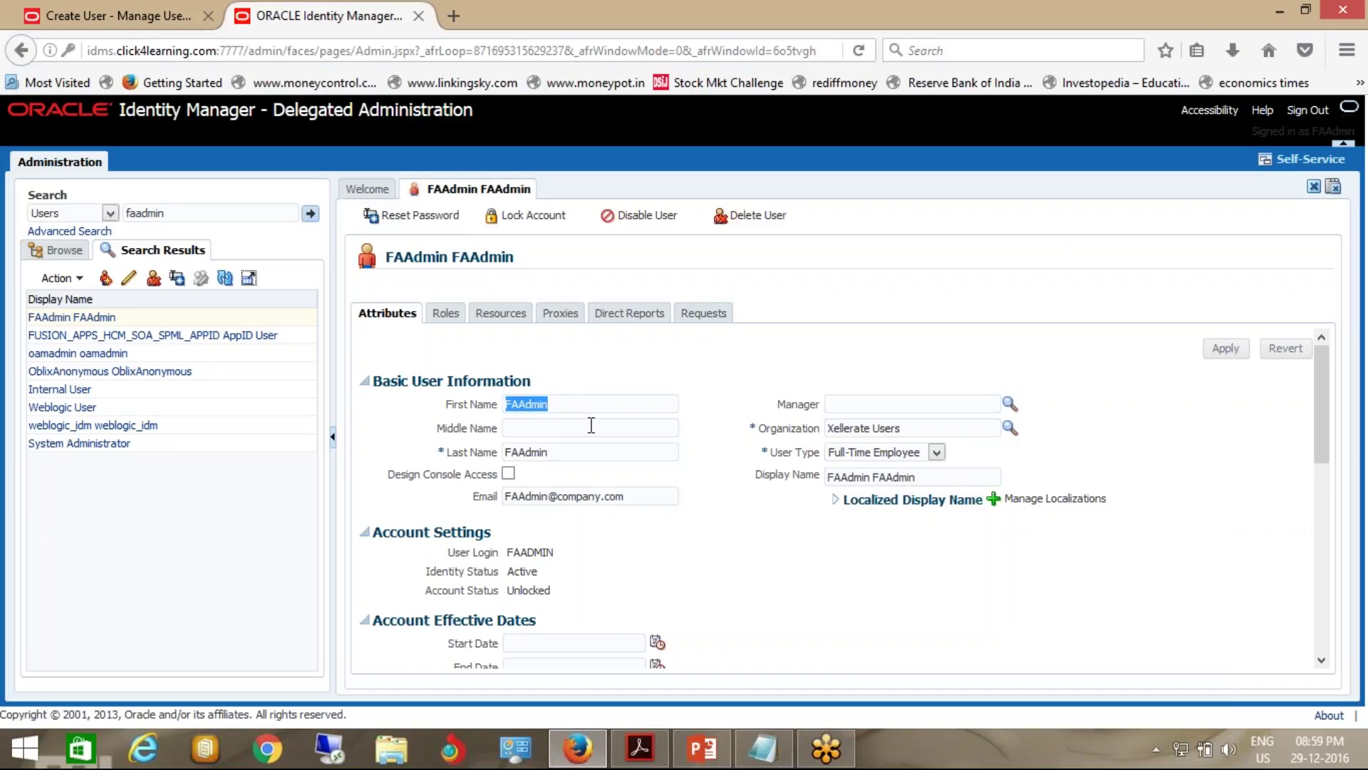
{"action": "left_click_drag", "start_coordinate": [972, 432], "coordinate": [909, 460]}
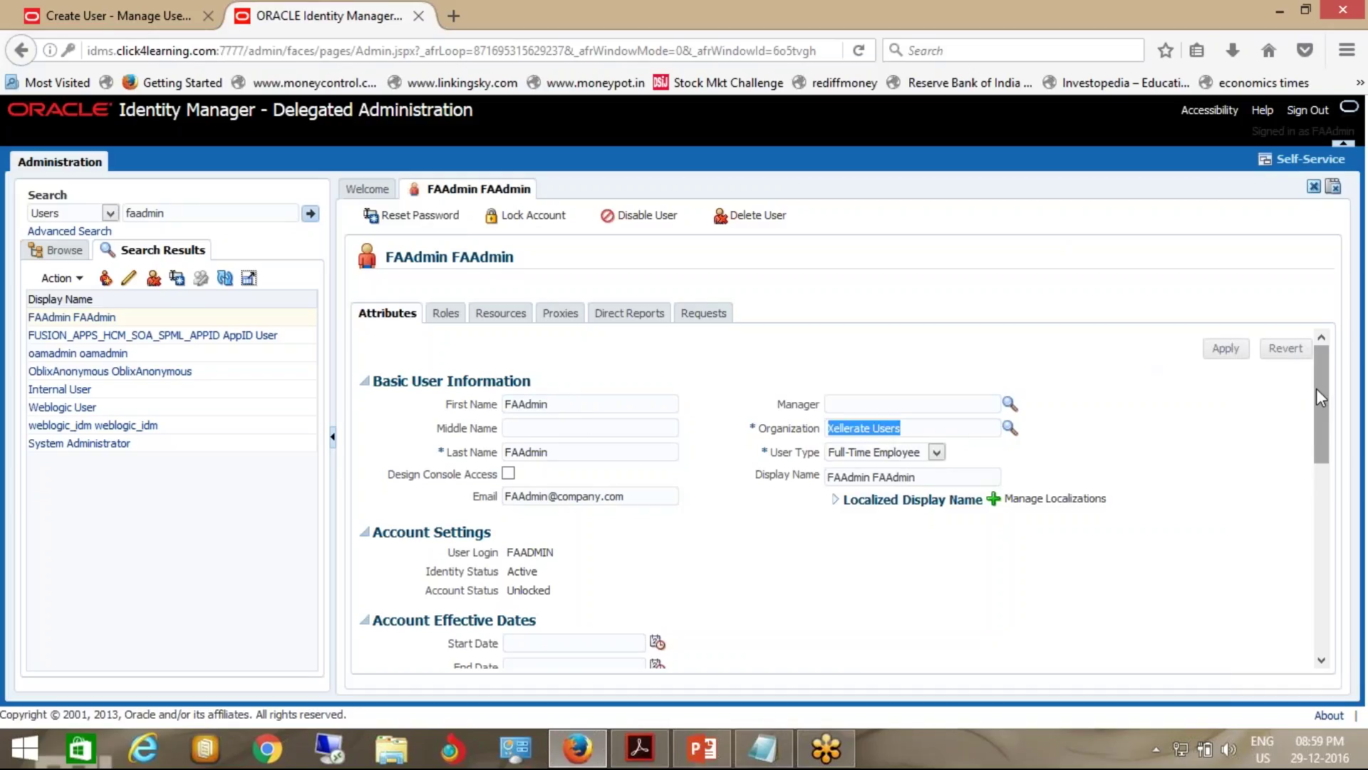
{"action": "left_click_drag", "start_coordinate": [1320, 414], "coordinate": [1333, 488]}
{"action": "scroll", "coordinate": [570, 387], "scroll_direction": "up", "scroll_amount": 2}
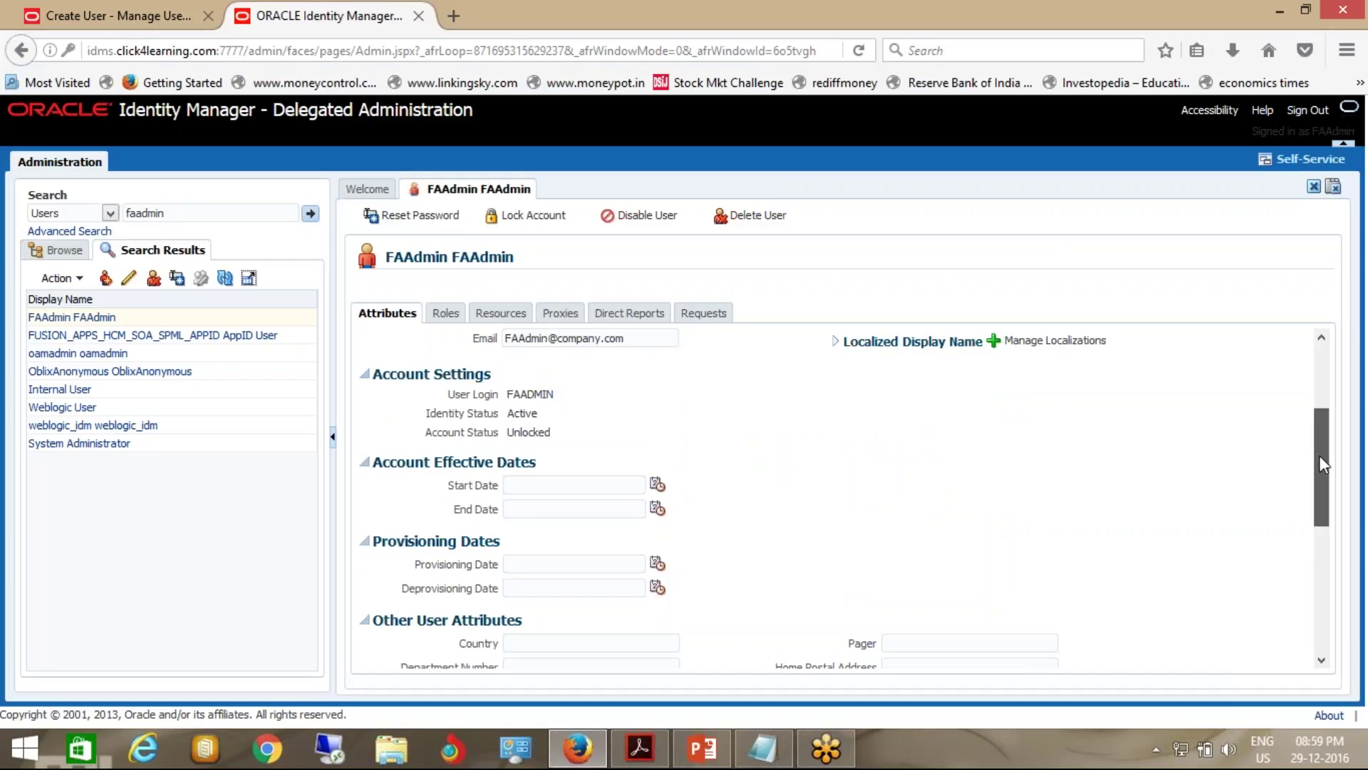
{"action": "left_click_drag", "start_coordinate": [1320, 451], "coordinate": [1320, 388]}
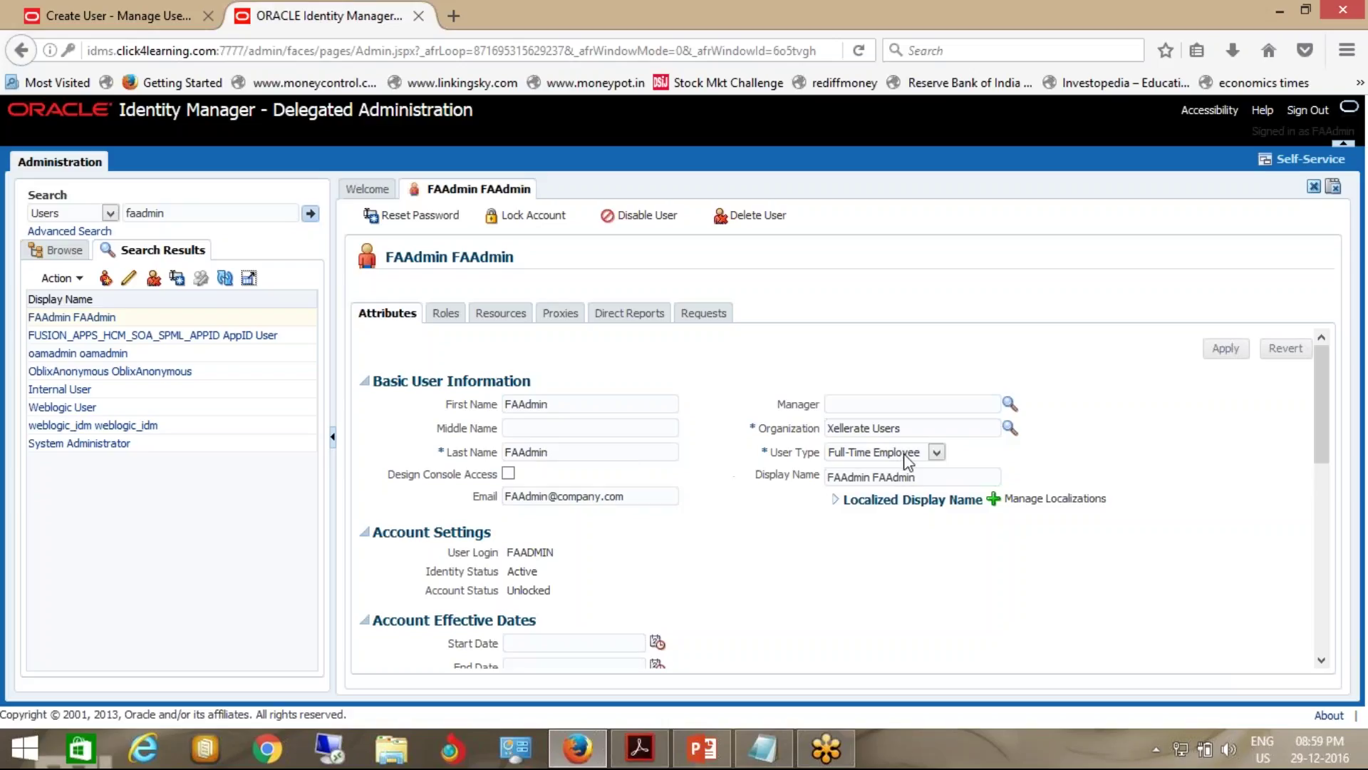
Check the User Type options keeping Full-Time Employee, then inspect the empty FA Person ID and FA User ID.
{"action": "left_click", "coordinate": [915, 453]}
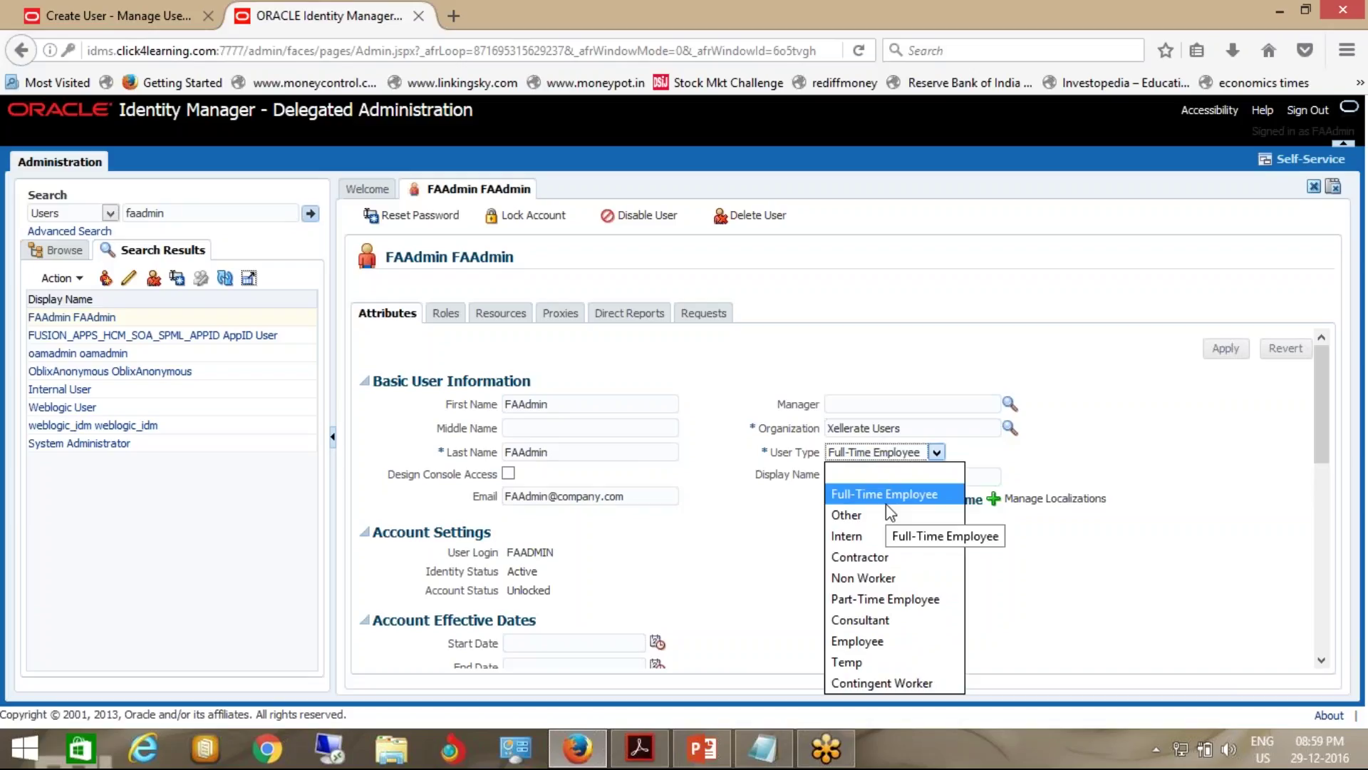
{"action": "left_click", "coordinate": [1143, 447]}
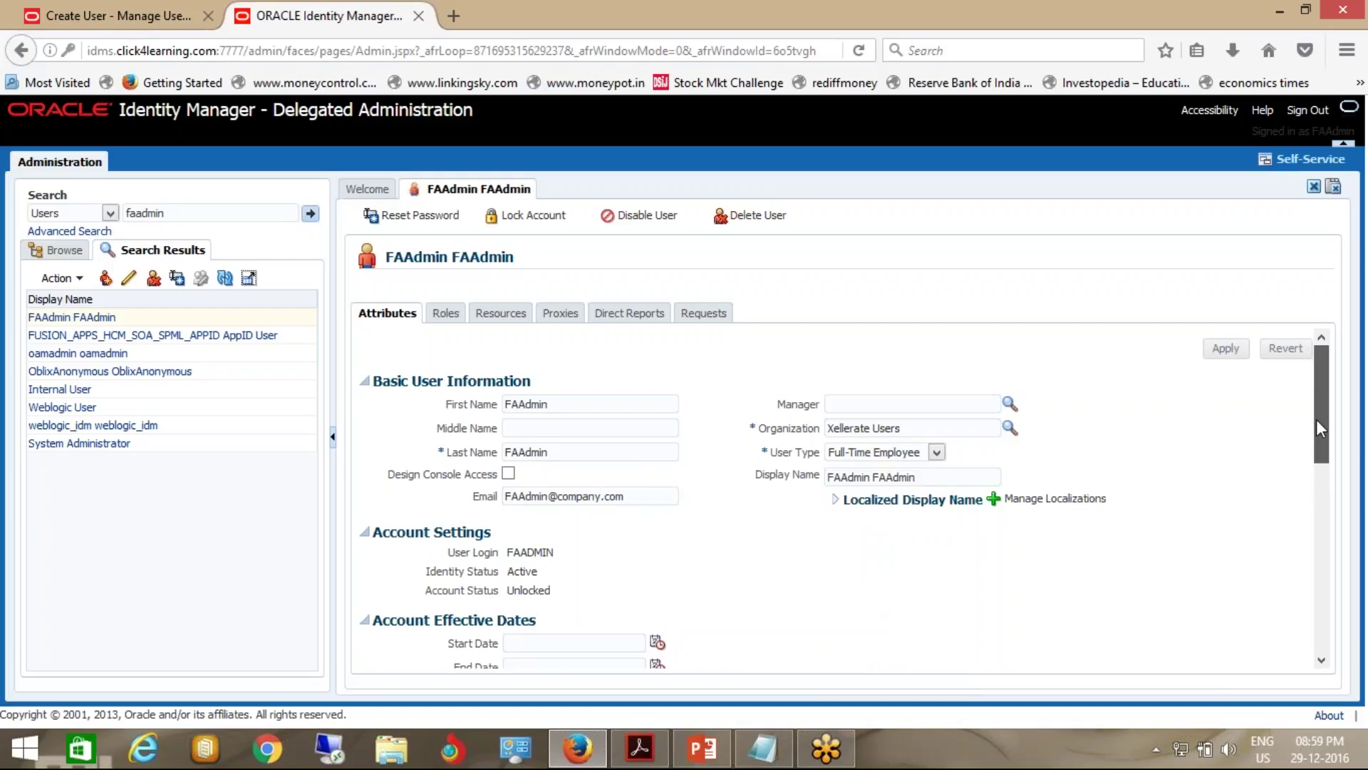
{"action": "left_click_drag", "start_coordinate": [1319, 427], "coordinate": [1319, 612]}
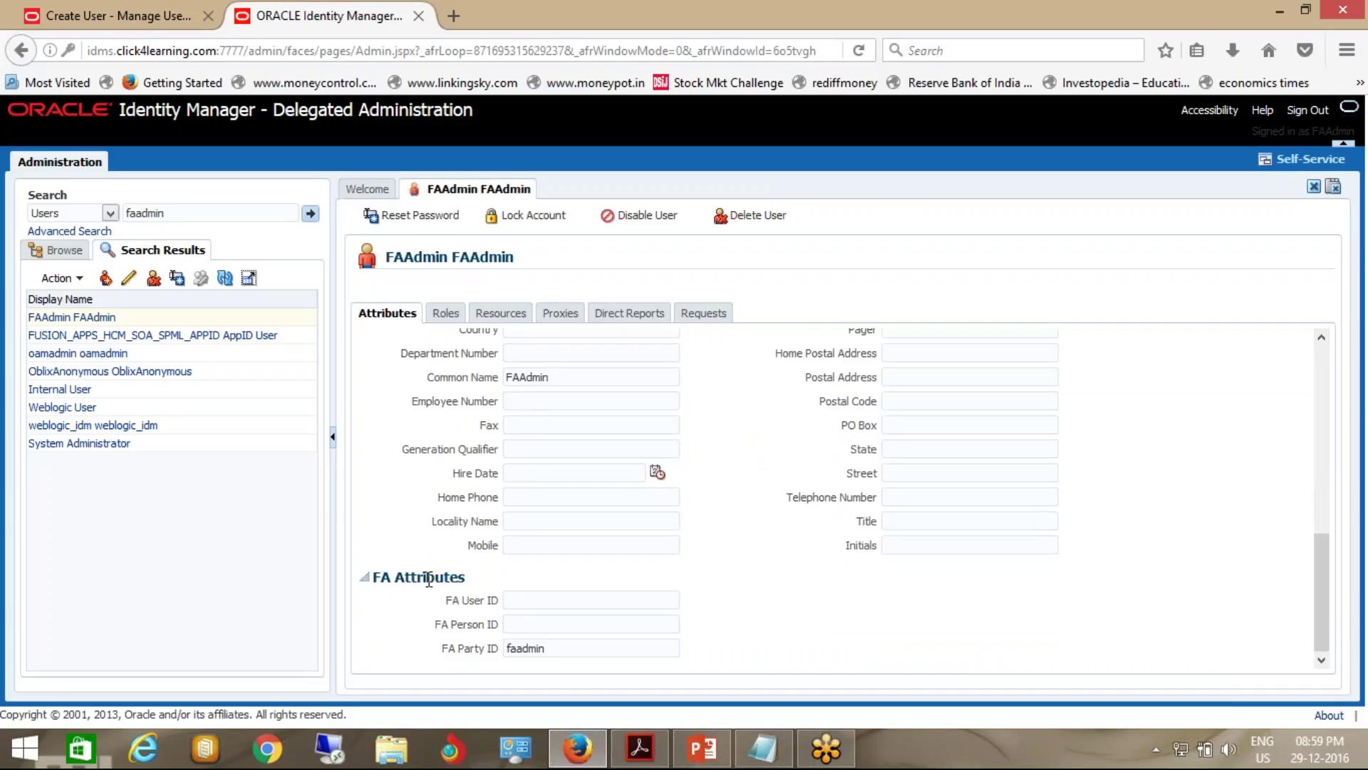
{"action": "left_click_drag", "start_coordinate": [382, 579], "coordinate": [500, 589]}
{"action": "left_click", "coordinate": [525, 602]}
{"action": "left_click", "coordinate": [530, 619]}
{"action": "left_click", "coordinate": [525, 595]}
{"action": "left_click", "coordinate": [557, 626]}
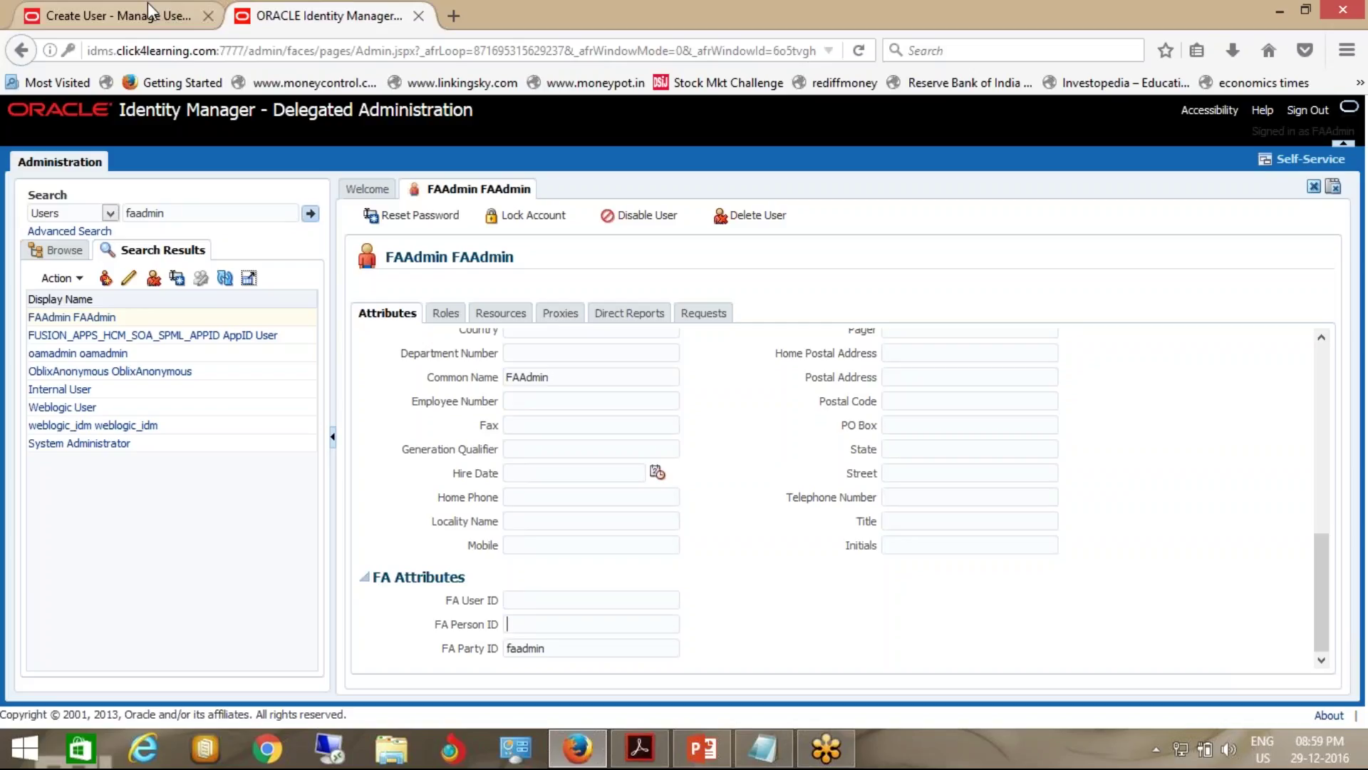
Review the user types again, leaving Full-Time Employee, and return to the Fusion Create User form.
{"action": "left_click", "coordinate": [338, 11]}
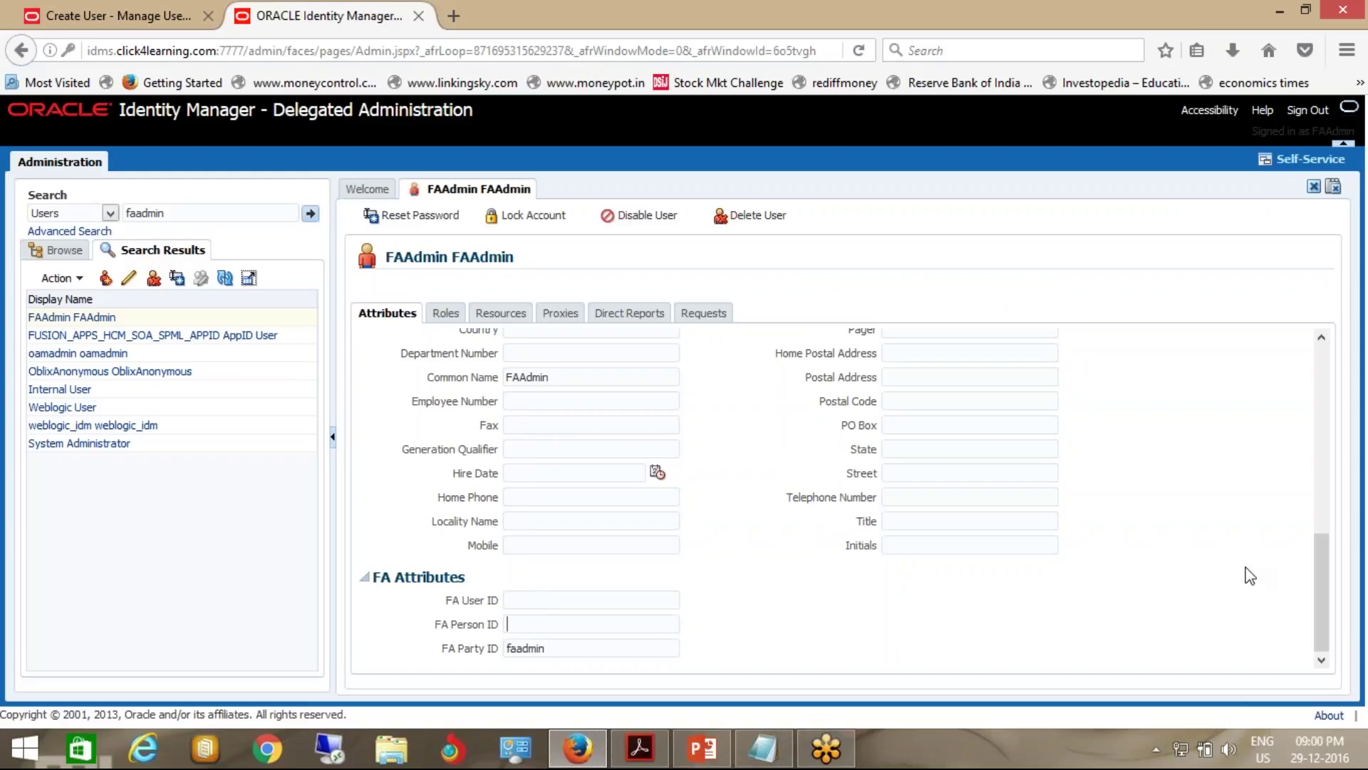
{"action": "scroll", "coordinate": [1322, 584], "scroll_direction": "up", "scroll_amount": 3}
{"action": "scroll", "coordinate": [1322, 498], "scroll_direction": "up", "scroll_amount": 5}
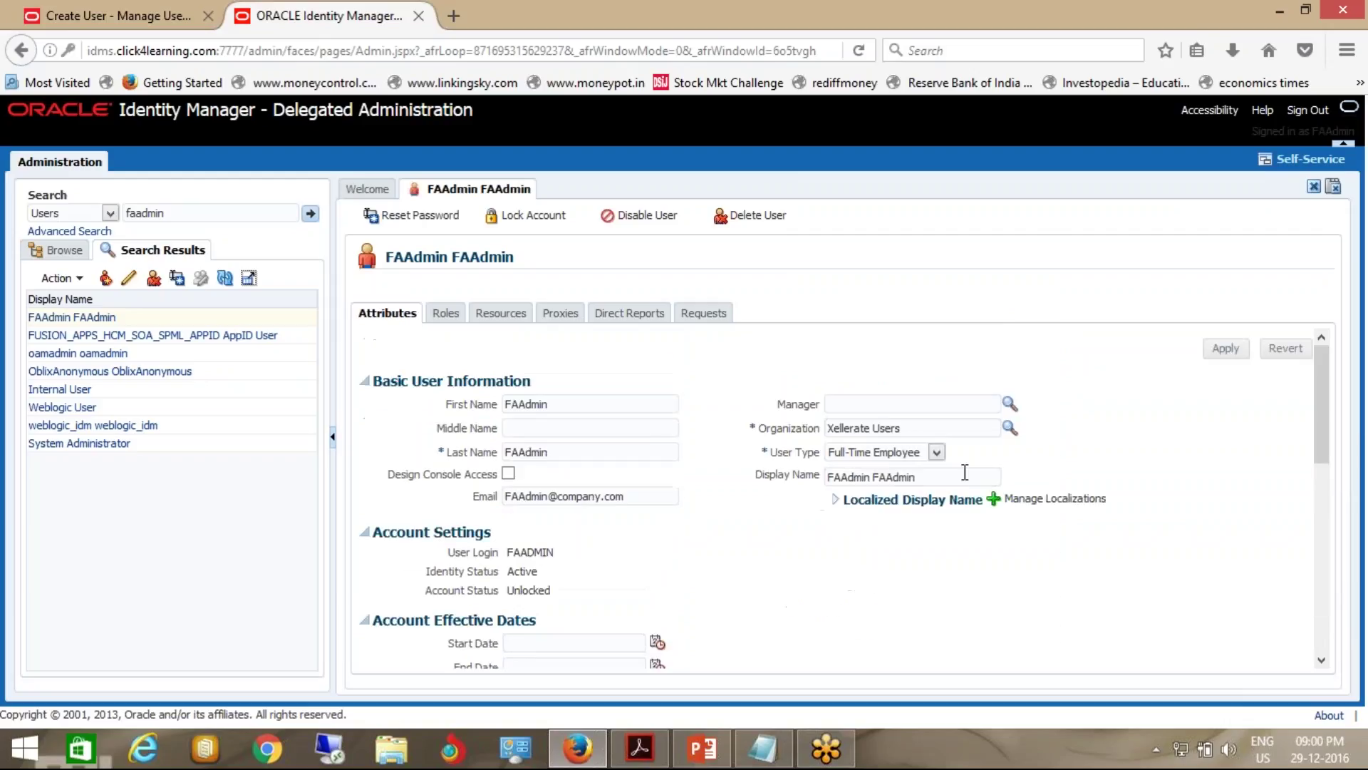
{"action": "left_click", "coordinate": [936, 452]}
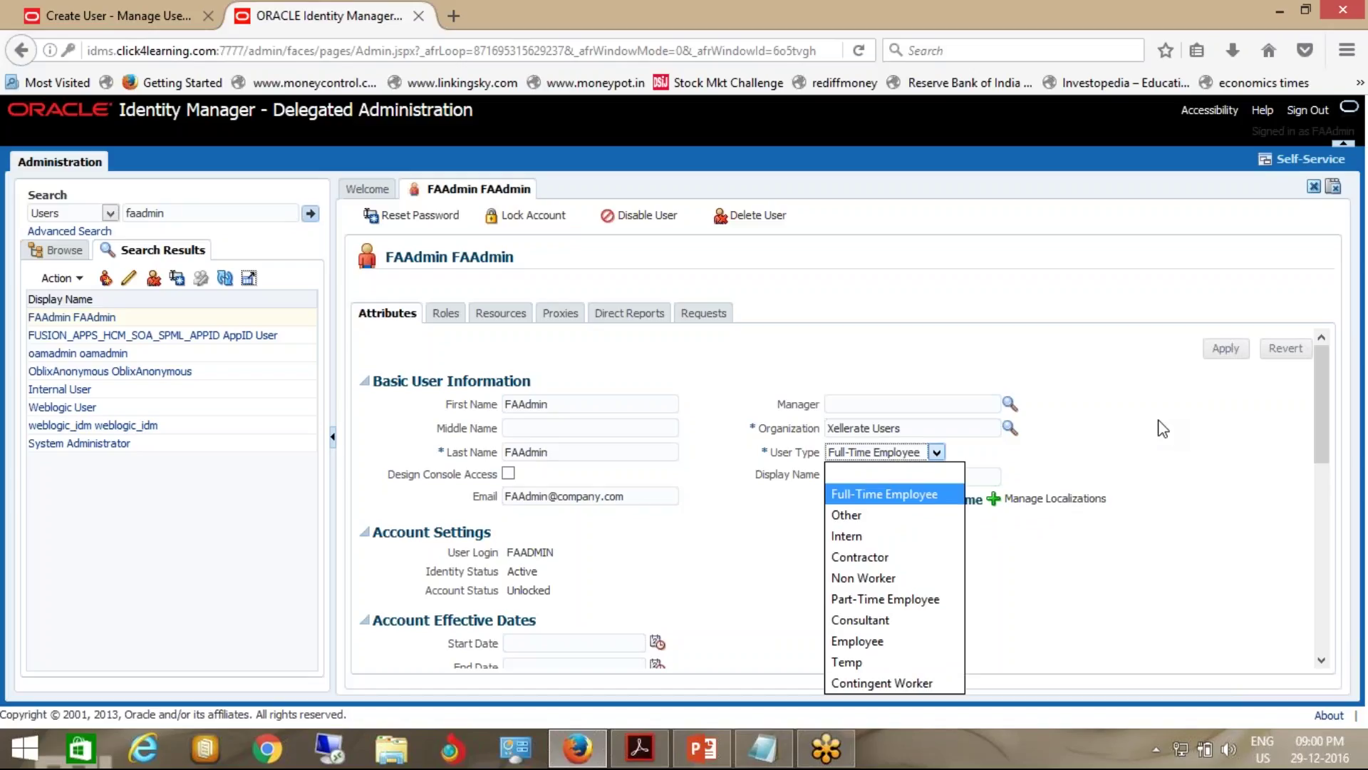
{"action": "left_click", "coordinate": [1163, 429]}
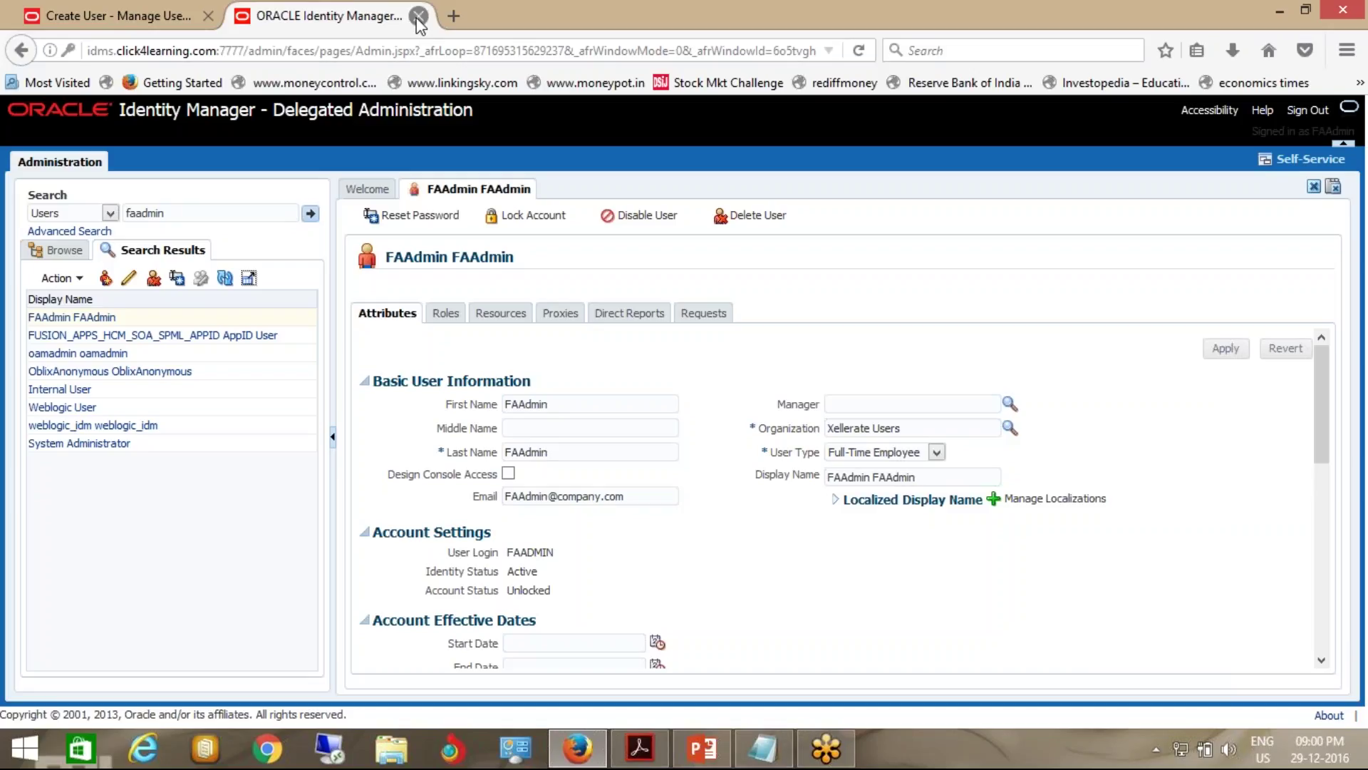
{"action": "left_click", "coordinate": [62, 12]}
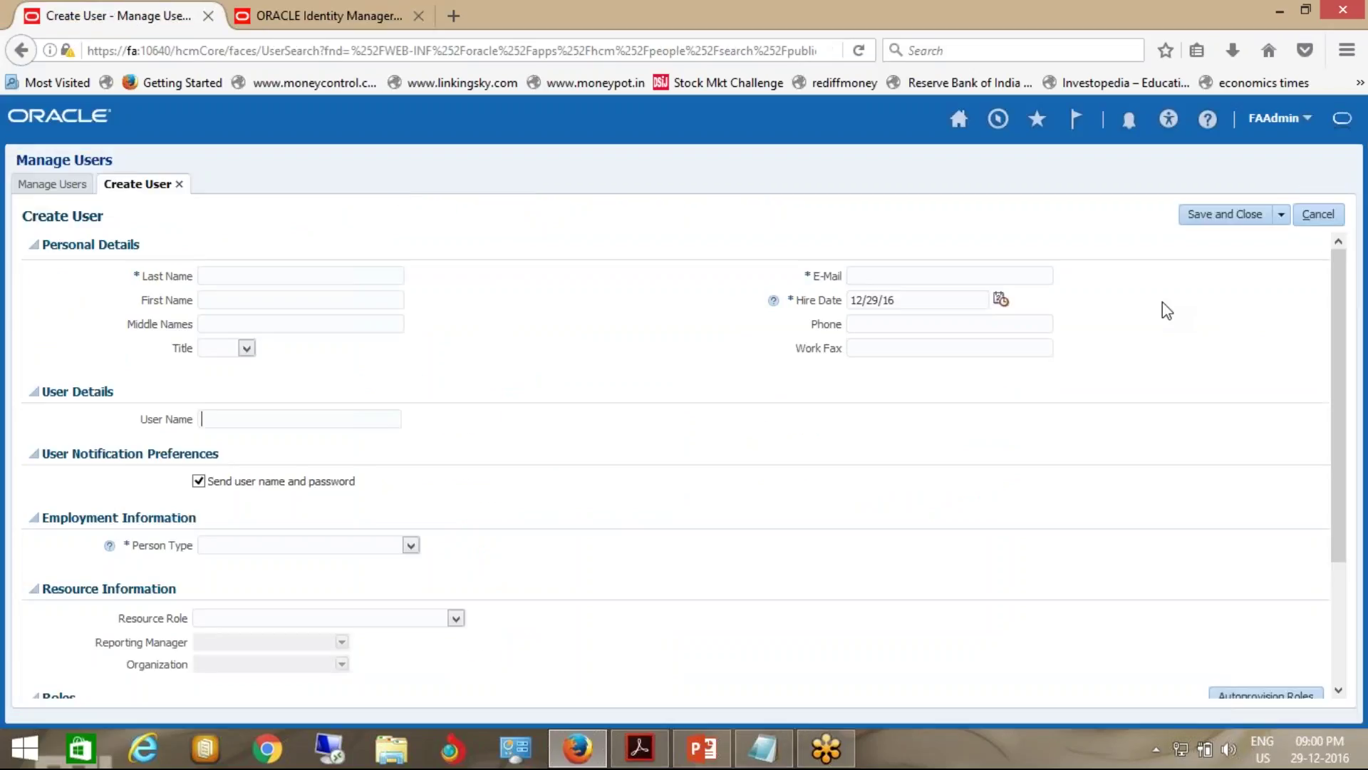
Cancel the unfinished user, recheck FAAdmin in Identity Manager, and choose Setup and Maintenance from Settings.
{"action": "left_click", "coordinate": [1319, 218]}
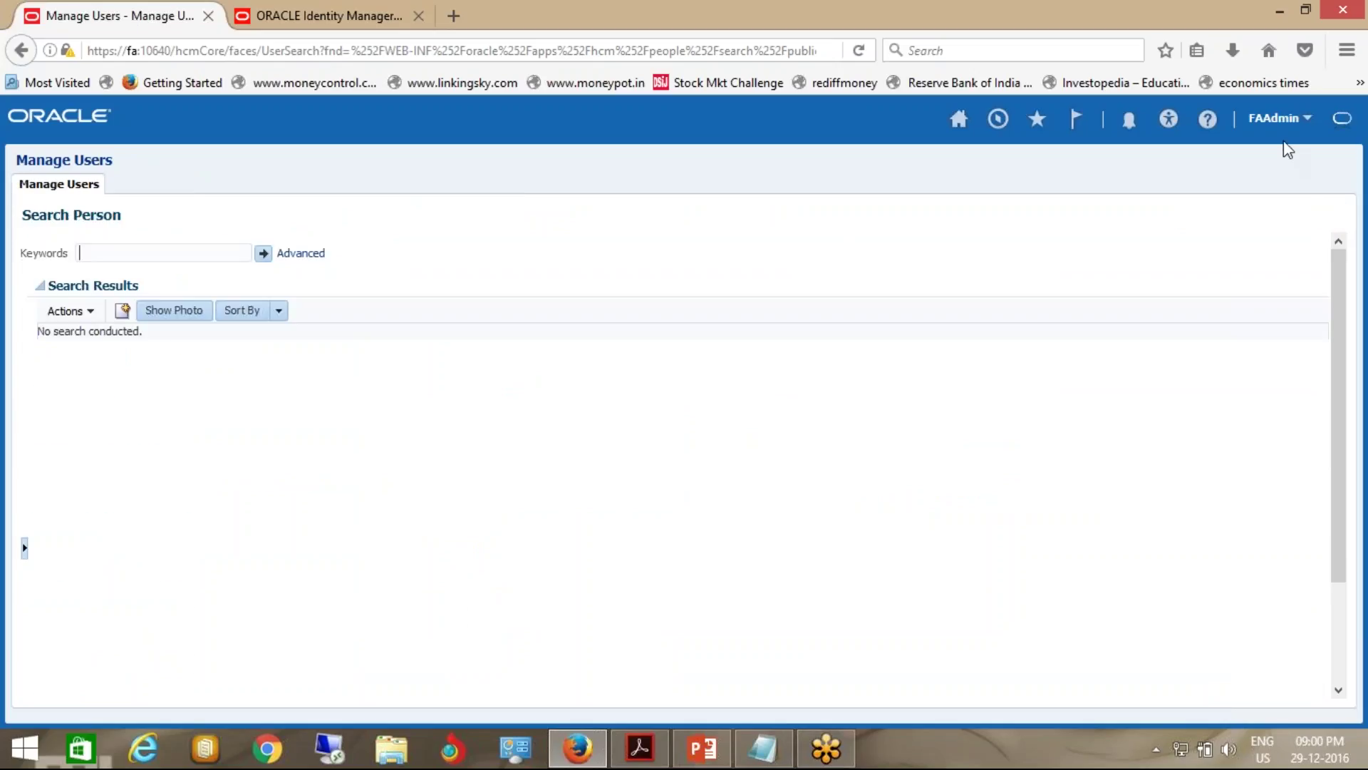
{"action": "left_click", "coordinate": [1274, 120]}
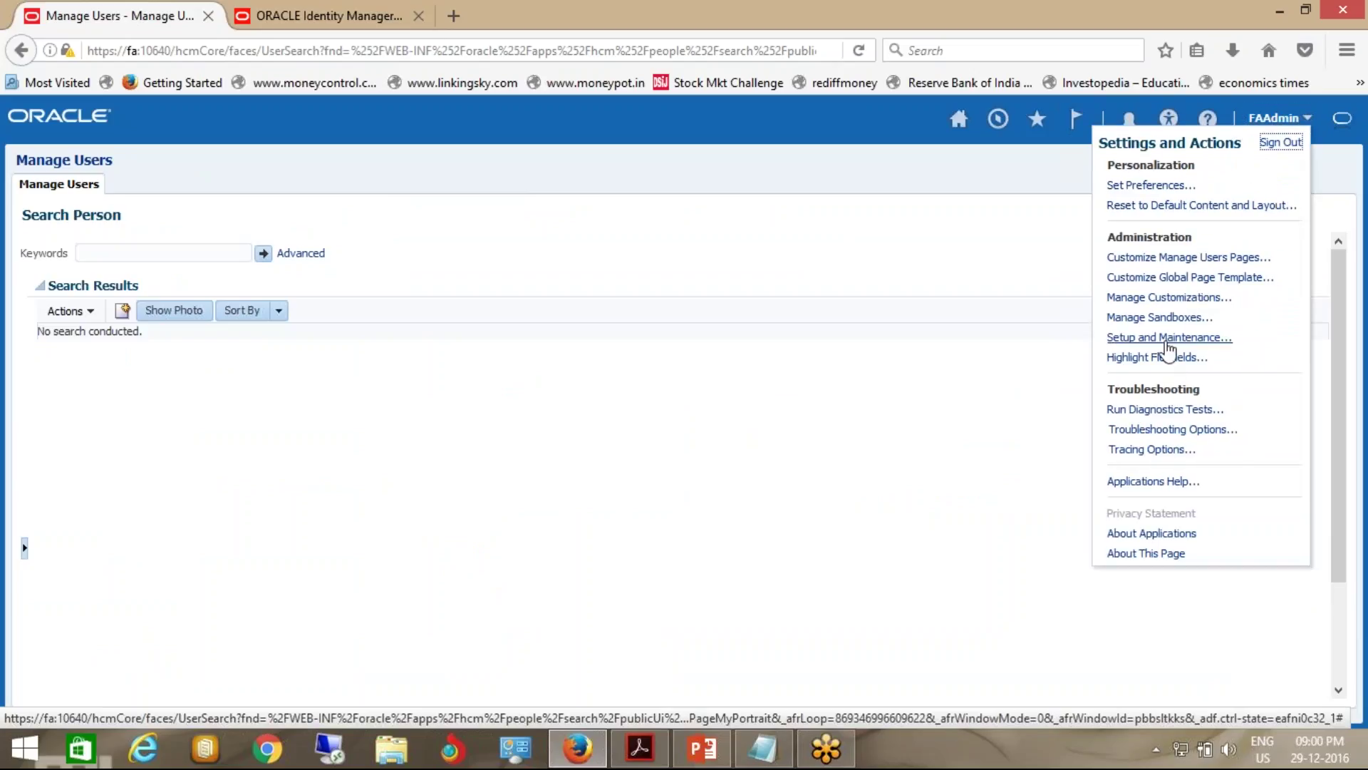
{"action": "left_click", "coordinate": [328, 16]}
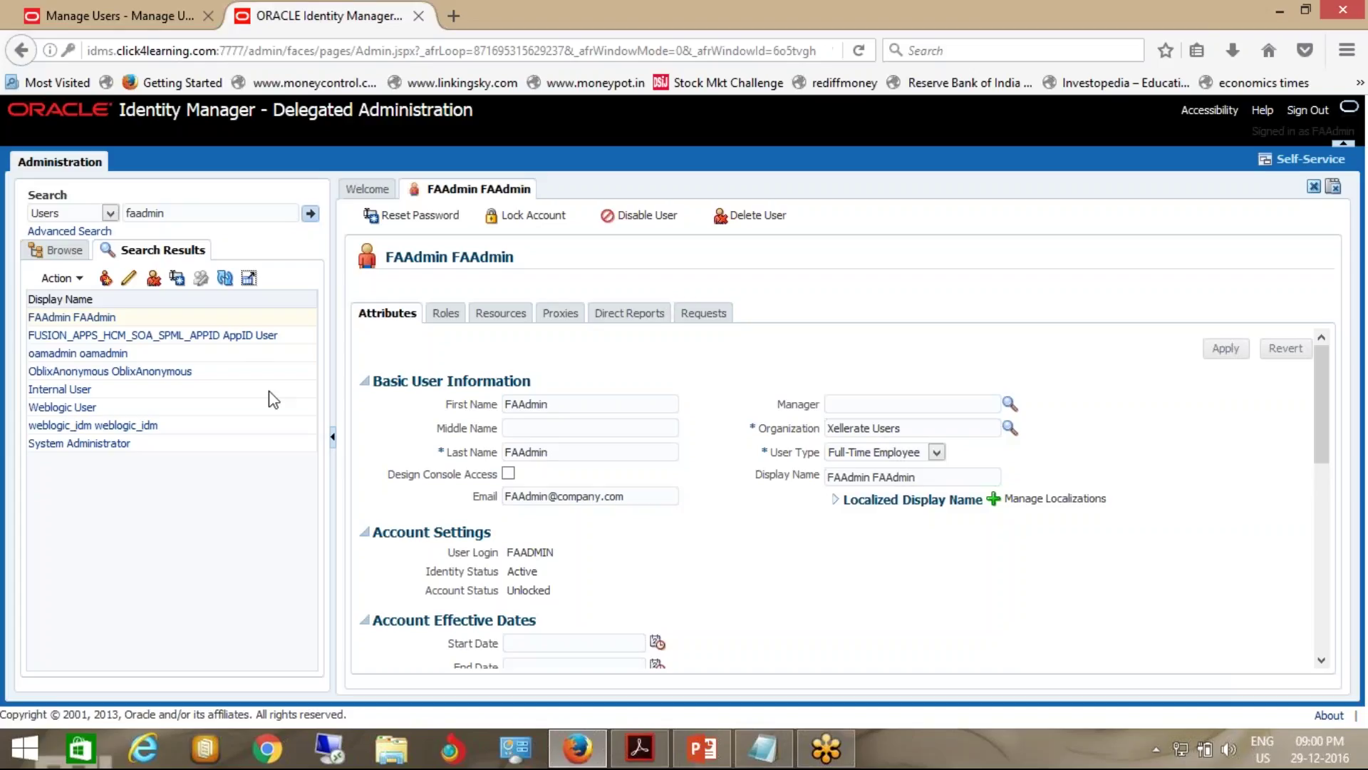
{"action": "left_click", "coordinate": [100, 316]}
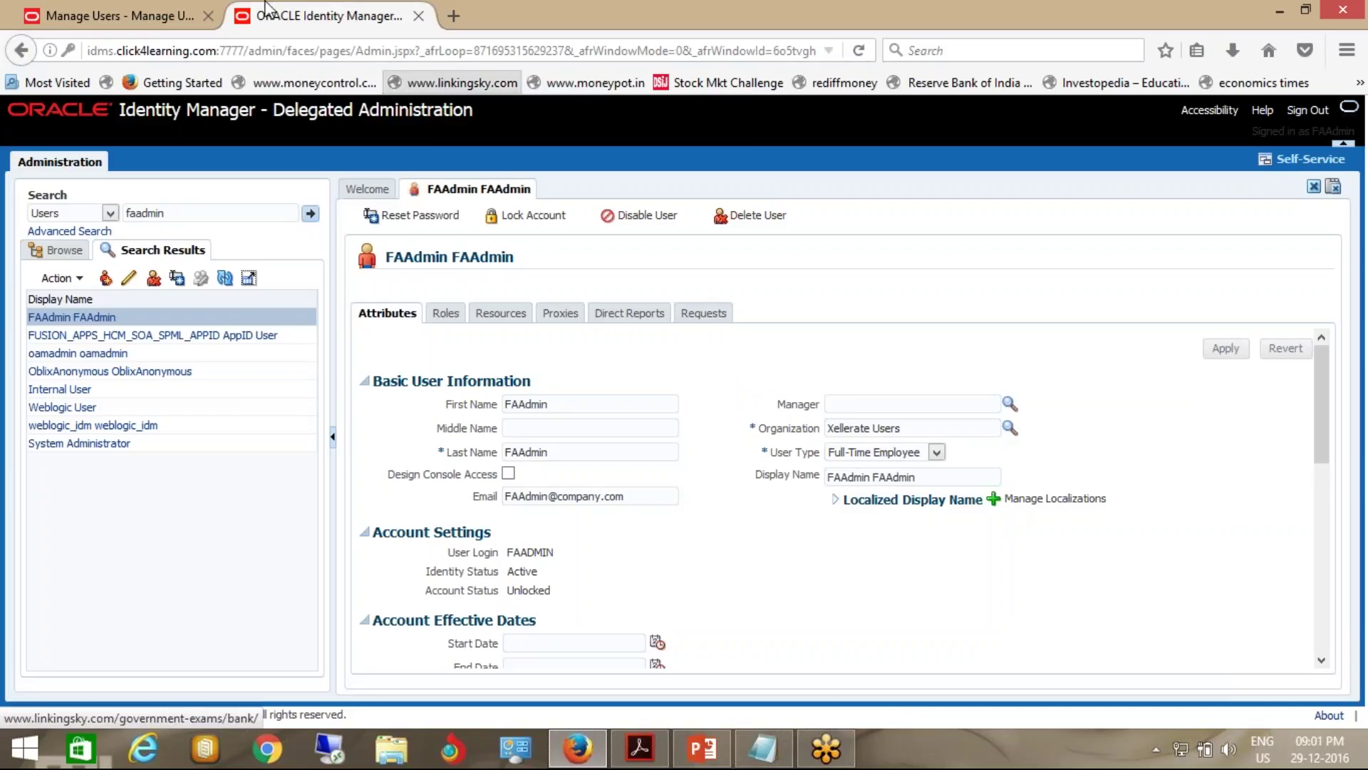
{"action": "left_click", "coordinate": [163, 10]}
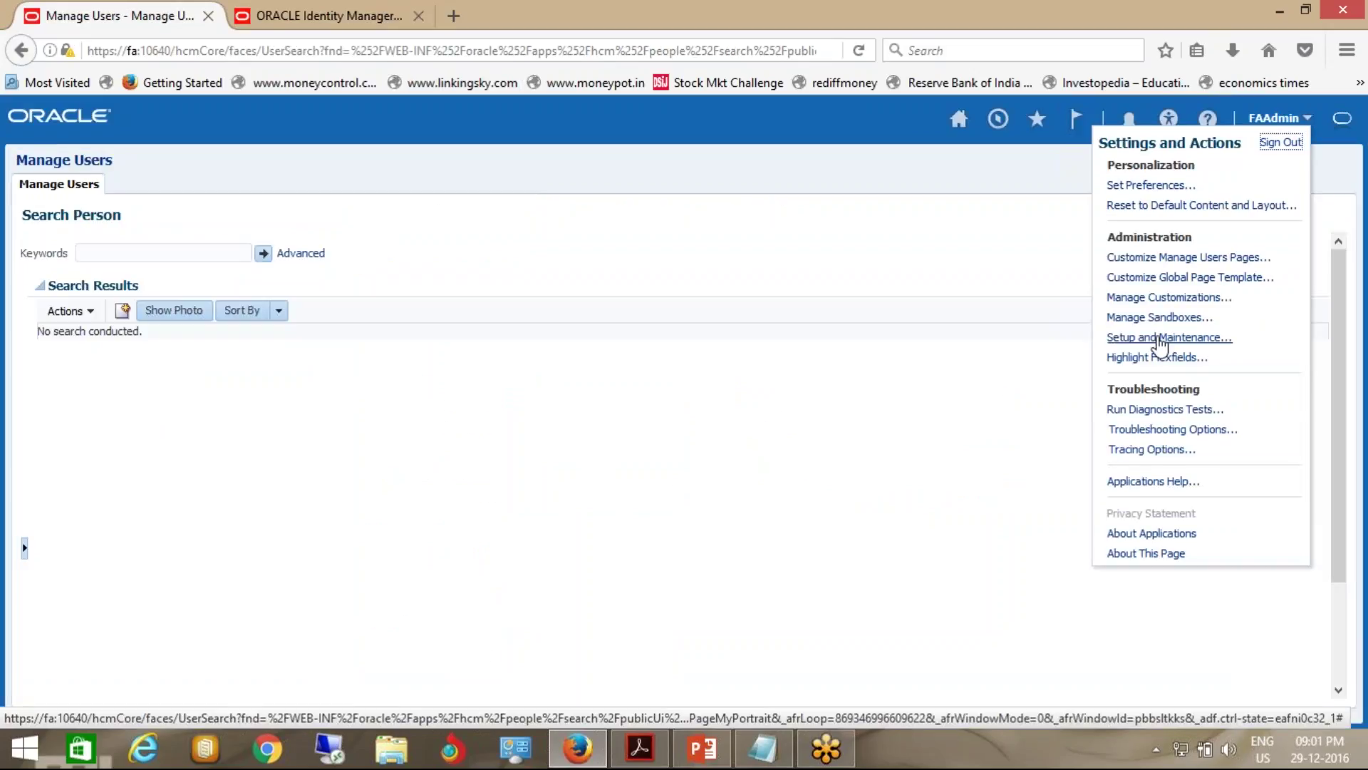
{"action": "left_click", "coordinate": [1155, 339]}
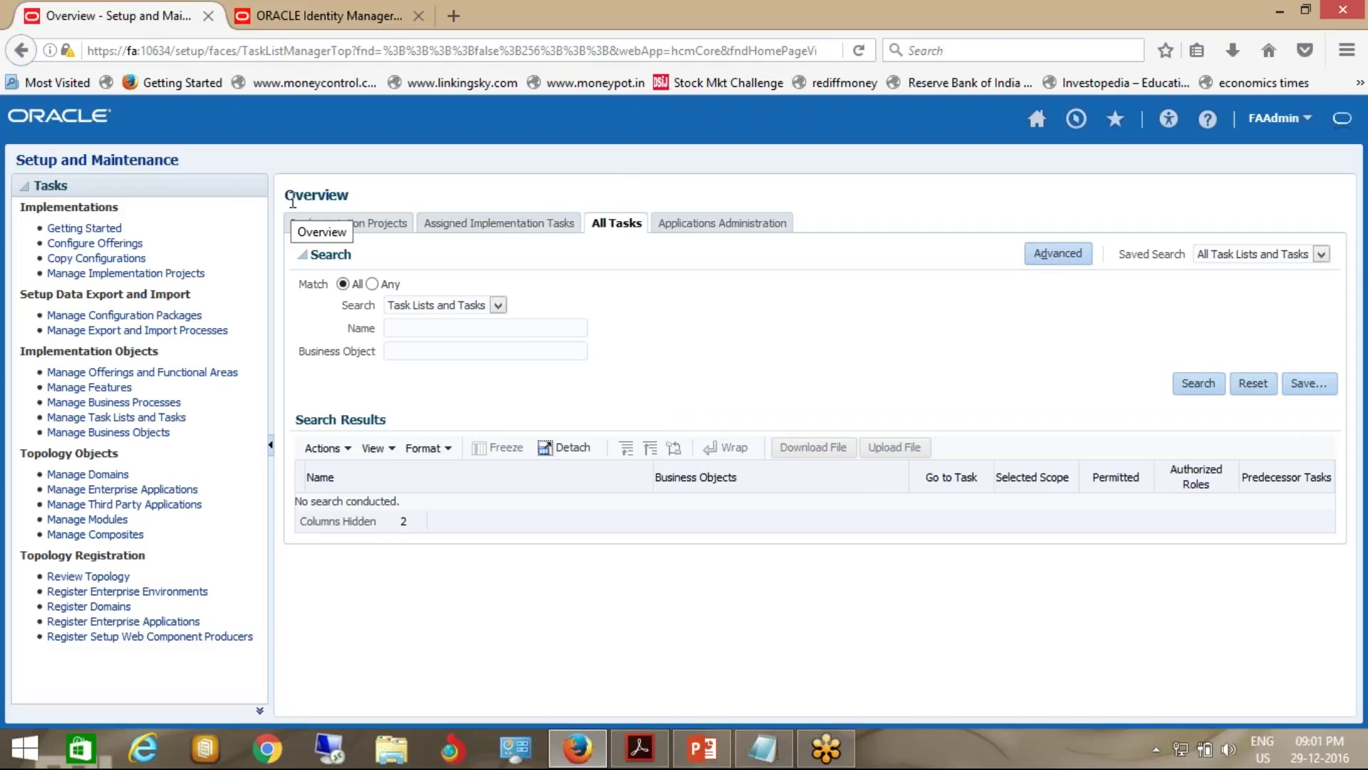
Recheck FAAdmin's Xellerate Users organization, then return to the Setup and Maintenance overview.
{"action": "left_click", "coordinate": [328, 15]}
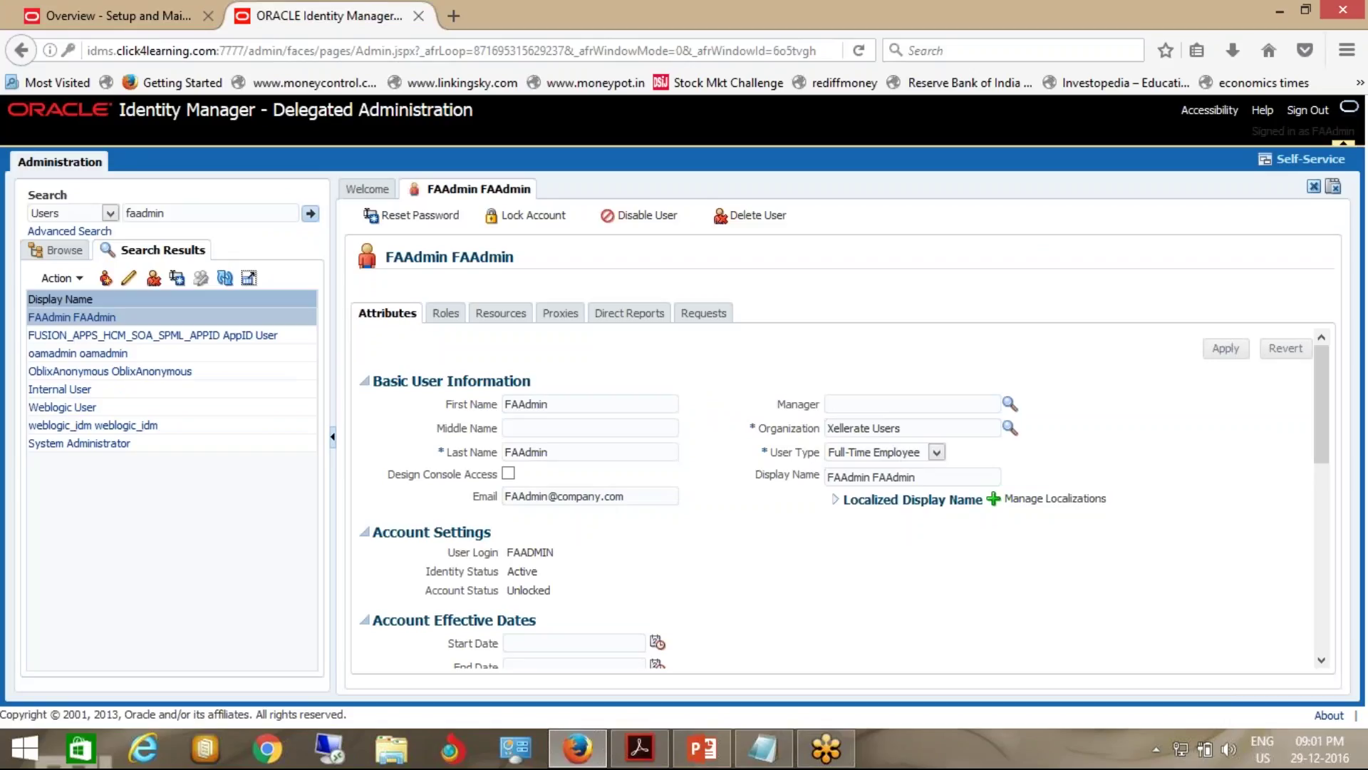
{"action": "left_click", "coordinate": [953, 431]}
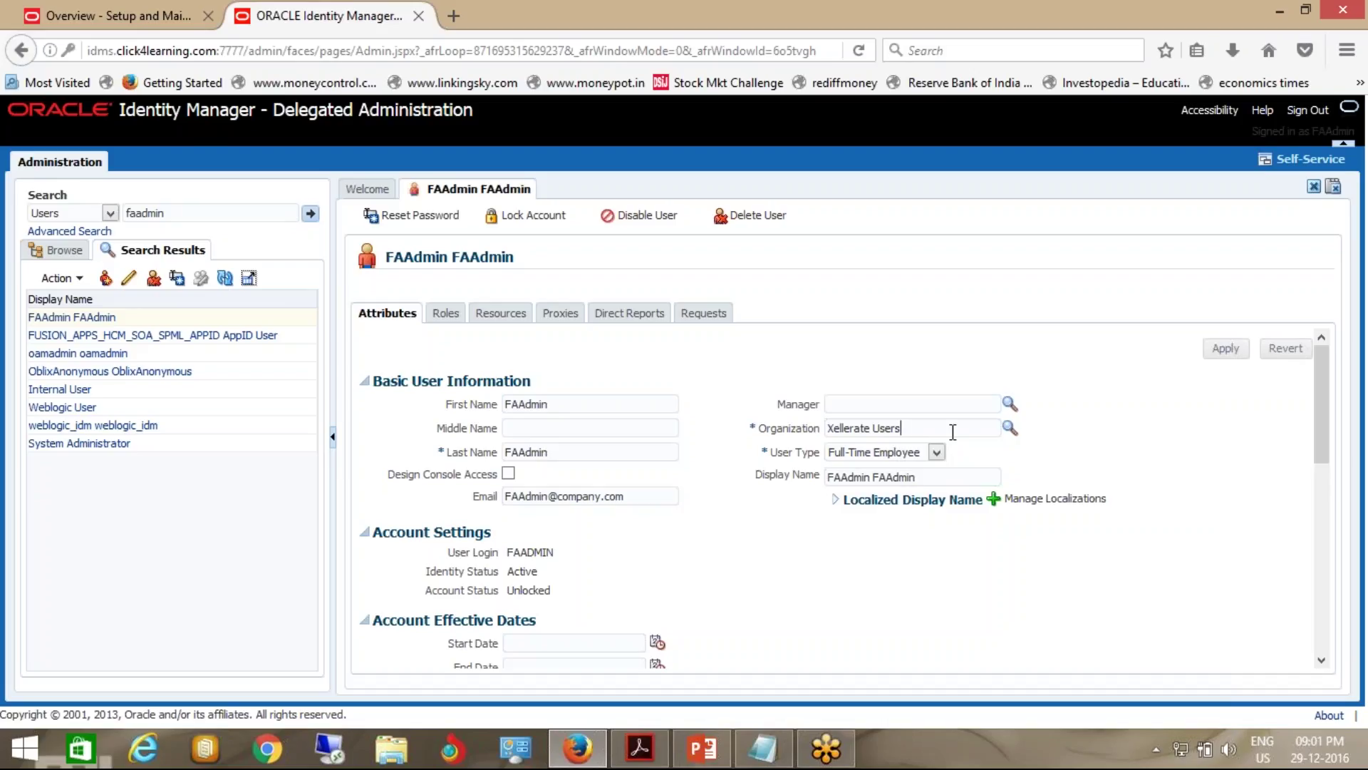
{"action": "left_click", "coordinate": [114, 15]}
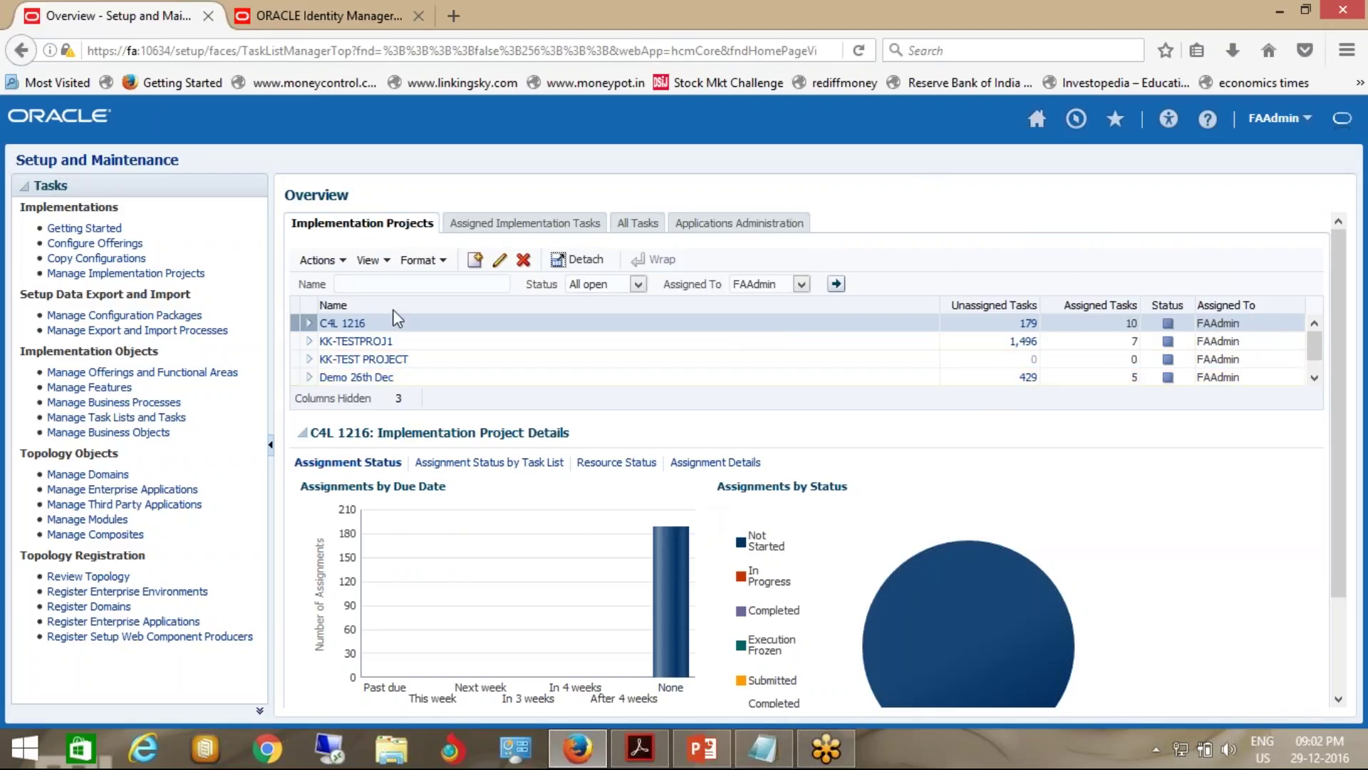
{"action": "mouse_move", "coordinate": [1005, 560]}
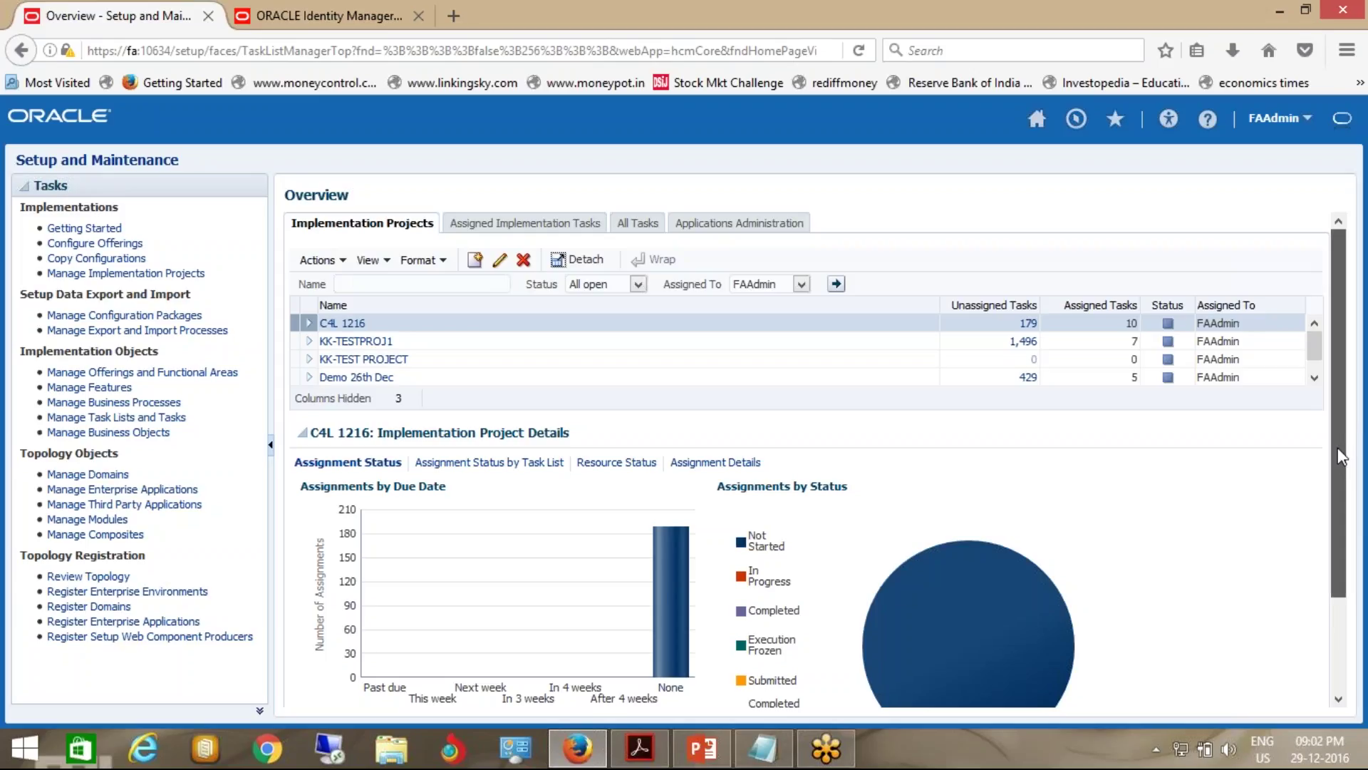
{"action": "left_click_drag", "start_coordinate": [1340, 457], "coordinate": [1341, 565]}
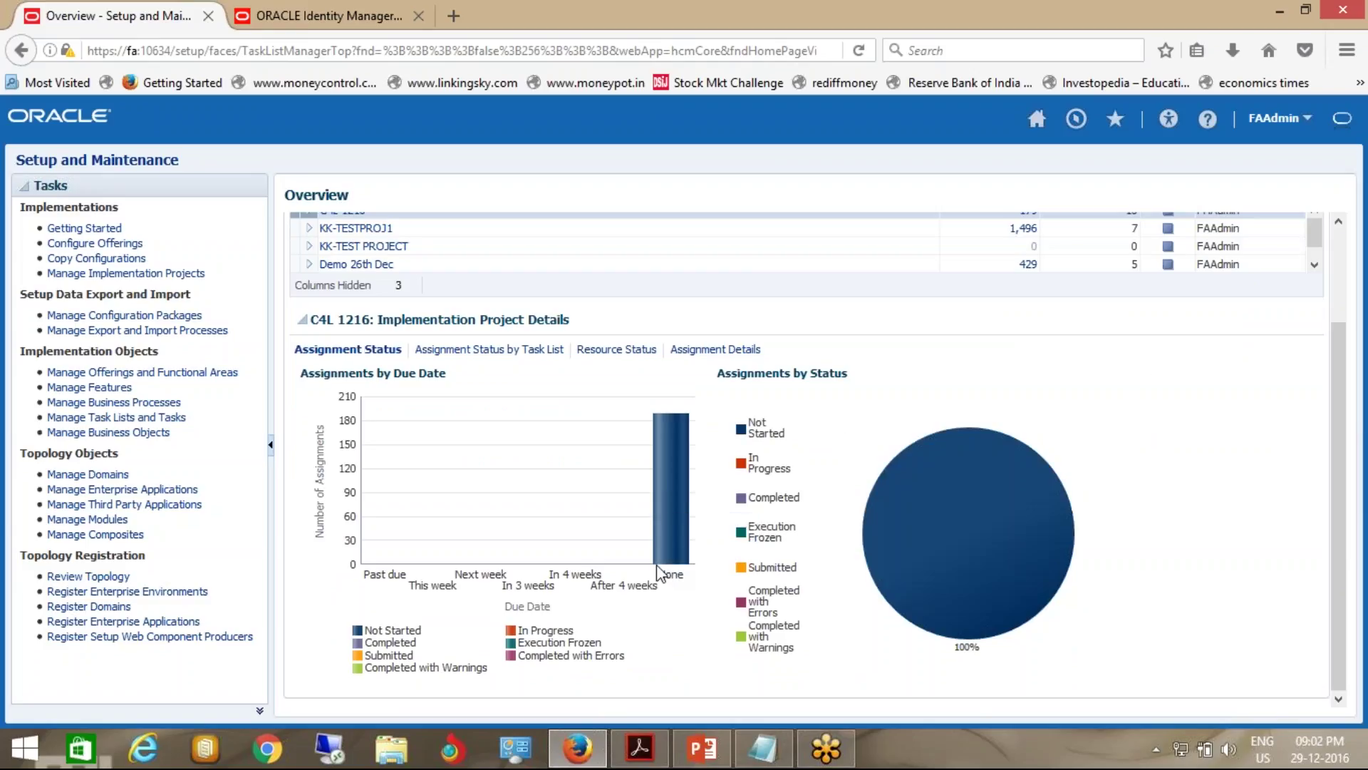
{"action": "mouse_move", "coordinate": [953, 482]}
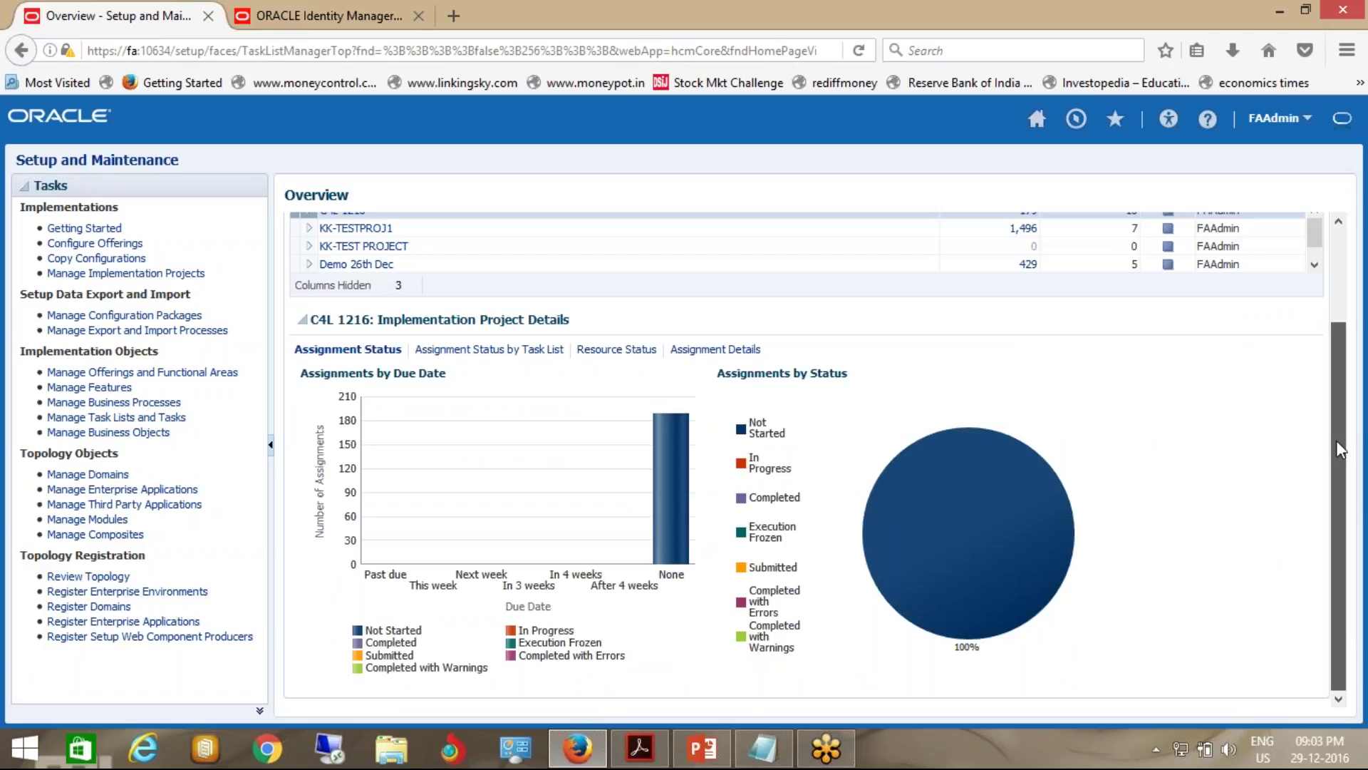
{"action": "scroll", "coordinate": [742, 391], "scroll_direction": "up", "scroll_amount": 3}
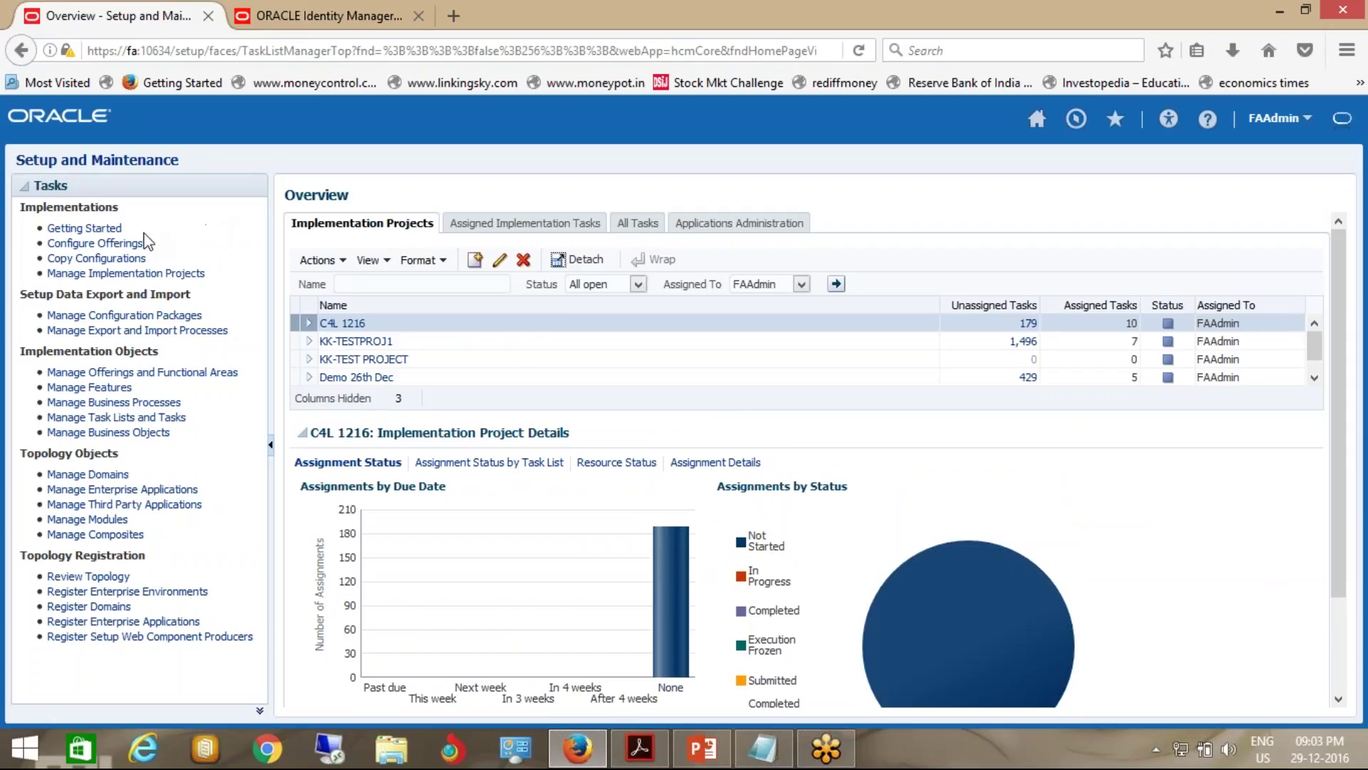
Open Getting Started from the Tasks pane and scroll through the Offerings grid.
{"action": "left_click", "coordinate": [88, 244]}
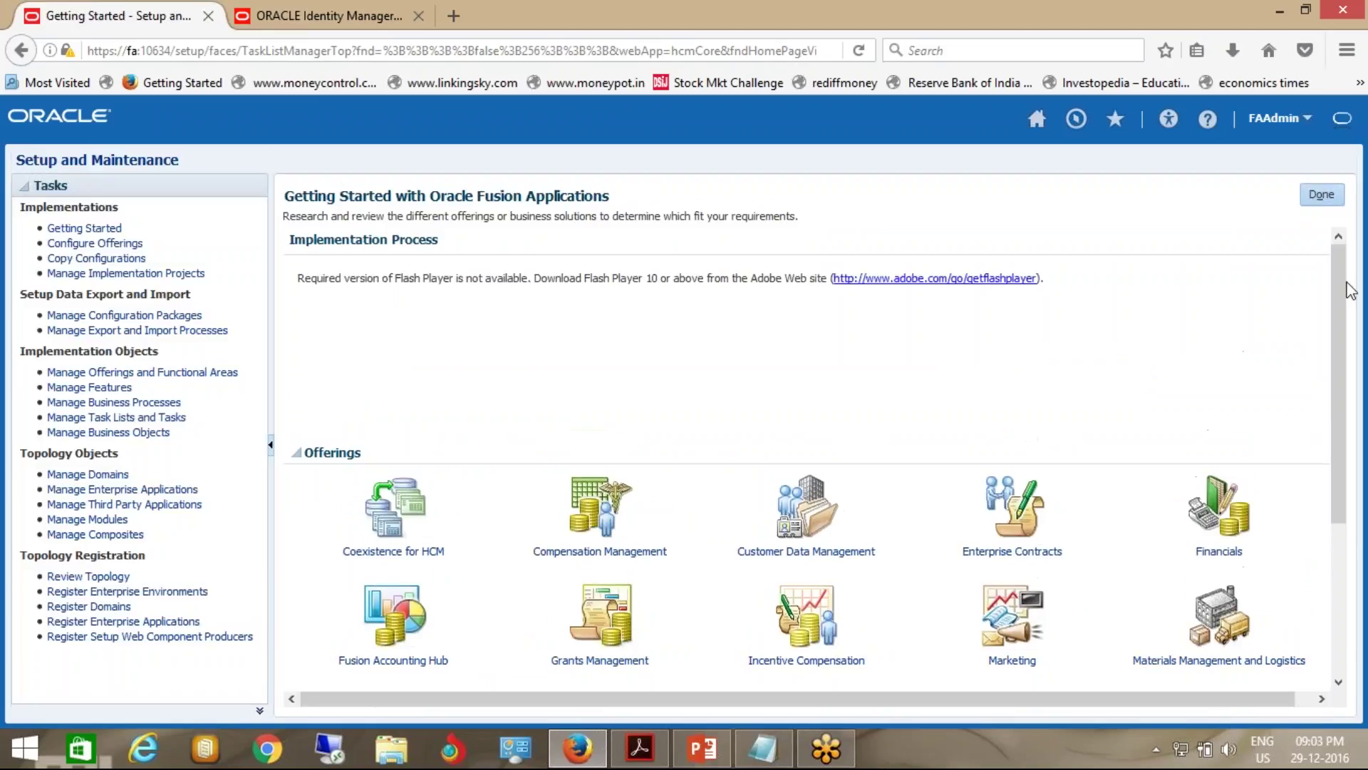
{"action": "left_click_drag", "start_coordinate": [1347, 284], "coordinate": [1343, 465]}
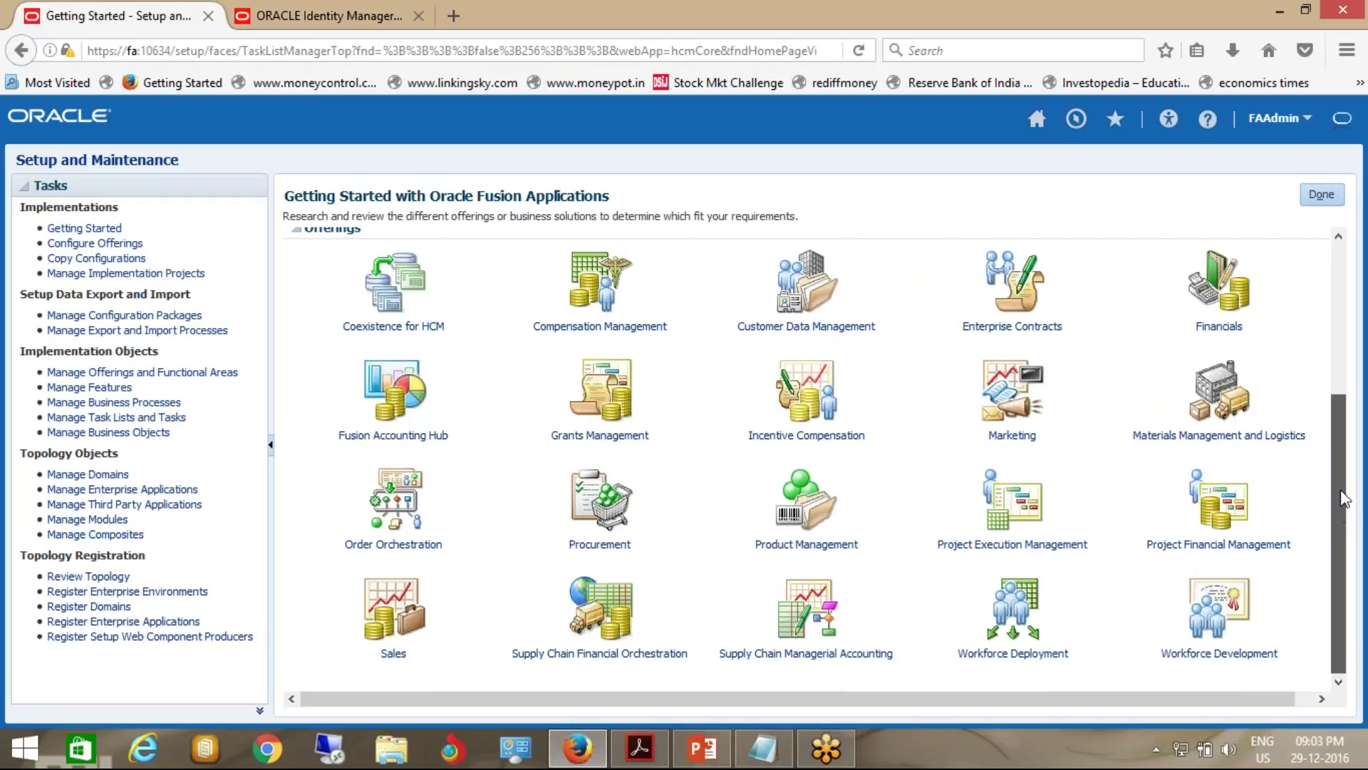
{"action": "left_click_drag", "start_coordinate": [1344, 496], "coordinate": [1337, 447]}
{"action": "scroll", "coordinate": [1332, 448], "scroll_direction": "down", "scroll_amount": 1}
{"action": "mouse_move", "coordinate": [1347, 476]}
{"action": "left_mouse_down"}
{"action": "mouse_move", "coordinate": [1347, 400]}
{"action": "mouse_move", "coordinate": [1348, 470]}
{"action": "left_mouse_up"}
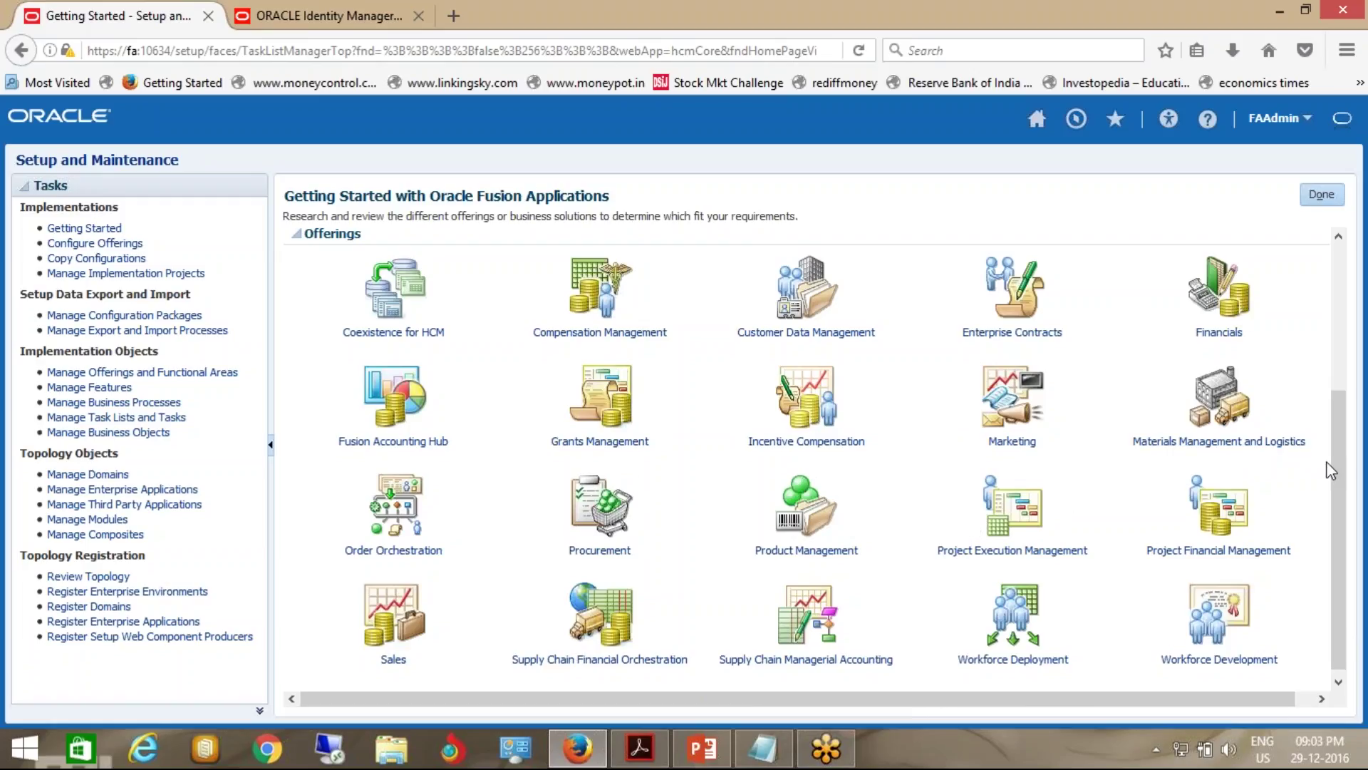
{"action": "left_click_drag", "start_coordinate": [1328, 473], "coordinate": [221, 217]}
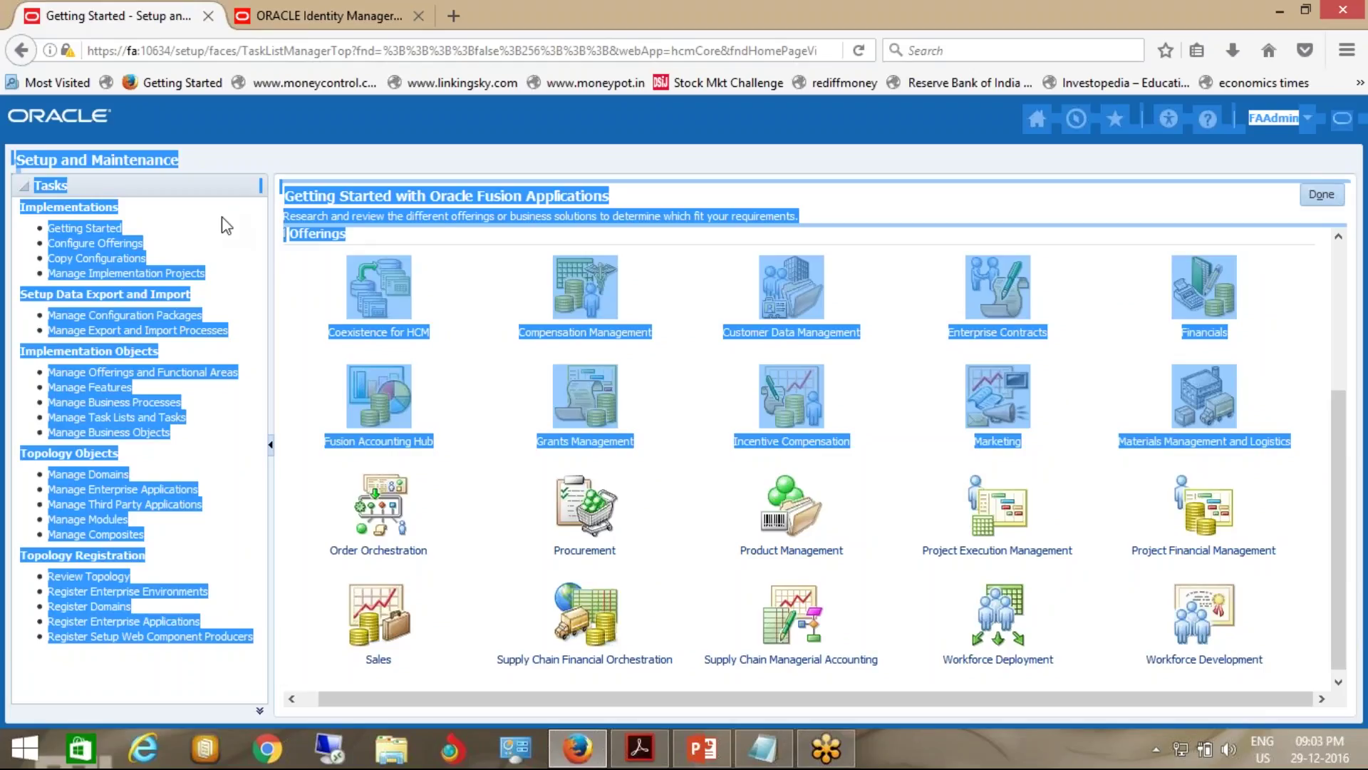
Clear the stray selection and browse the 20 offerings, including Financials, Procurement, Sales and Workforce Deployment.
{"action": "left_click", "coordinate": [221, 216]}
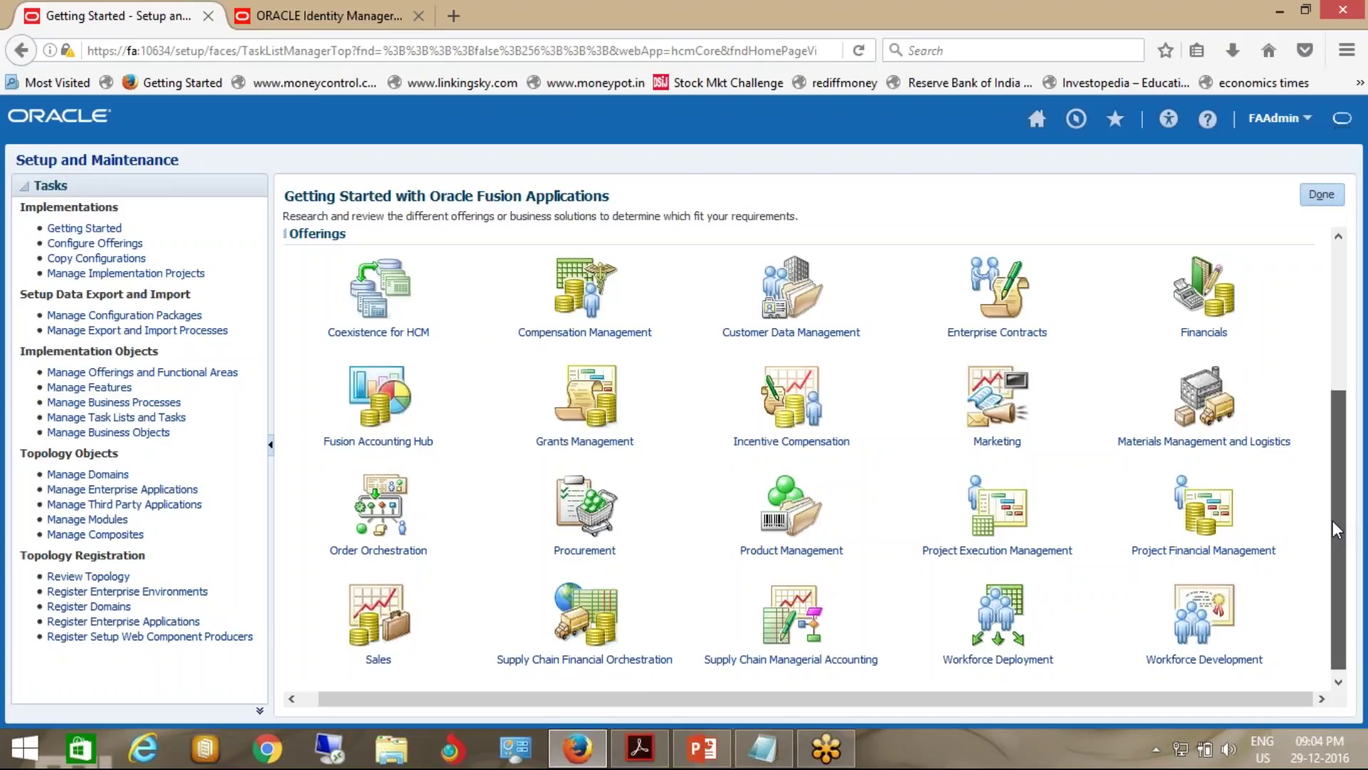
{"action": "left_click_drag", "start_coordinate": [1332, 521], "coordinate": [1332, 526]}
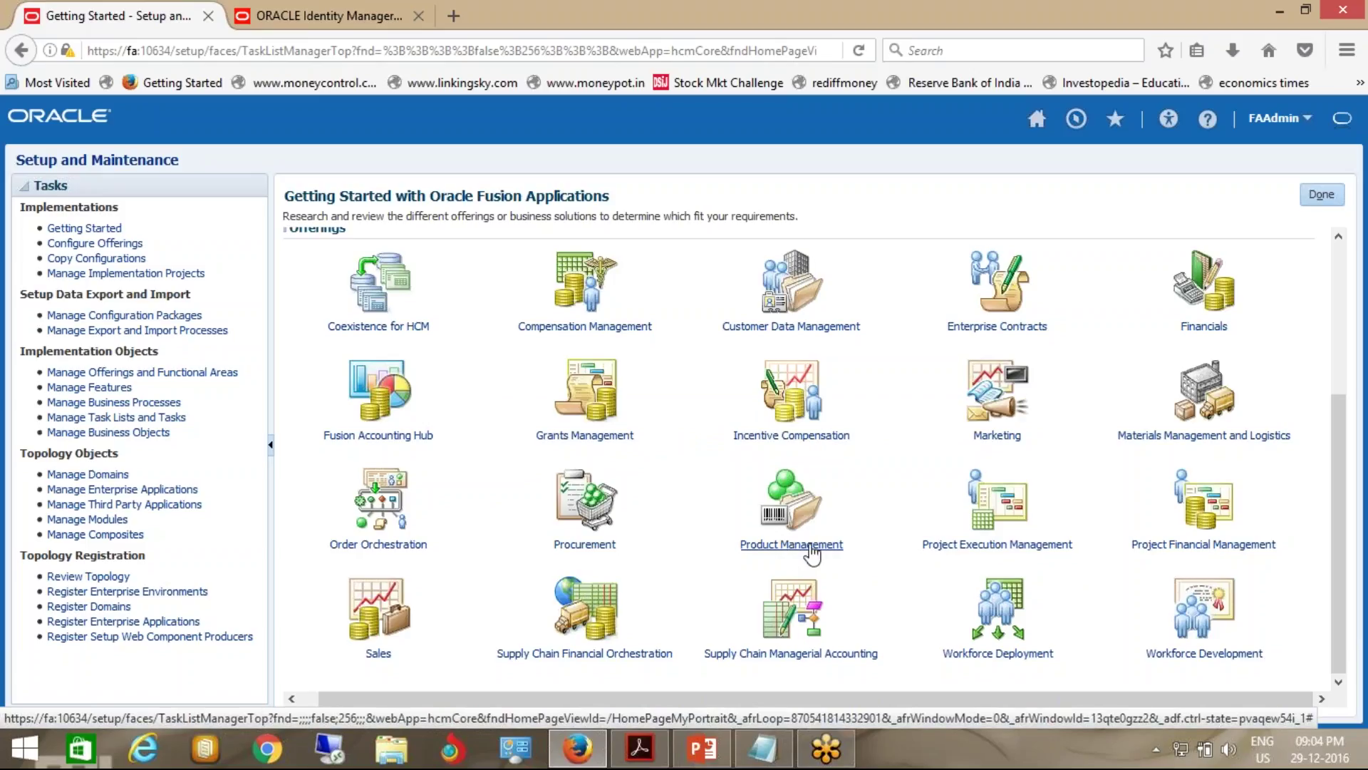
{"action": "left_click", "coordinate": [810, 545]}
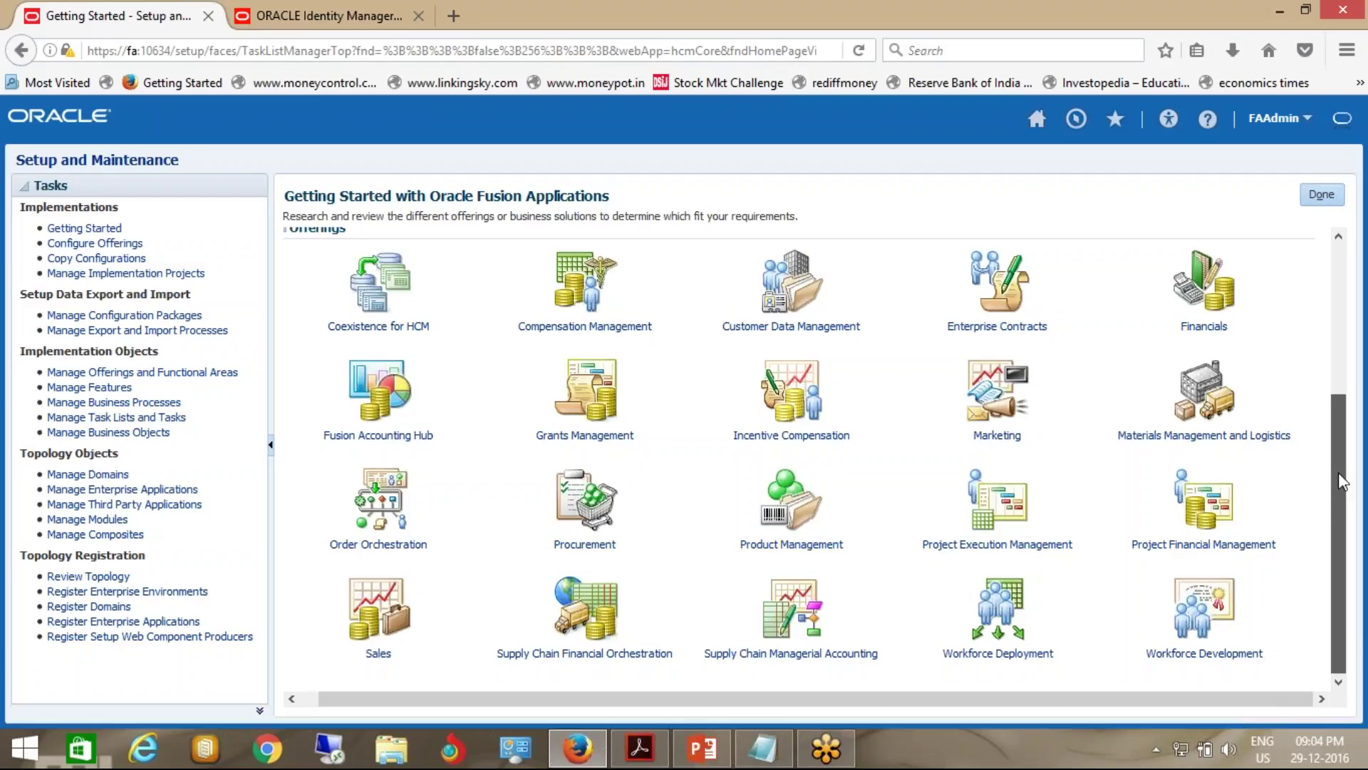
{"action": "scroll", "coordinate": [1342, 482], "scroll_direction": "up", "scroll_amount": 3}
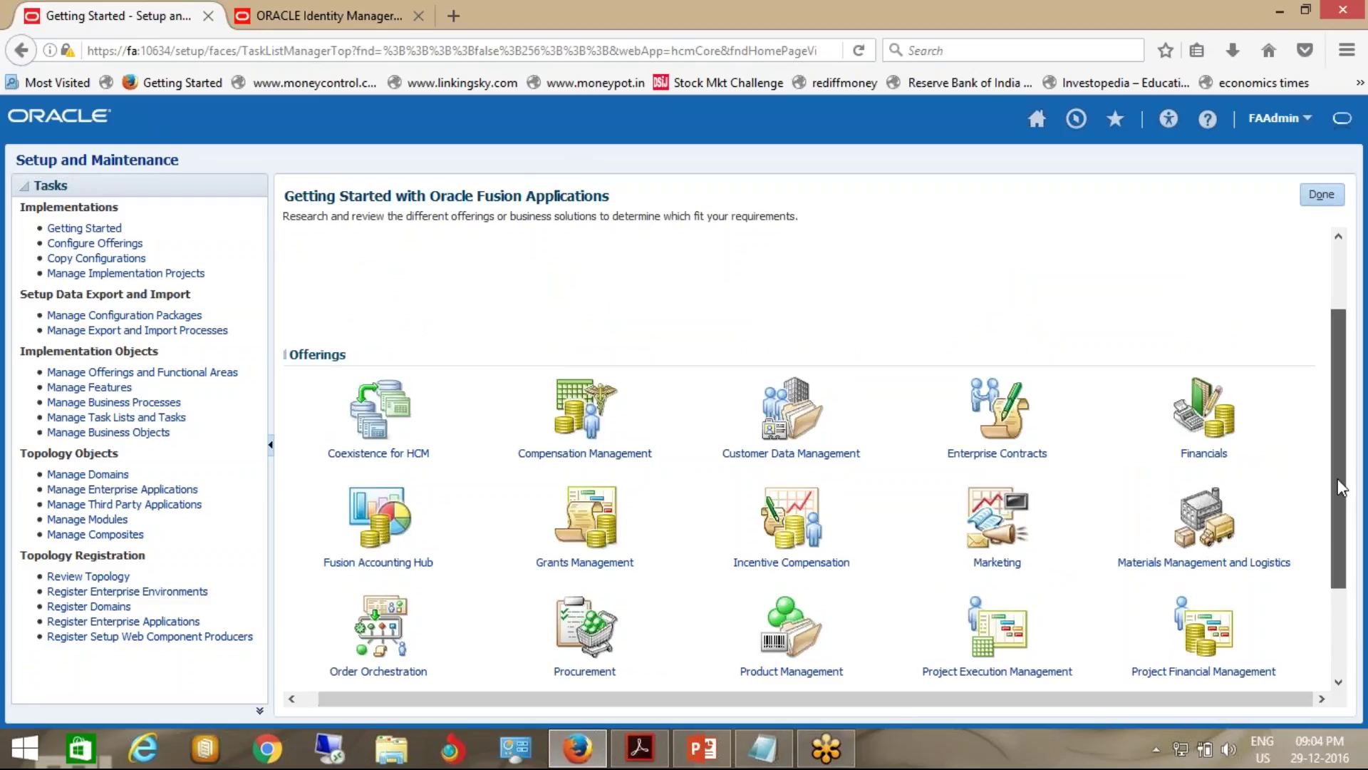
{"action": "scroll", "coordinate": [1341, 488], "scroll_direction": "down", "scroll_amount": 3}
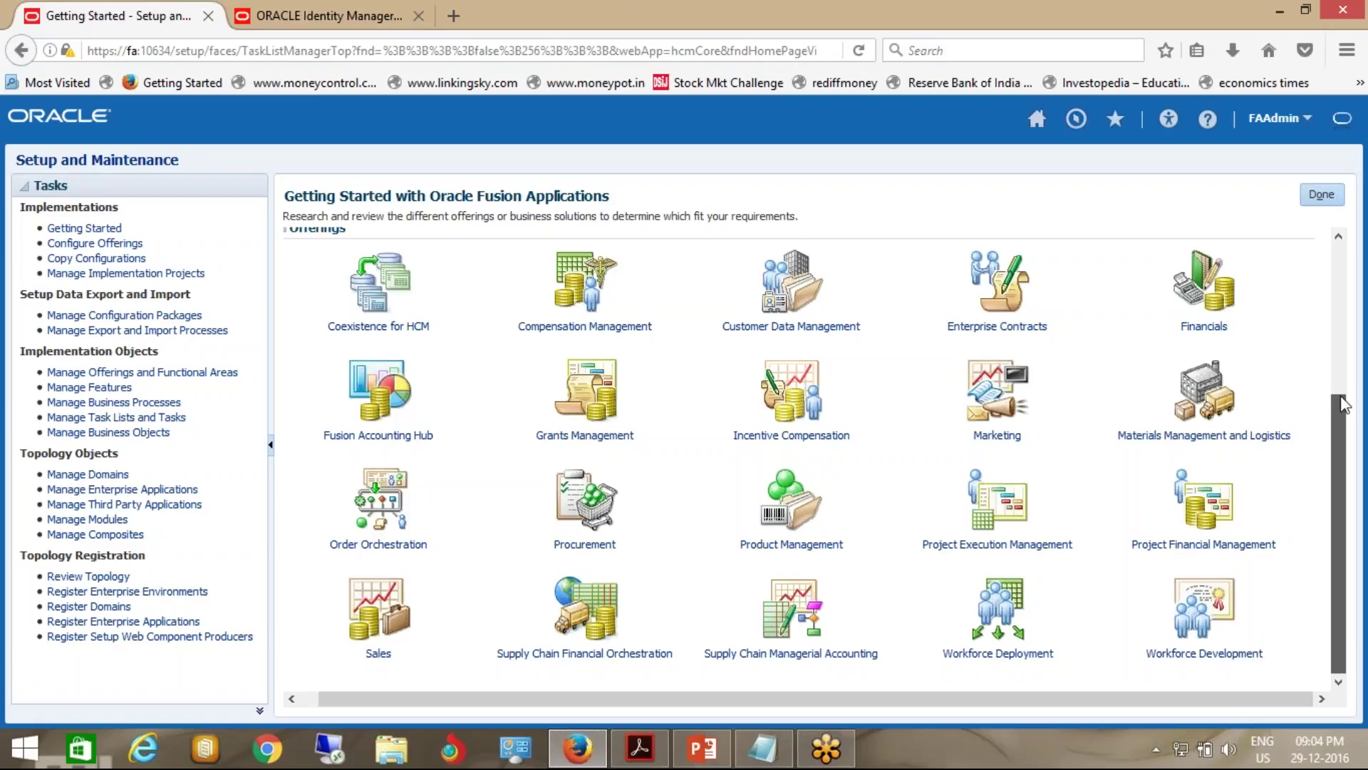
{"action": "left_click_drag", "start_coordinate": [1344, 404], "coordinate": [1362, 242]}
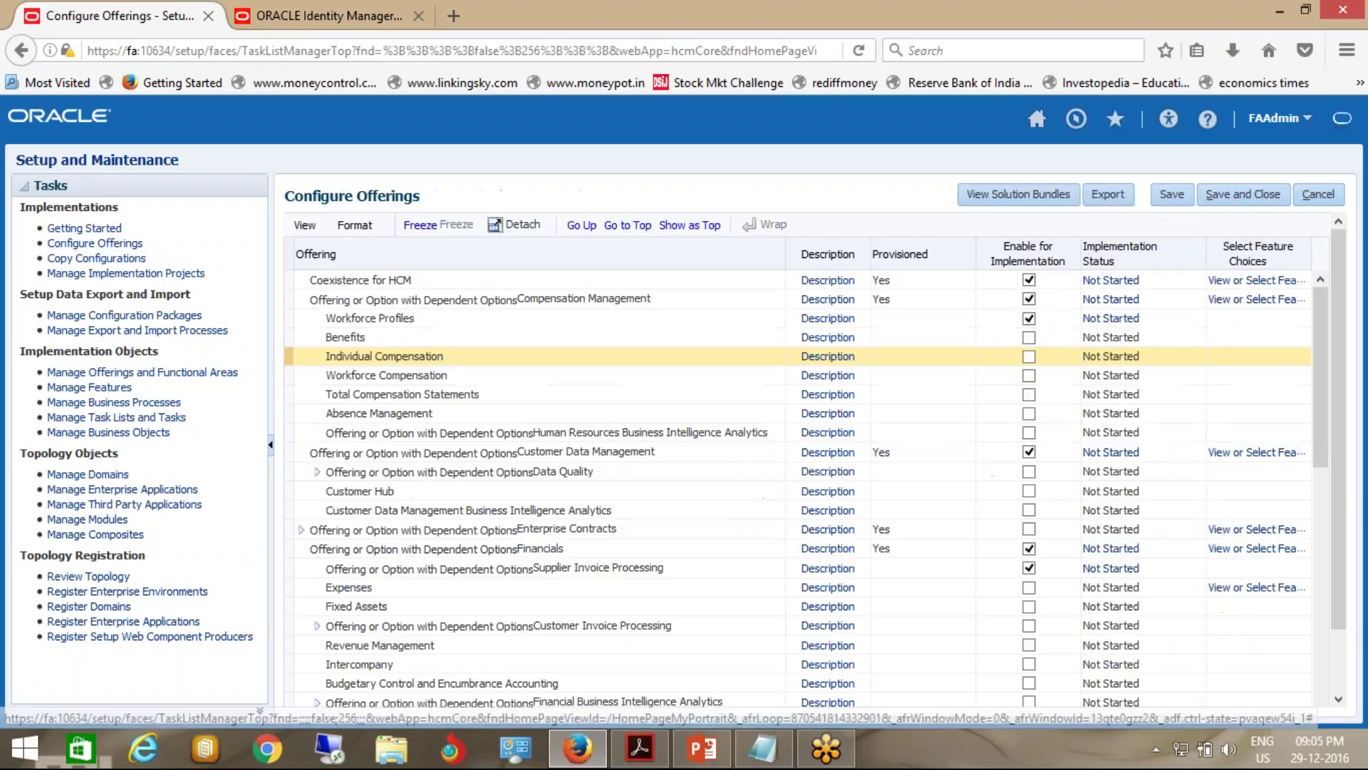
Review the Workforce Profiles, Compensation Management and Revenue Management offerings, and Coexistence for HCM feature choices.
{"action": "left_click", "coordinate": [370, 319]}
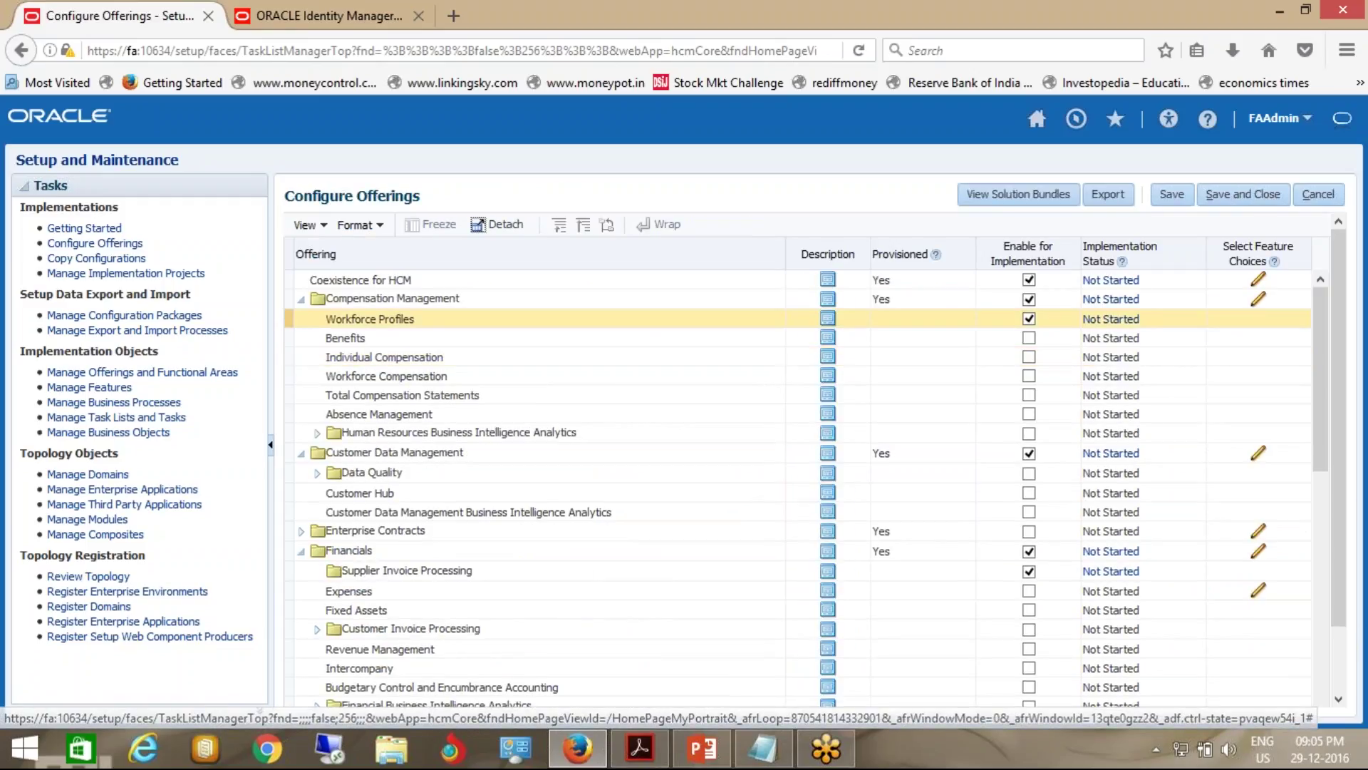
{"action": "left_click", "coordinate": [839, 305]}
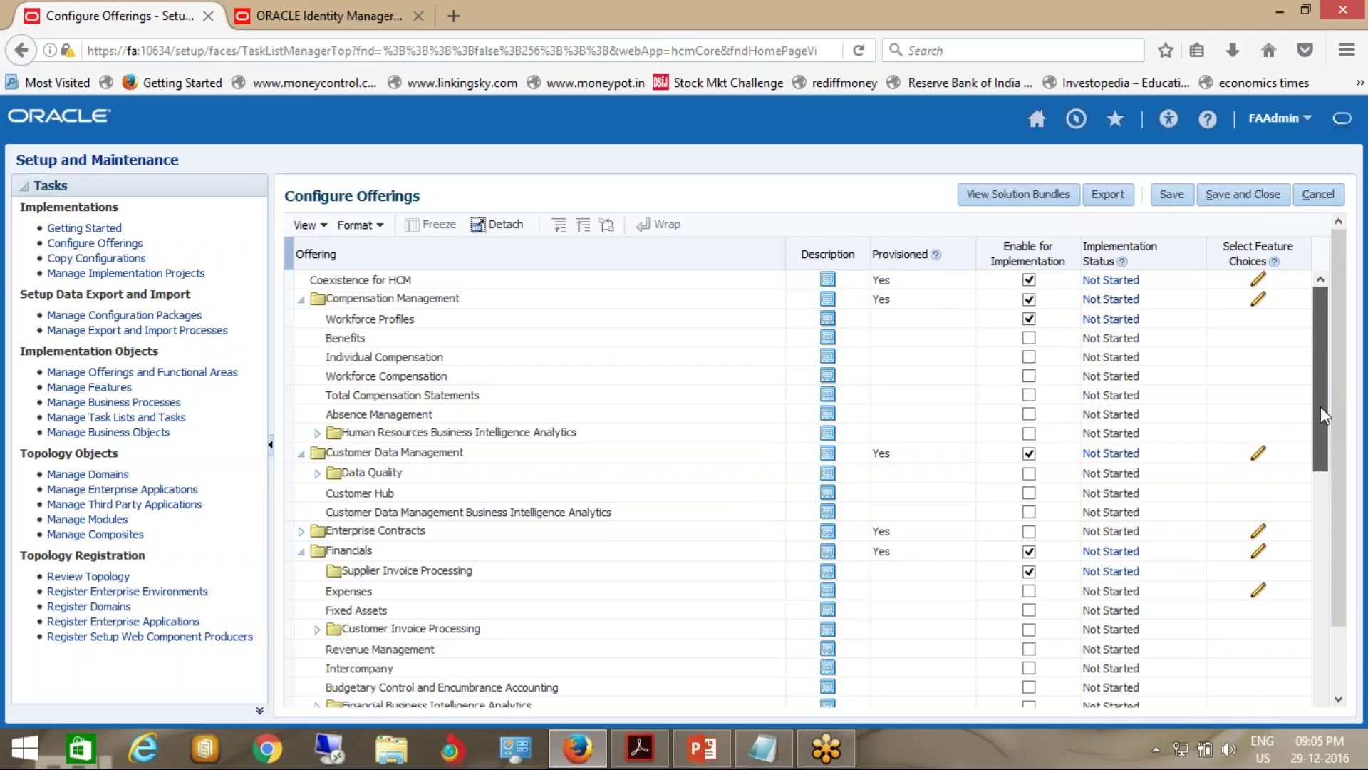
{"action": "left_click_drag", "start_coordinate": [1320, 406], "coordinate": [1319, 451]}
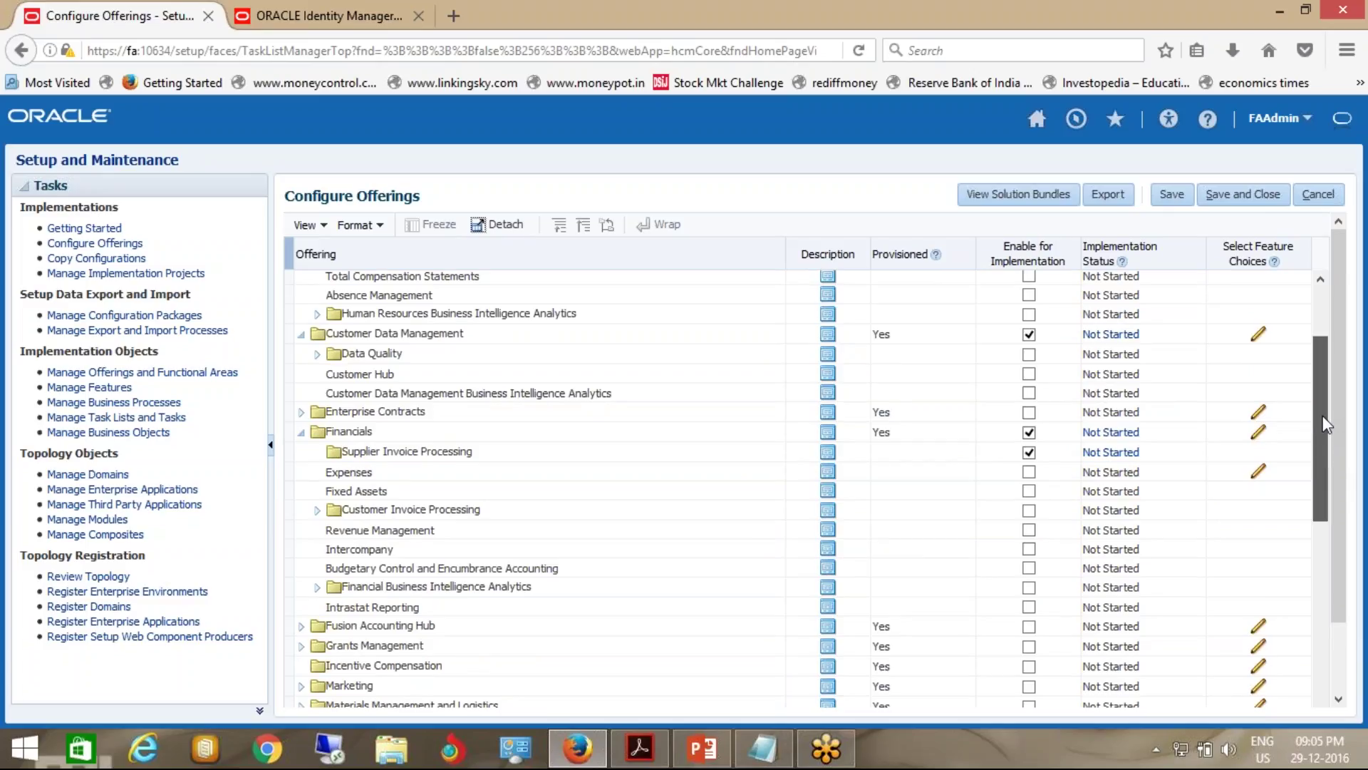
{"action": "left_click_drag", "start_coordinate": [1323, 416], "coordinate": [1323, 366]}
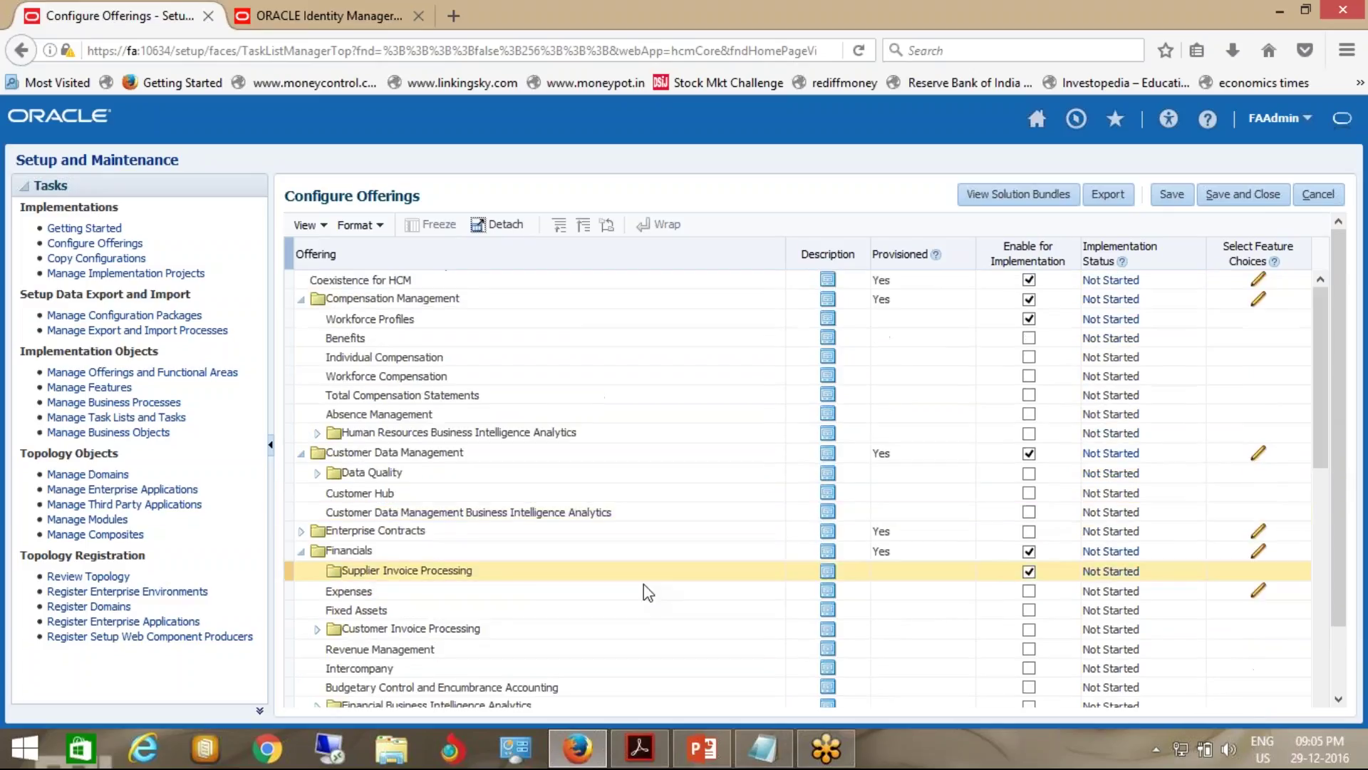
{"action": "left_click", "coordinate": [336, 650]}
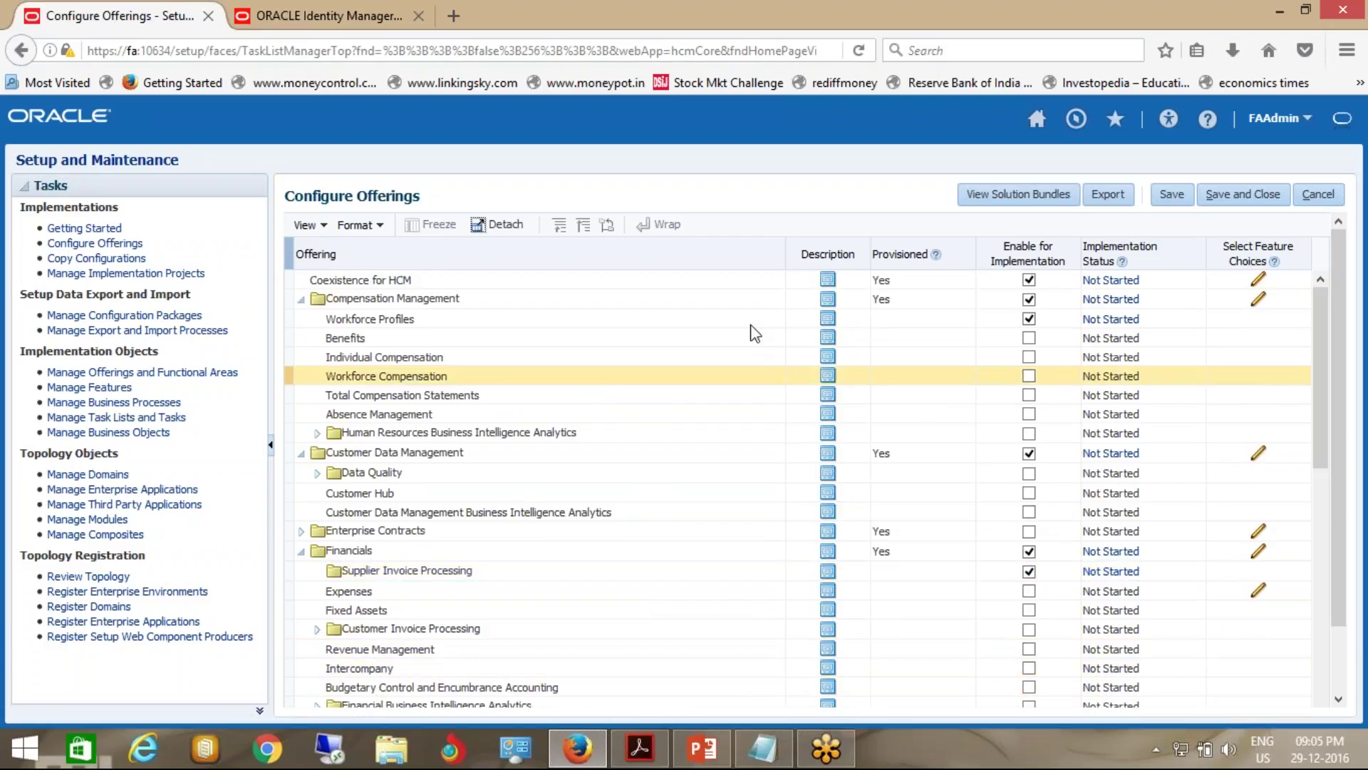
{"action": "left_click", "coordinate": [1260, 282]}
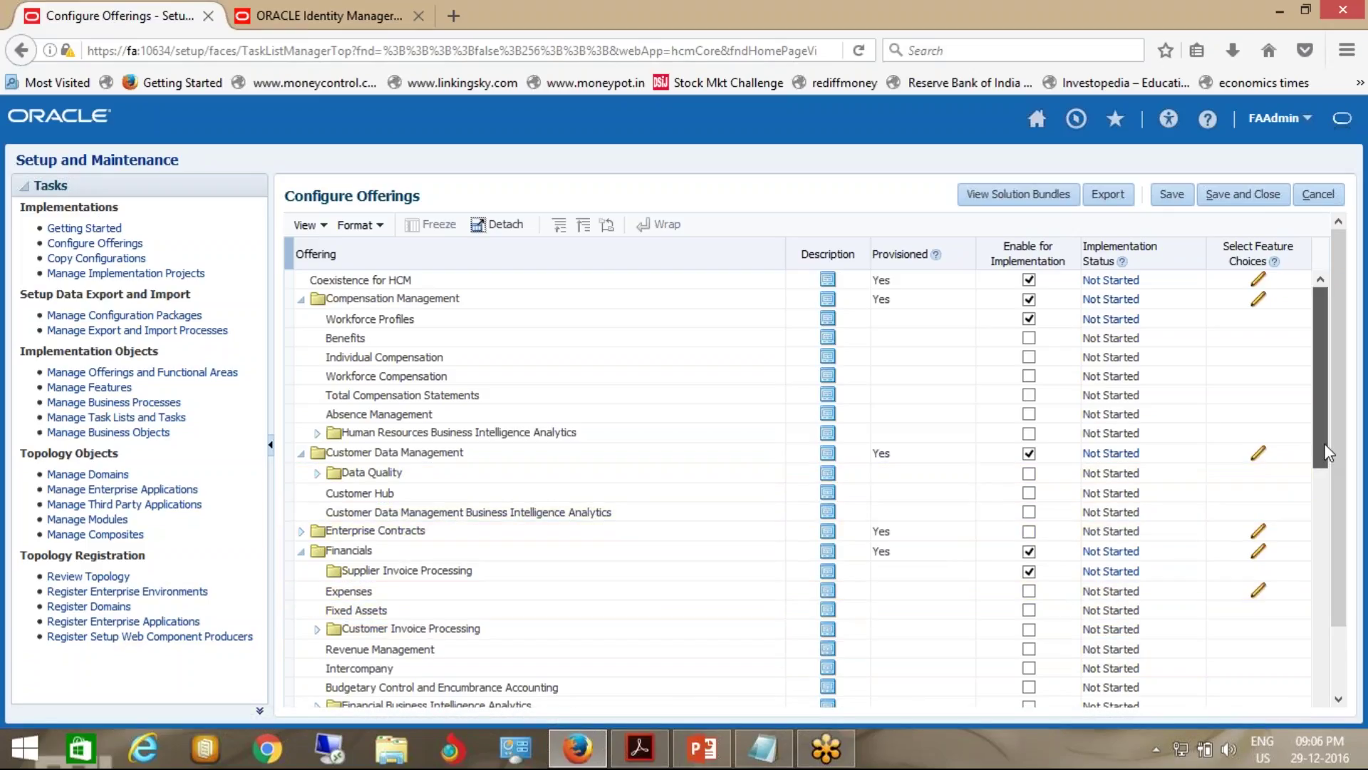
{"action": "left_click_drag", "start_coordinate": [1326, 451], "coordinate": [1318, 318]}
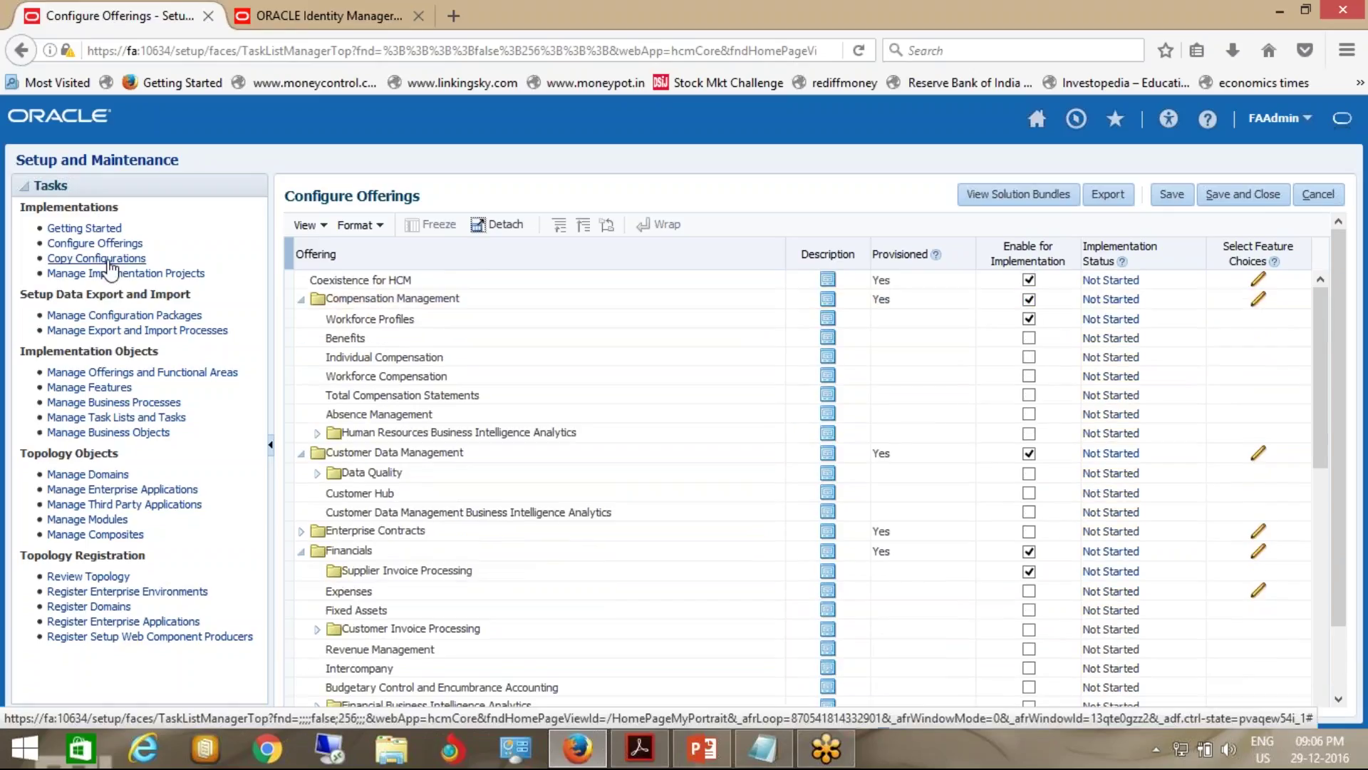
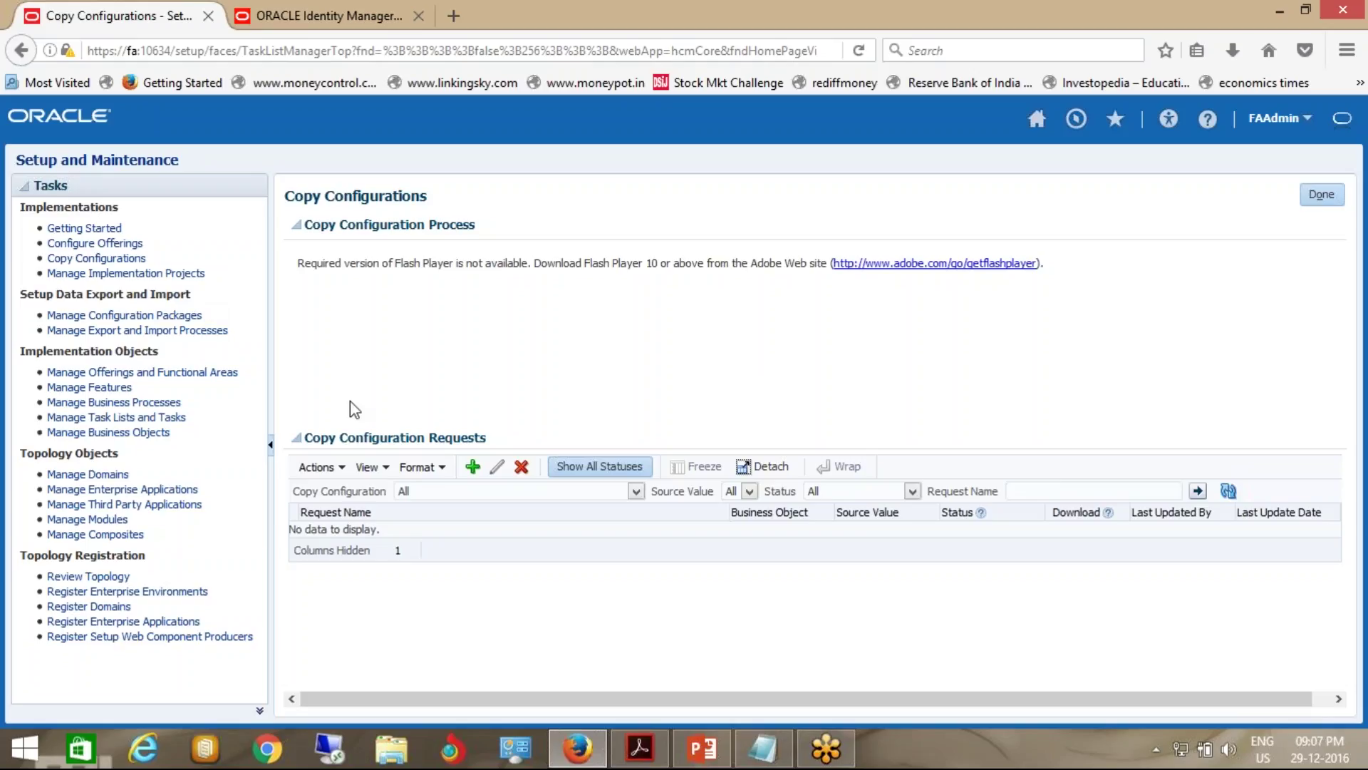
From Manage Implementation Projects, start creating a new implementation project.
{"action": "left_click", "coordinate": [117, 275]}
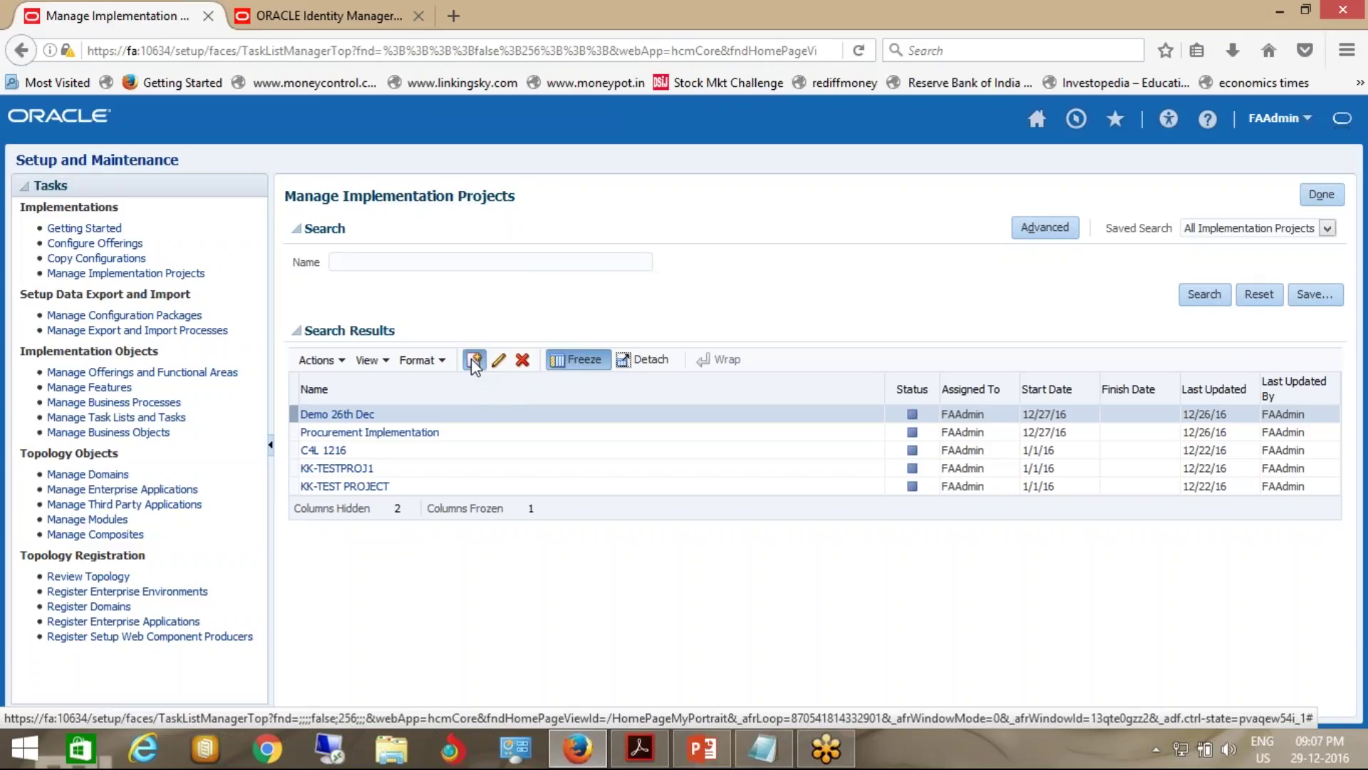
{"action": "left_click", "coordinate": [472, 358]}
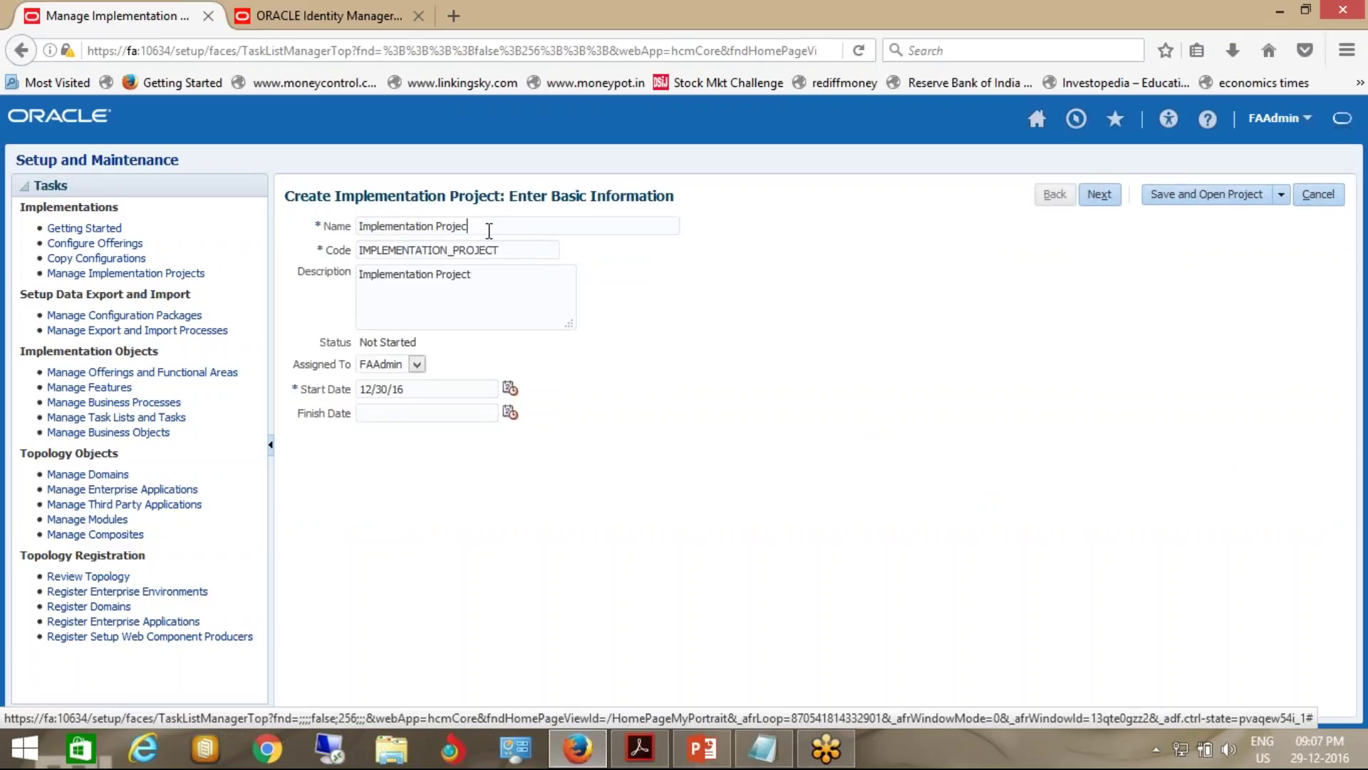
Name the project 'Financials Implementation Project' so code FINANCIALS_IMPLEMENTATION_PROJ and description auto-fill.
{"action": "key", "text": "BackSpace"}
{"action": "key", "text": "BackSpace"}
{"action": "key", "text": "BackSpace"}
{"action": "key", "text": "BackSpace"}
{"action": "key", "text": "BackSpace"}
{"action": "key", "text": "BackSpace"}
{"action": "key", "text": "BackSpace"}
{"action": "key", "text": "BackSpace"}
{"action": "key", "text": "BackSpace"}
{"action": "key", "text": "BackSpace"}
{"action": "key", "text": "BackSpace"}
{"action": "key", "text": "BackSpace"}
{"action": "key", "text": "BackSpace"}
{"action": "key", "text": "BackSpace"}
{"action": "key", "text": "BackSpace"}
{"action": "key", "text": "BackSpace"}
{"action": "key", "text": "BackSpace"}
{"action": "key", "text": "BackSpace"}
{"action": "key", "text": "BackSpace"}
{"action": "key", "text": "BackSpace"}
{"action": "type", "text": "Financials Implementation Project"}
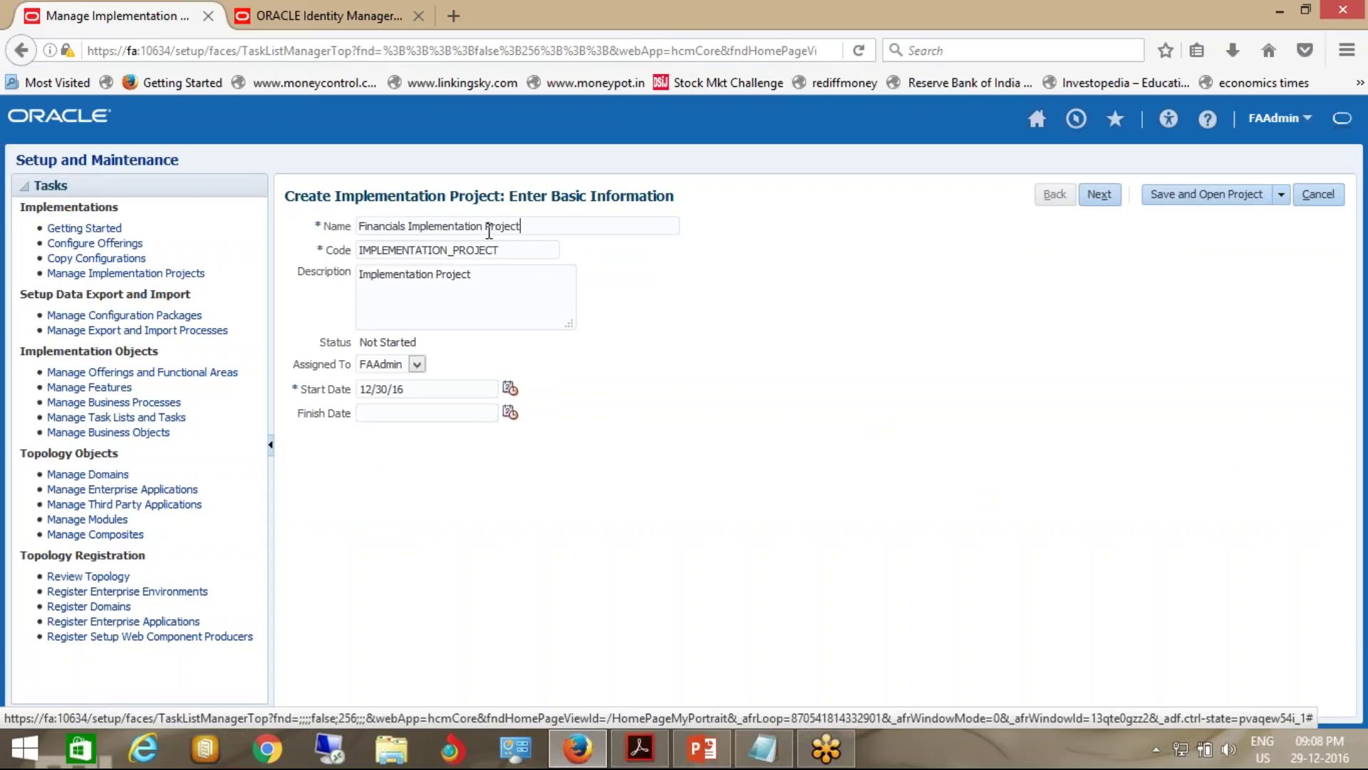
{"action": "key", "text": "Tab"}
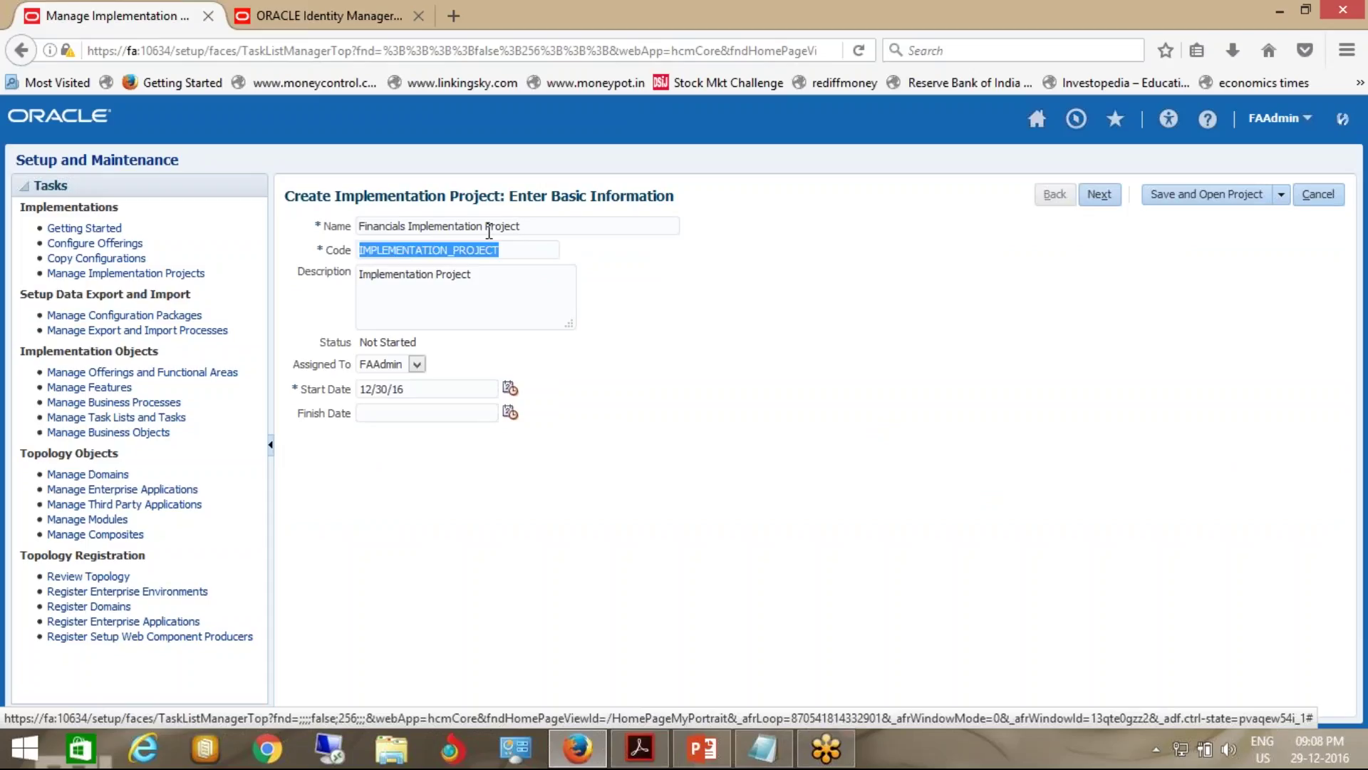
{"action": "left_click", "coordinate": [556, 222]}
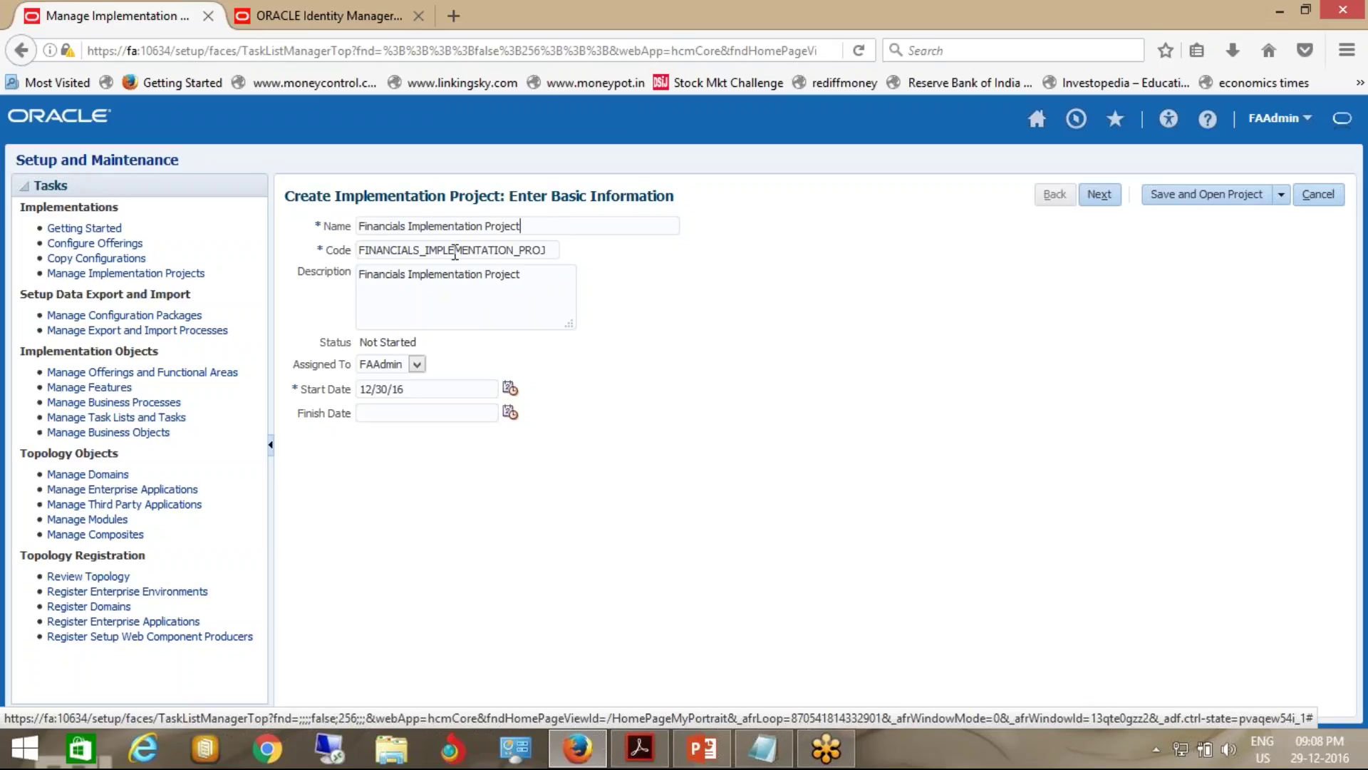
{"action": "left_click", "coordinate": [455, 251]}
{"action": "left_click", "coordinate": [536, 273]}
Keep FAAdmin as the project assignee and continue to offering selection.
{"action": "left_click", "coordinate": [412, 366]}
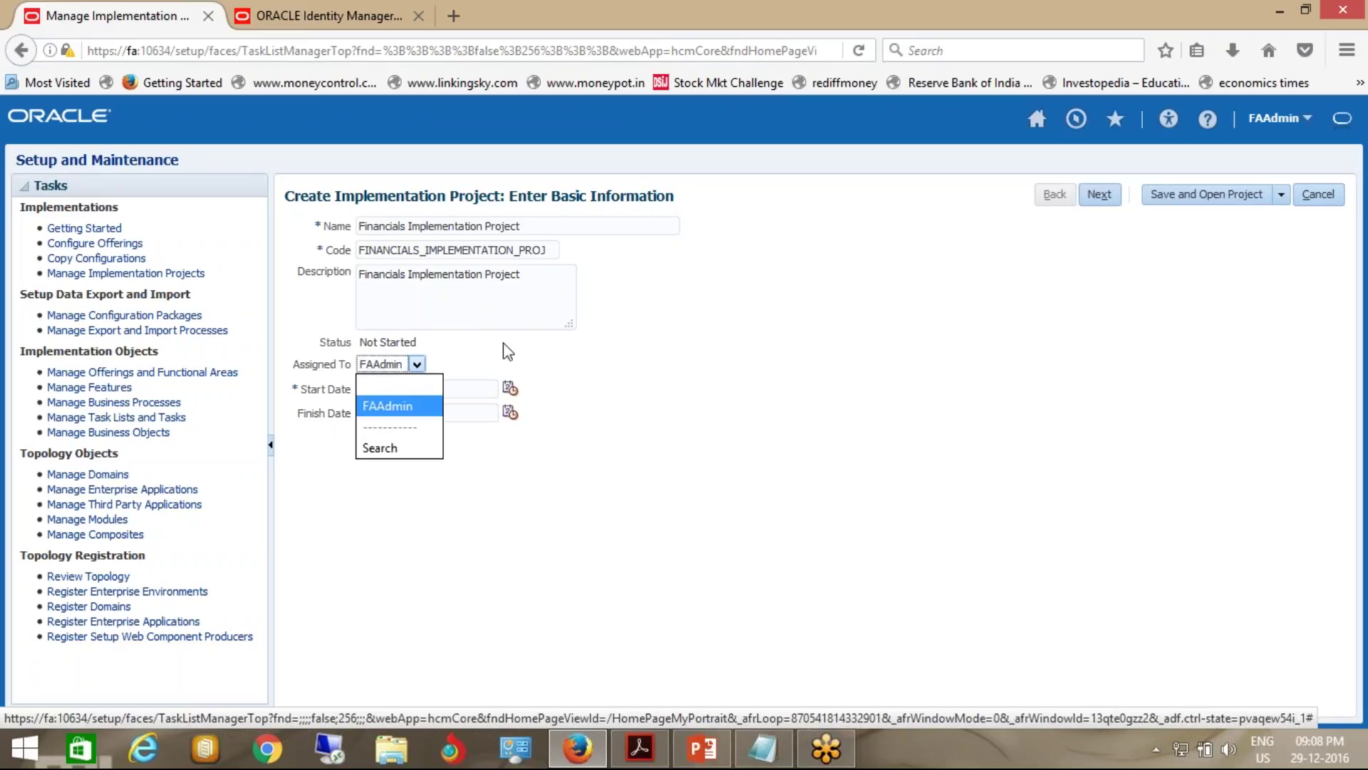
{"action": "left_click", "coordinate": [586, 338]}
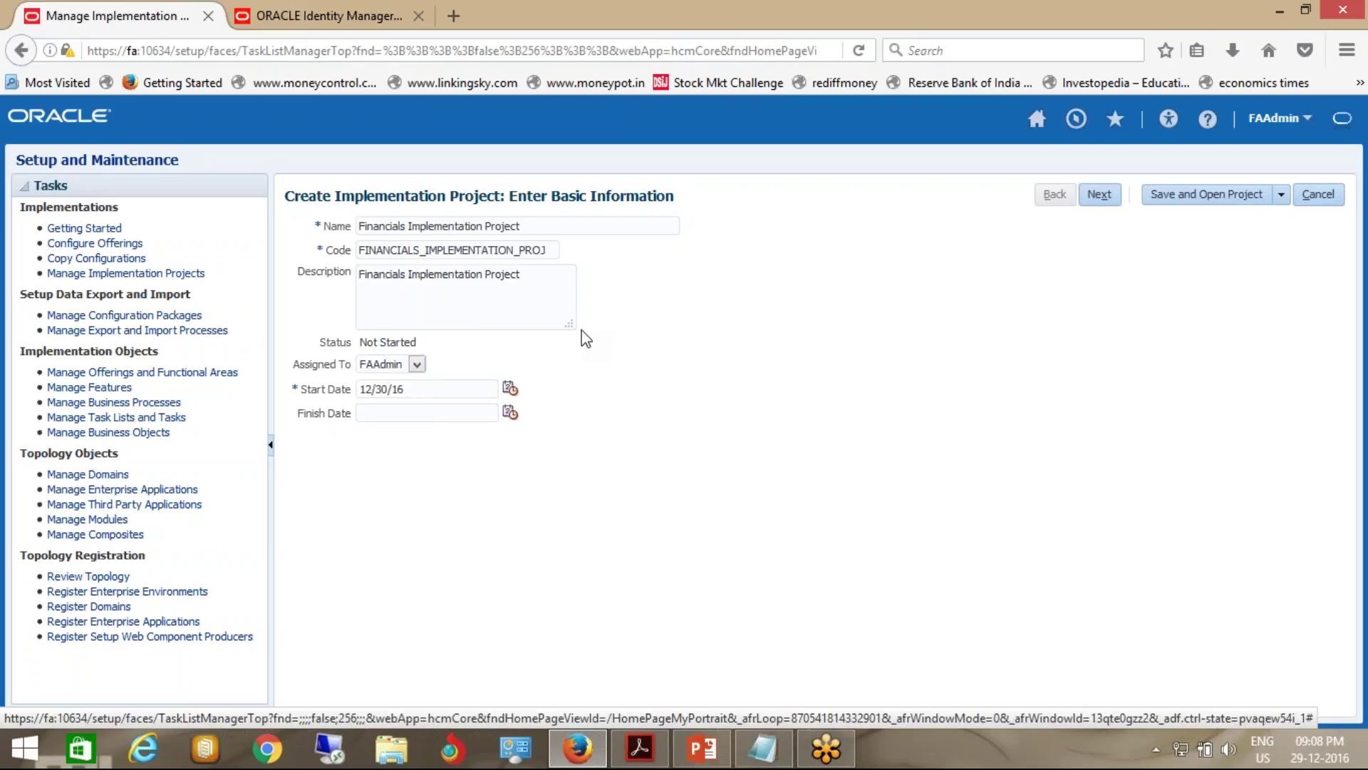
{"action": "left_click", "coordinate": [418, 365]}
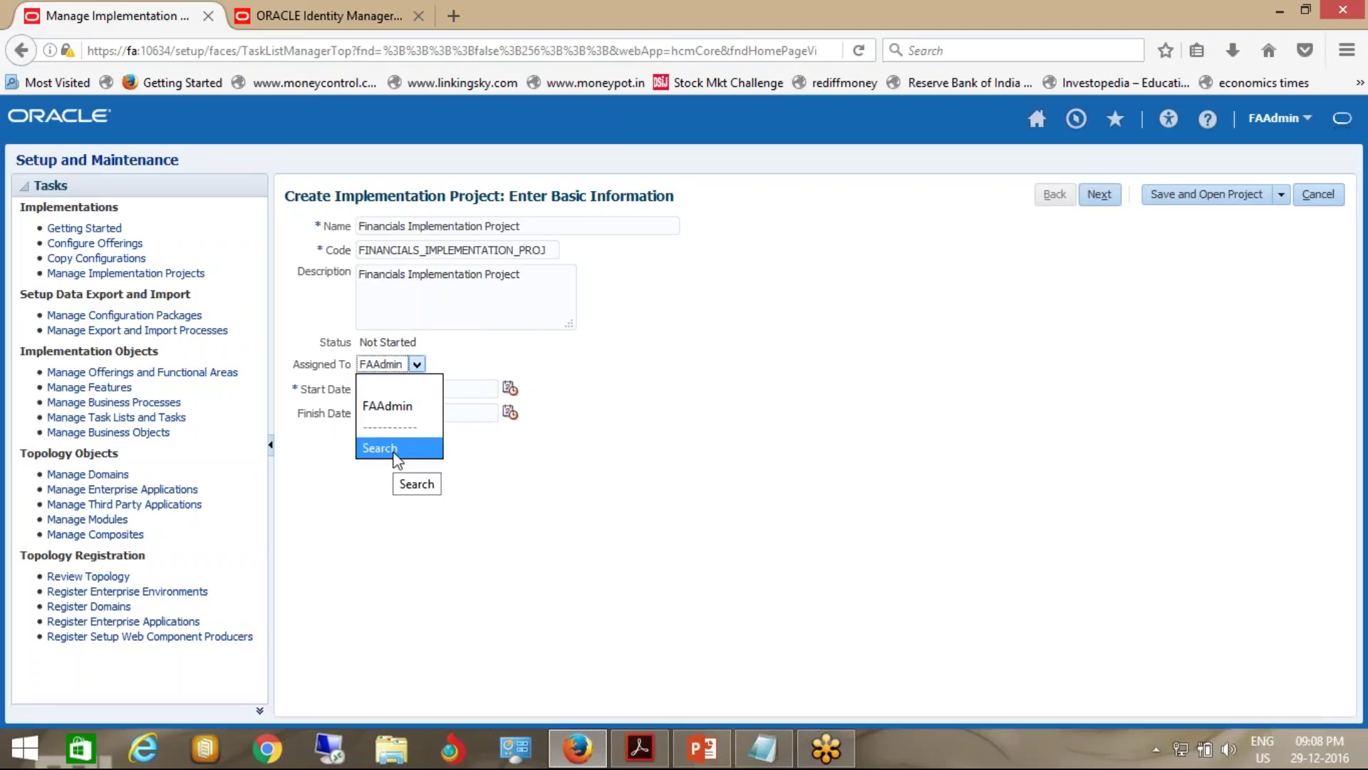
{"action": "left_click", "coordinate": [541, 363]}
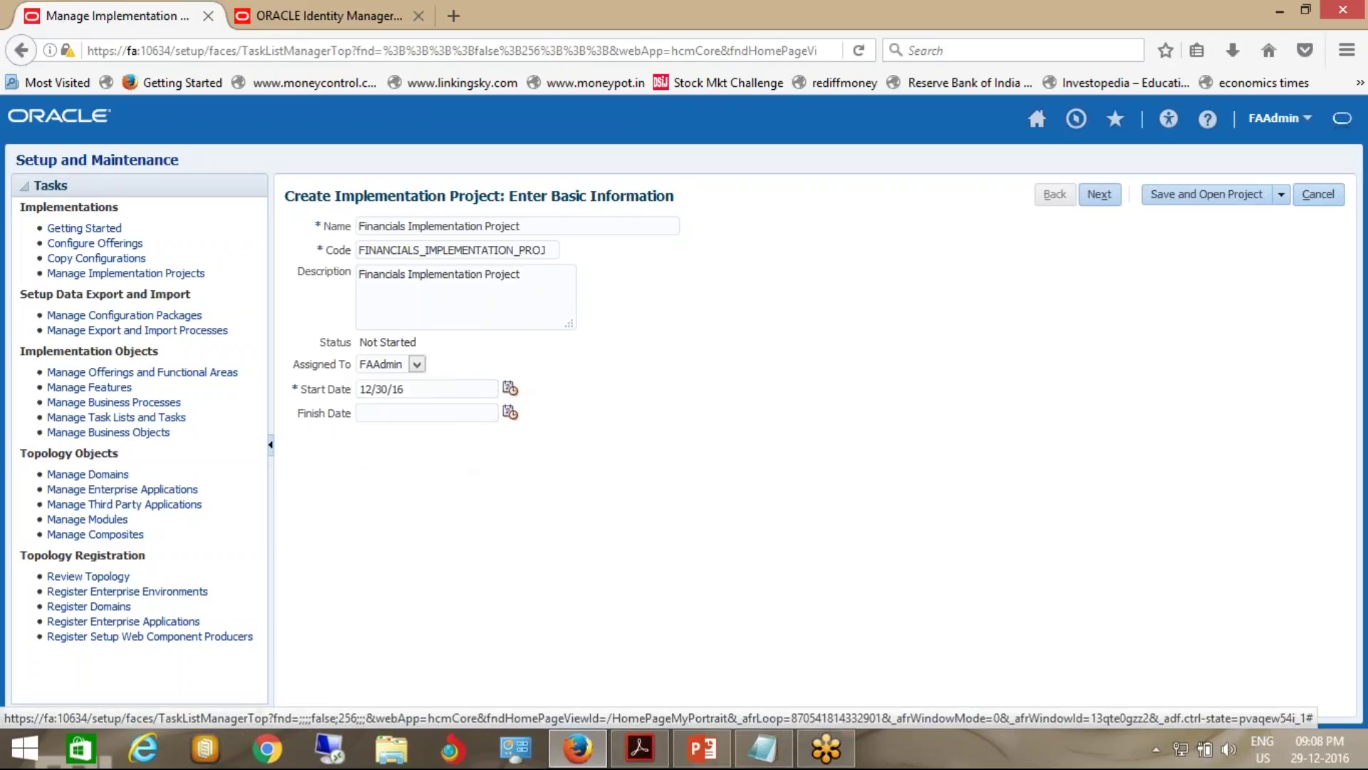
{"action": "left_click", "coordinate": [1110, 195]}
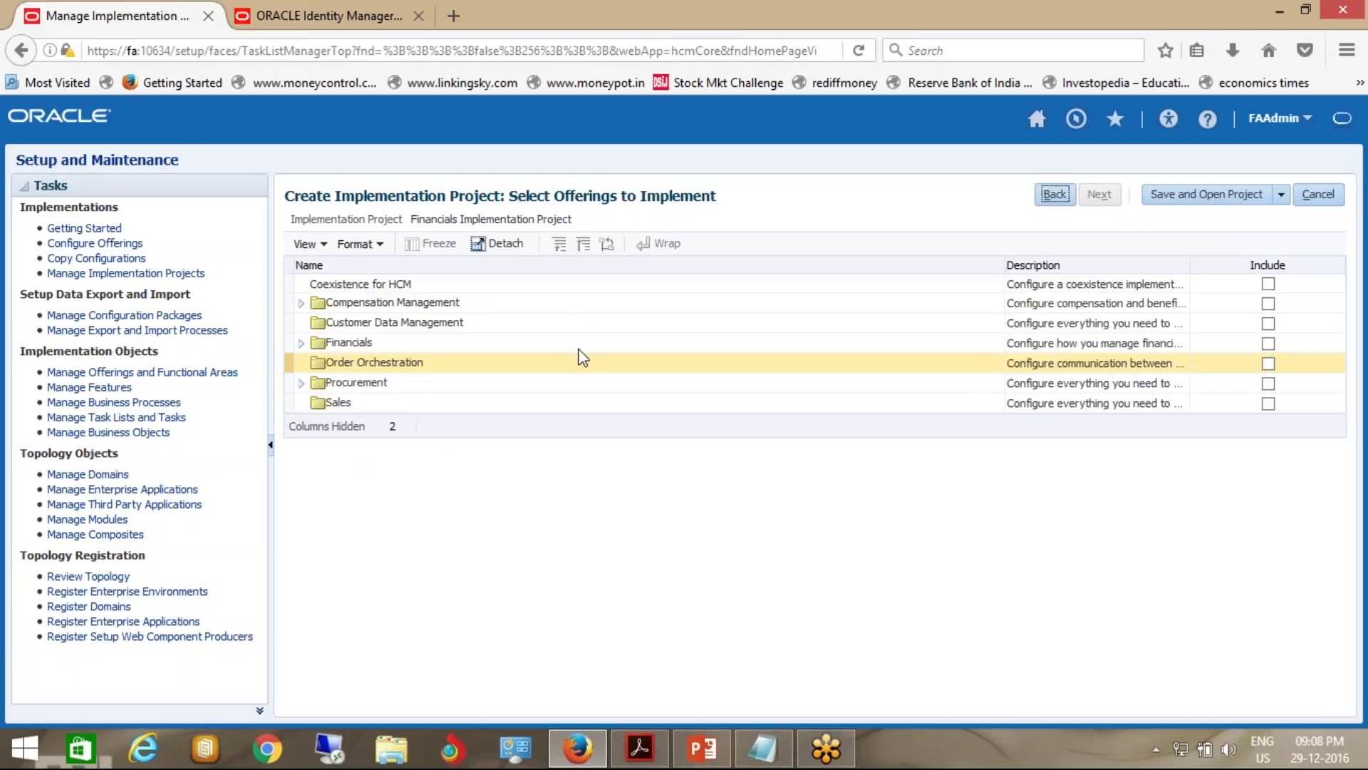
Expand Financials, select Supplier Invoice Processing, then cancel the new project.
{"action": "left_click", "coordinate": [581, 344]}
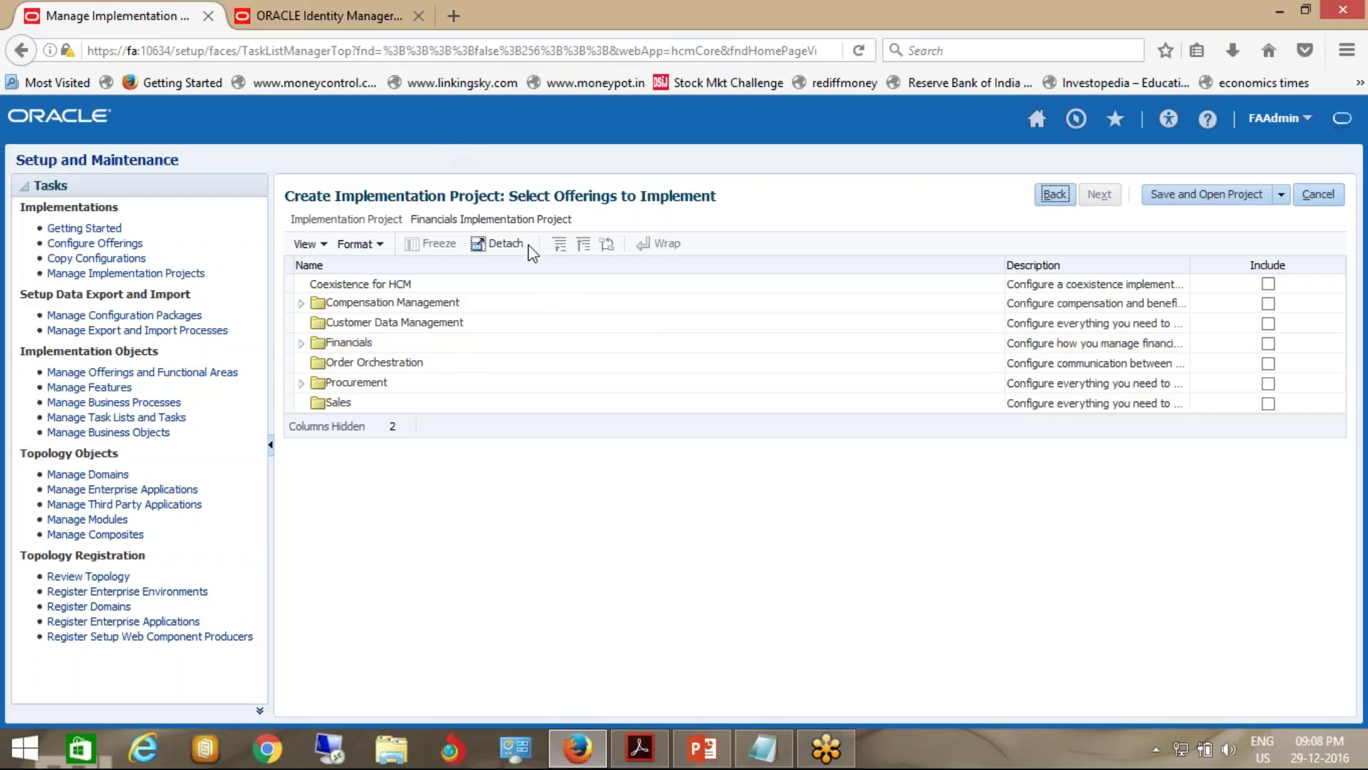
{"action": "left_click", "coordinate": [302, 344]}
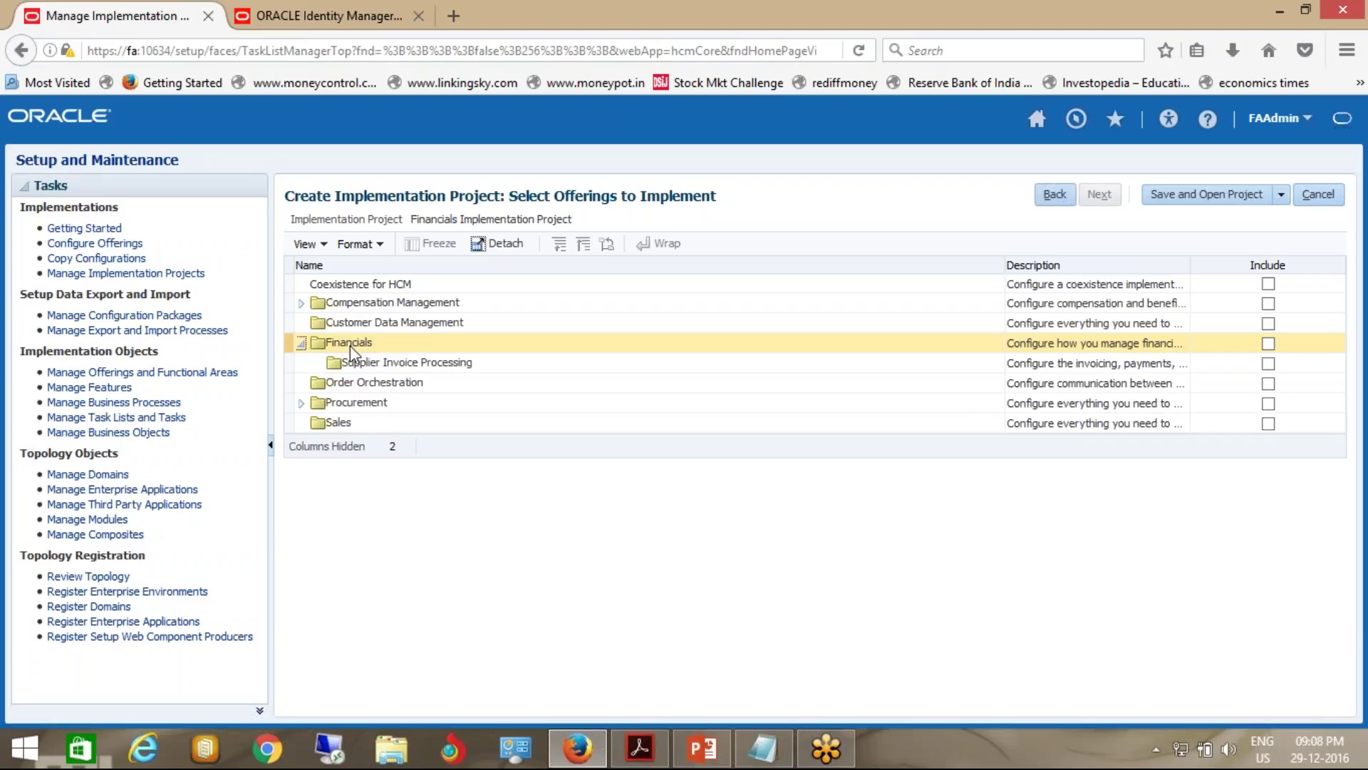
{"action": "left_click", "coordinate": [363, 365]}
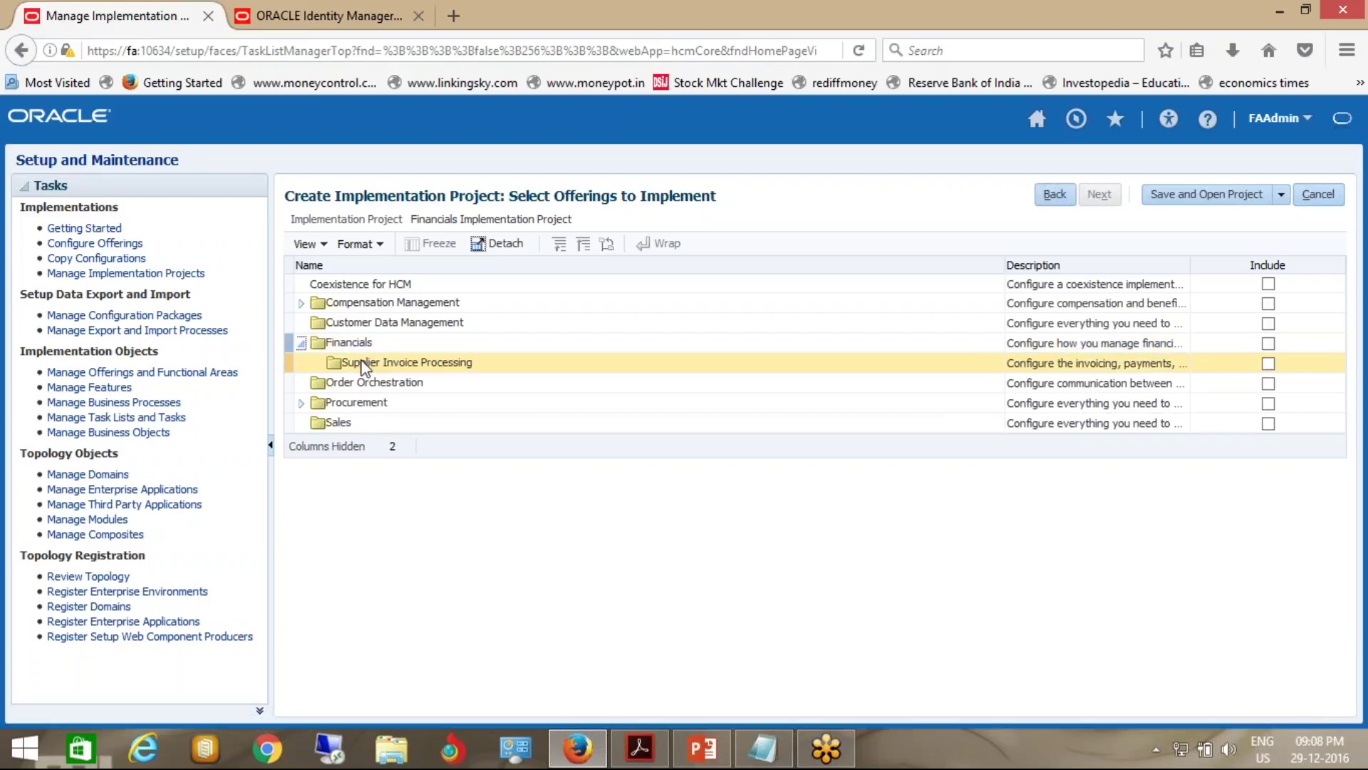
{"action": "left_click", "coordinate": [363, 364]}
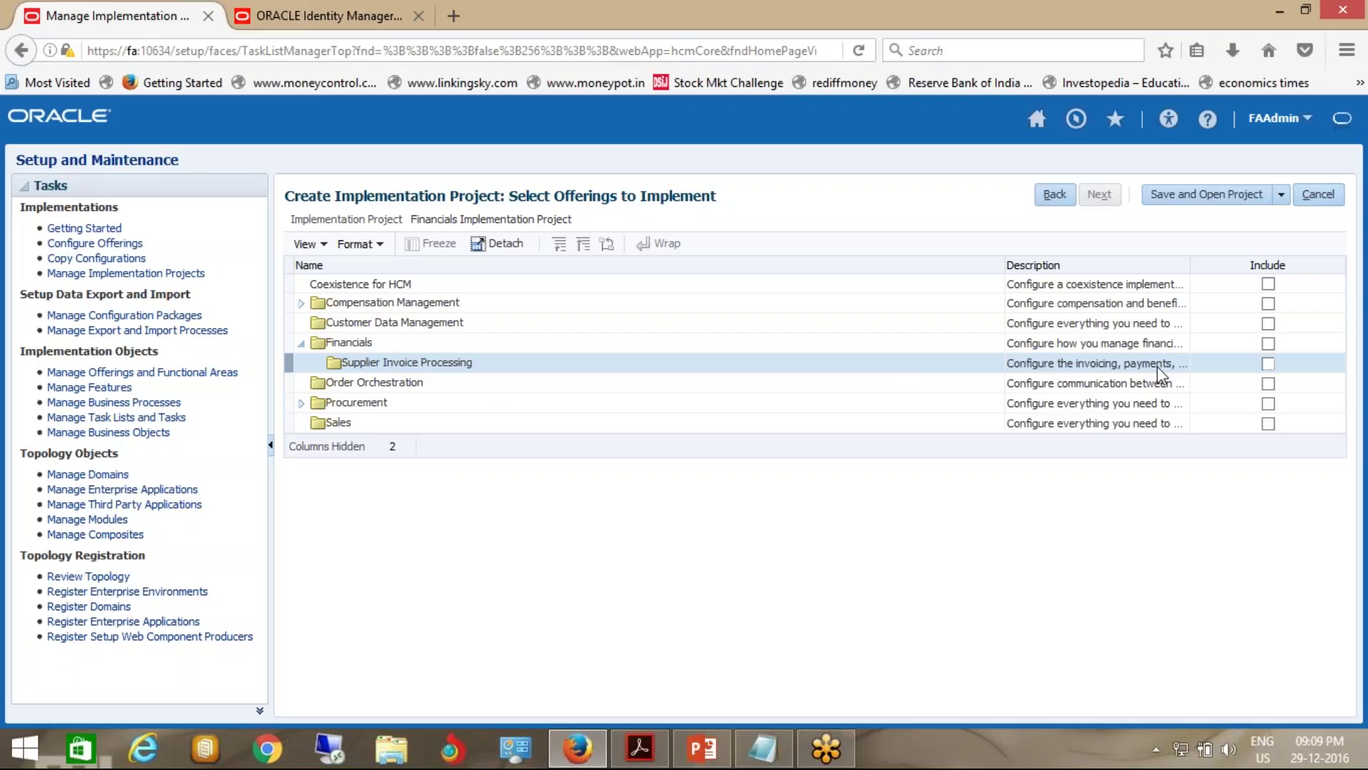
{"action": "left_click", "coordinate": [1328, 195]}
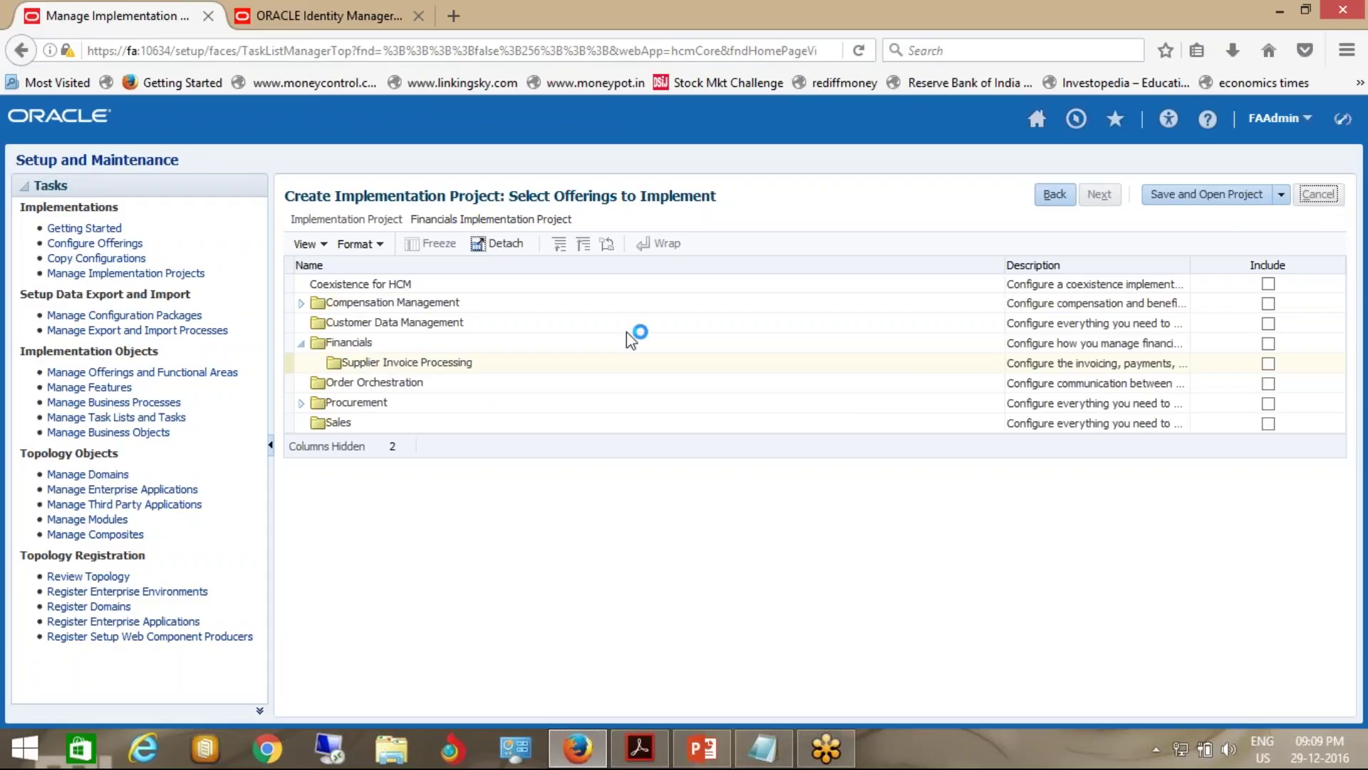
In Configure Offerings, enable Expenses and Fixed Assets for implementation under Financials.
{"action": "left_click", "coordinate": [97, 244]}
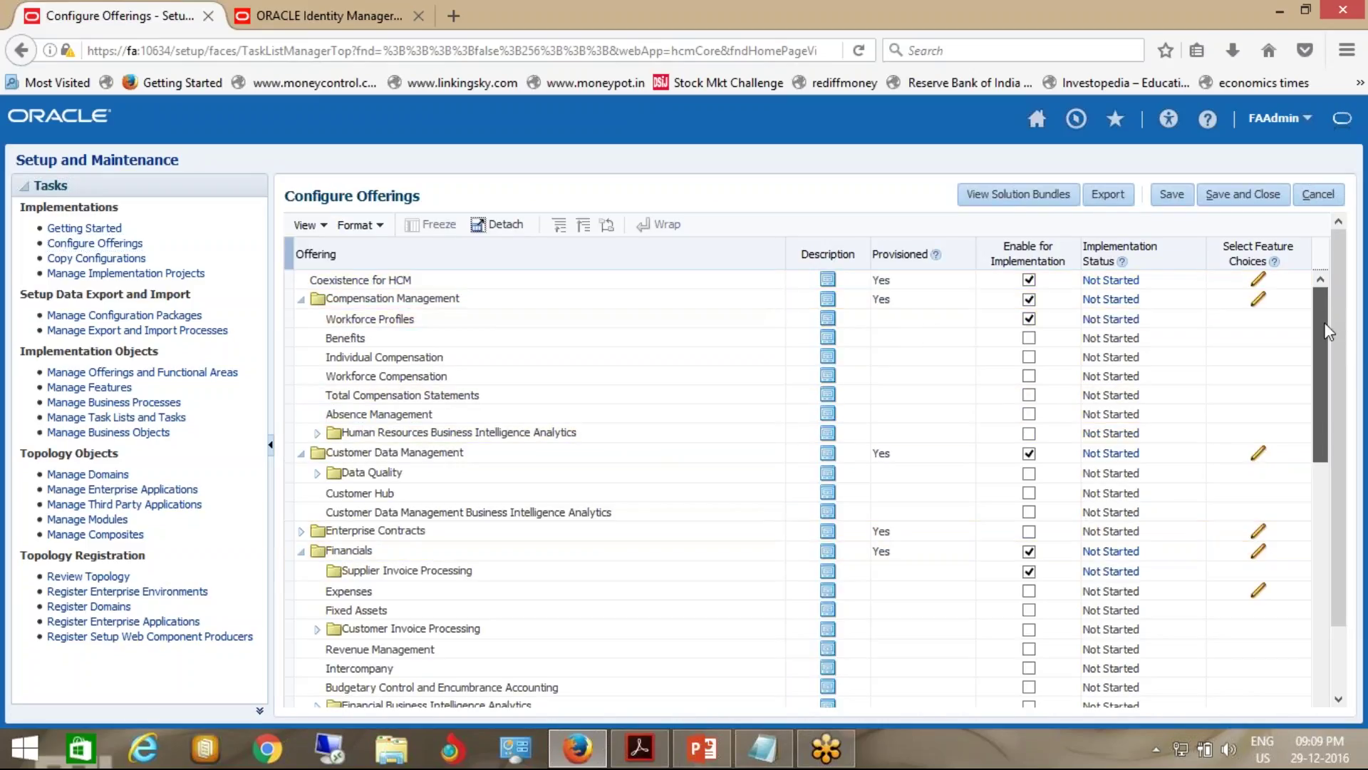
{"action": "scroll", "coordinate": [1328, 349], "scroll_direction": "down", "scroll_amount": 3}
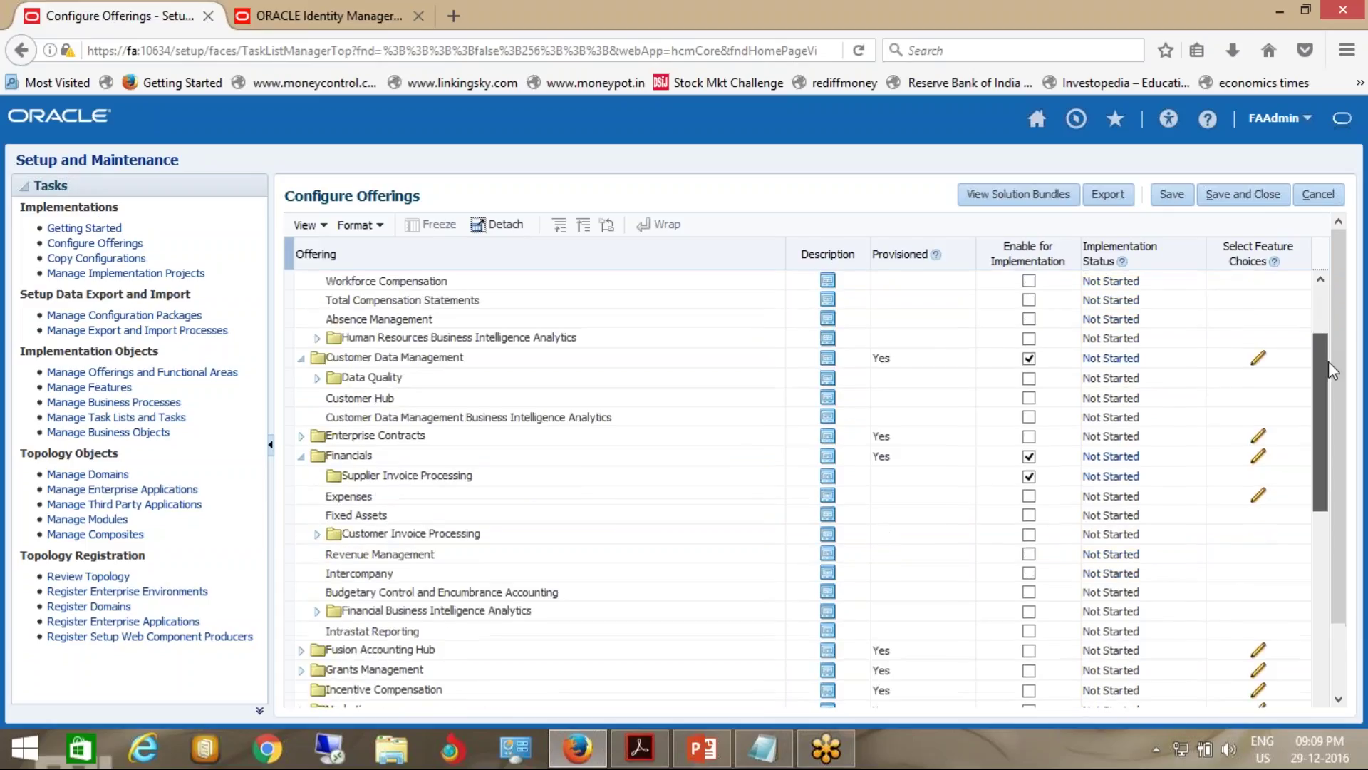
{"action": "left_click", "coordinate": [884, 466]}
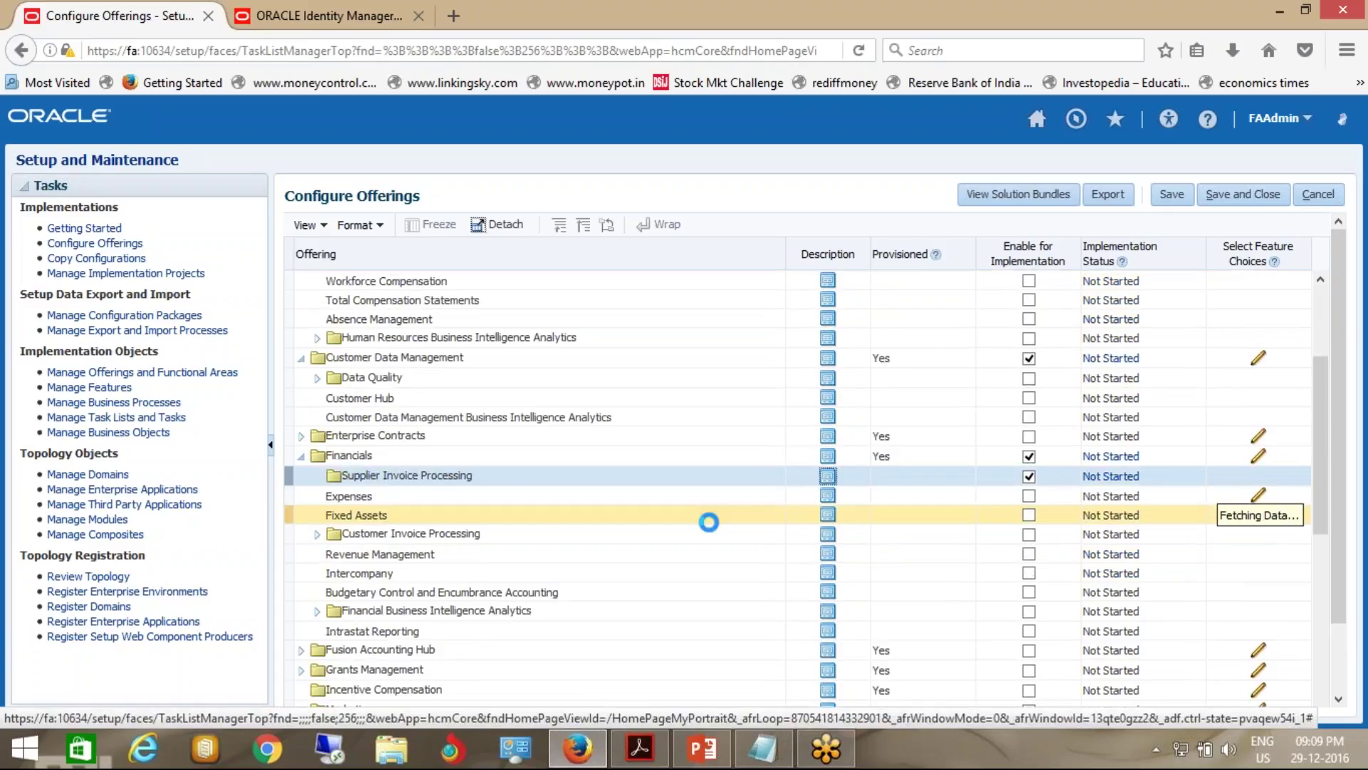
{"action": "scroll", "coordinate": [708, 523], "scroll_direction": "down", "scroll_amount": 2}
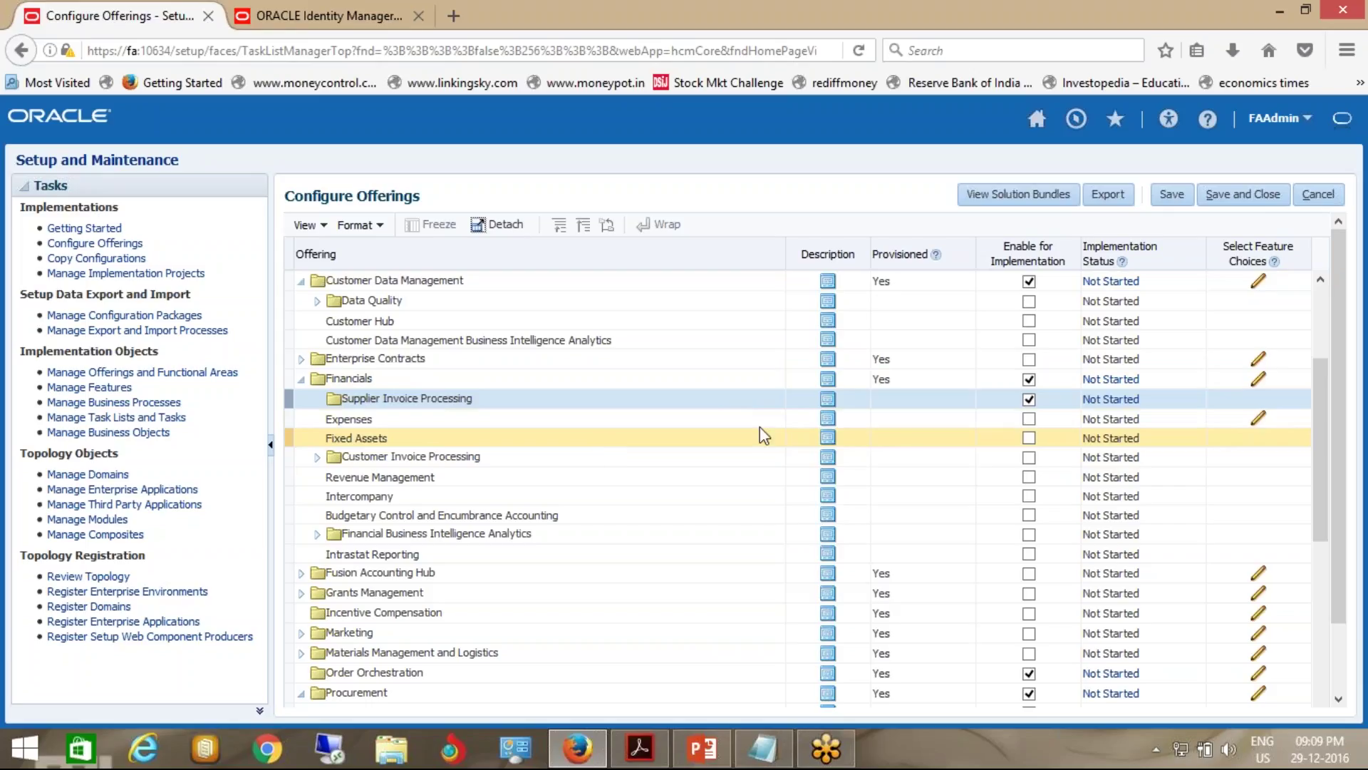
{"action": "left_click", "coordinate": [1029, 419]}
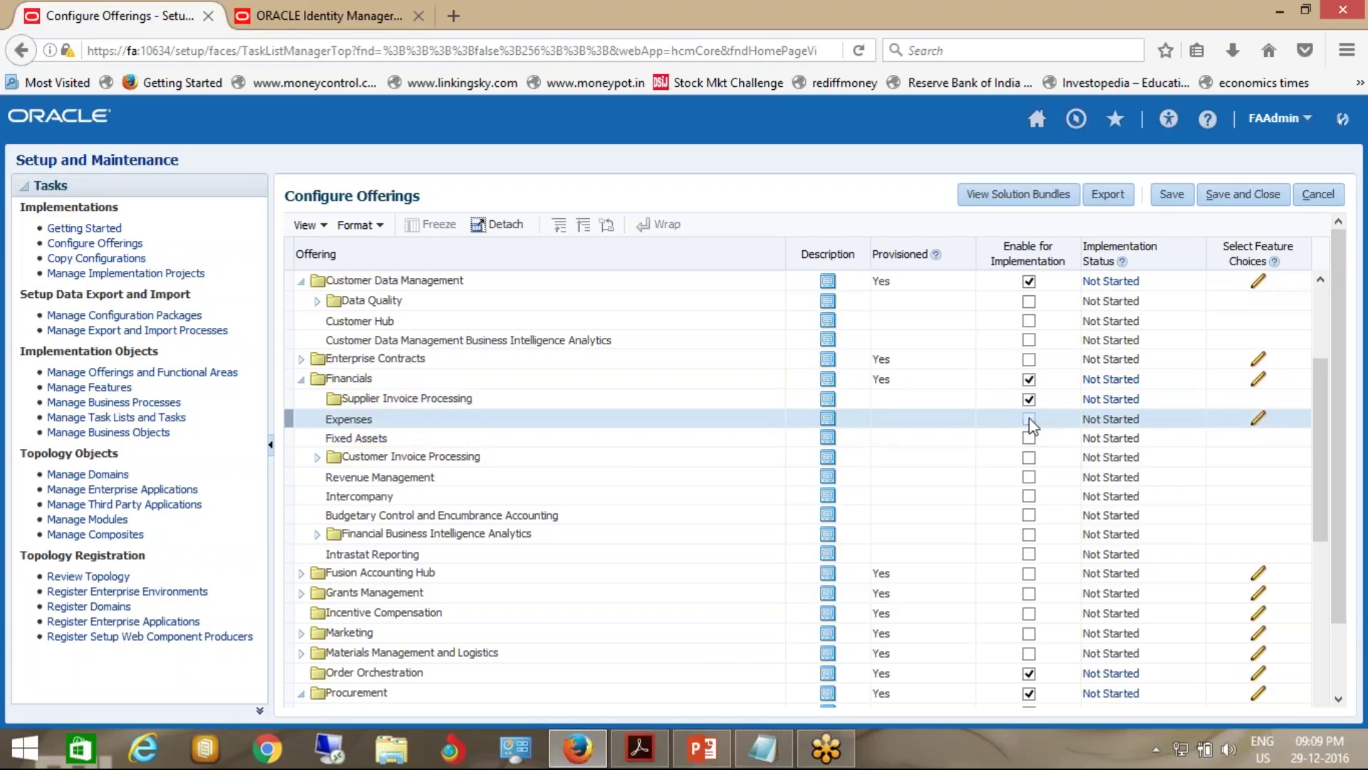
{"action": "left_click", "coordinate": [1029, 418]}
{"action": "left_click", "coordinate": [1029, 436]}
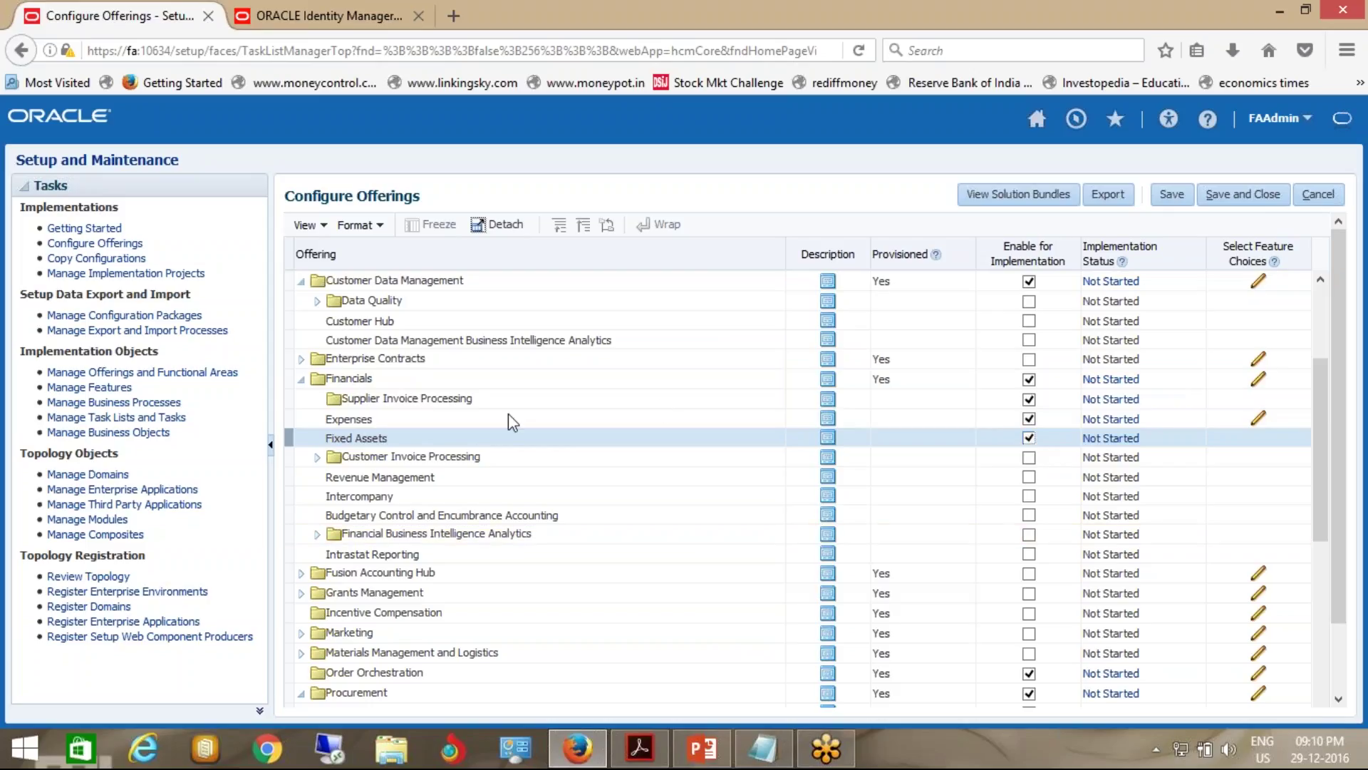
Enable Customer Invoice Processing, Collections, Revenue Management, Intercompany and Budgetary Control for implementation.
{"action": "left_click", "coordinate": [317, 457]}
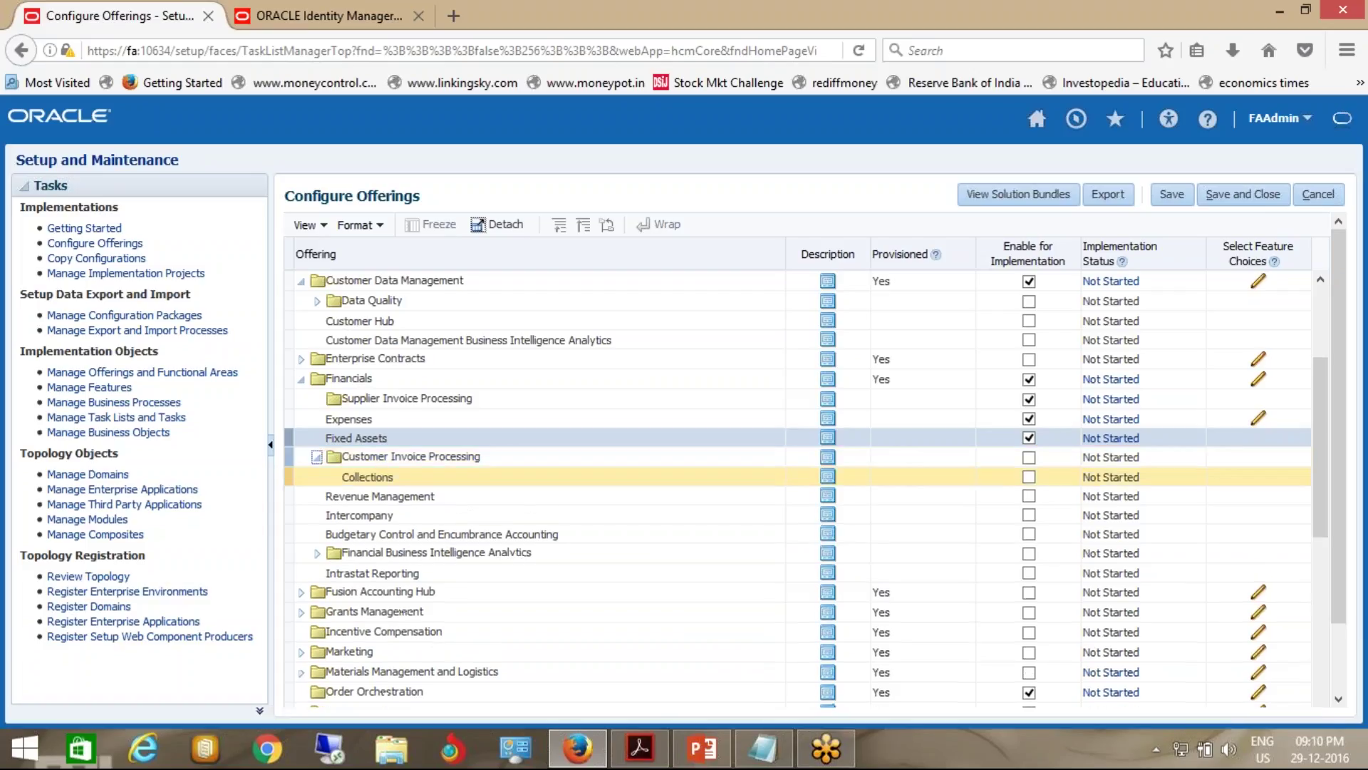
{"action": "left_click", "coordinate": [1029, 457]}
{"action": "left_click", "coordinate": [1029, 477]}
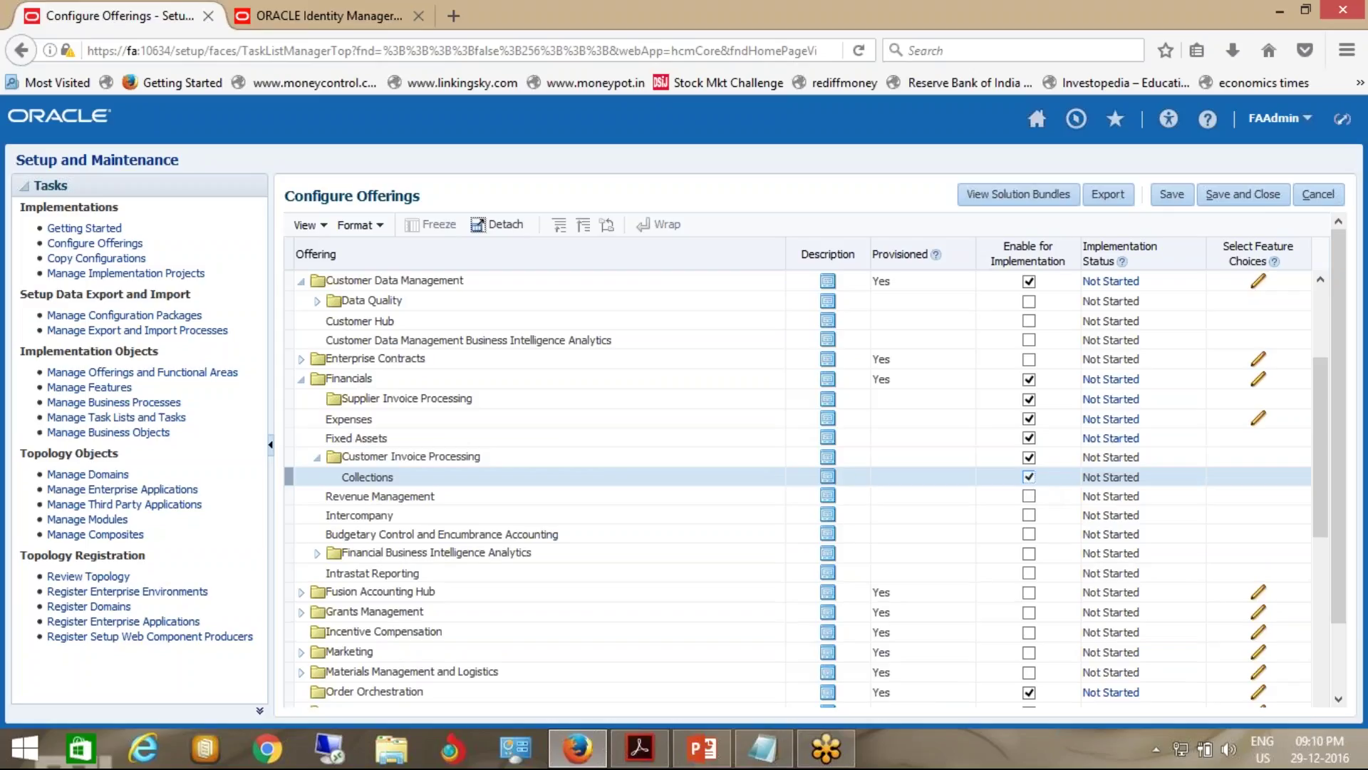
{"action": "left_click", "coordinate": [1029, 495]}
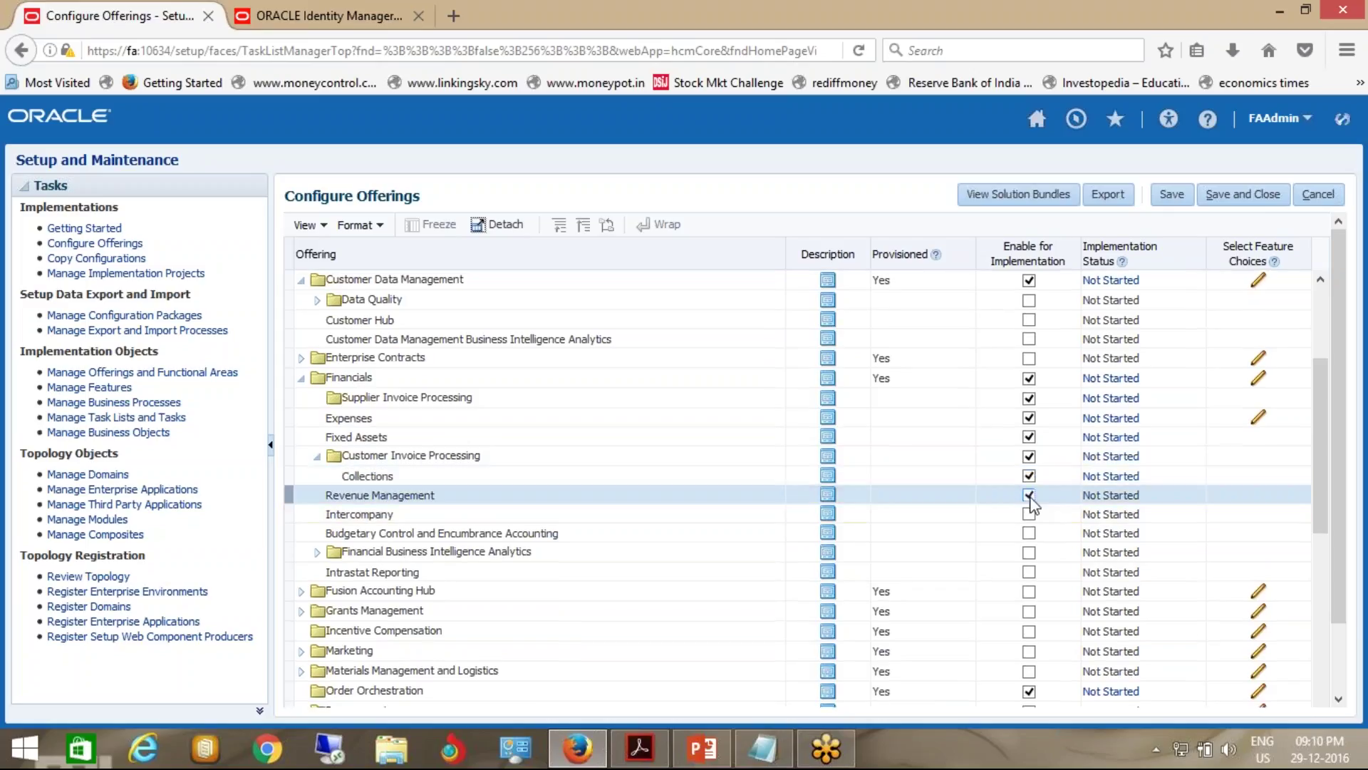
{"action": "left_click", "coordinate": [1029, 514]}
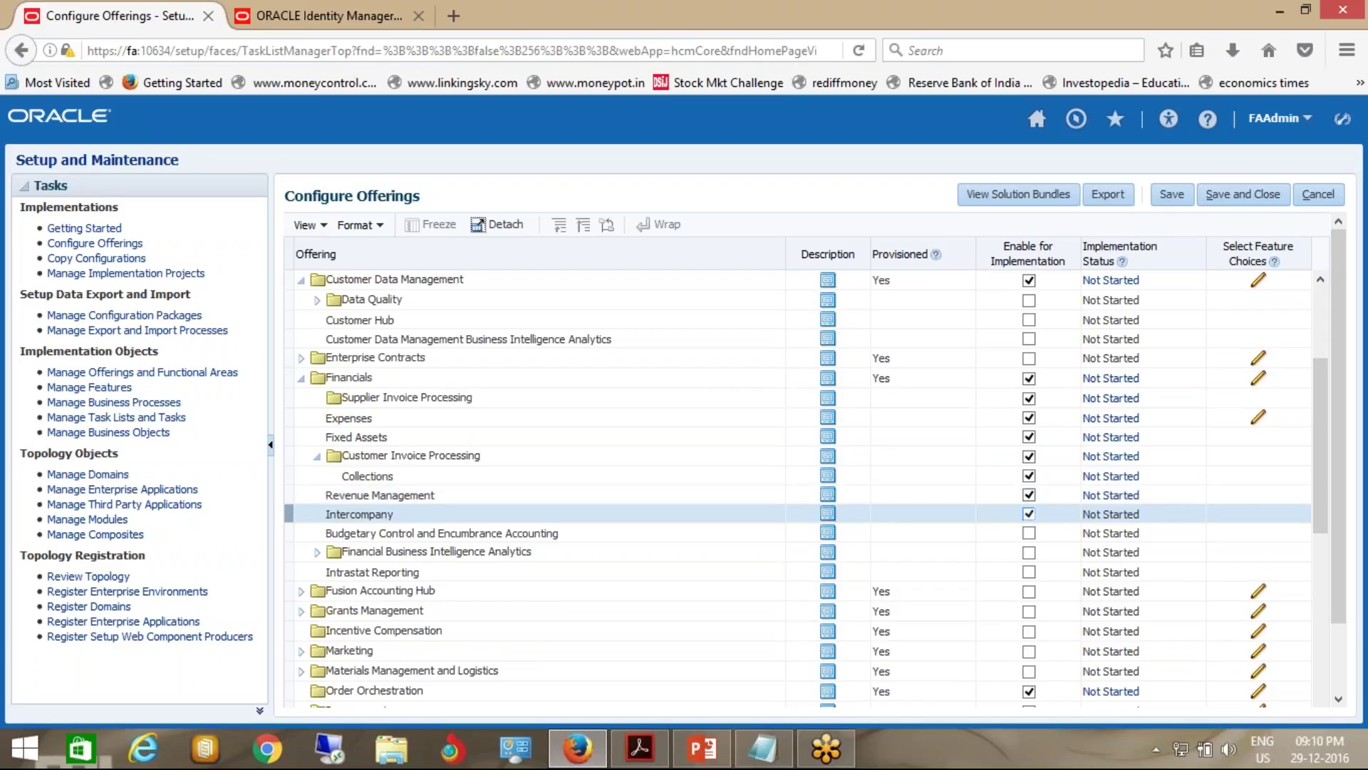
{"action": "left_click", "coordinate": [1029, 533]}
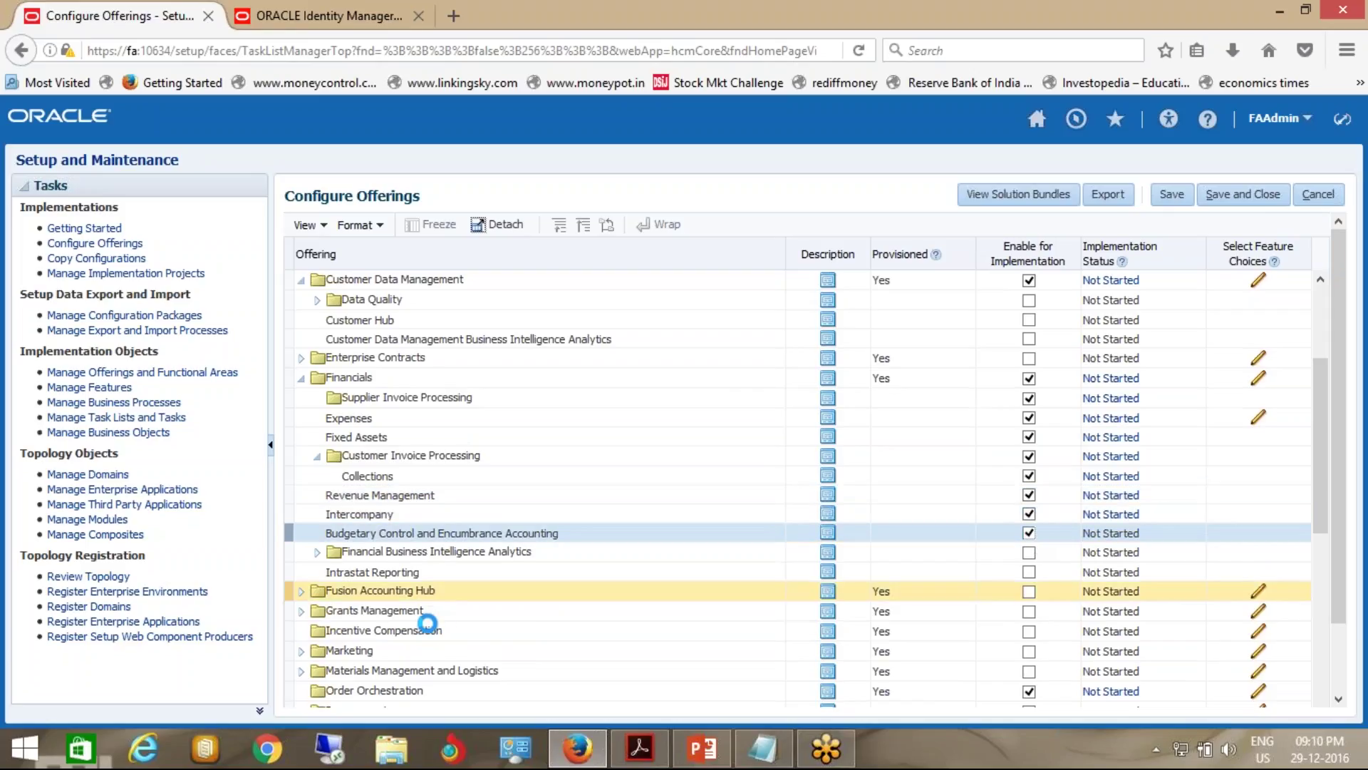
{"action": "left_click", "coordinate": [319, 554]}
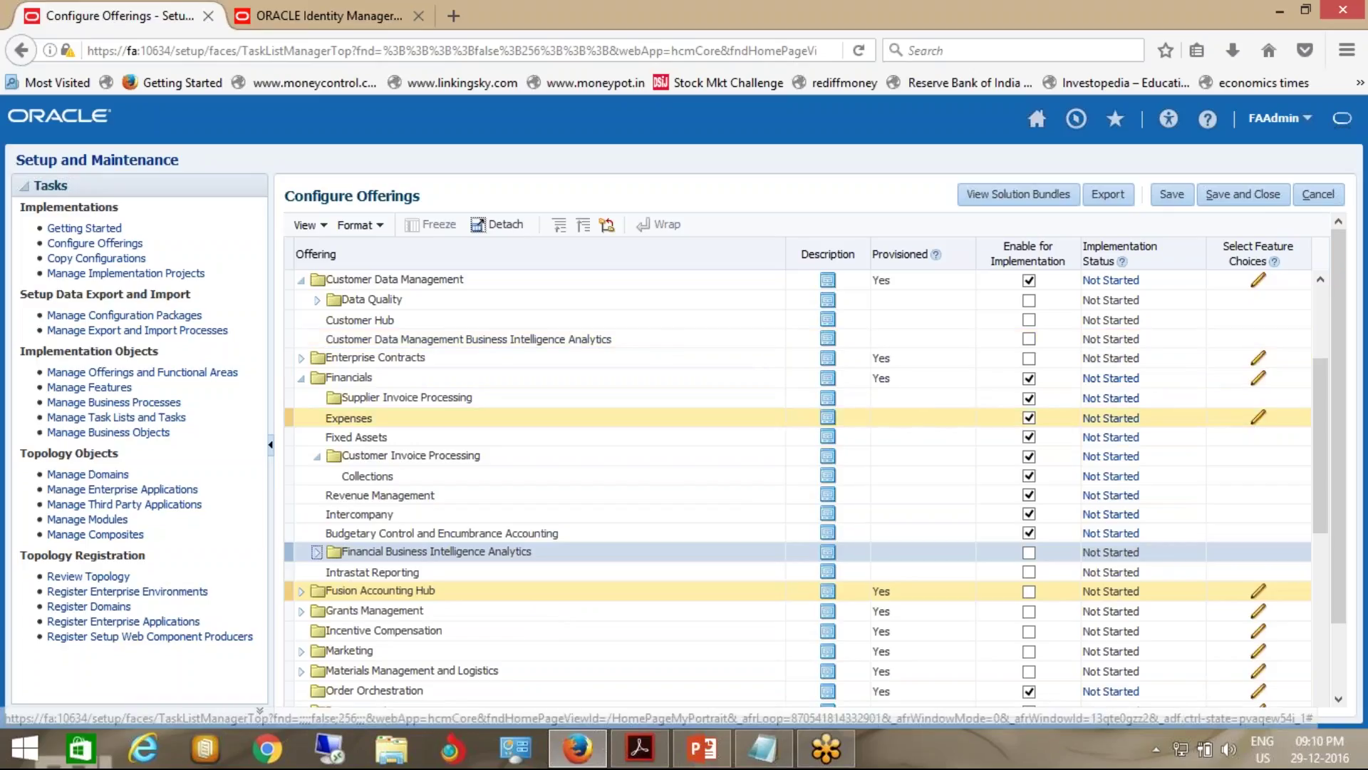
{"action": "scroll", "coordinate": [1317, 481], "scroll_direction": "down", "scroll_amount": 3}
{"action": "scroll", "coordinate": [1317, 484], "scroll_direction": "down", "scroll_amount": 2}
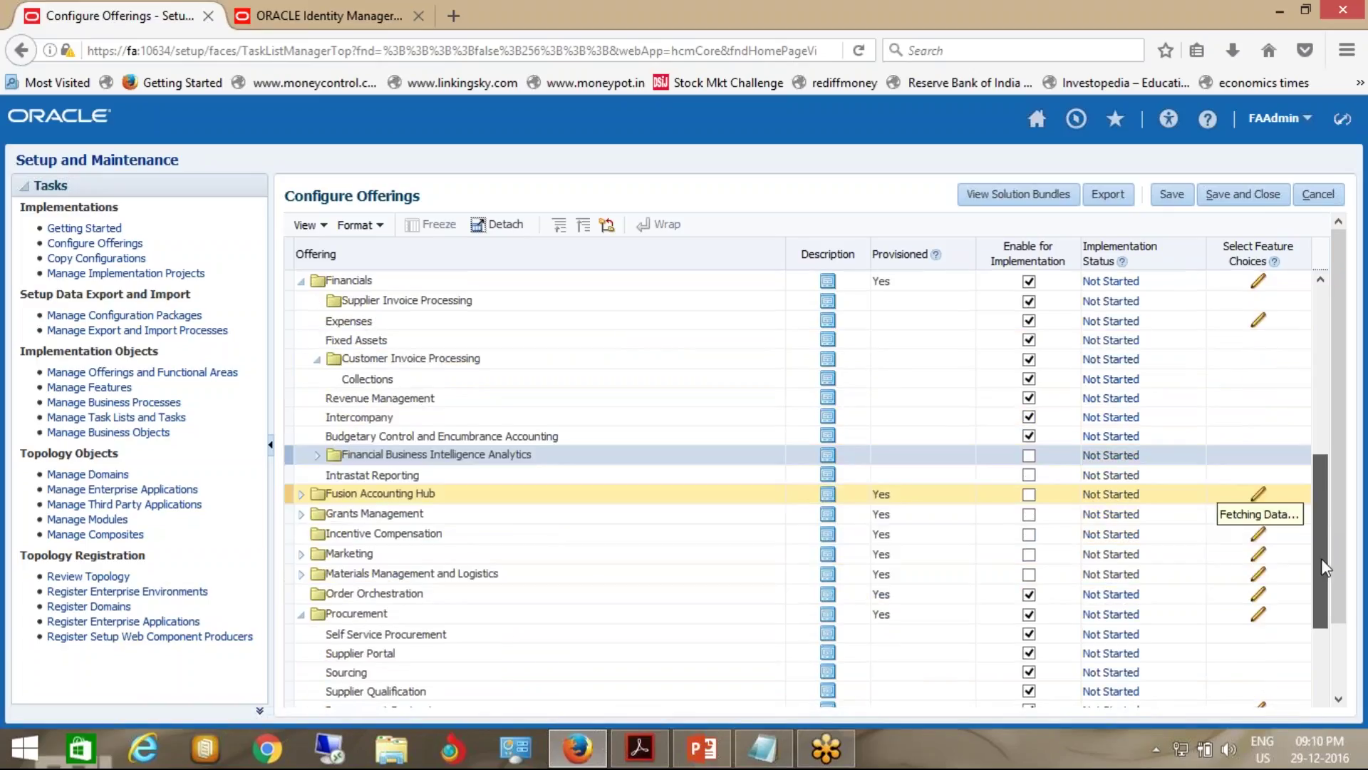
{"action": "scroll", "coordinate": [1321, 558], "scroll_direction": "down", "scroll_amount": 1}
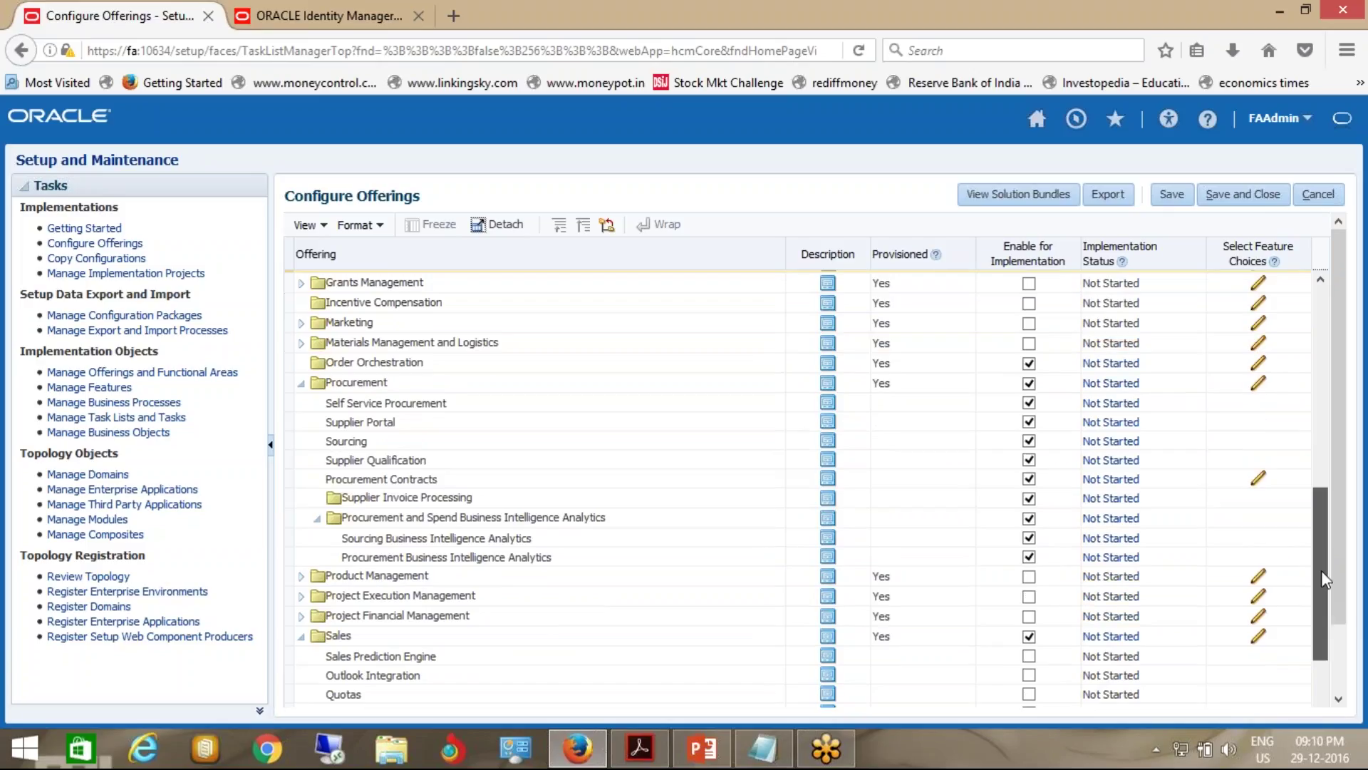
{"action": "left_click_drag", "start_coordinate": [1321, 578], "coordinate": [1335, 666]}
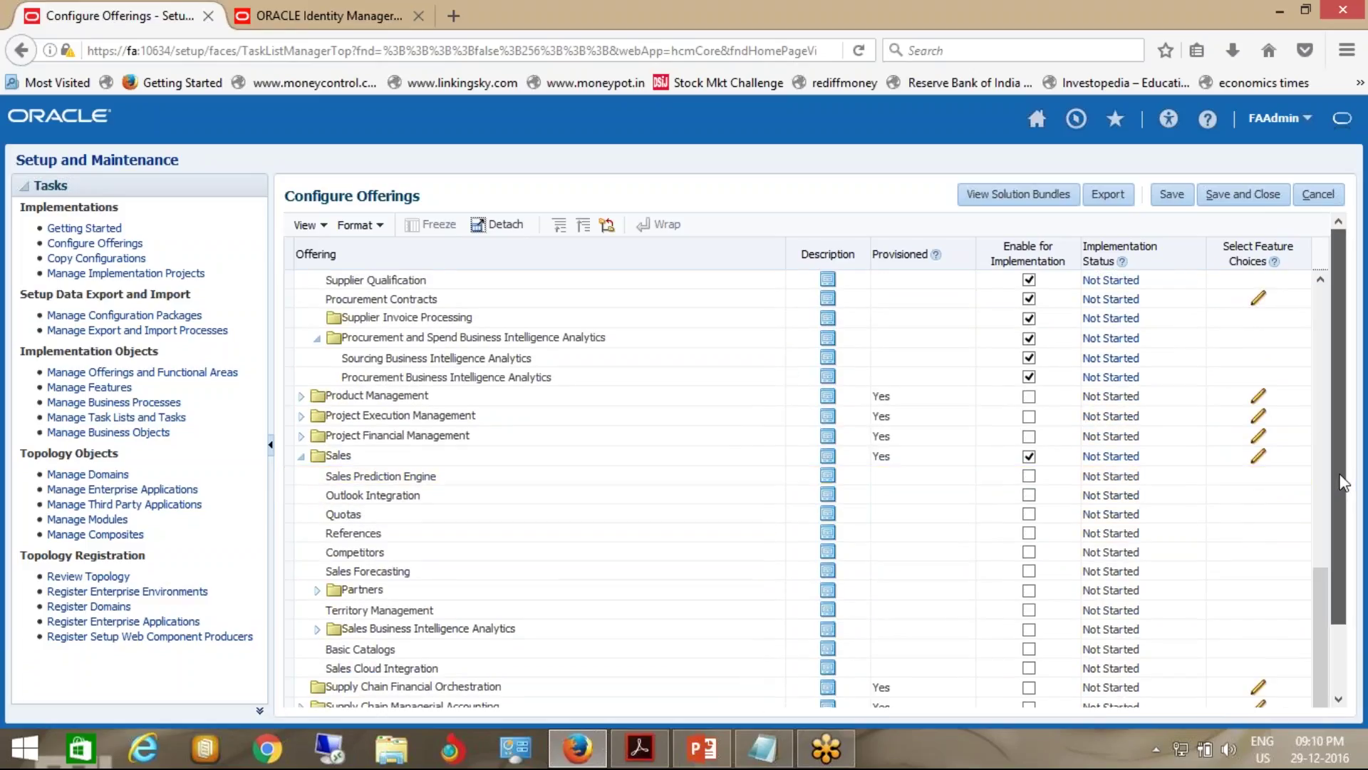
{"action": "left_click_drag", "start_coordinate": [1340, 476], "coordinate": [1348, 571]}
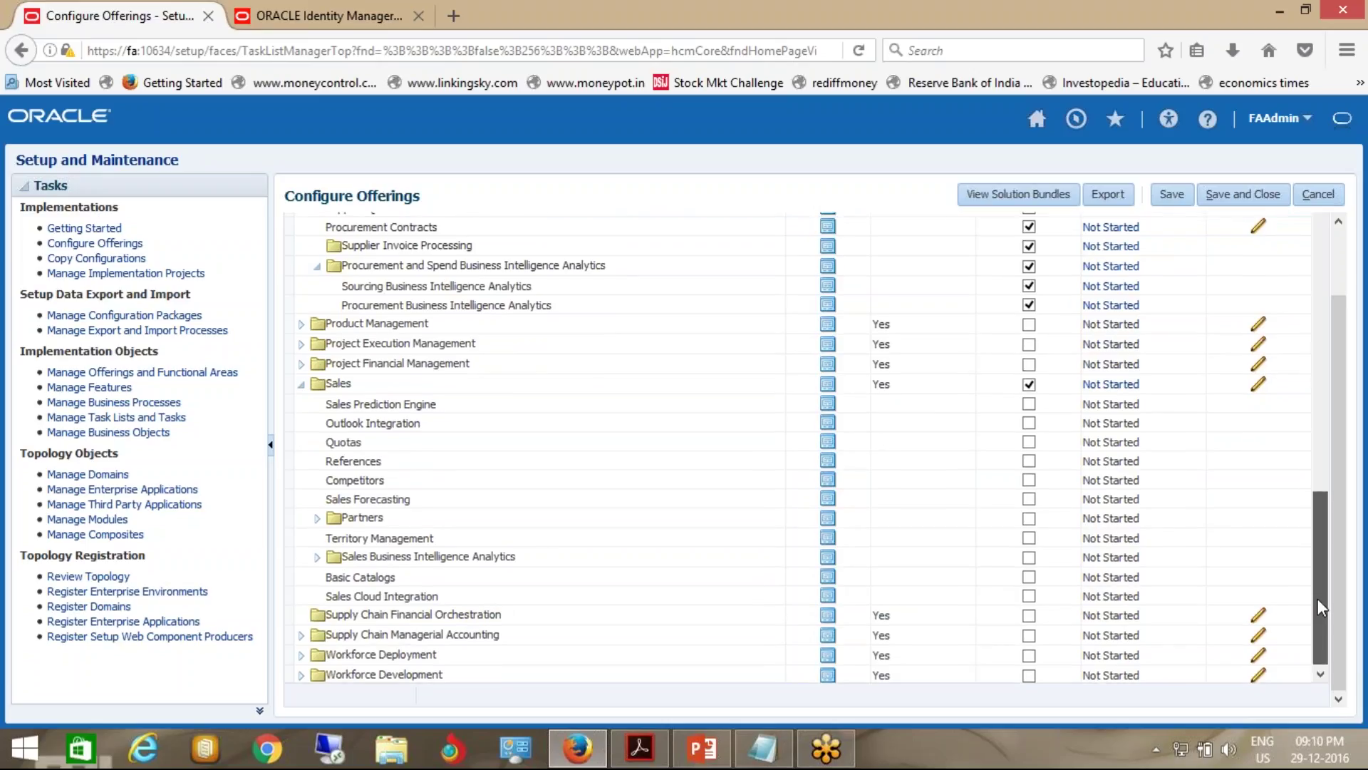
{"action": "scroll", "coordinate": [1318, 598], "scroll_direction": "up", "scroll_amount": 1}
{"action": "scroll", "coordinate": [1319, 605], "scroll_direction": "up", "scroll_amount": 1}
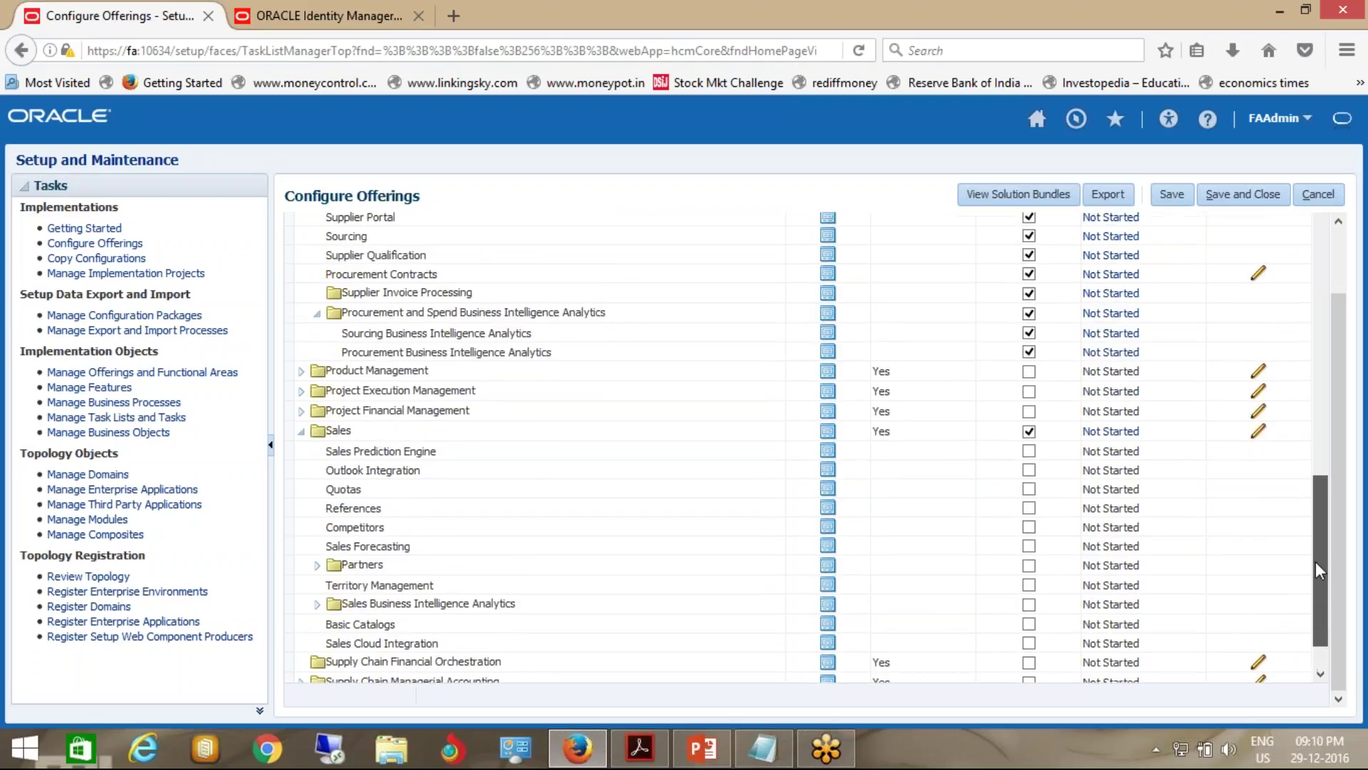
{"action": "left_click_drag", "start_coordinate": [1315, 561], "coordinate": [1319, 516]}
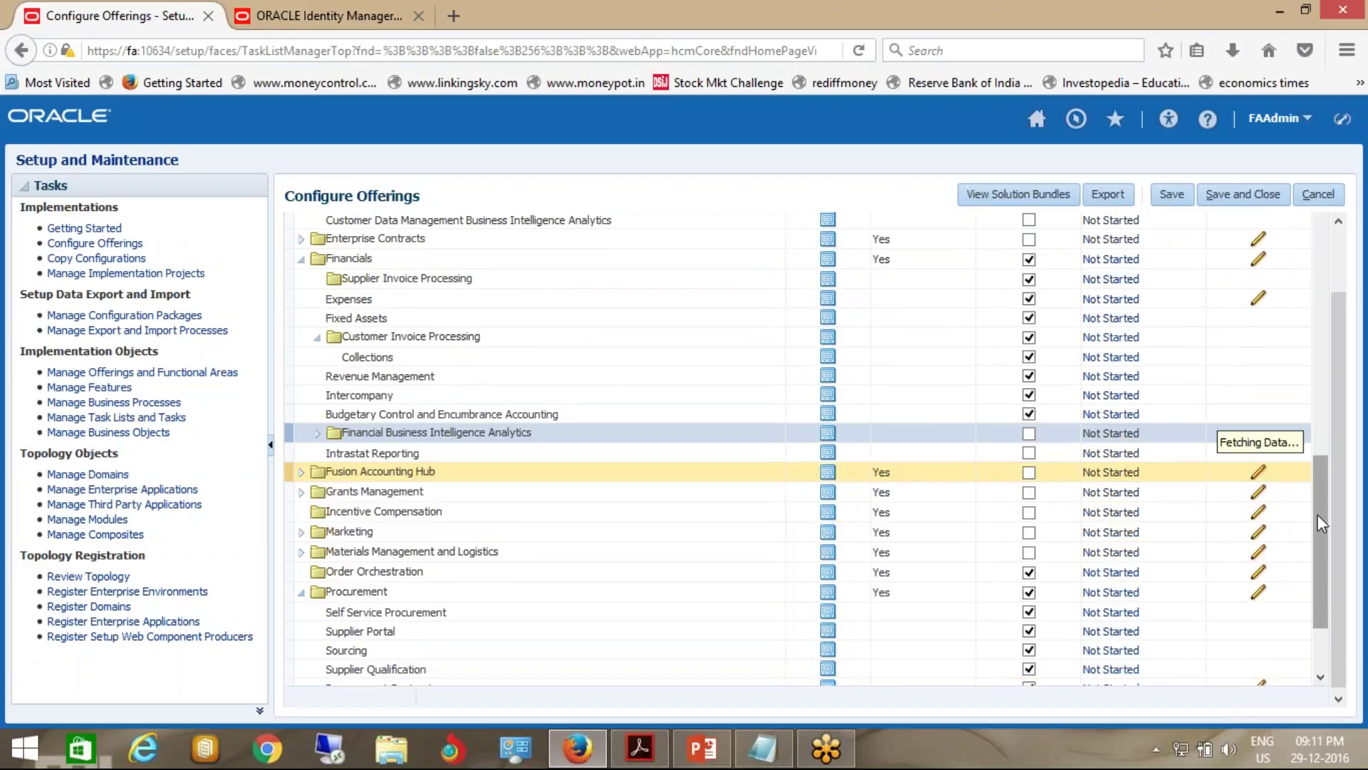
{"action": "left_click_drag", "start_coordinate": [1318, 514], "coordinate": [1319, 592]}
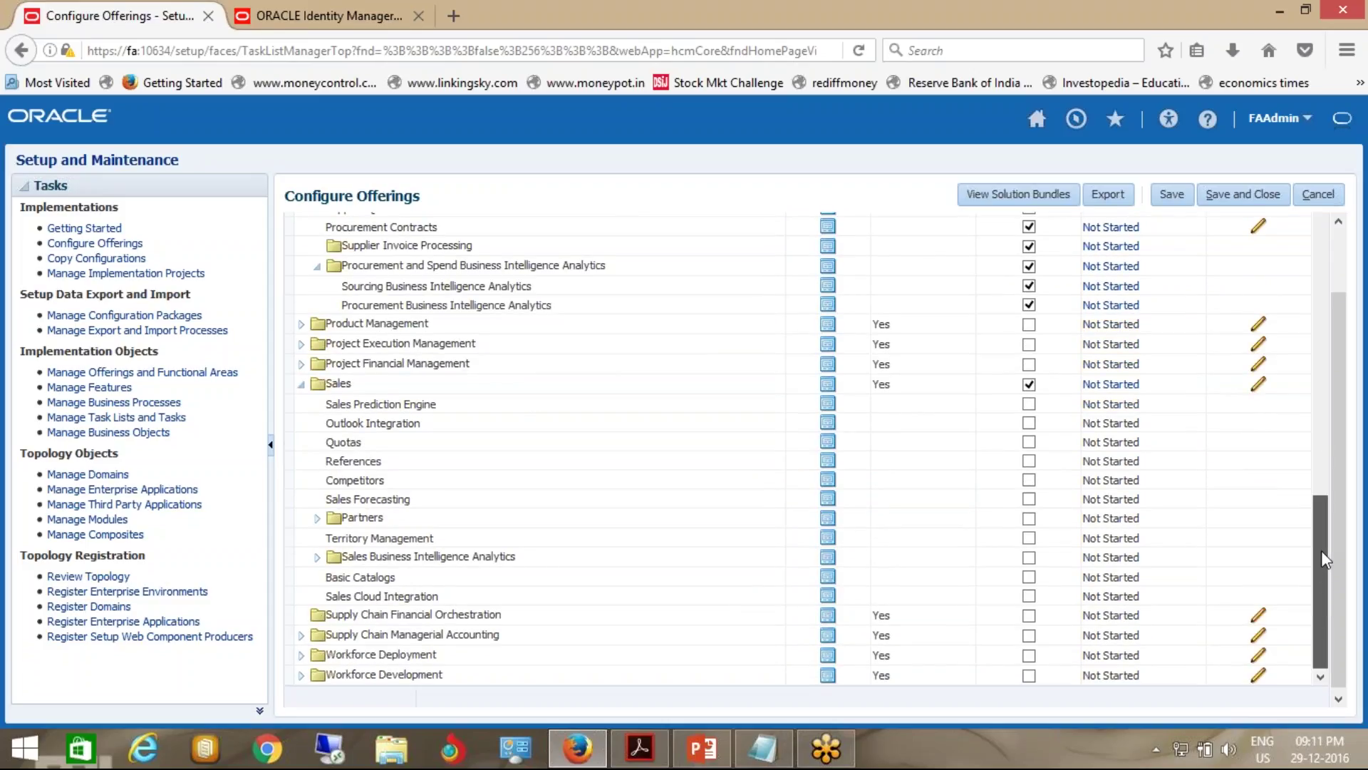
{"action": "left_click_drag", "start_coordinate": [1321, 550], "coordinate": [1318, 456]}
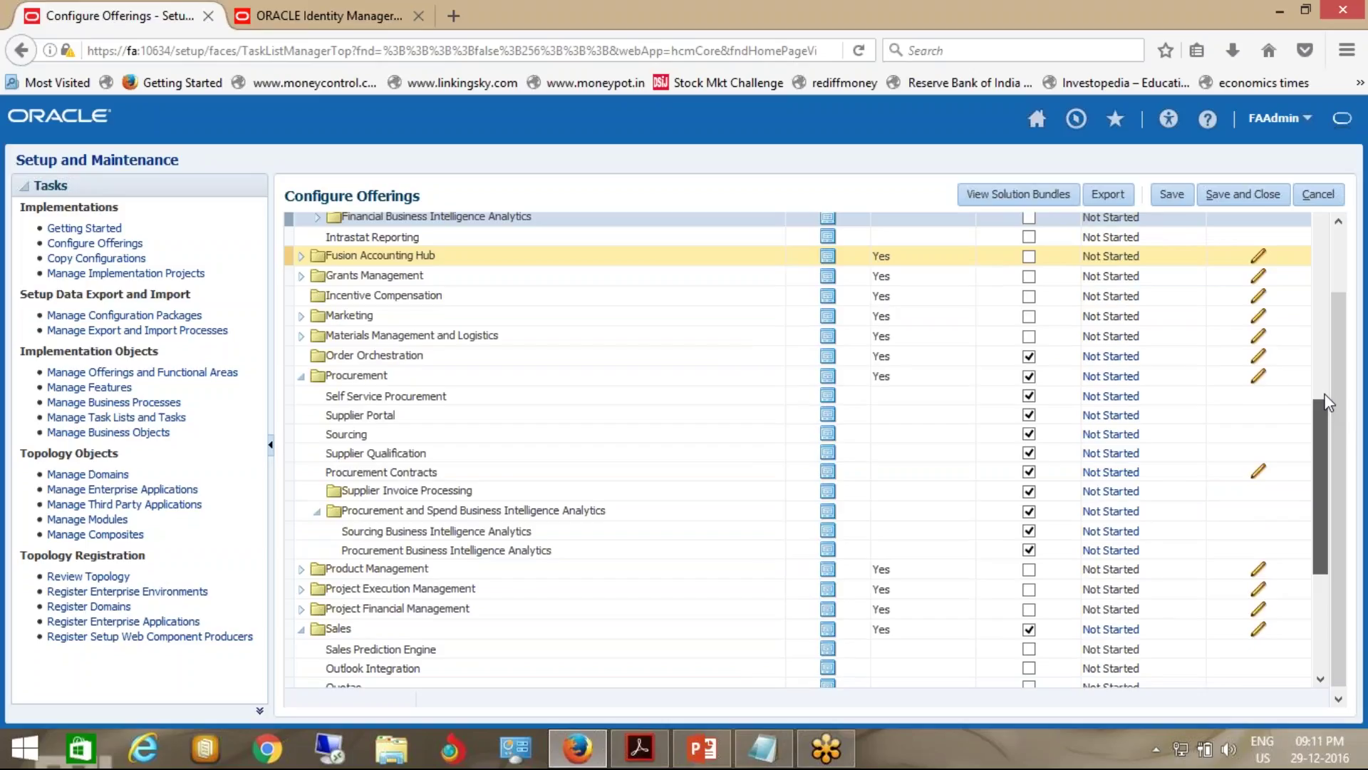
{"action": "left_click_drag", "start_coordinate": [1327, 402], "coordinate": [1343, 246]}
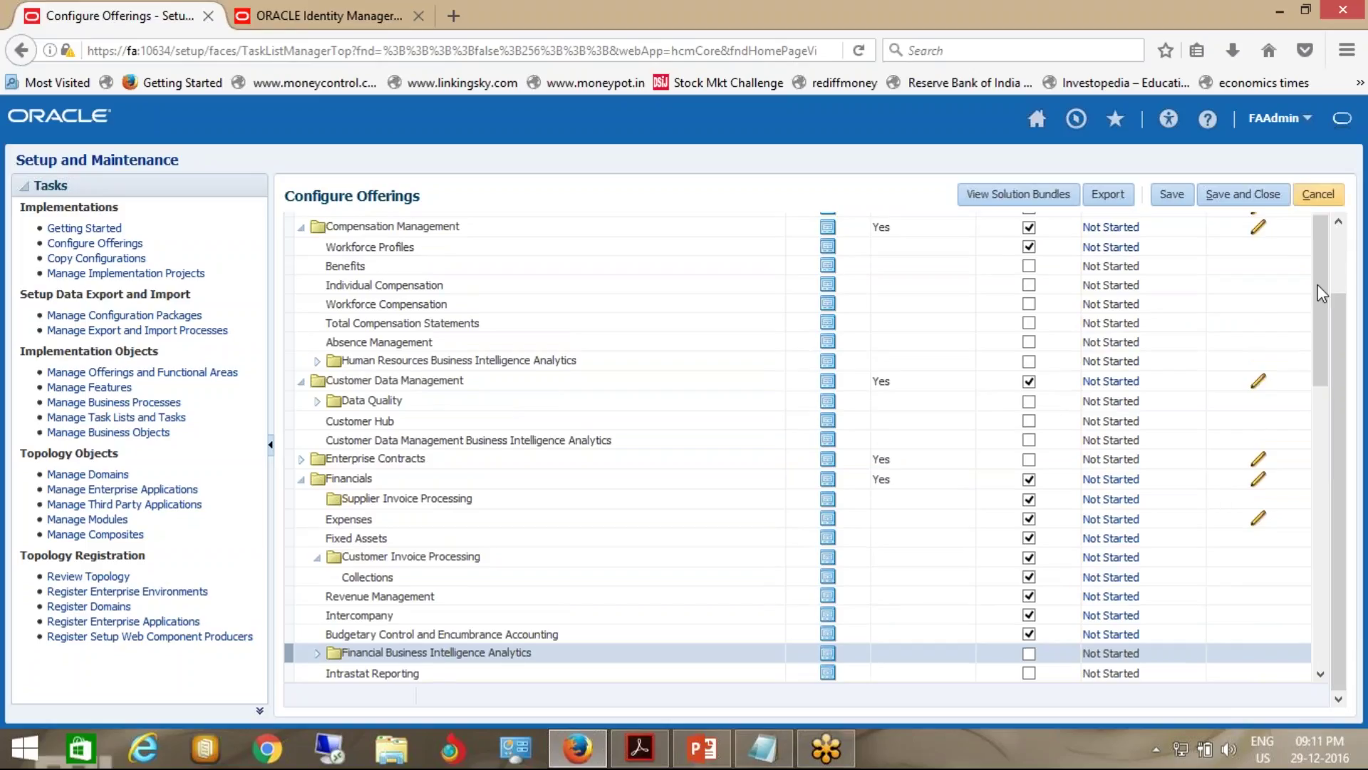
{"action": "left_click", "coordinate": [1252, 202]}
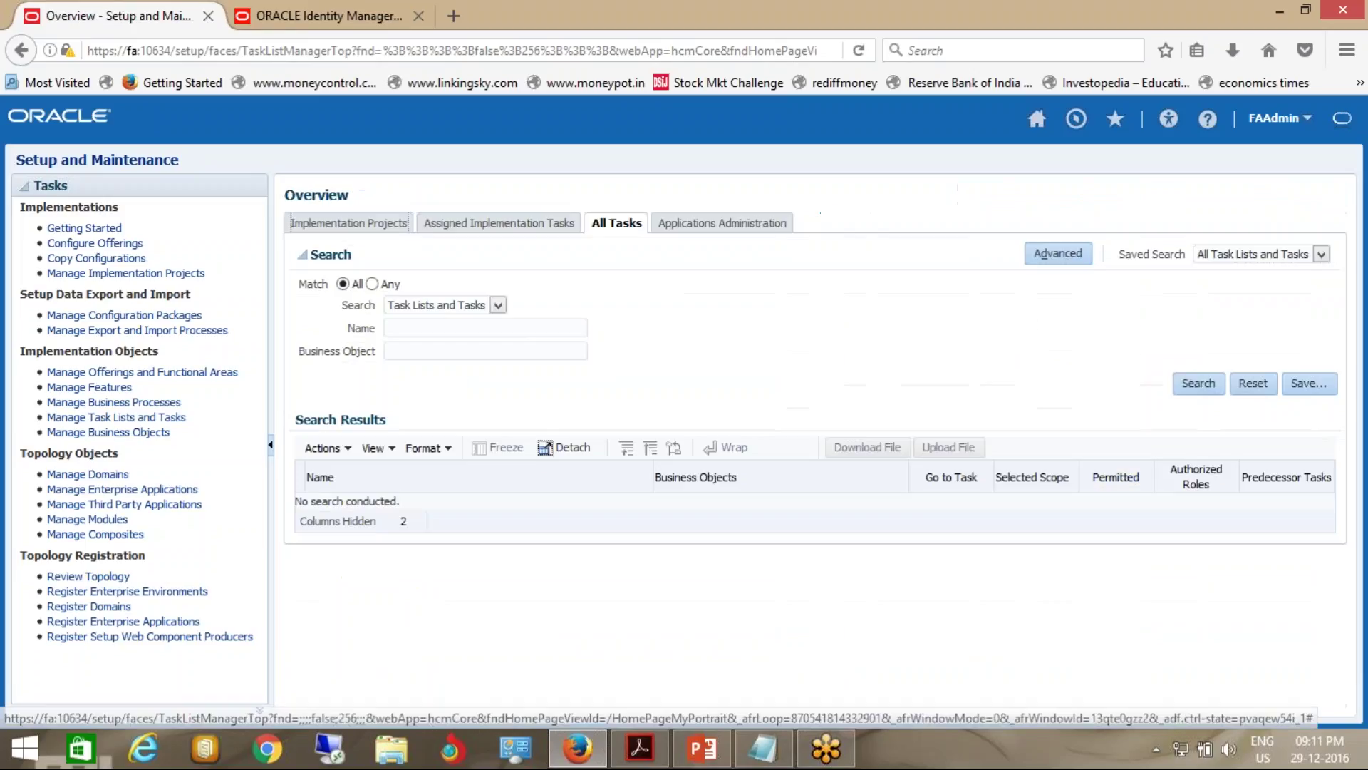
{"action": "left_click", "coordinate": [100, 244]}
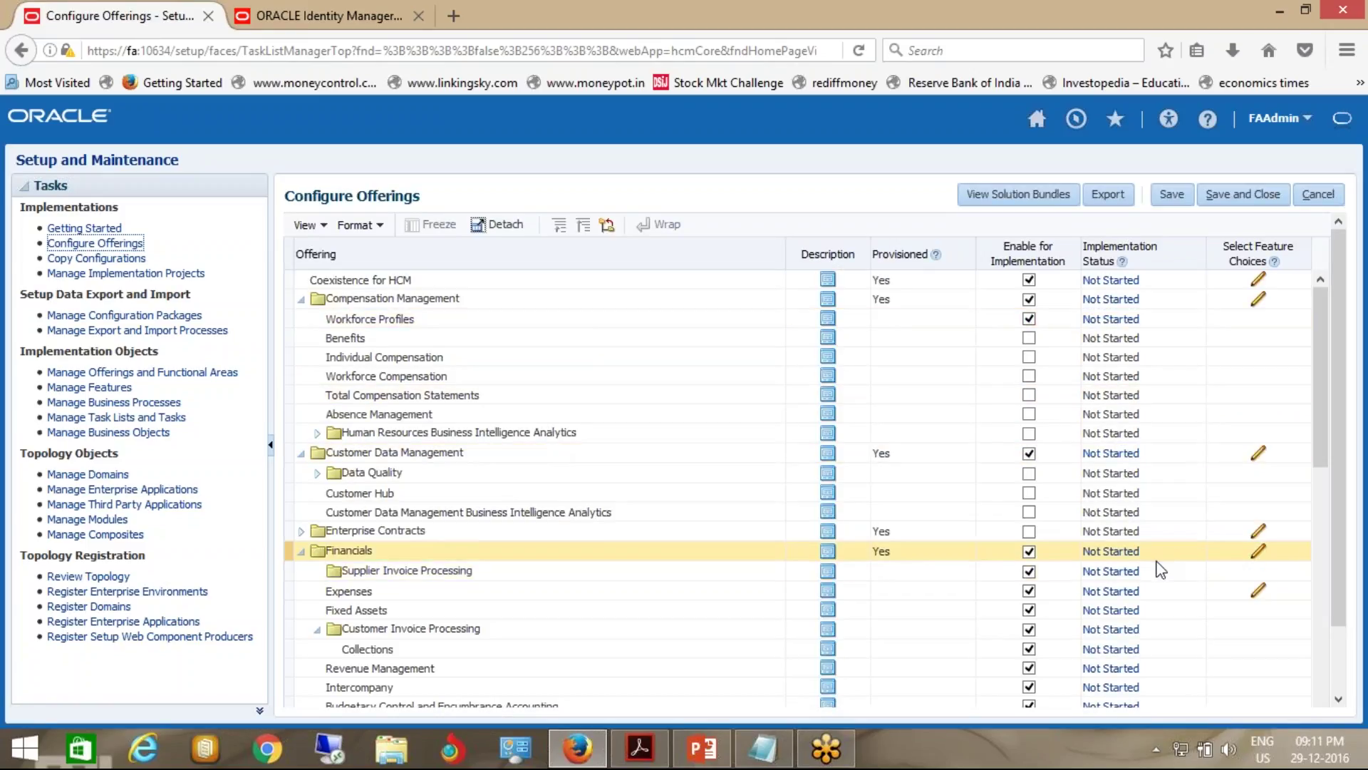
{"action": "left_click", "coordinate": [1258, 553]}
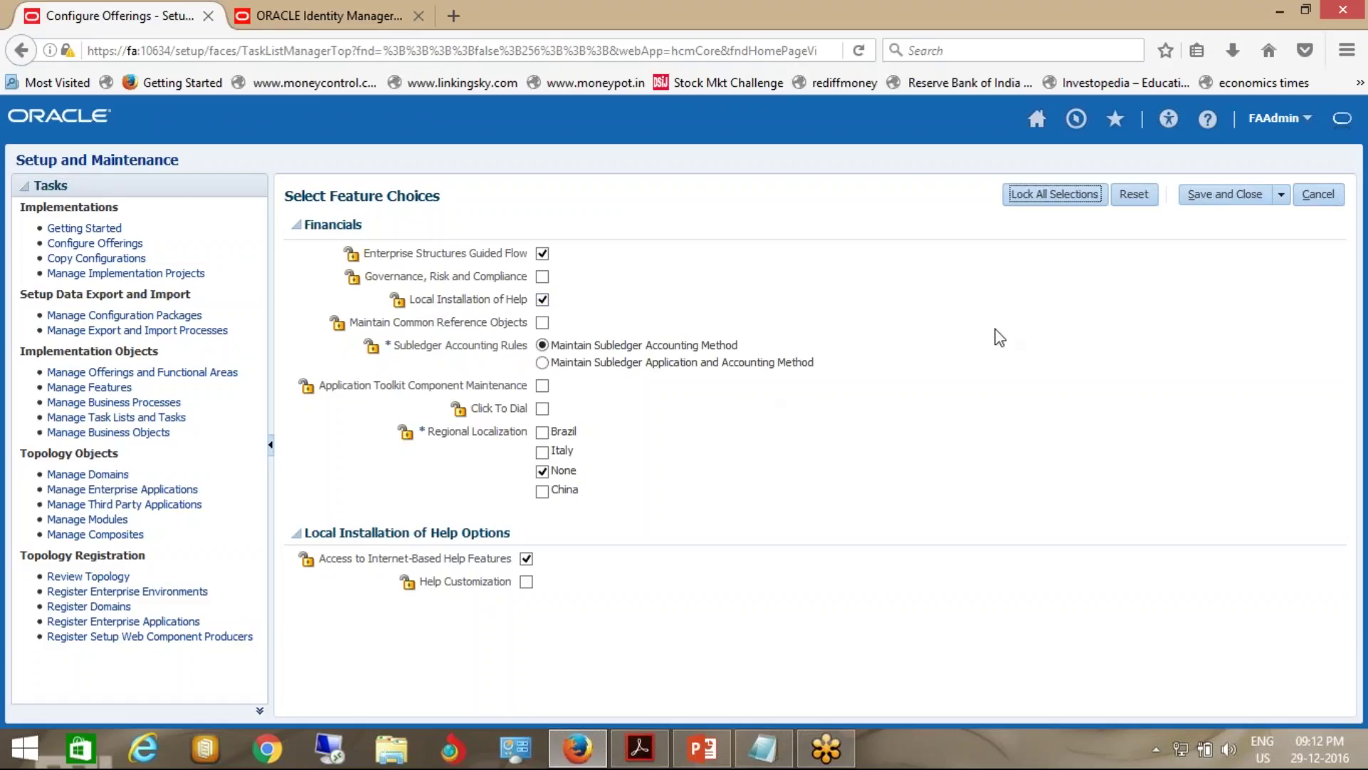
{"action": "left_click", "coordinate": [1318, 194]}
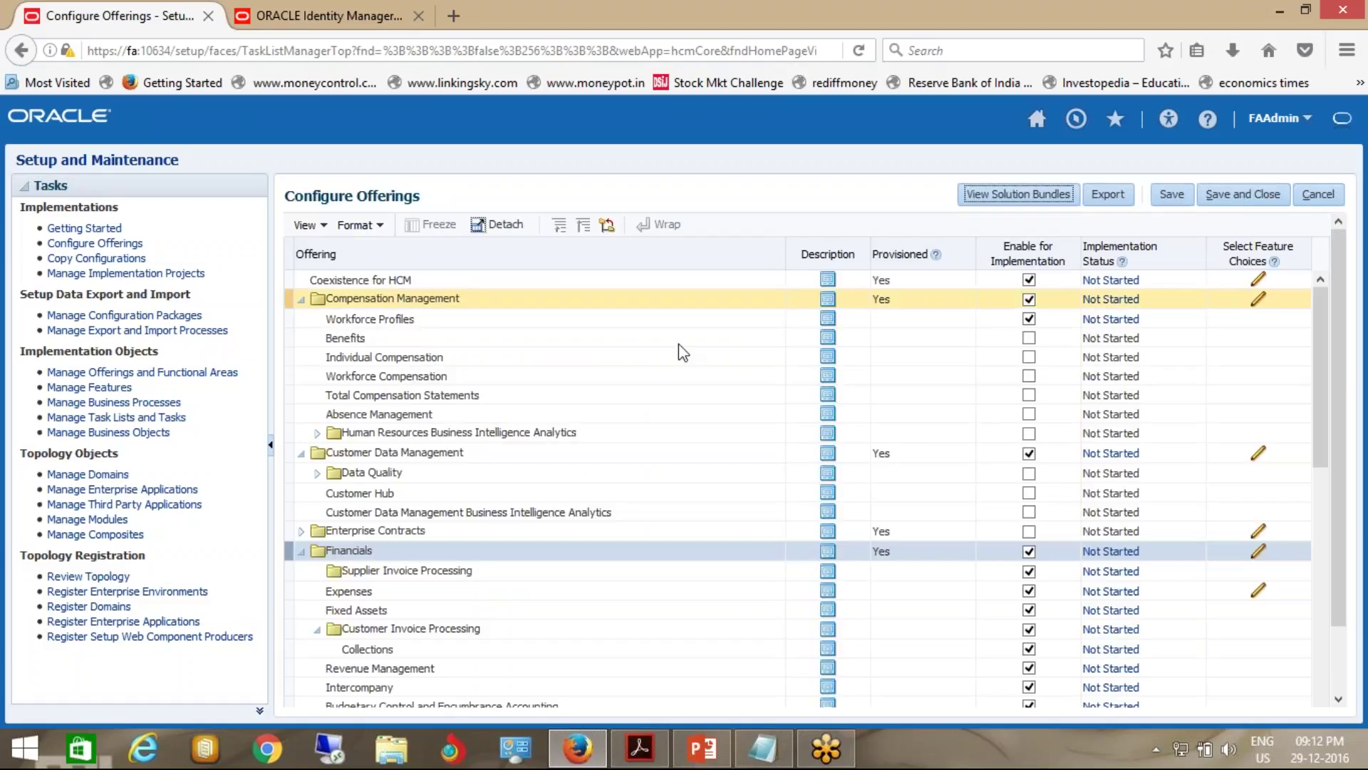
Create a project named Financials Implementation Project with auto-filled code, and proceed to offerings.
{"action": "left_click", "coordinate": [106, 274]}
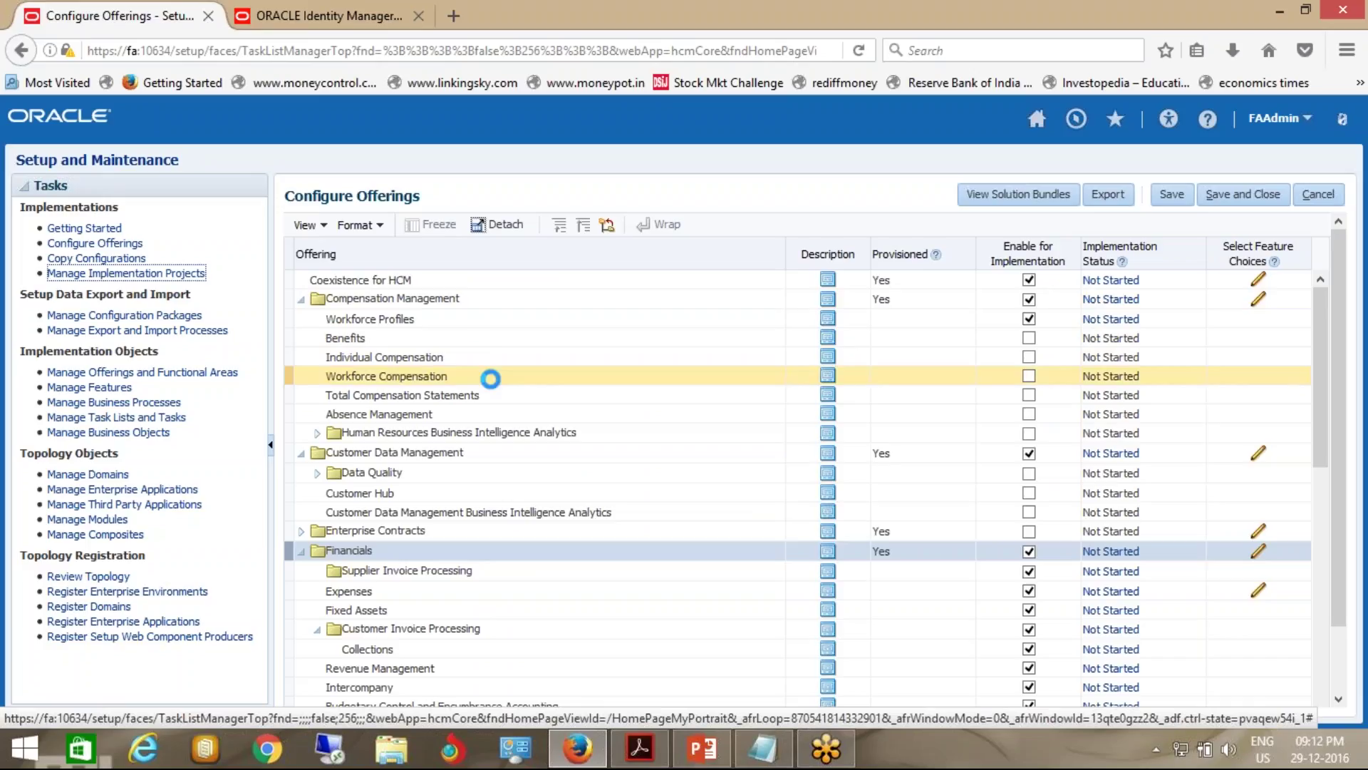
{"action": "left_click", "coordinate": [486, 226]}
{"action": "left_click", "coordinate": [486, 243]}
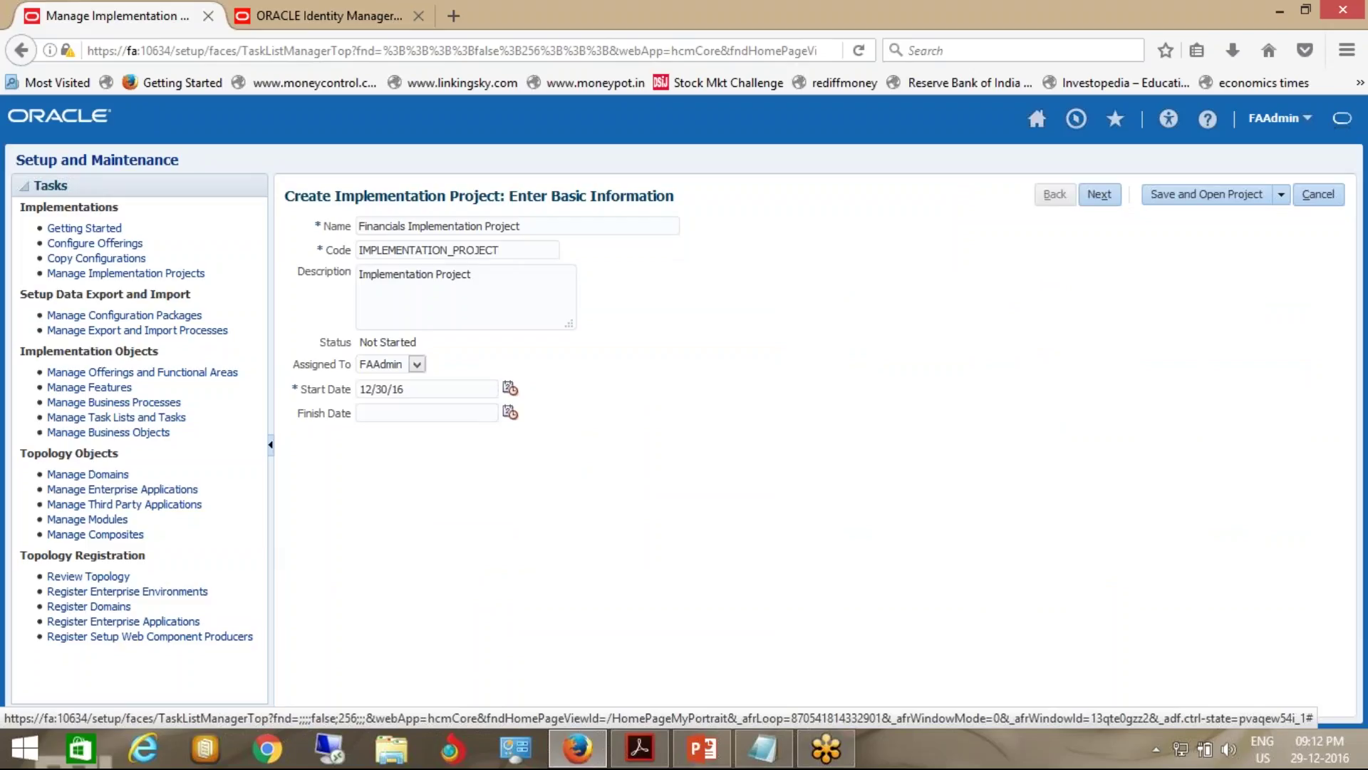
{"action": "key", "text": "Tab"}
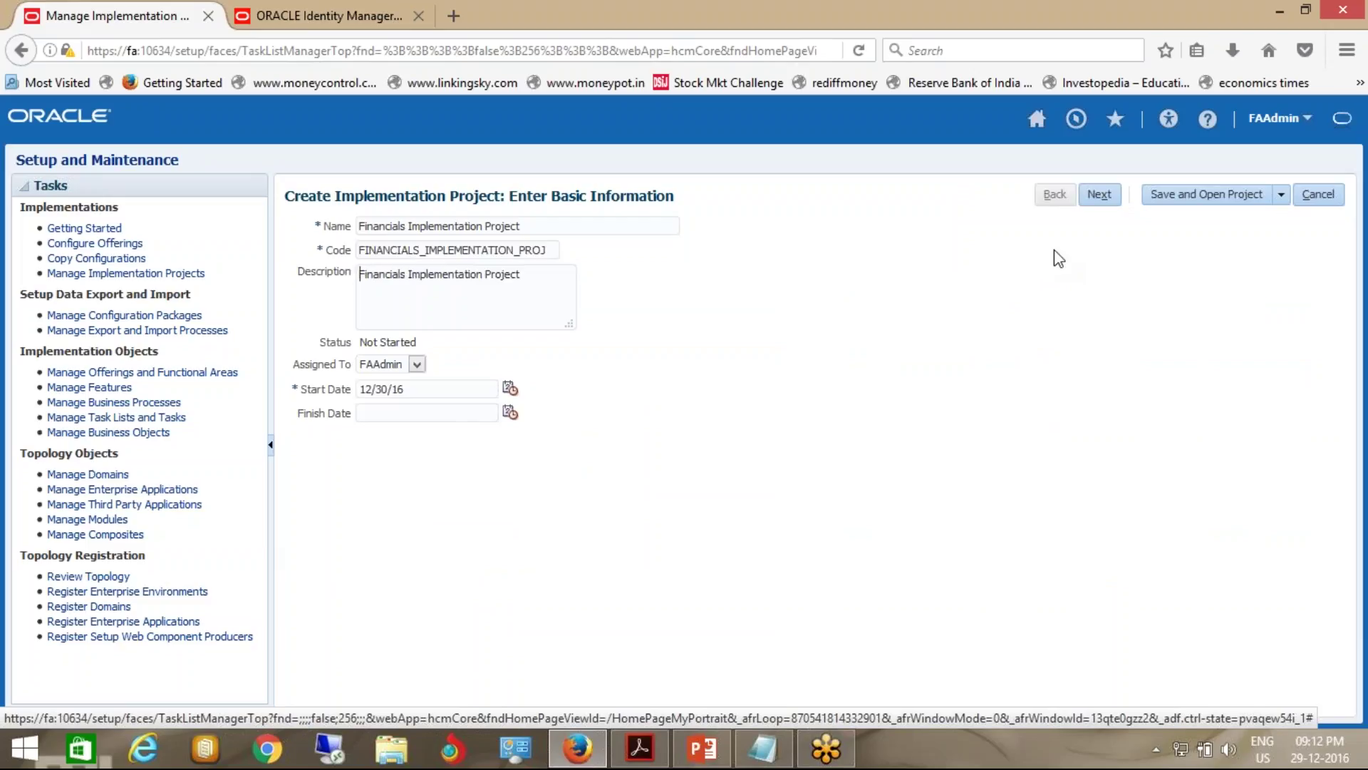
{"action": "left_click", "coordinate": [1104, 199]}
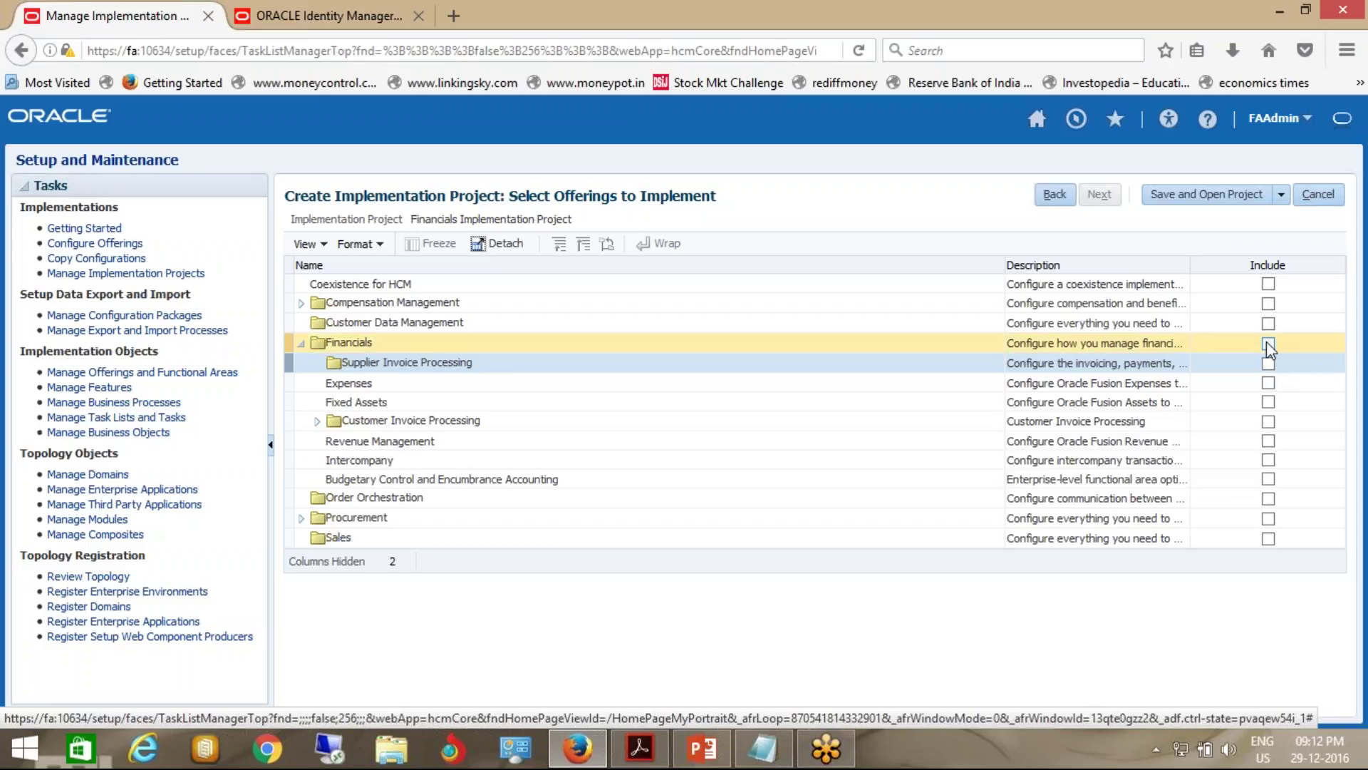
Include Financials, Supplier Invoice Processing, Expenses, Fixed Assets, Customer Invoice Processing, Collections, Revenue Management, Intercompany, Budgetary Control.
{"action": "left_click", "coordinate": [1268, 344]}
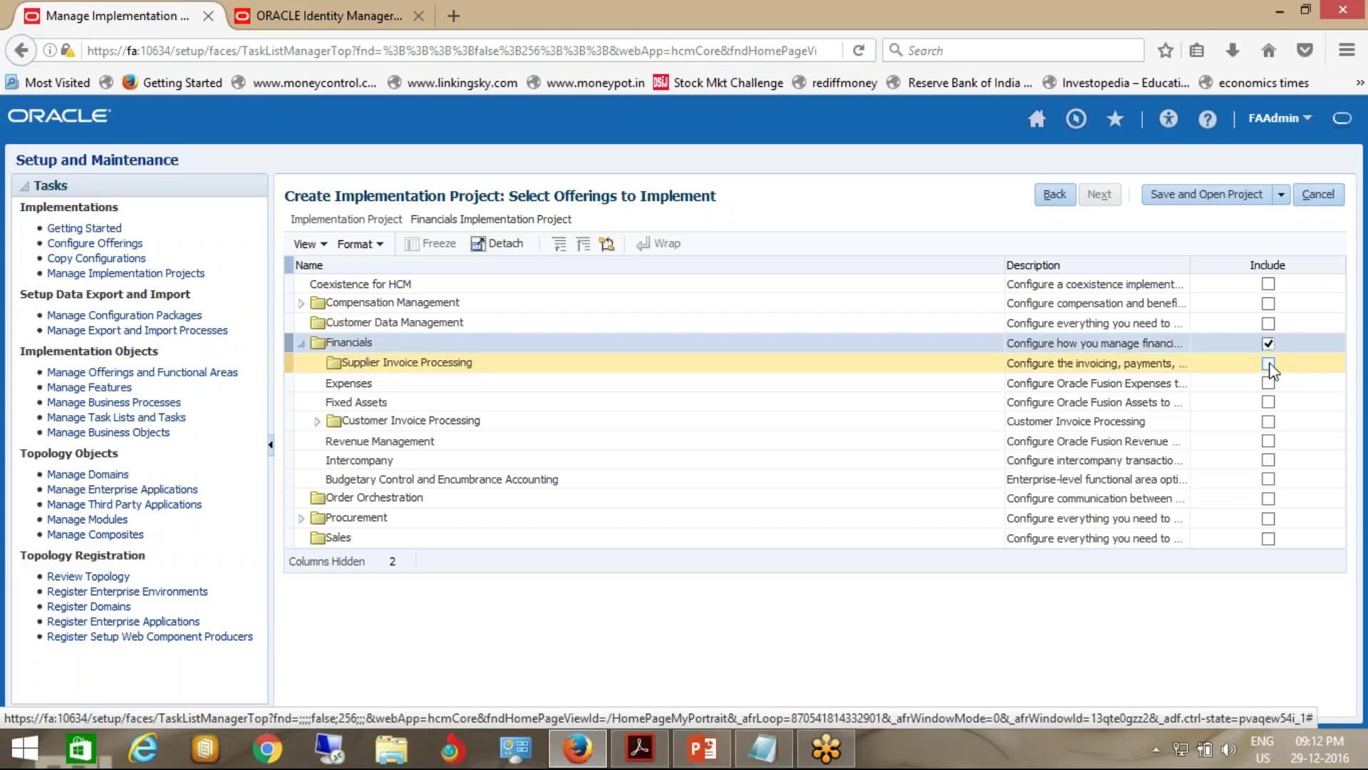
{"action": "left_click", "coordinate": [1268, 364]}
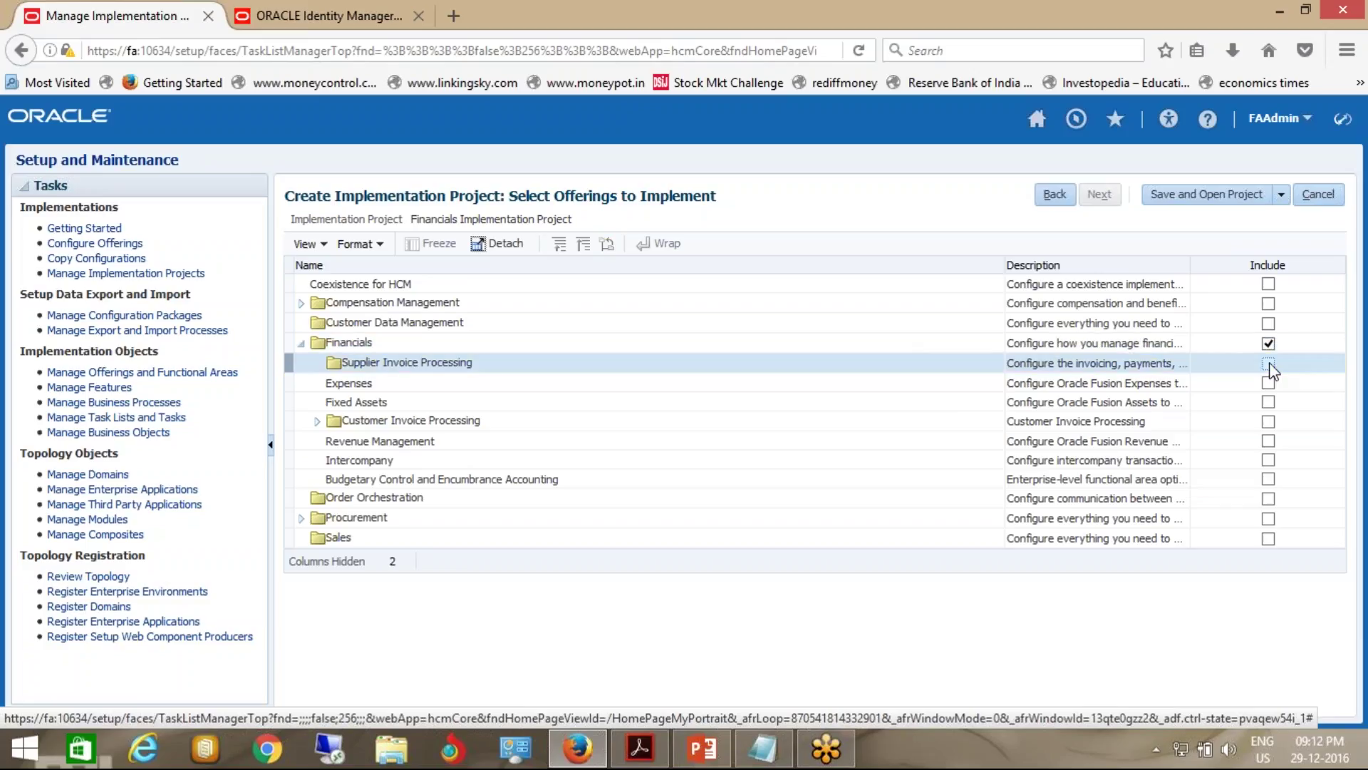
{"action": "left_click", "coordinate": [1268, 383]}
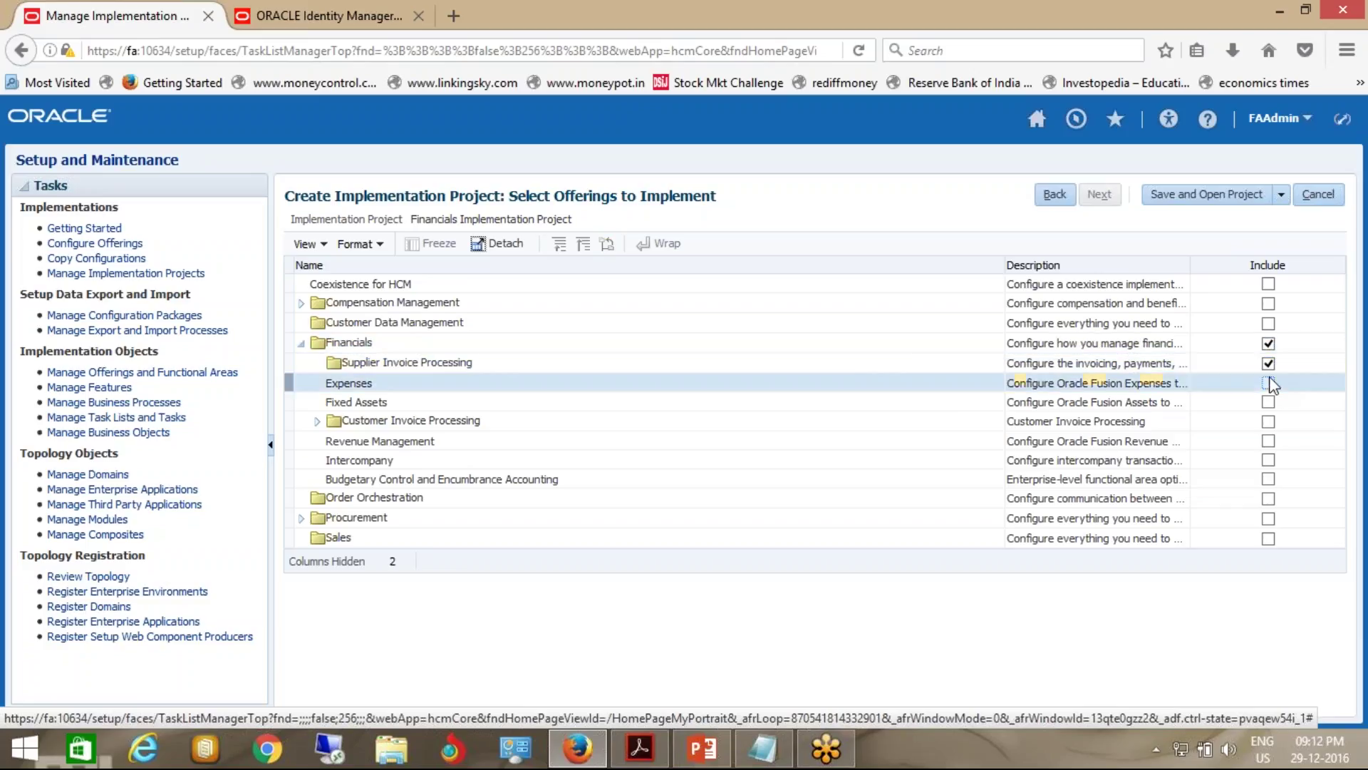
{"action": "left_click", "coordinate": [1268, 402]}
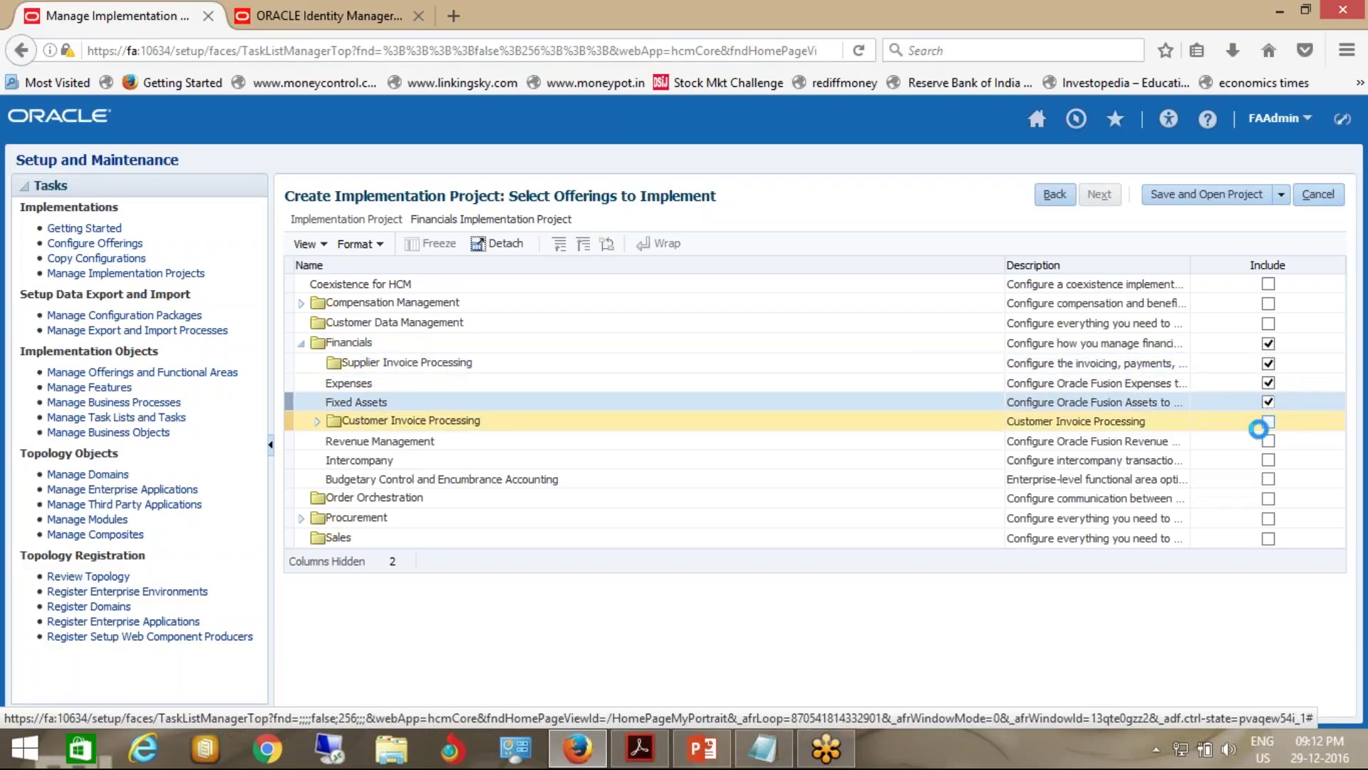
{"action": "left_click", "coordinate": [323, 421]}
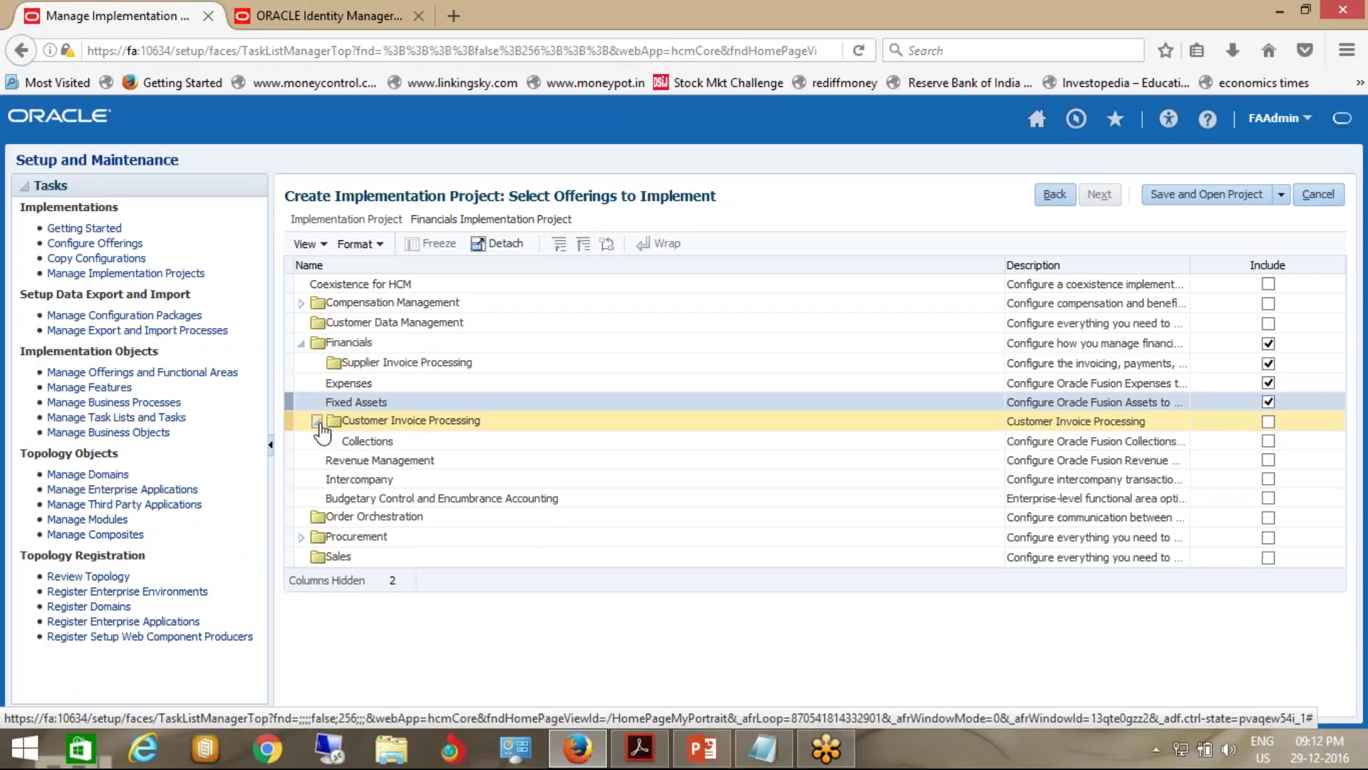
{"action": "left_click", "coordinate": [1269, 421]}
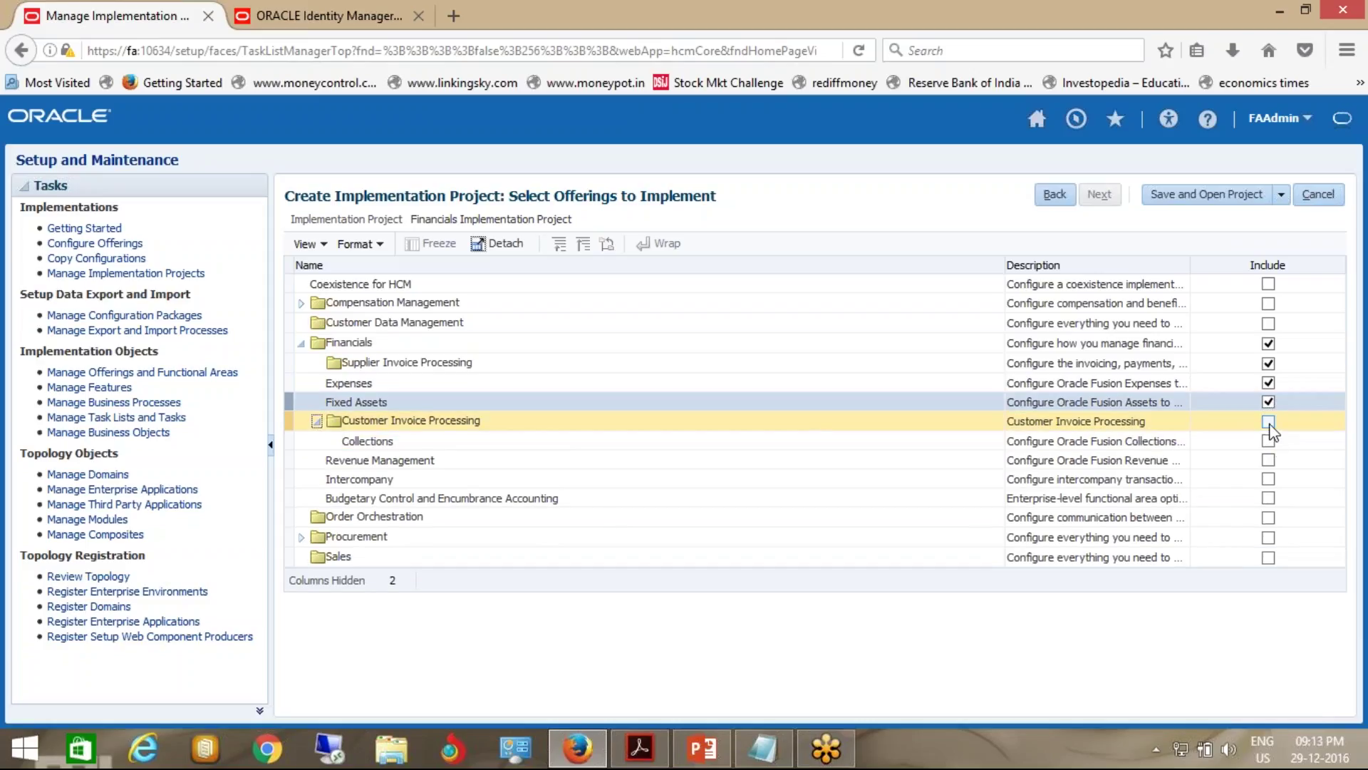
{"action": "left_click", "coordinate": [1268, 441]}
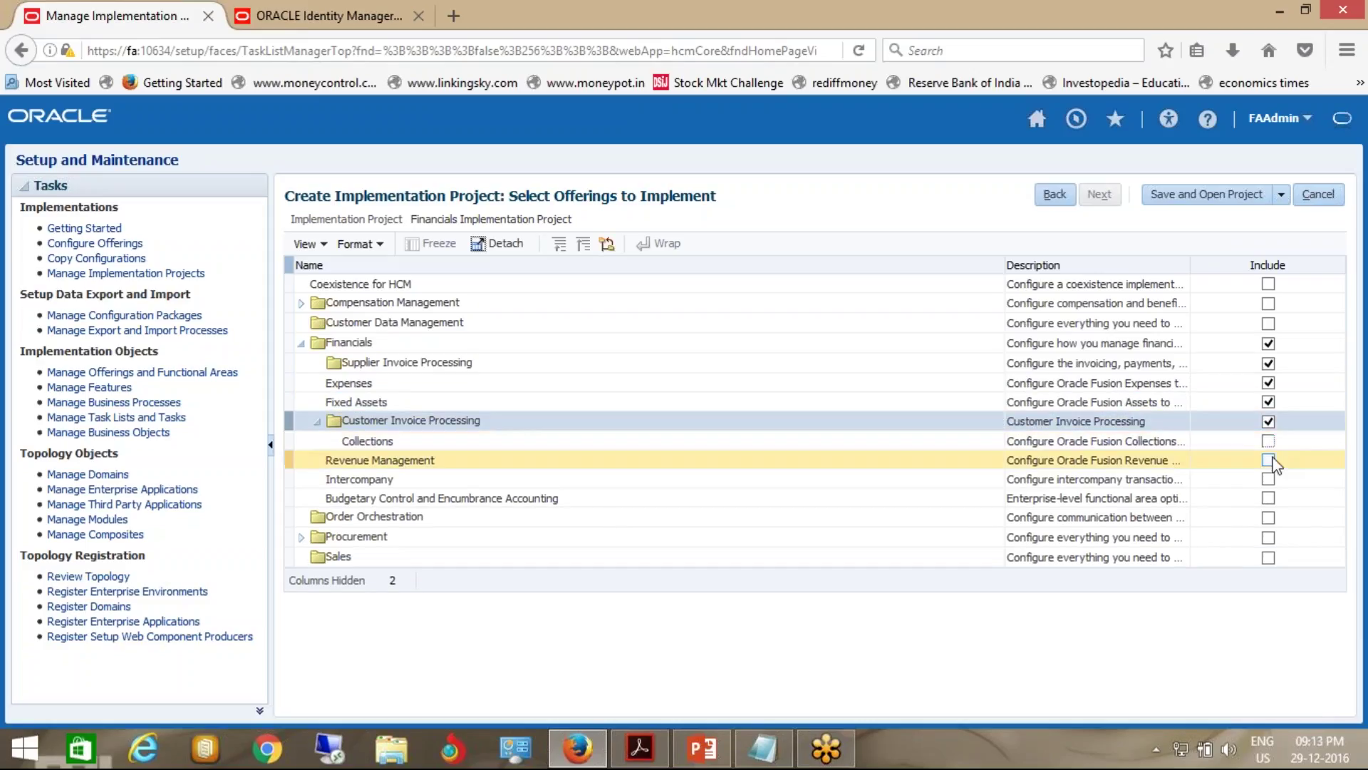
{"action": "left_click", "coordinate": [1268, 440]}
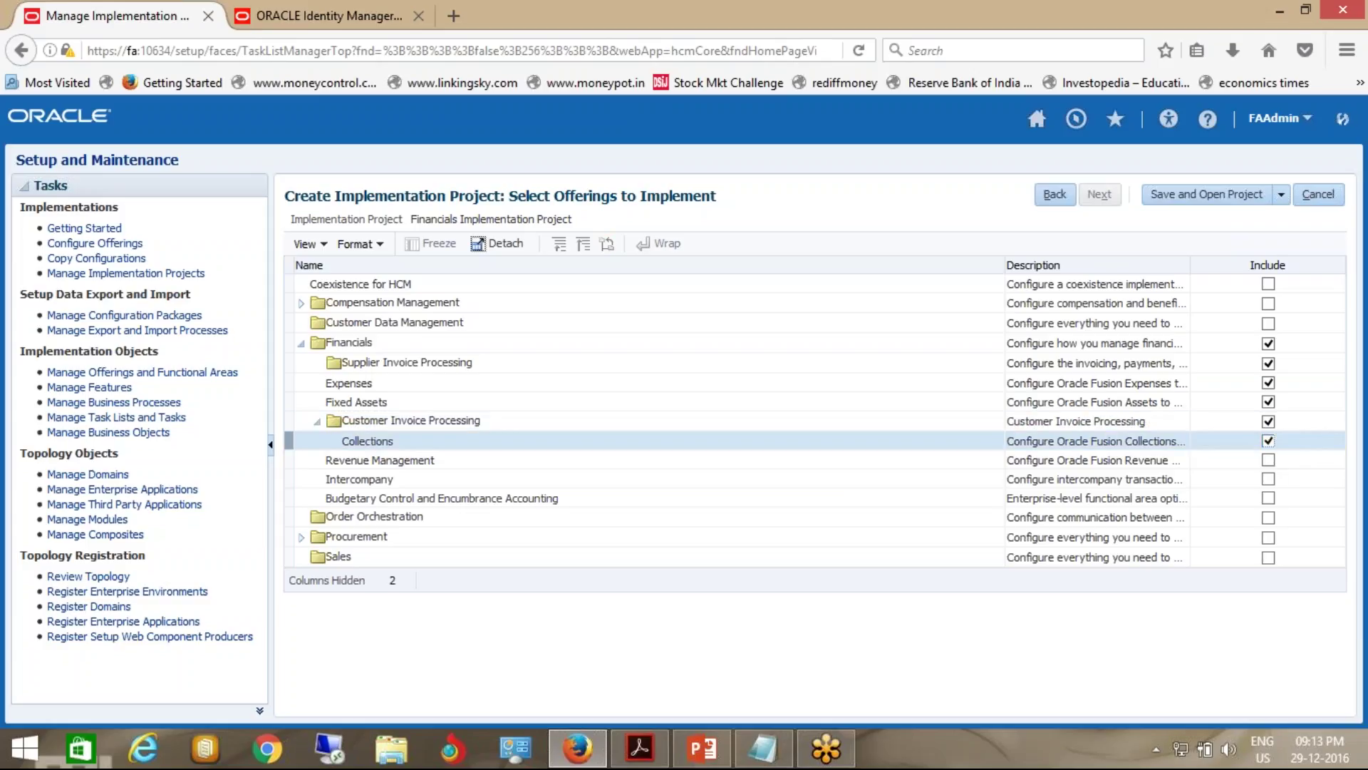
{"action": "left_click", "coordinate": [1268, 460]}
{"action": "left_click", "coordinate": [1268, 478]}
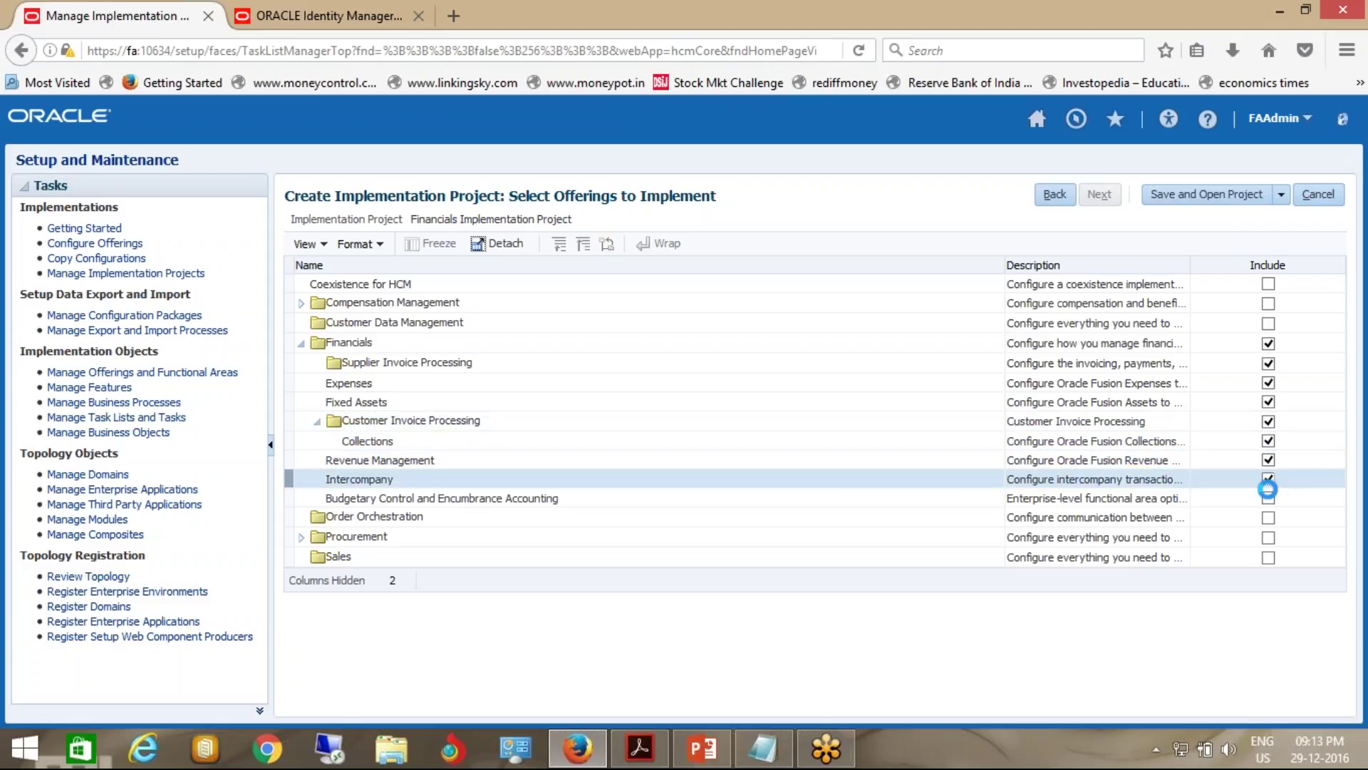
{"action": "left_click", "coordinate": [1268, 498]}
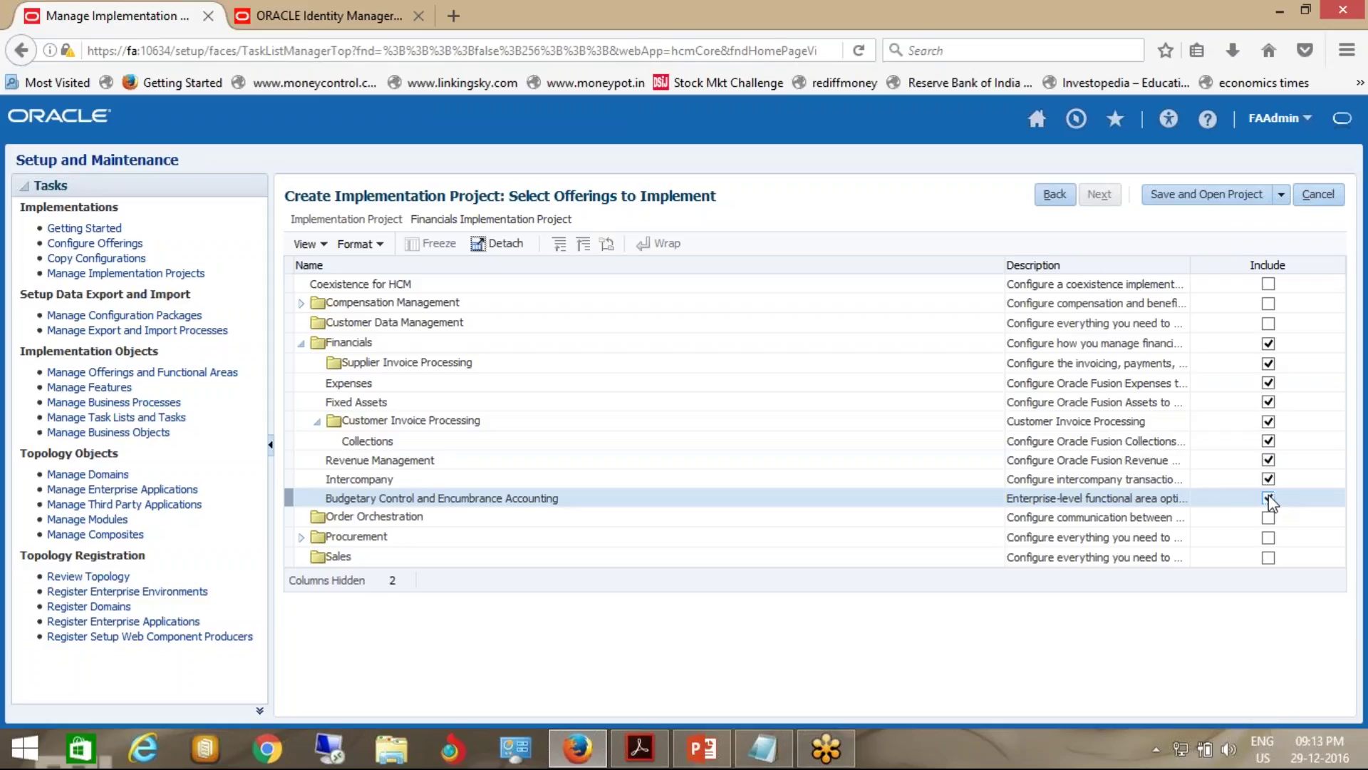
Dismiss the Self Service Procurement warning, include Procurement, then save and open the project.
{"action": "left_click", "coordinate": [582, 541]}
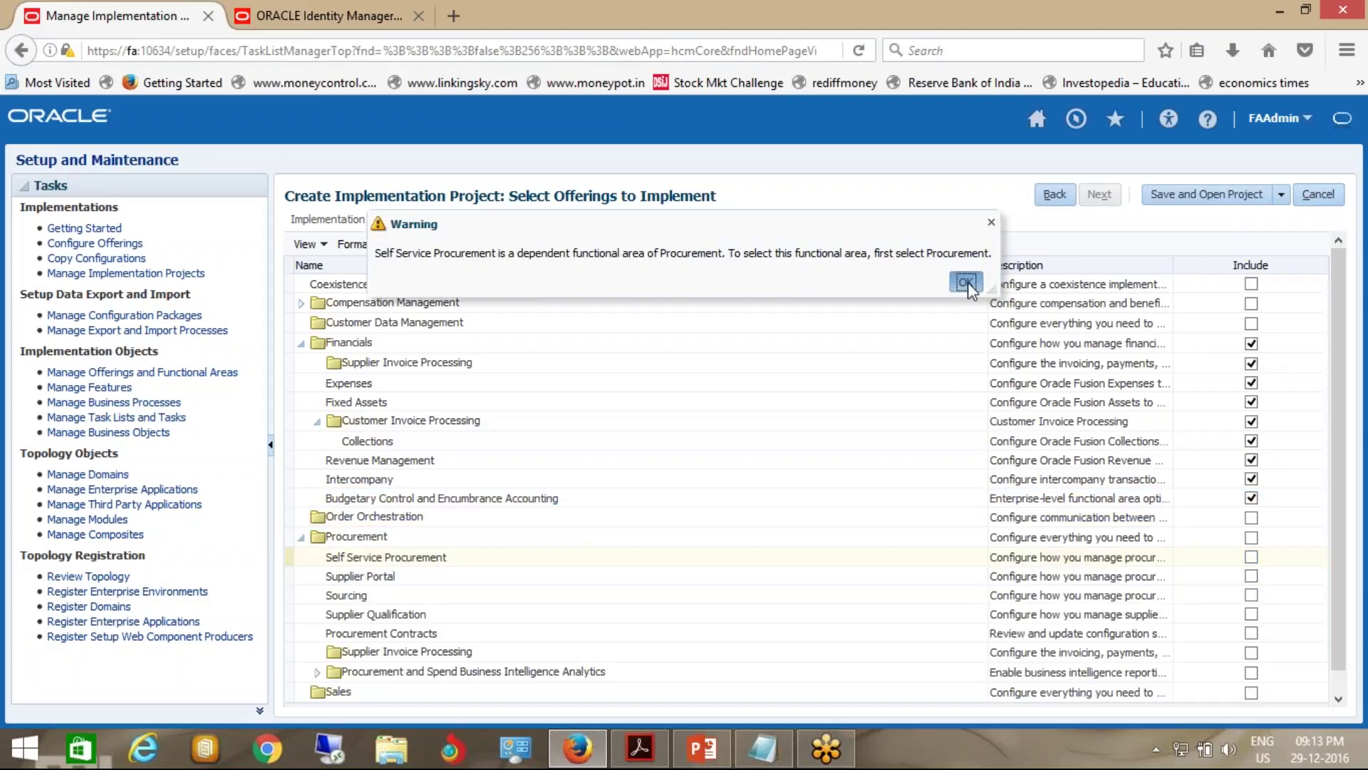
{"action": "left_click", "coordinate": [965, 282]}
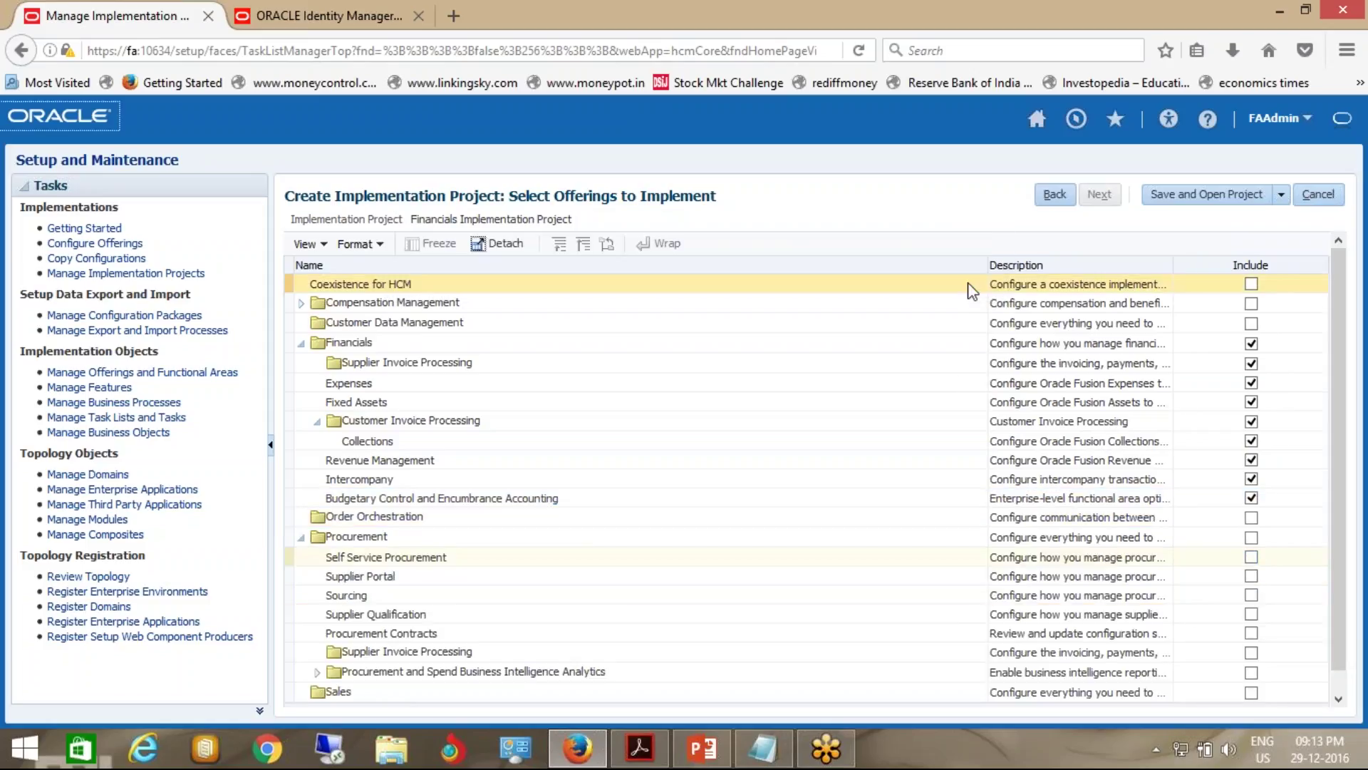
{"action": "left_click", "coordinate": [1251, 539]}
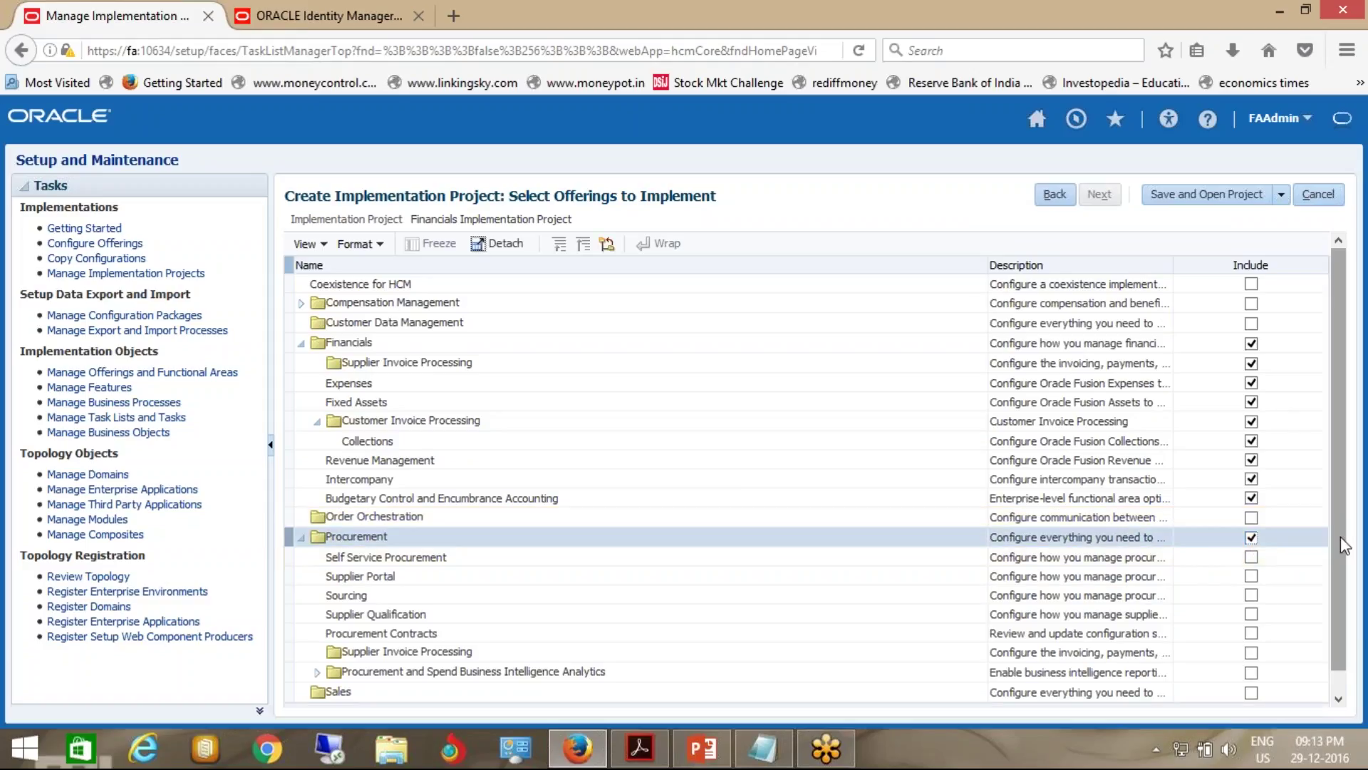
{"action": "scroll", "coordinate": [1340, 555], "scroll_direction": "down", "scroll_amount": 1}
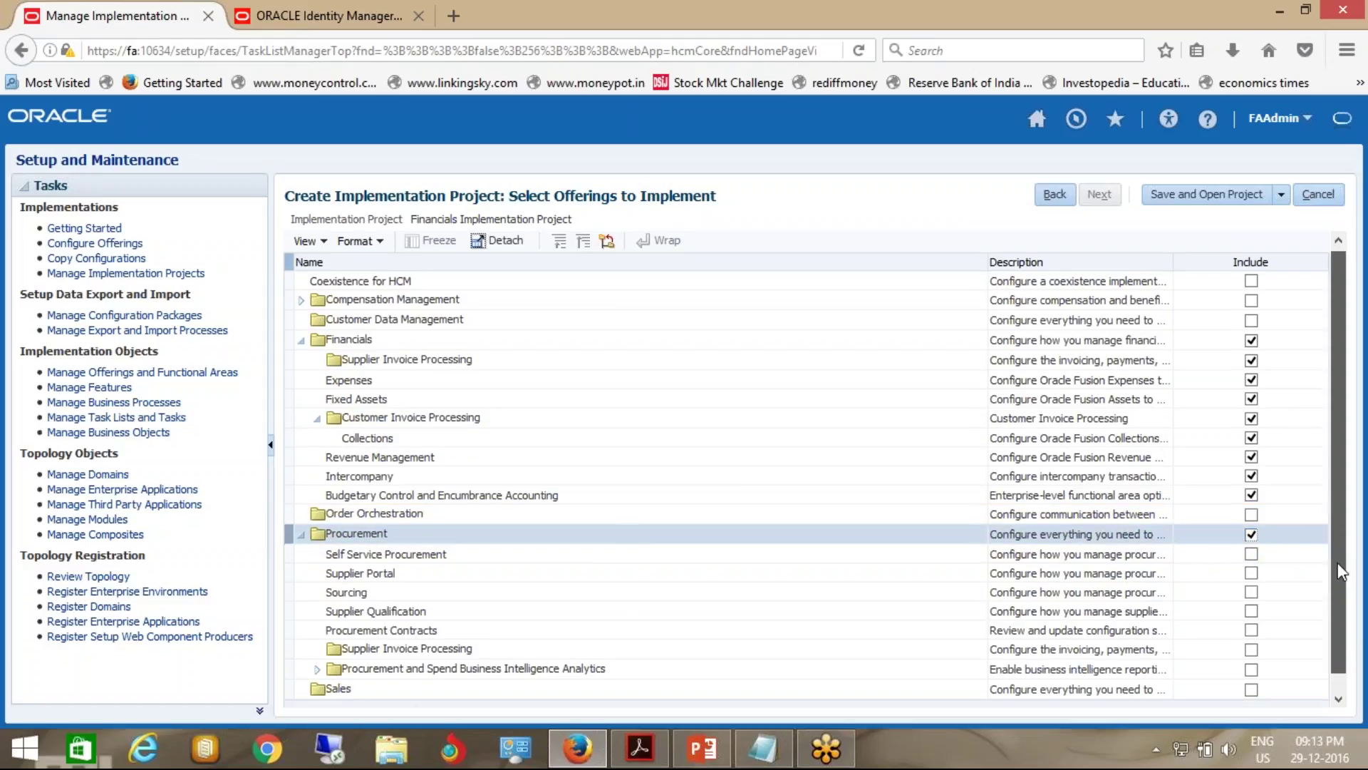
{"action": "scroll", "coordinate": [1337, 562], "scroll_direction": "down", "scroll_amount": 1}
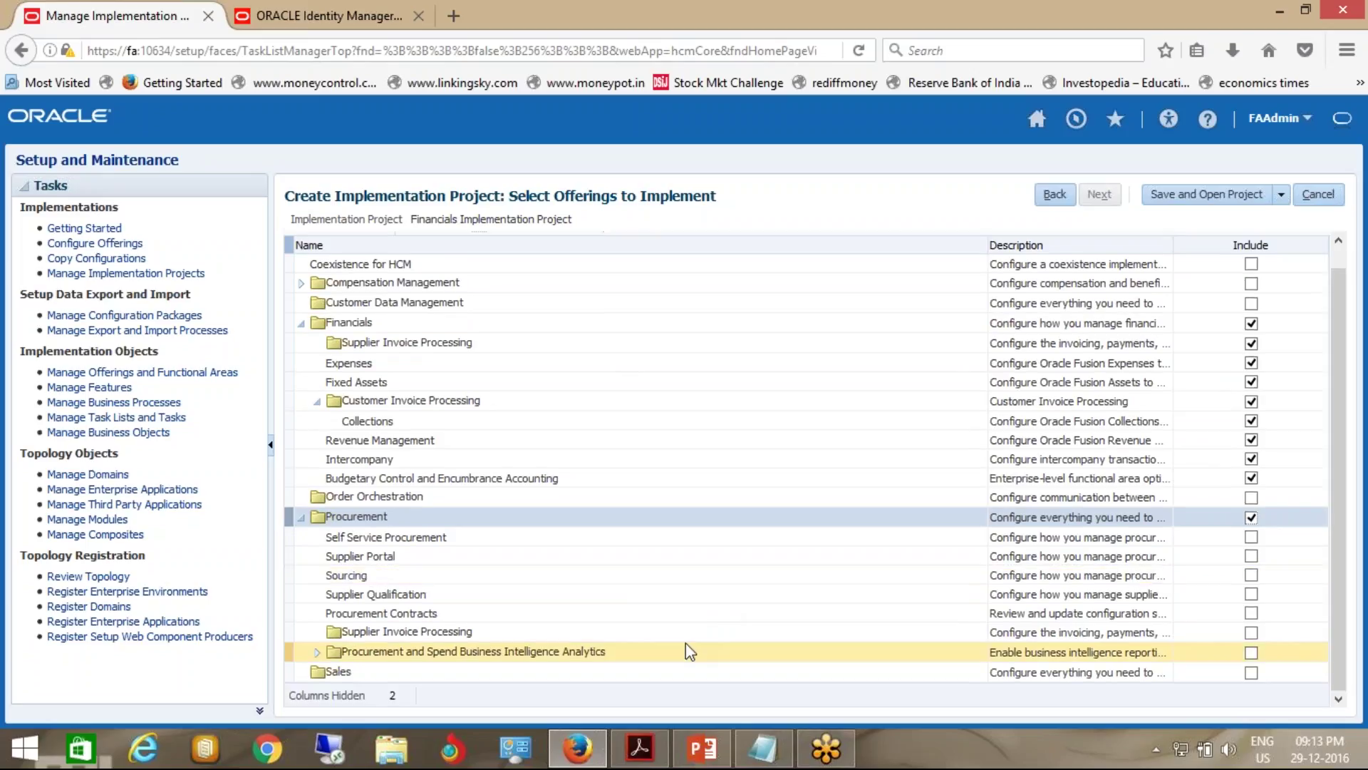
{"action": "scroll", "coordinate": [1335, 383], "scroll_direction": "up", "scroll_amount": 1}
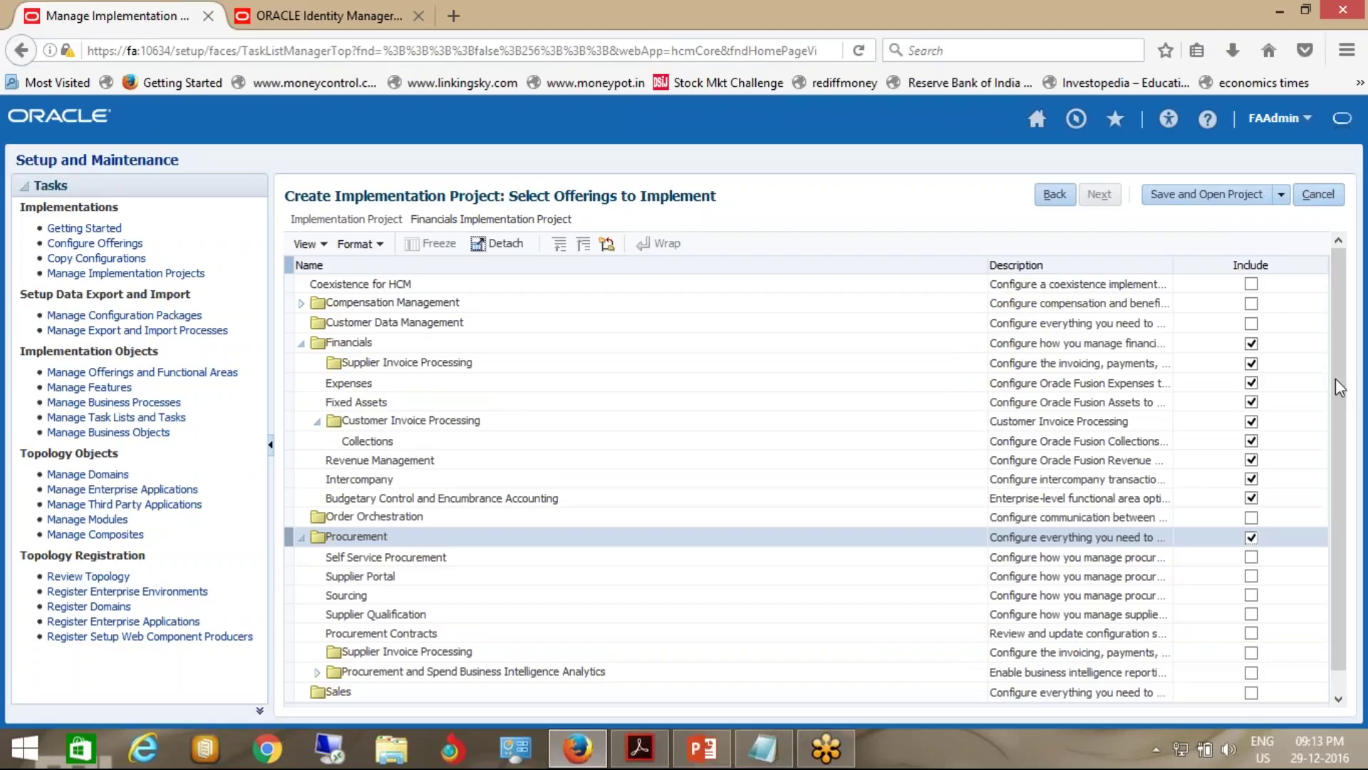
{"action": "left_click", "coordinate": [1195, 198]}
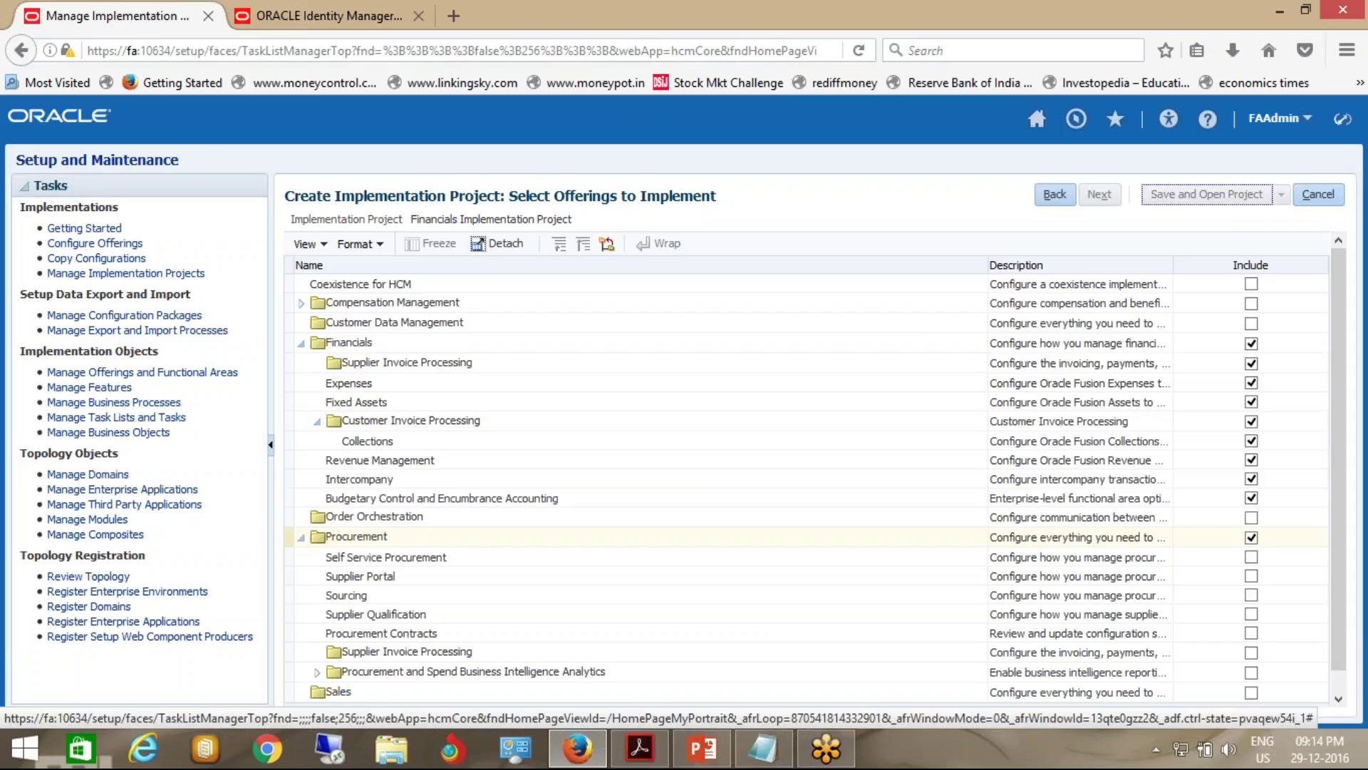
Expand the Financials task list and widen the Task column to show full names.
{"action": "left_click", "coordinate": [1055, 193]}
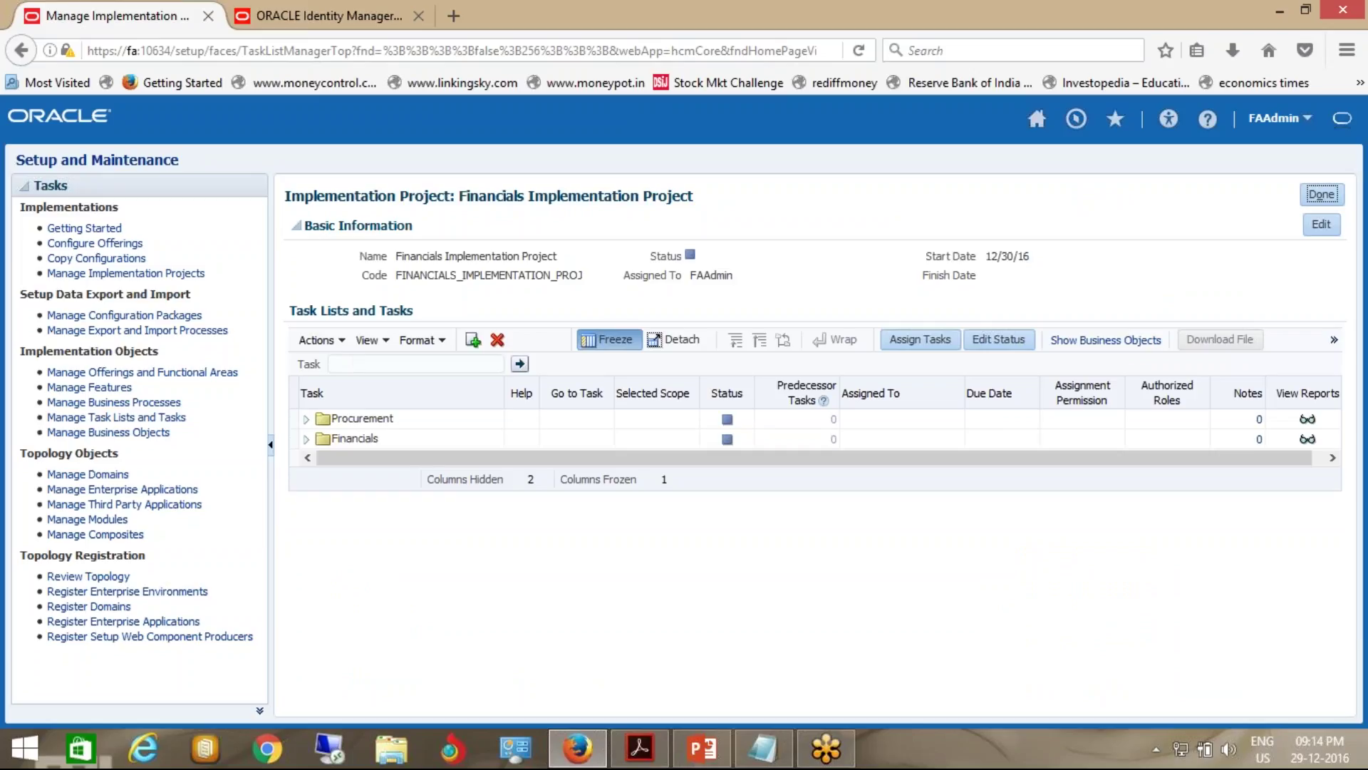
{"action": "left_click", "coordinate": [392, 421]}
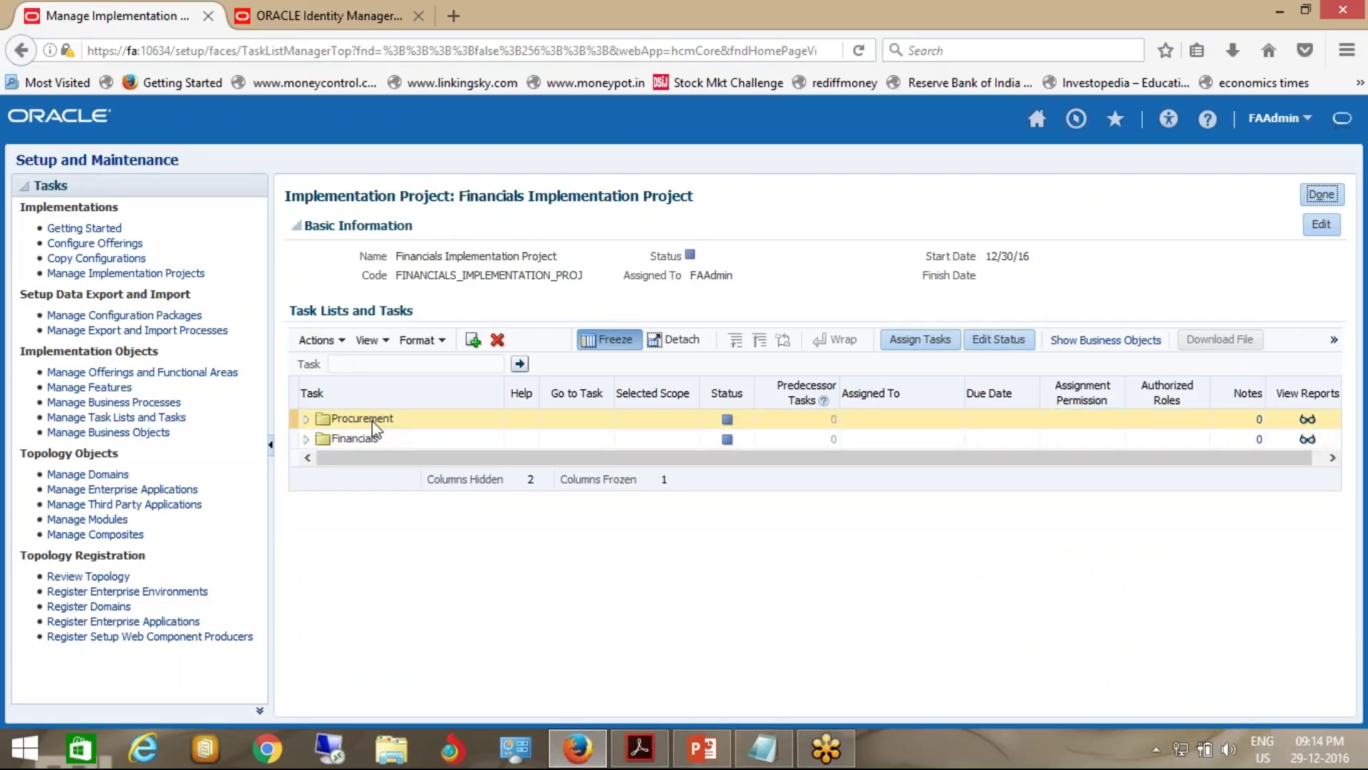
{"action": "left_click", "coordinate": [307, 439]}
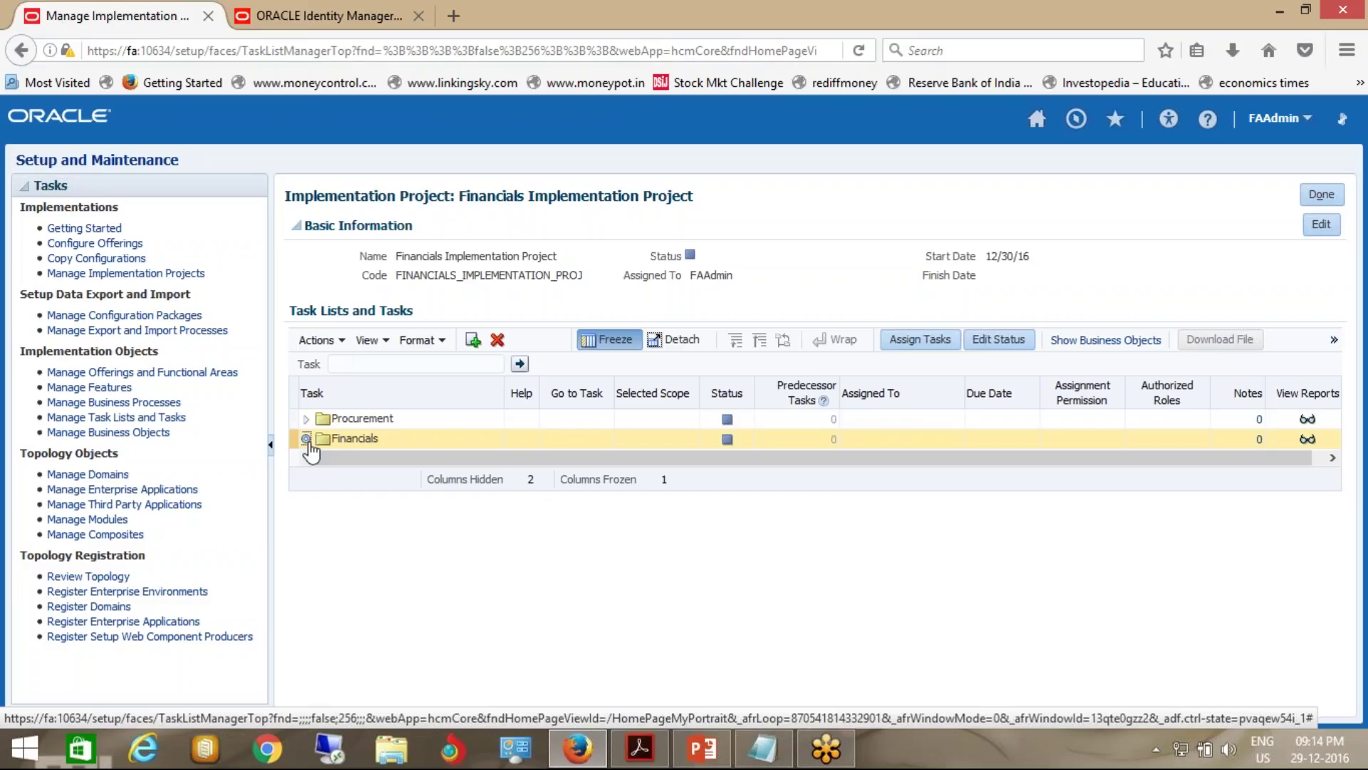
{"action": "left_click_drag", "start_coordinate": [505, 382], "coordinate": [643, 358]}
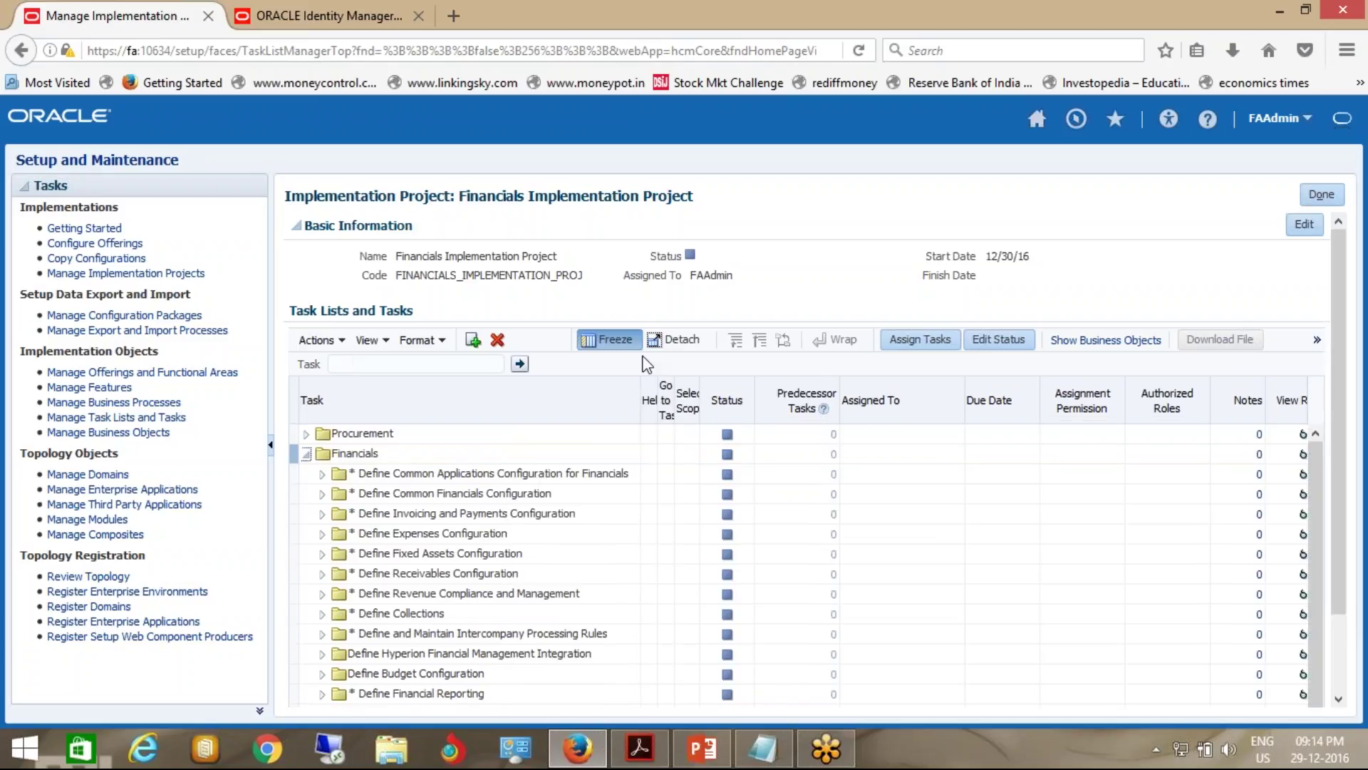
Review the Financials, Invoicing and Payments, Expenses, Fixed Assets and Receivables configuration task lists.
{"action": "left_click", "coordinate": [440, 493]}
{"action": "left_click", "coordinate": [440, 513]}
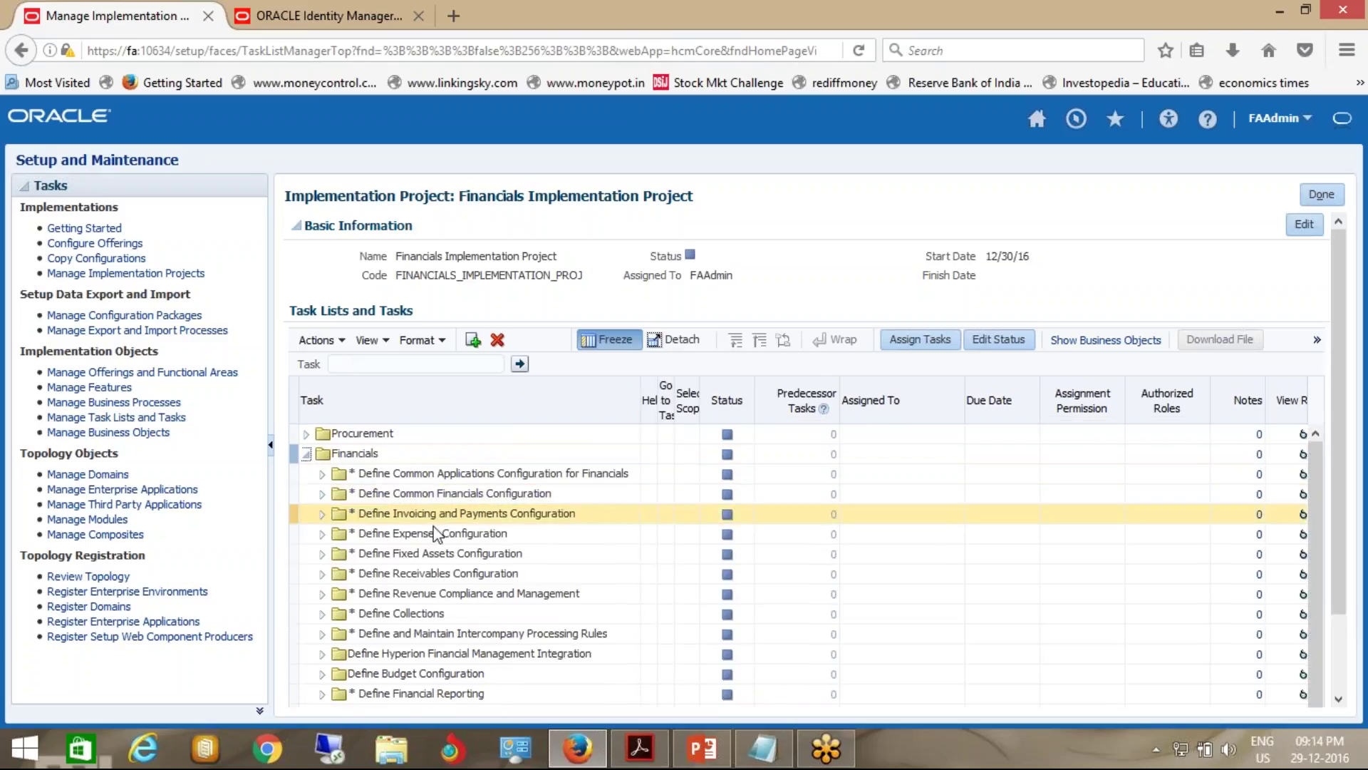
{"action": "left_click", "coordinate": [410, 675]}
{"action": "left_click", "coordinate": [519, 470]}
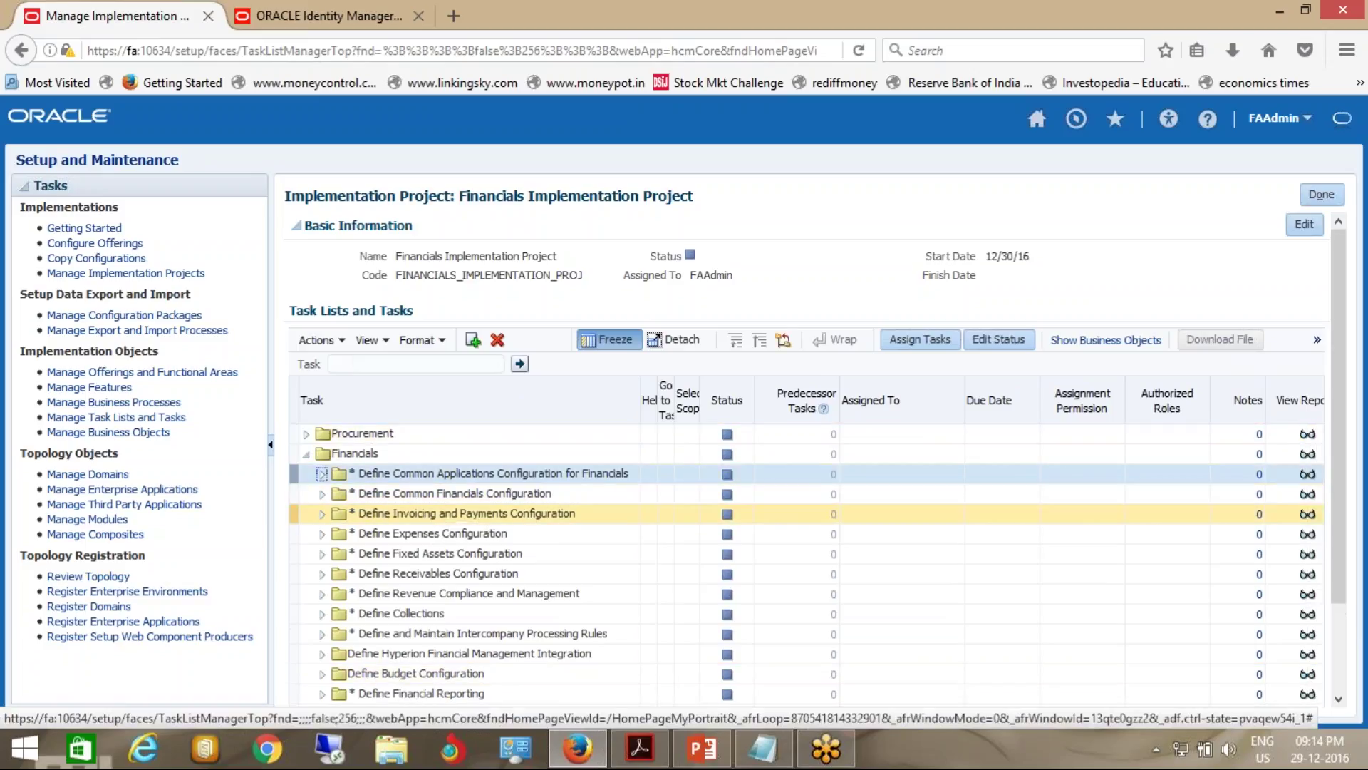
{"action": "left_click", "coordinate": [467, 536]}
{"action": "left_click", "coordinate": [469, 554]}
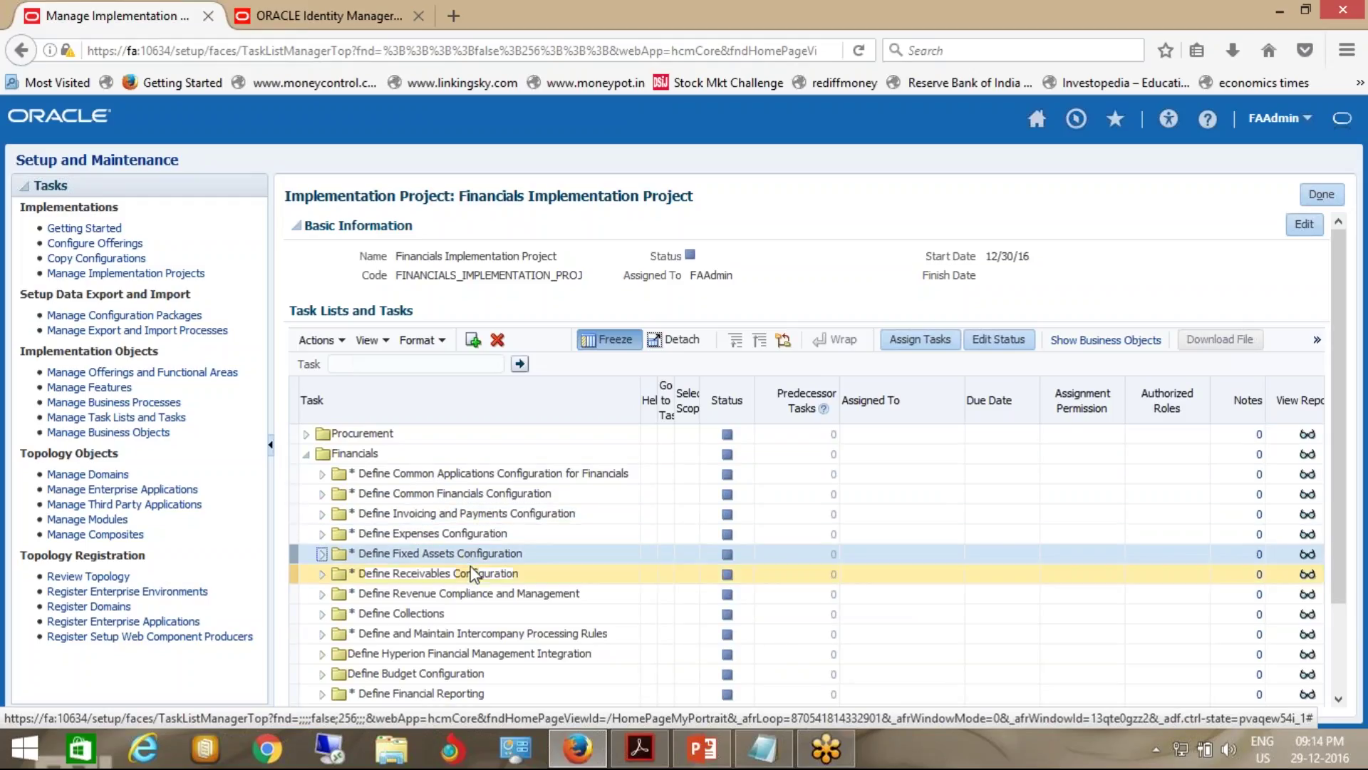
{"action": "left_click", "coordinate": [483, 570]}
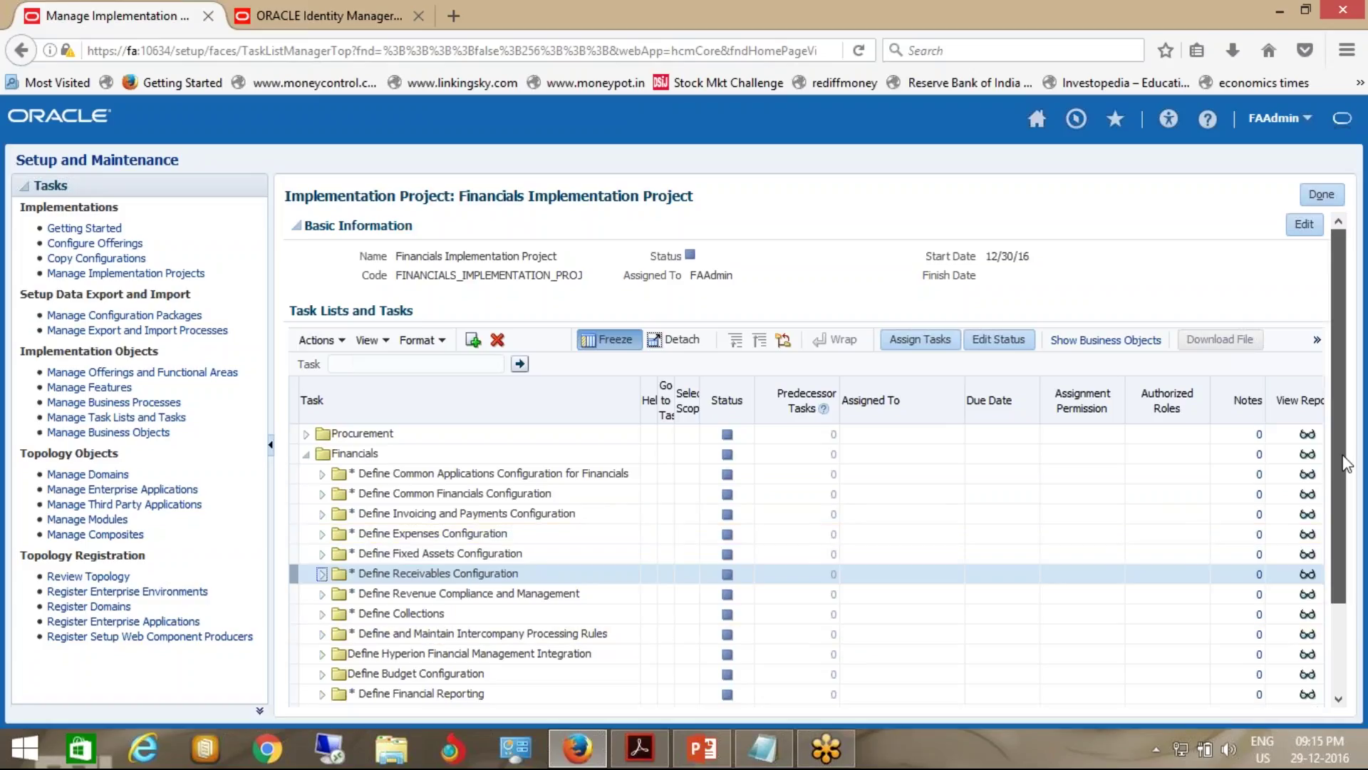
{"action": "scroll", "coordinate": [1346, 484], "scroll_direction": "down", "scroll_amount": 1}
{"action": "scroll", "coordinate": [1346, 496], "scroll_direction": "down", "scroll_amount": 3}
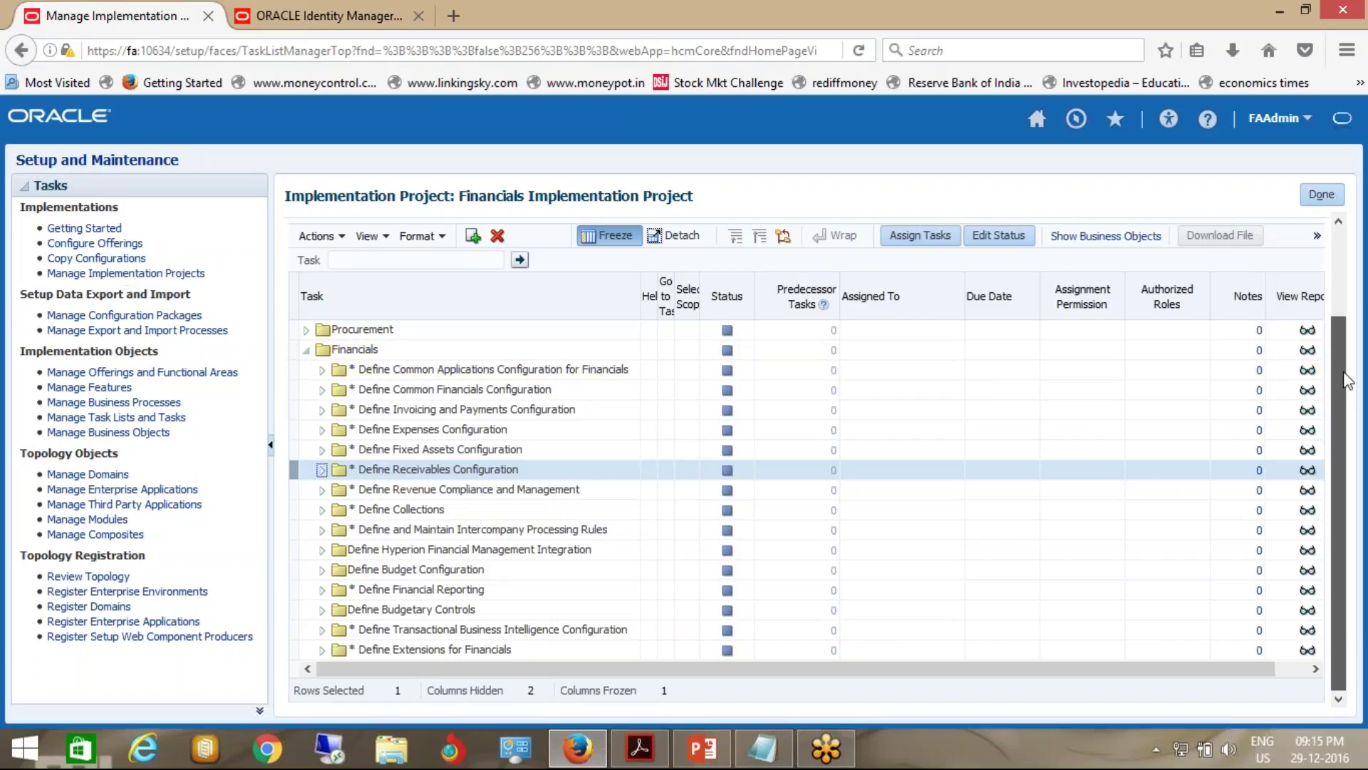
{"action": "left_click_drag", "start_coordinate": [1346, 381], "coordinate": [1346, 288]}
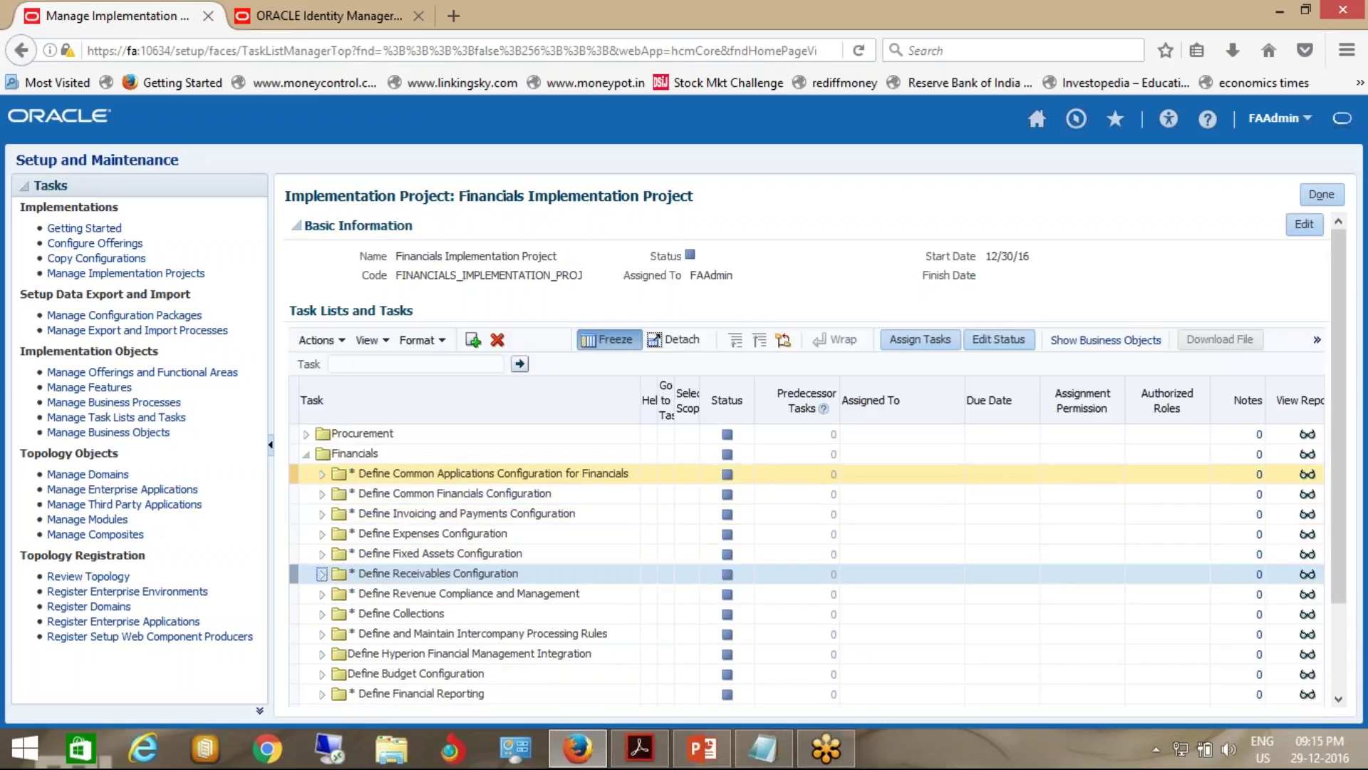
Expand Define Common Applications Configuration and LDAP sync, selecting Run User and Roles Synchronization Process.
{"action": "left_click", "coordinate": [323, 474]}
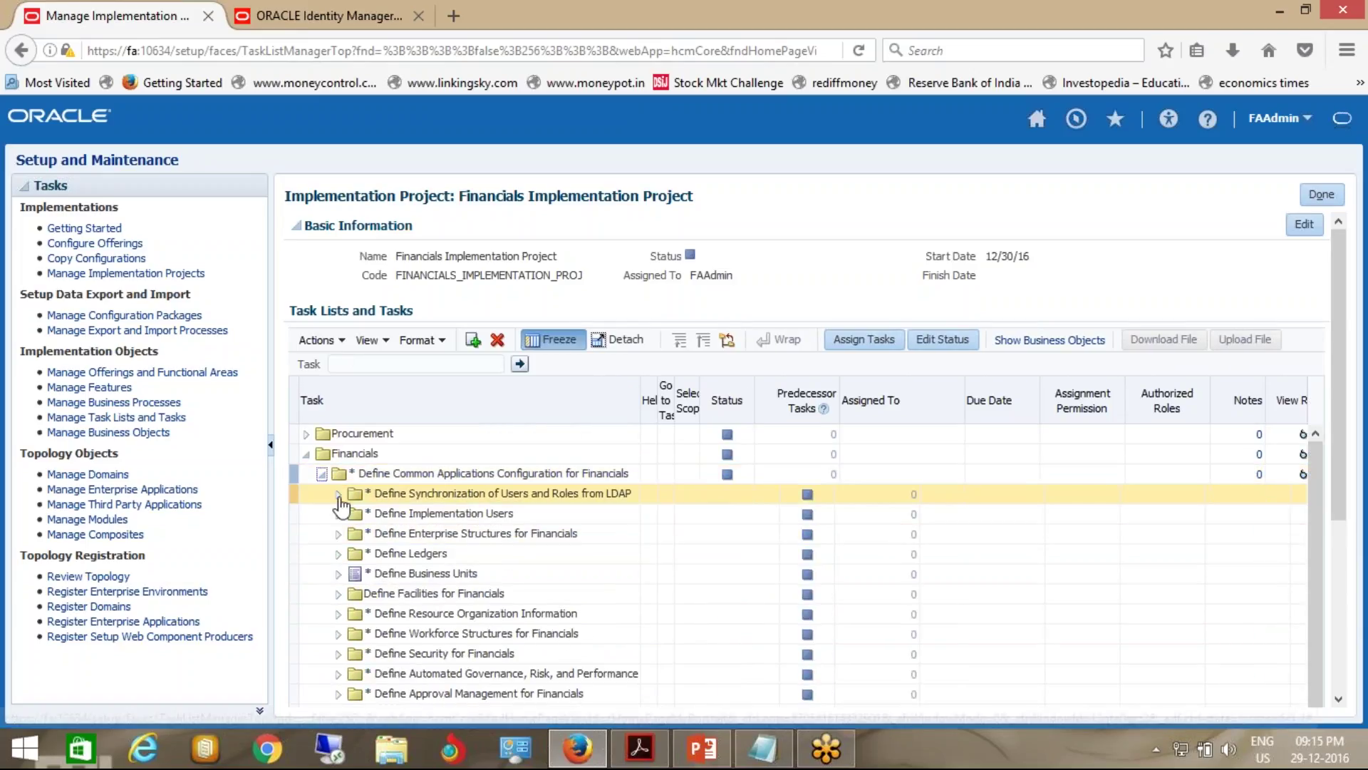
{"action": "left_click", "coordinate": [339, 494]}
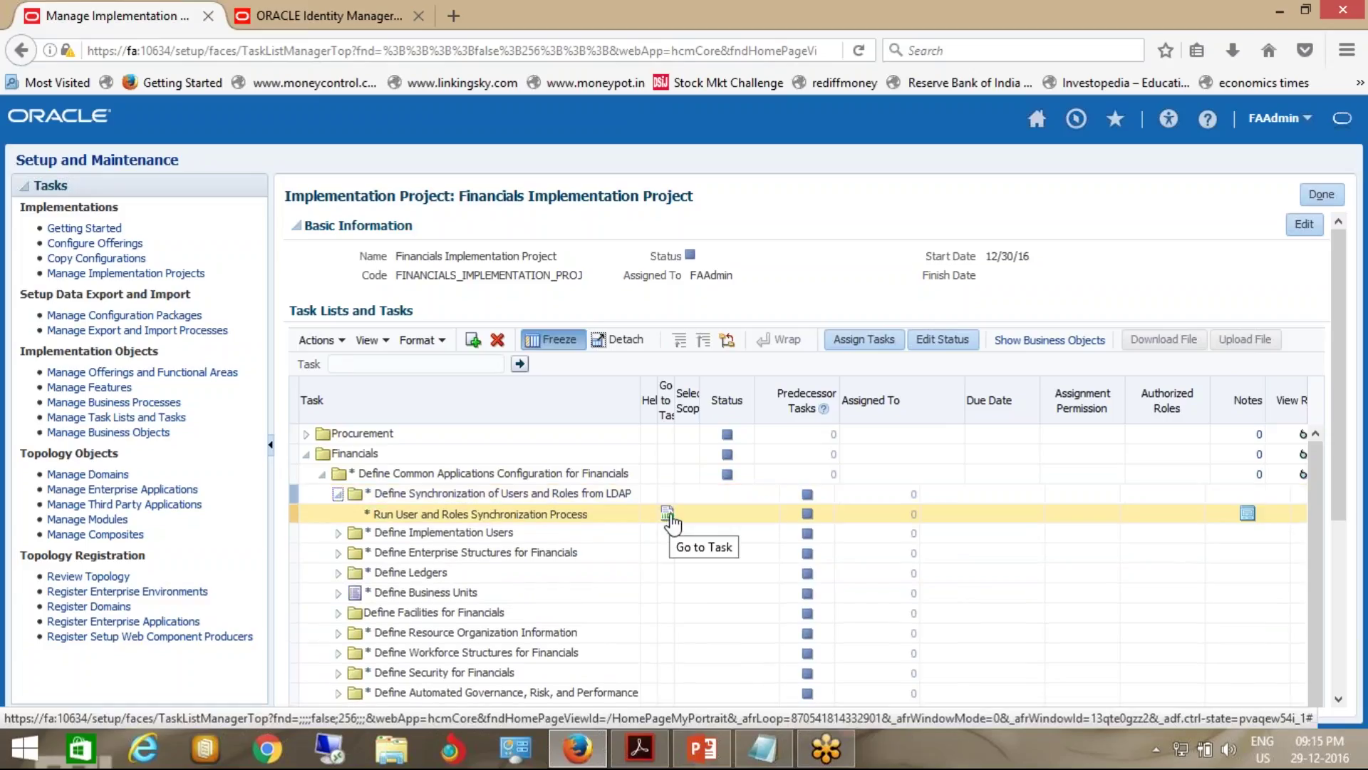
{"action": "left_click", "coordinate": [750, 388]}
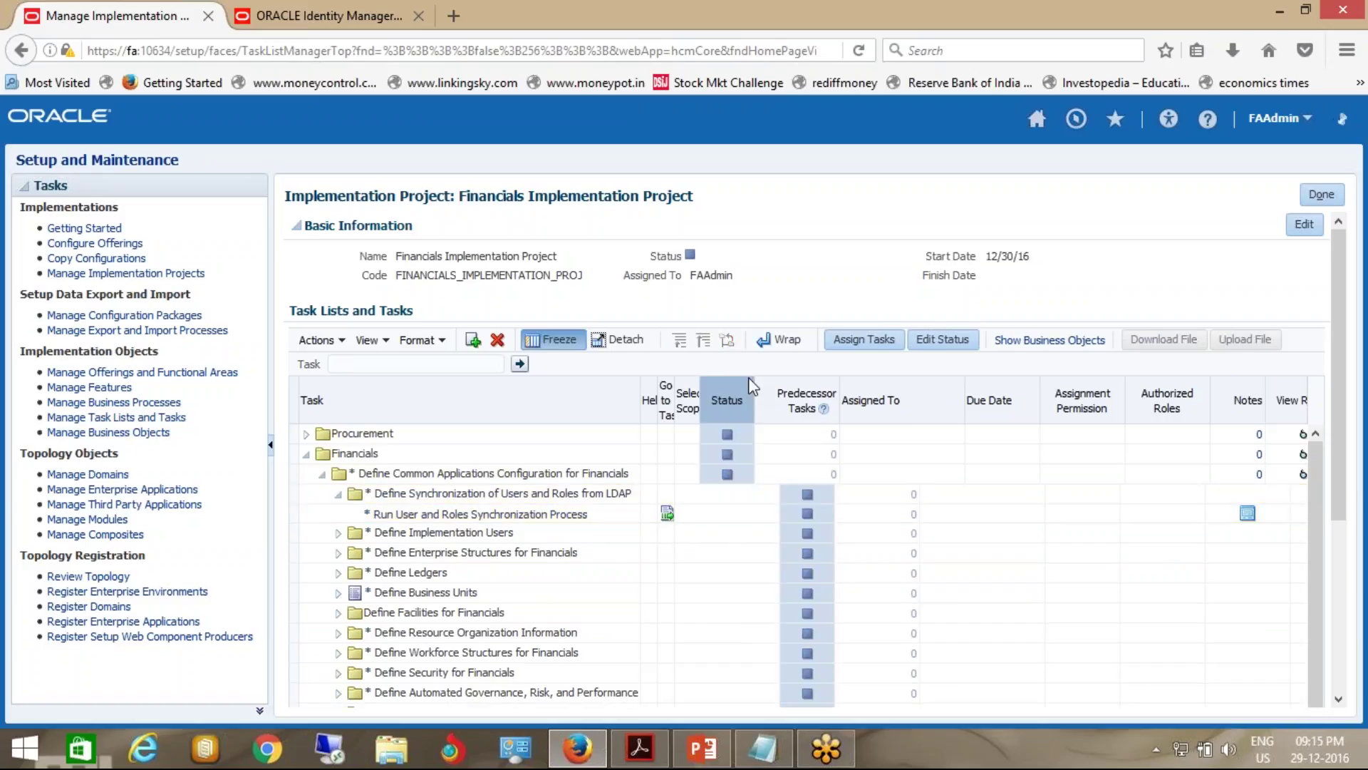
{"action": "left_click", "coordinate": [738, 475]}
{"action": "left_click", "coordinate": [701, 453]}
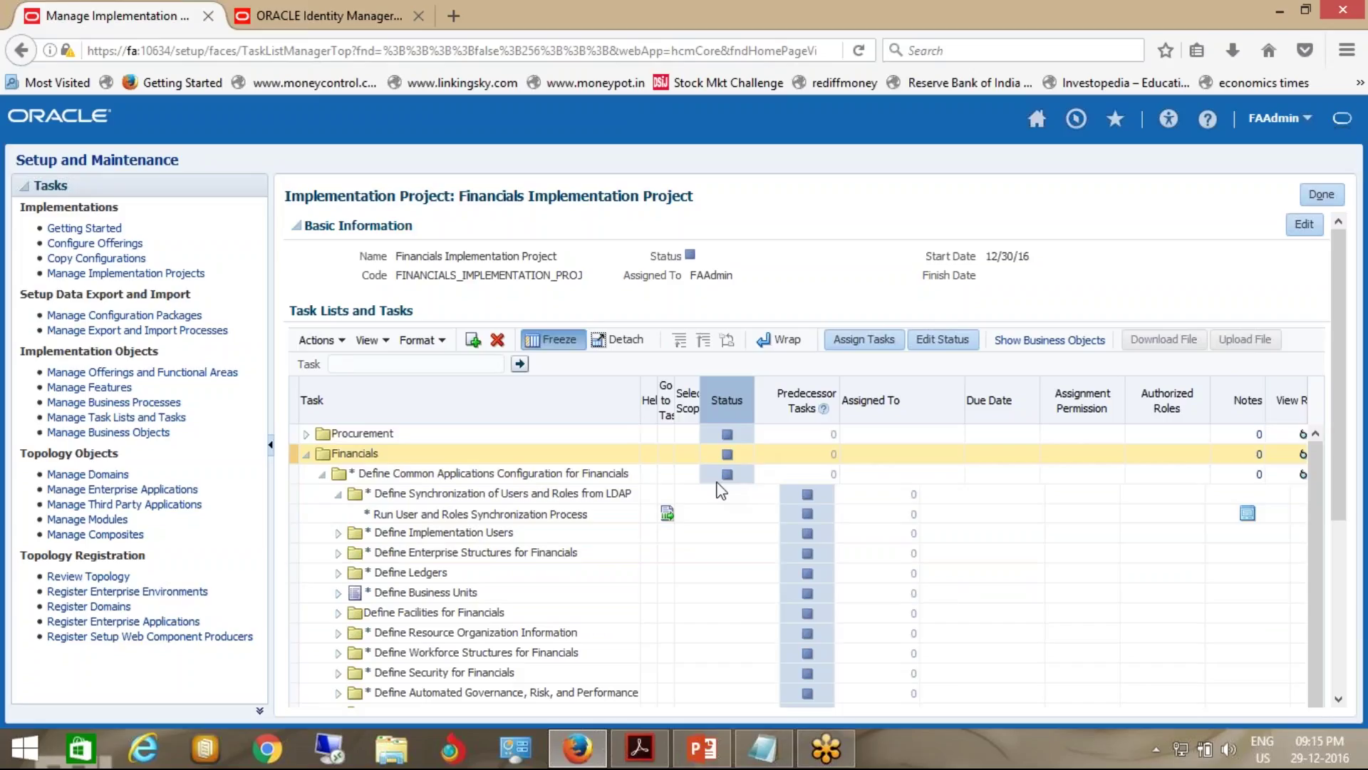
{"action": "left_click", "coordinate": [627, 514]}
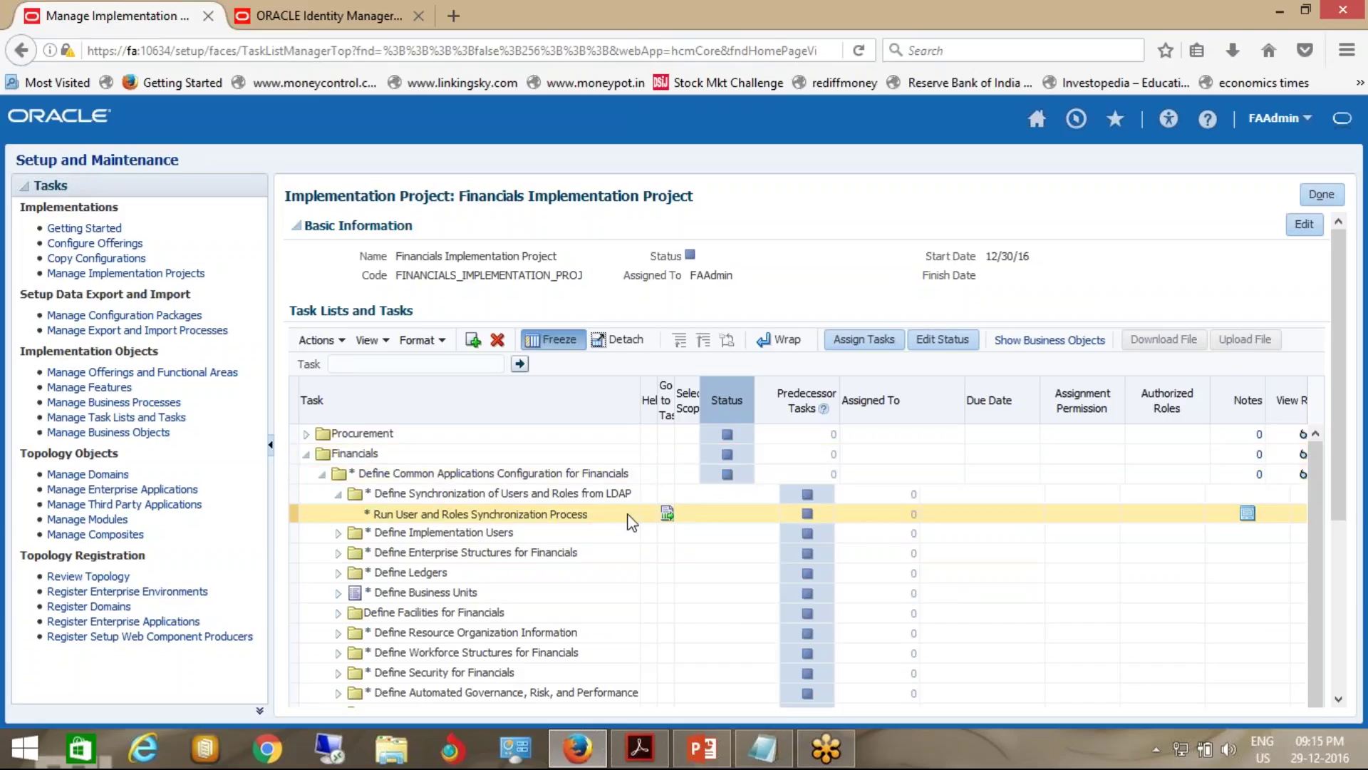
{"action": "left_click", "coordinate": [668, 514]}
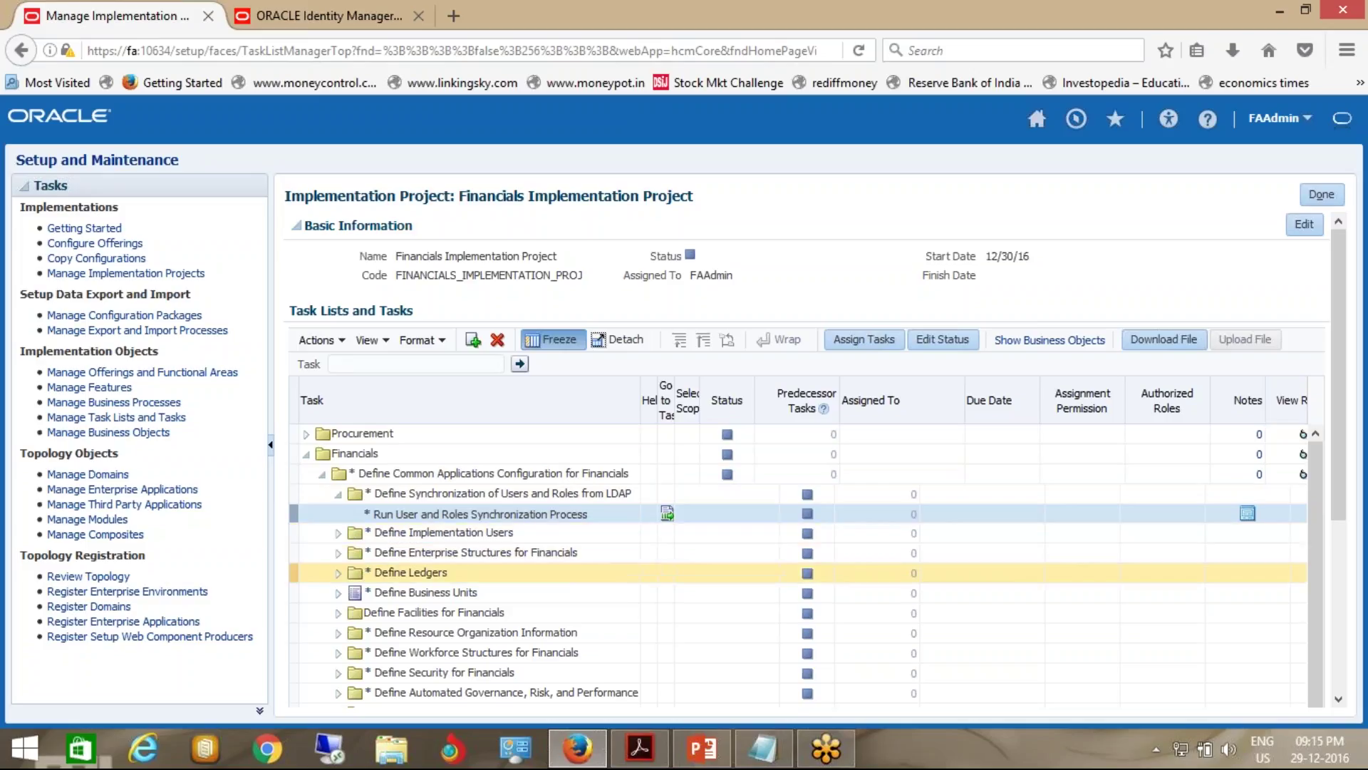
Under Define Implementation Users, select Create Implementation Users and bring up Assign Tasks.
{"action": "left_click", "coordinate": [338, 533]}
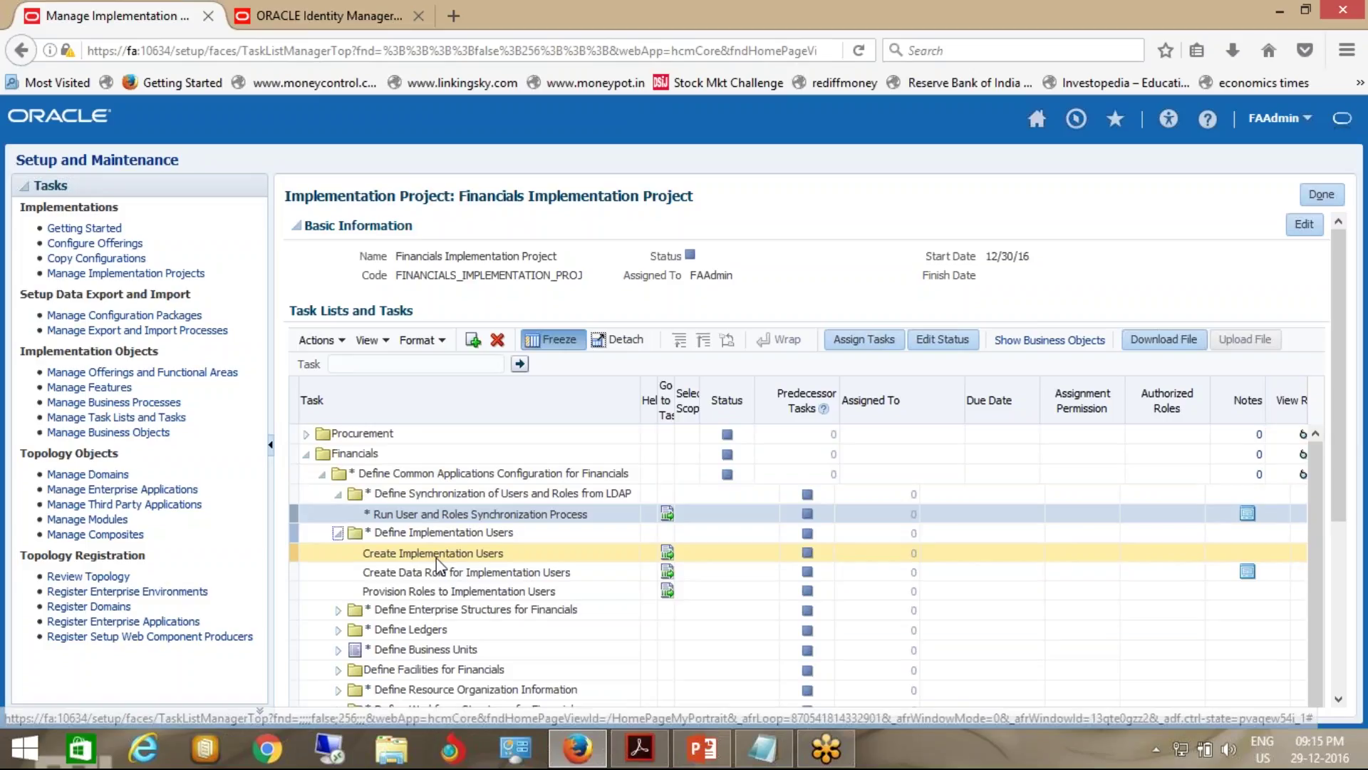
{"action": "left_click", "coordinate": [436, 559]}
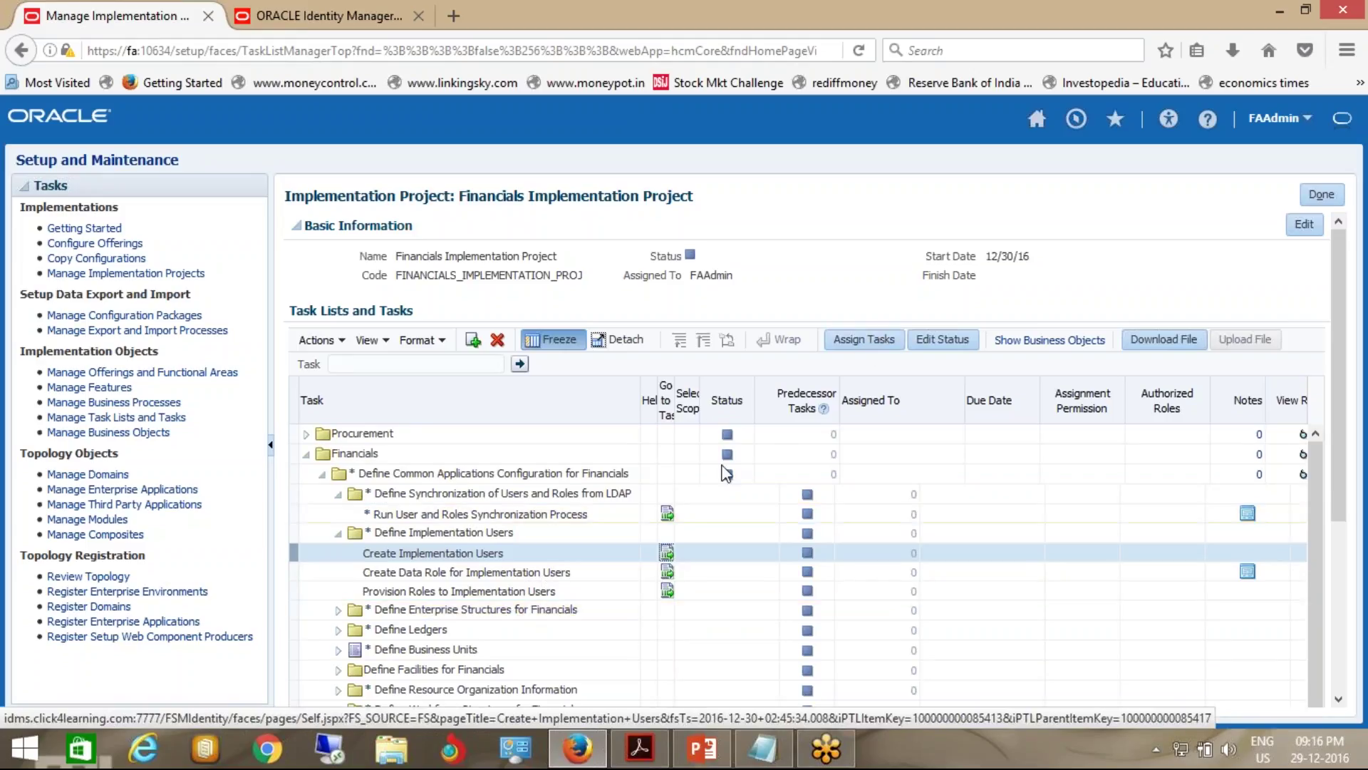
{"action": "left_click", "coordinate": [864, 339]}
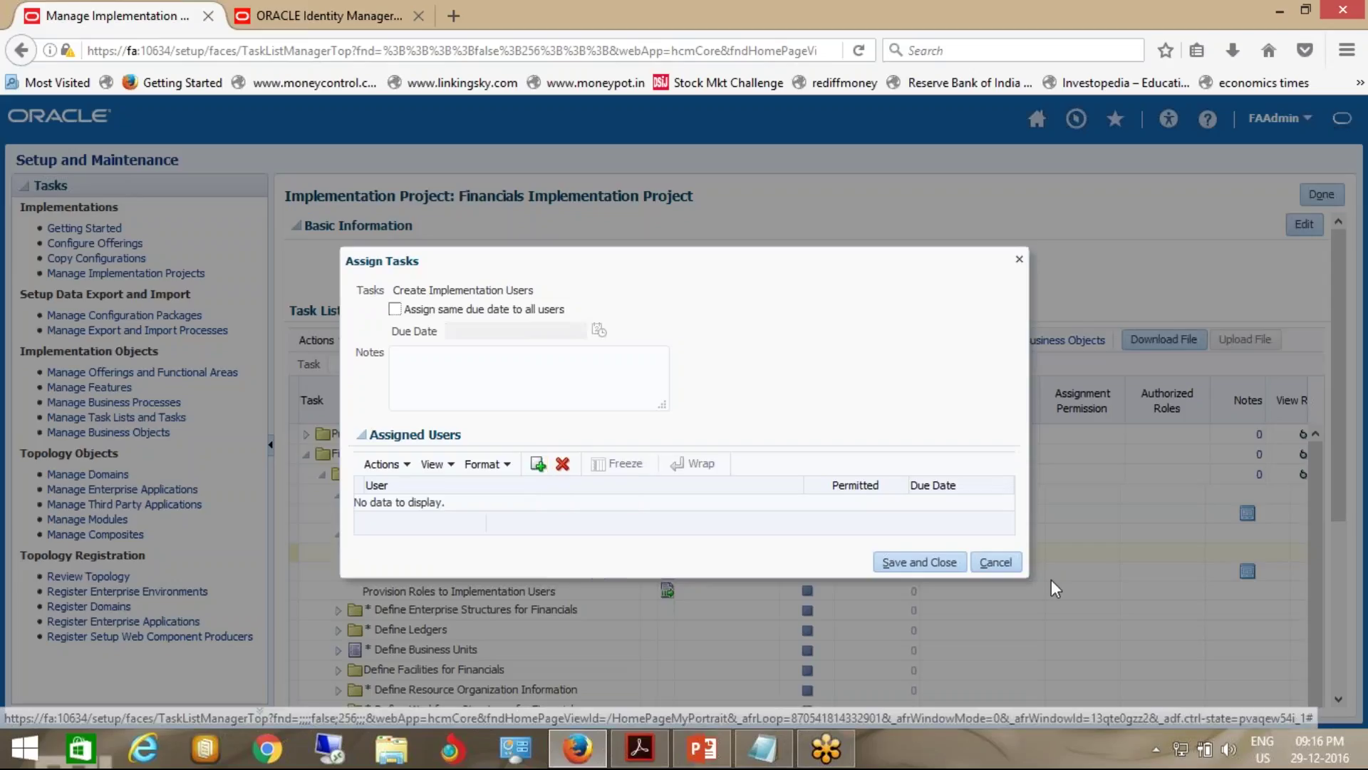
Cancel the task assignment and status edit, leaving Create Implementation Users at Not Started.
{"action": "left_click", "coordinate": [995, 562]}
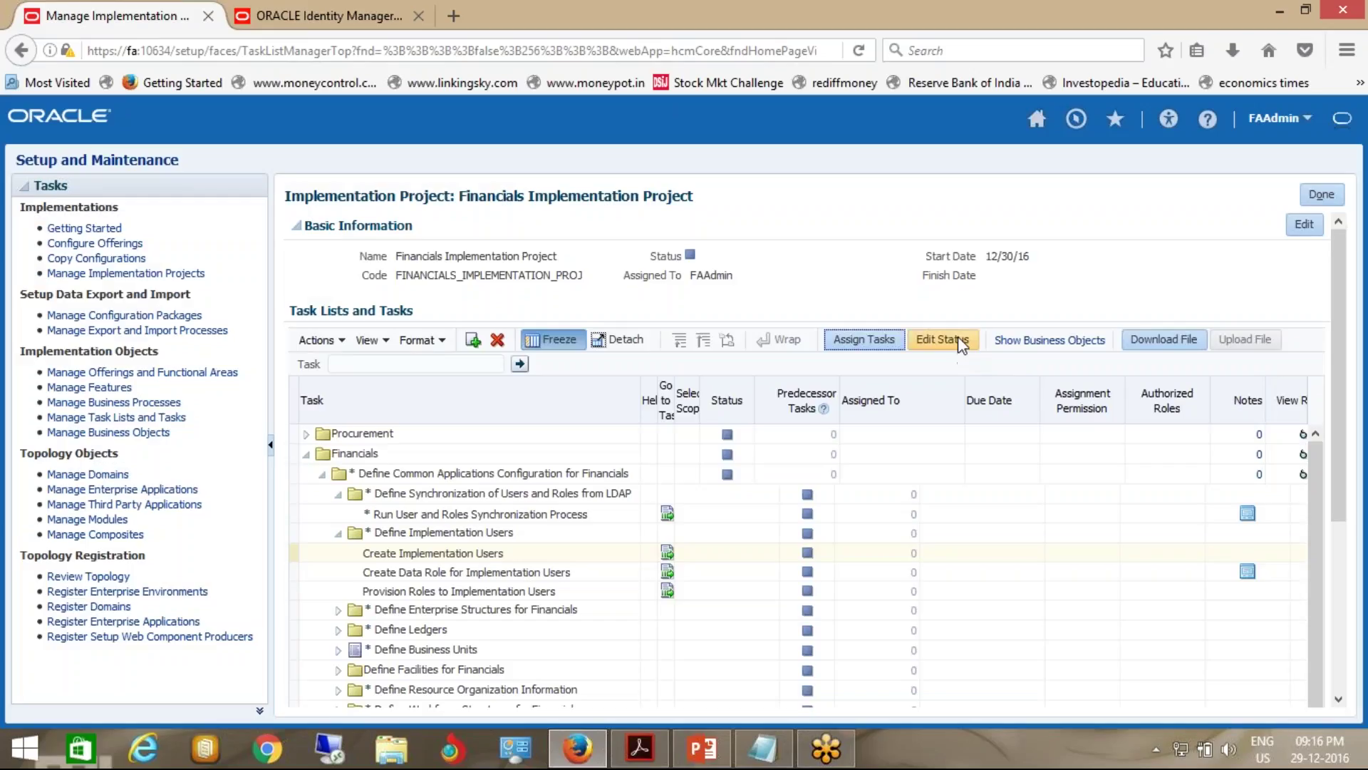
{"action": "left_click", "coordinate": [960, 342]}
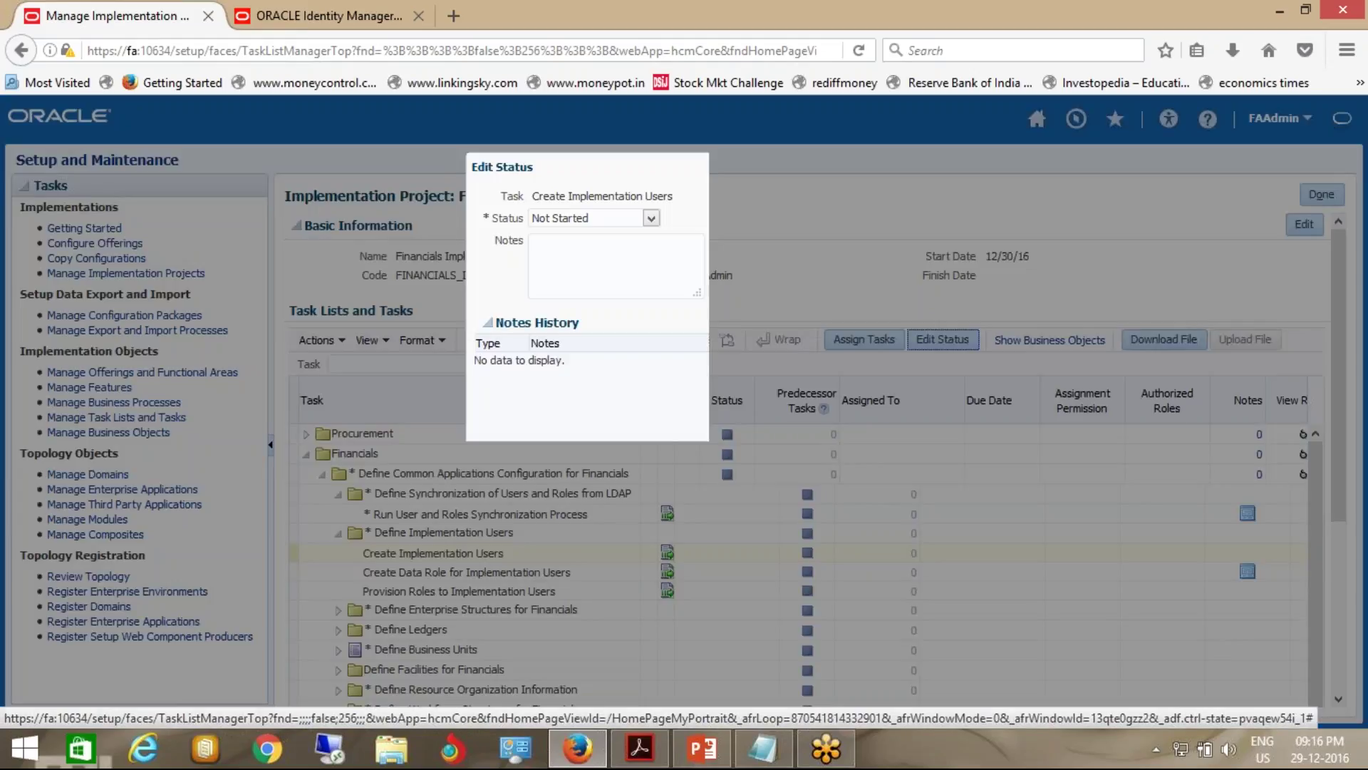
{"action": "left_click", "coordinate": [652, 343]}
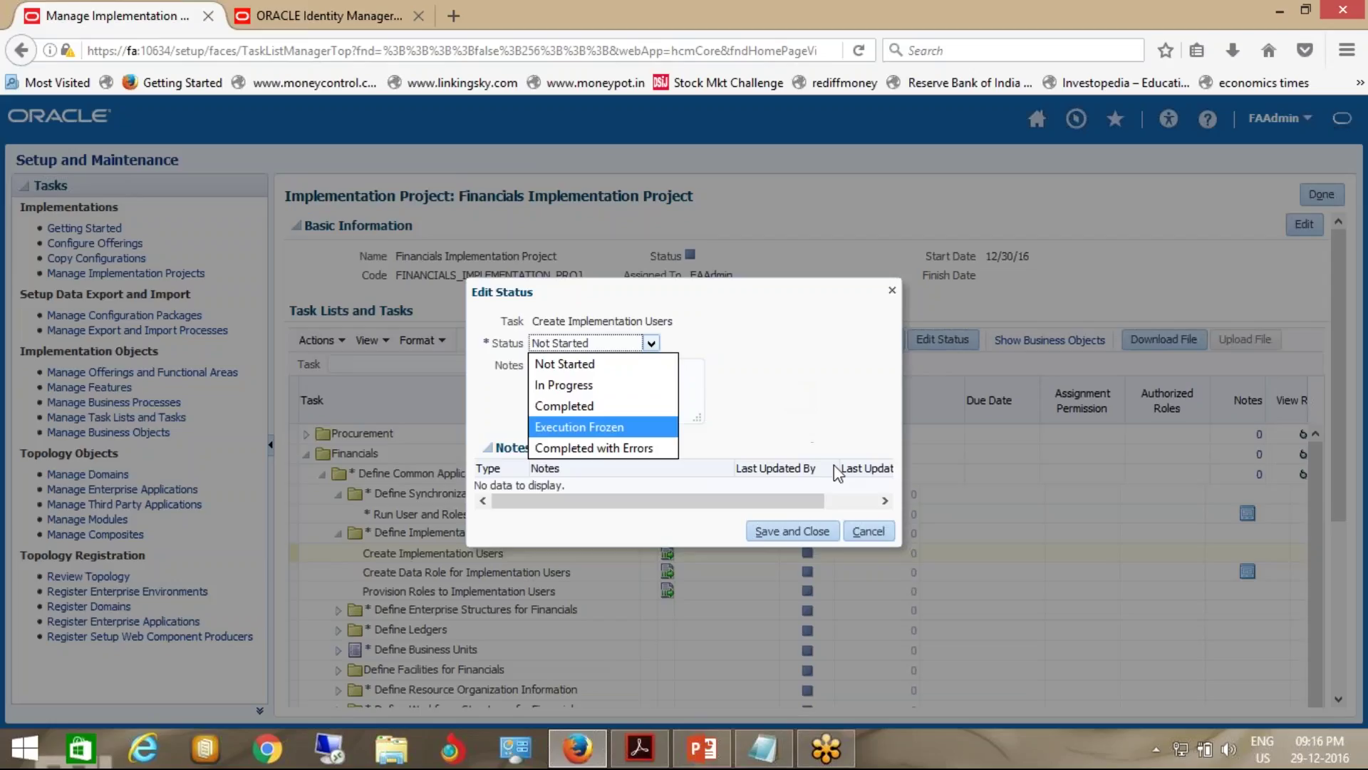
{"action": "left_click", "coordinate": [864, 532]}
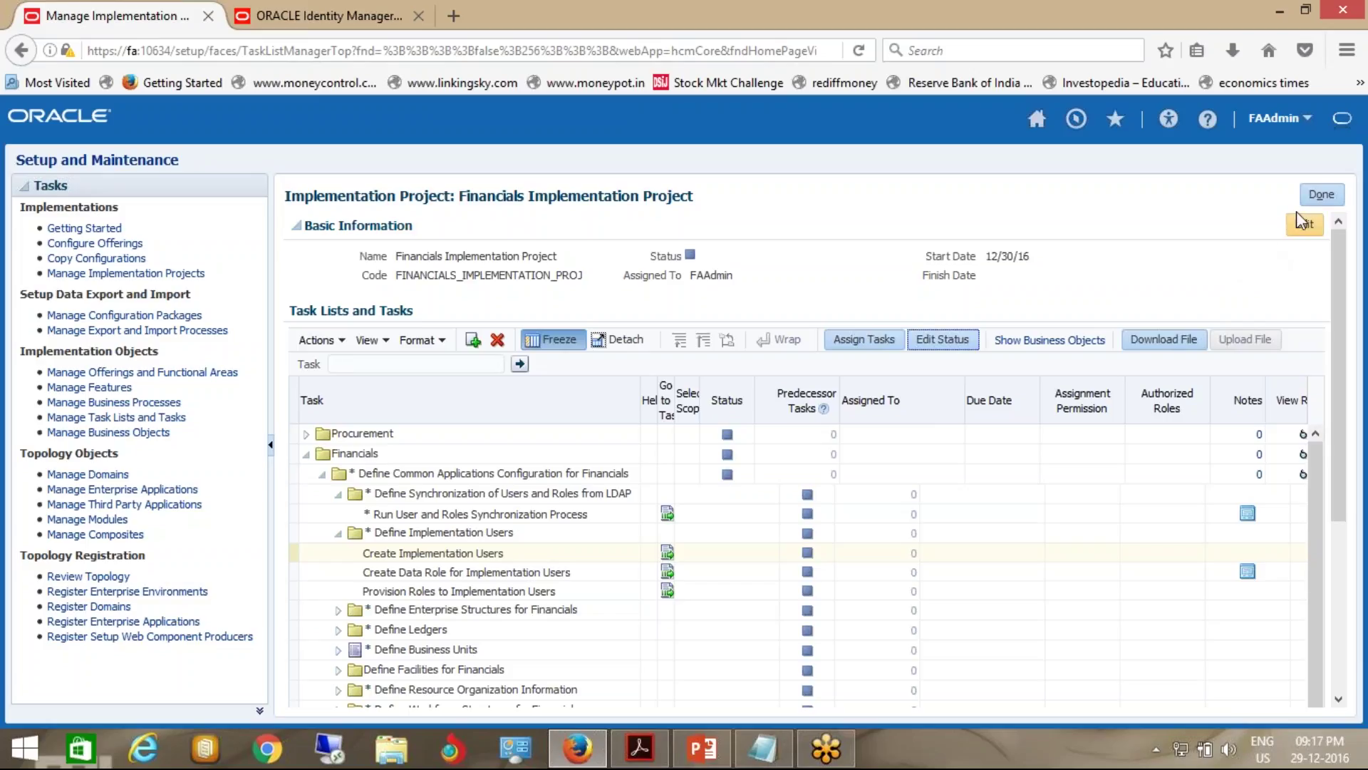
Return to implementation projects, reopen Financials Implementation Project, and open Manage Export and Import Processes.
{"action": "left_click", "coordinate": [1321, 194]}
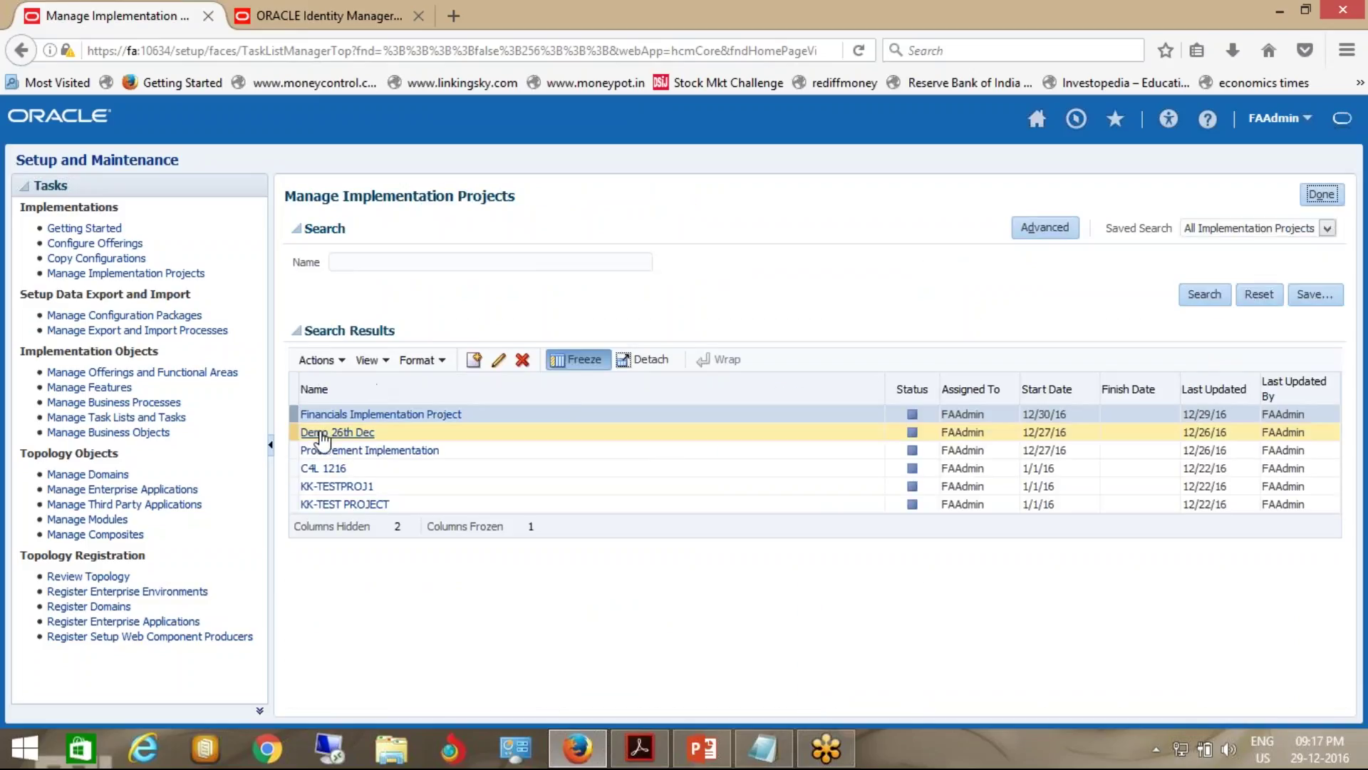
{"action": "left_click", "coordinate": [371, 418]}
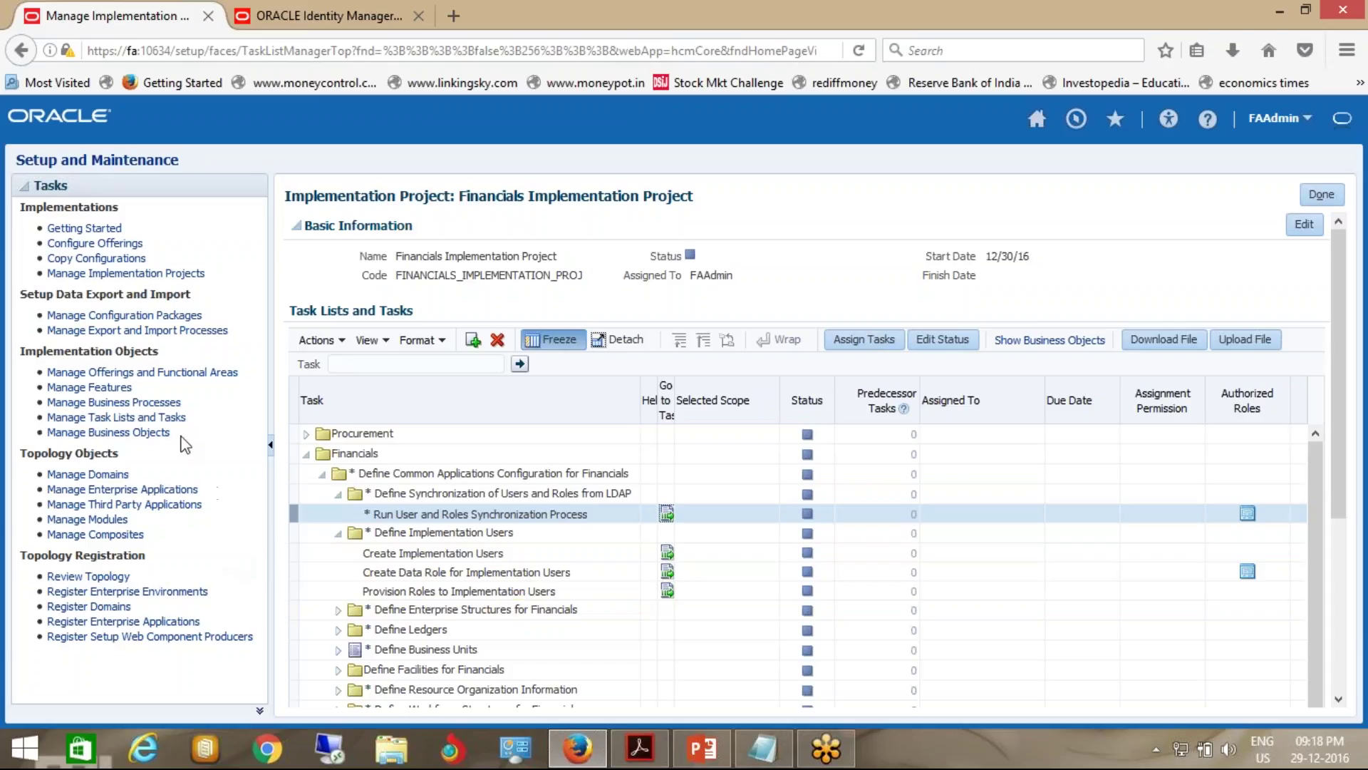
{"action": "left_click", "coordinate": [144, 330]}
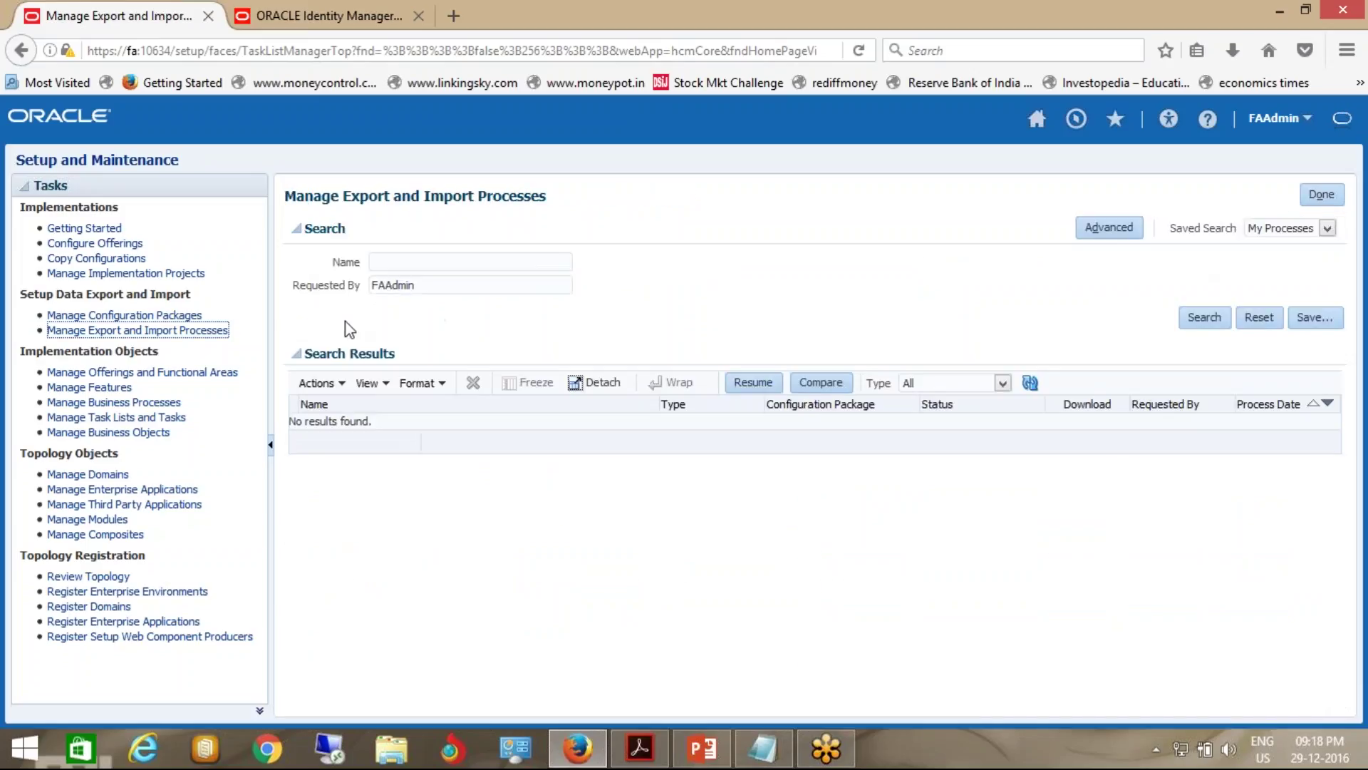
Glance at the processes Actions menu without choosing, then open Manage Configuration Packages.
{"action": "left_click", "coordinate": [316, 383]}
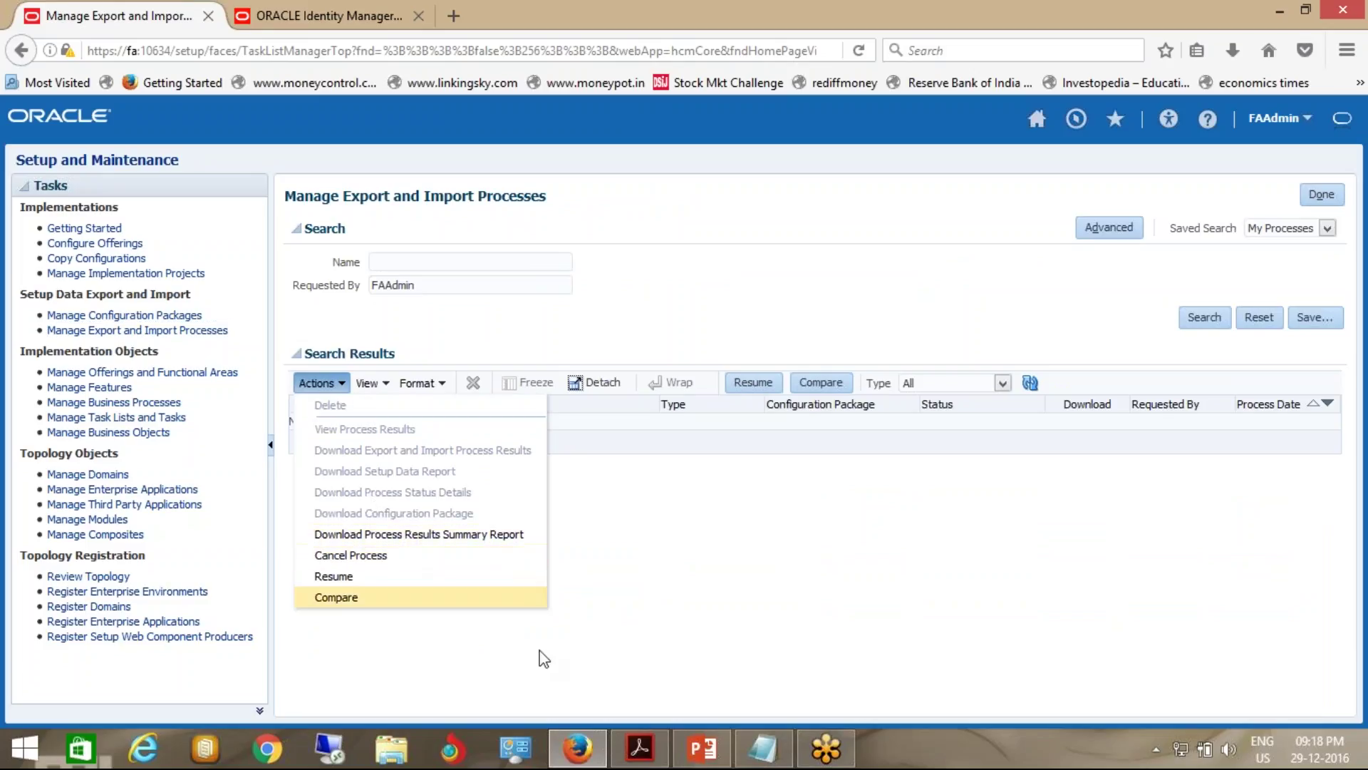
{"action": "left_click", "coordinate": [973, 554]}
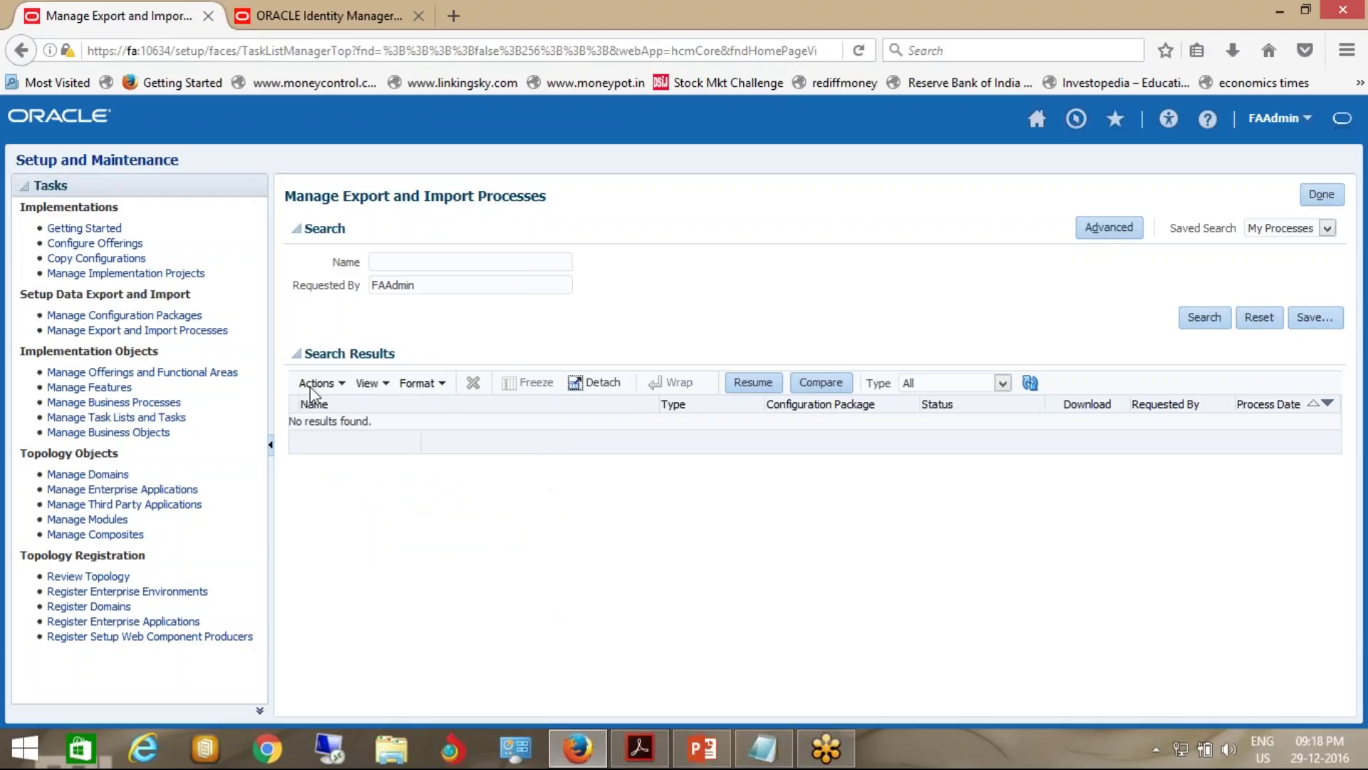
{"action": "left_click", "coordinate": [134, 316]}
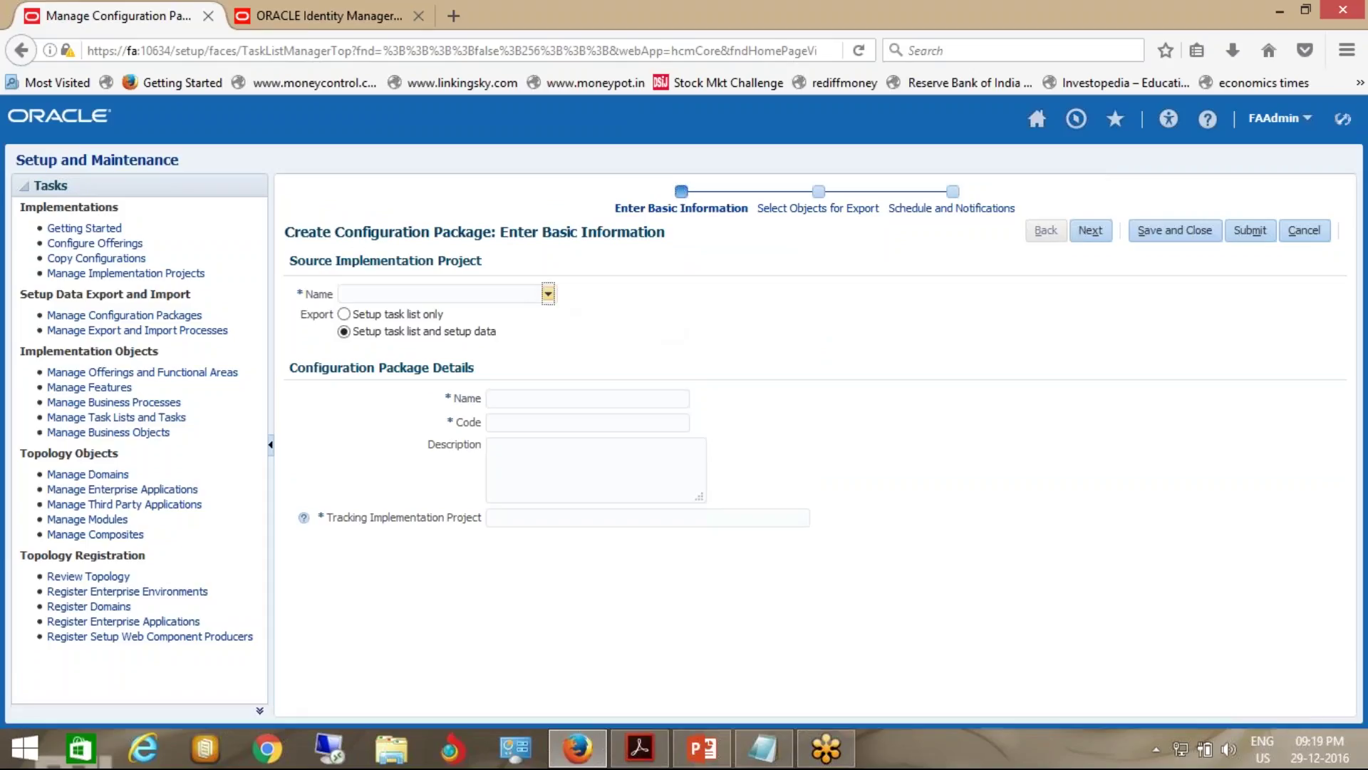
Try filling the package name, code and tracking project with placeholder text before attempting Next.
{"action": "left_click", "coordinate": [548, 293]}
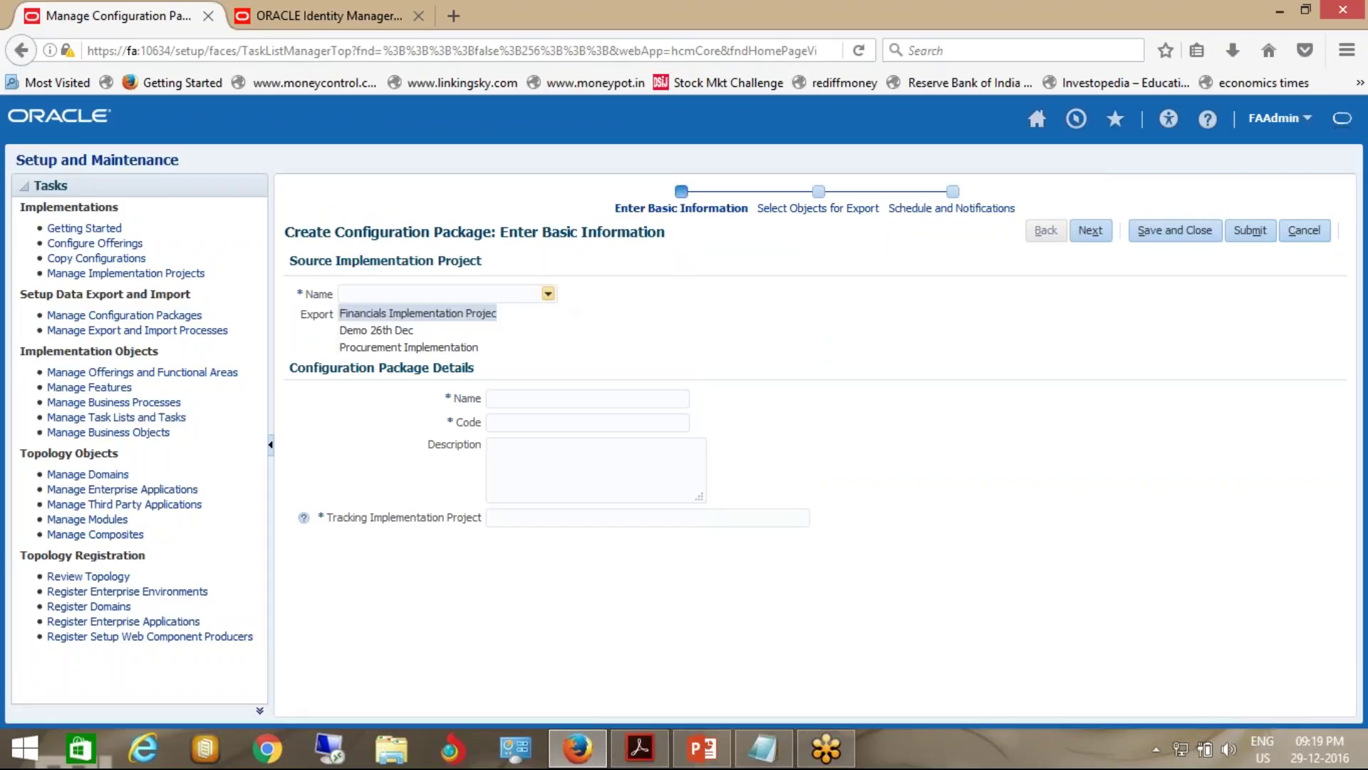
{"action": "left_click", "coordinate": [490, 322]}
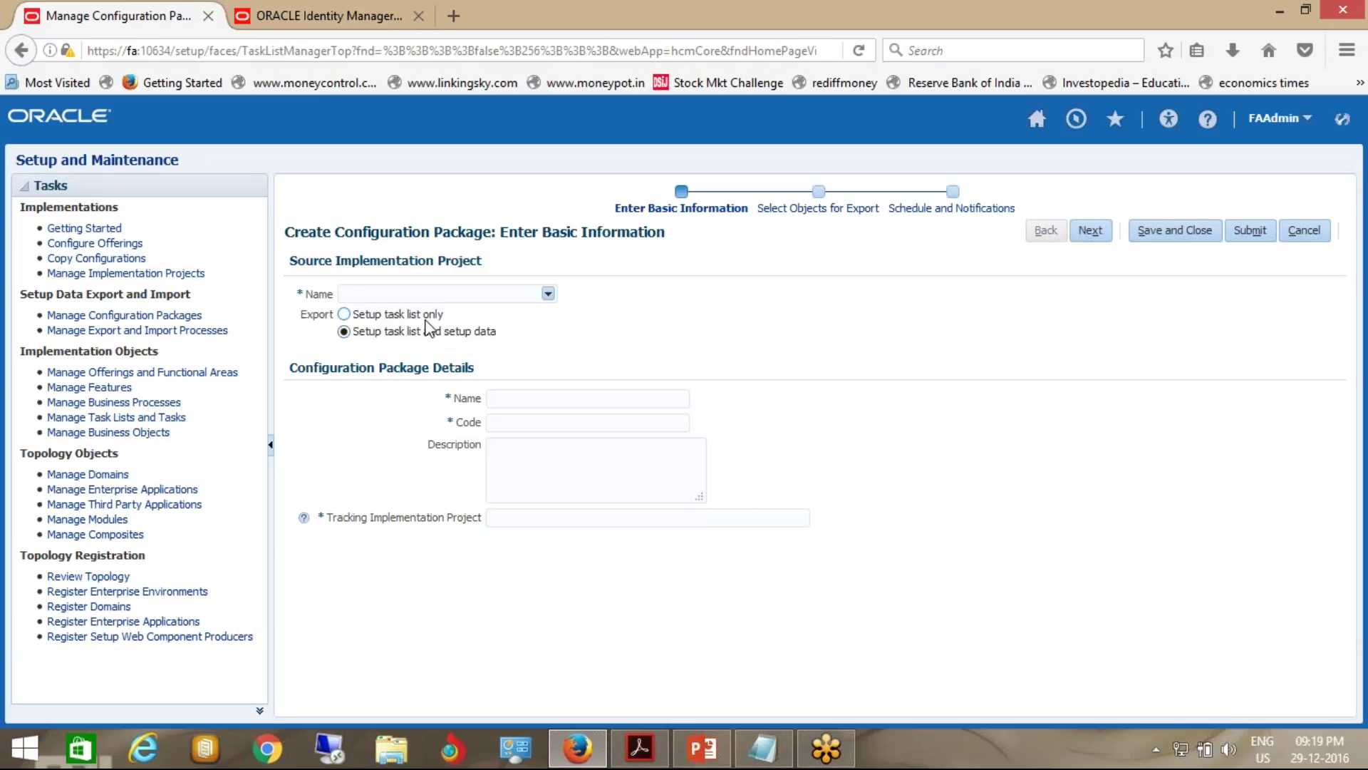
{"action": "left_click", "coordinate": [537, 399]}
{"action": "type", "text": "akjdkljhd"}
{"action": "left_click", "coordinate": [511, 420]}
{"action": "type", "text": "jhjhjdsa"}
{"action": "left_click", "coordinate": [603, 459]}
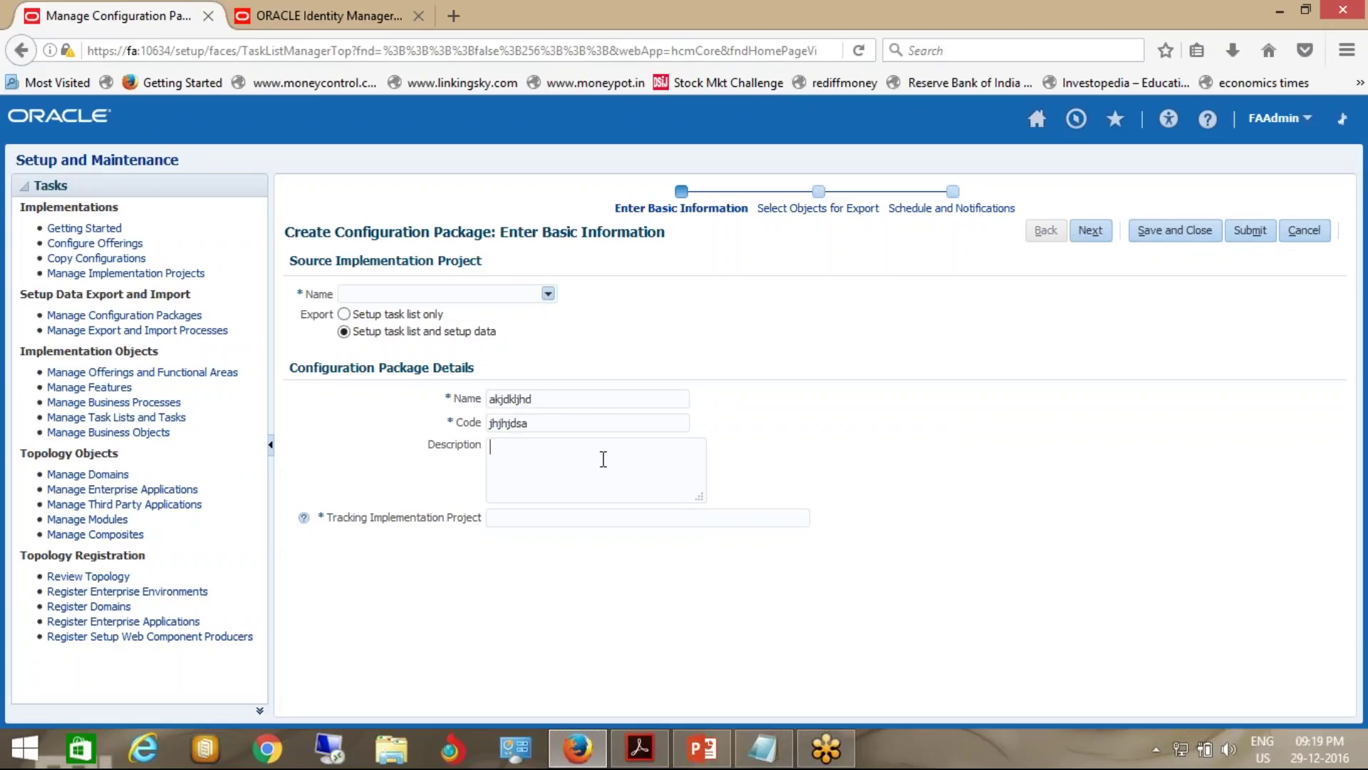
{"action": "left_click", "coordinate": [558, 518]}
{"action": "type", "text": "hghjjasd"}
{"action": "left_click", "coordinate": [1090, 230]}
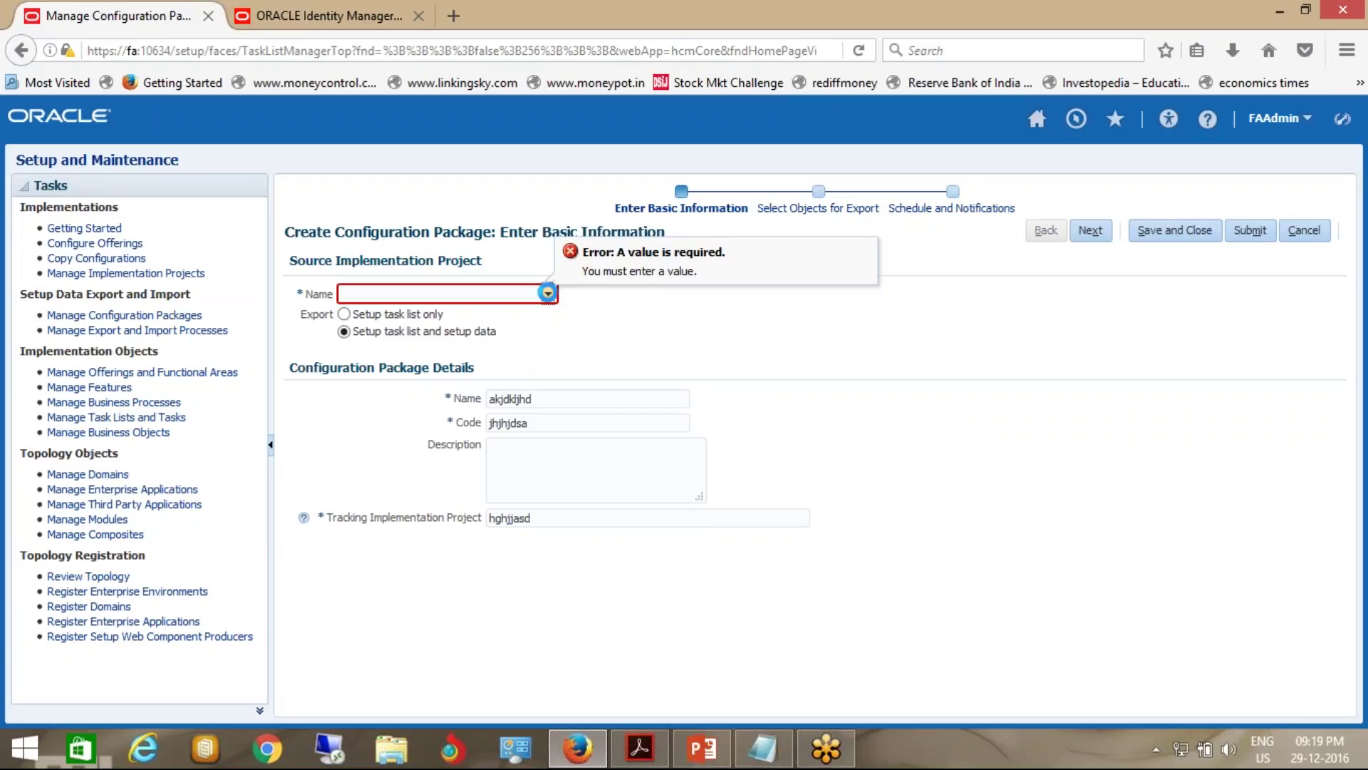
Select Financials Implementation Project as the source so details auto-fill, and continue.
{"action": "left_click", "coordinate": [548, 292]}
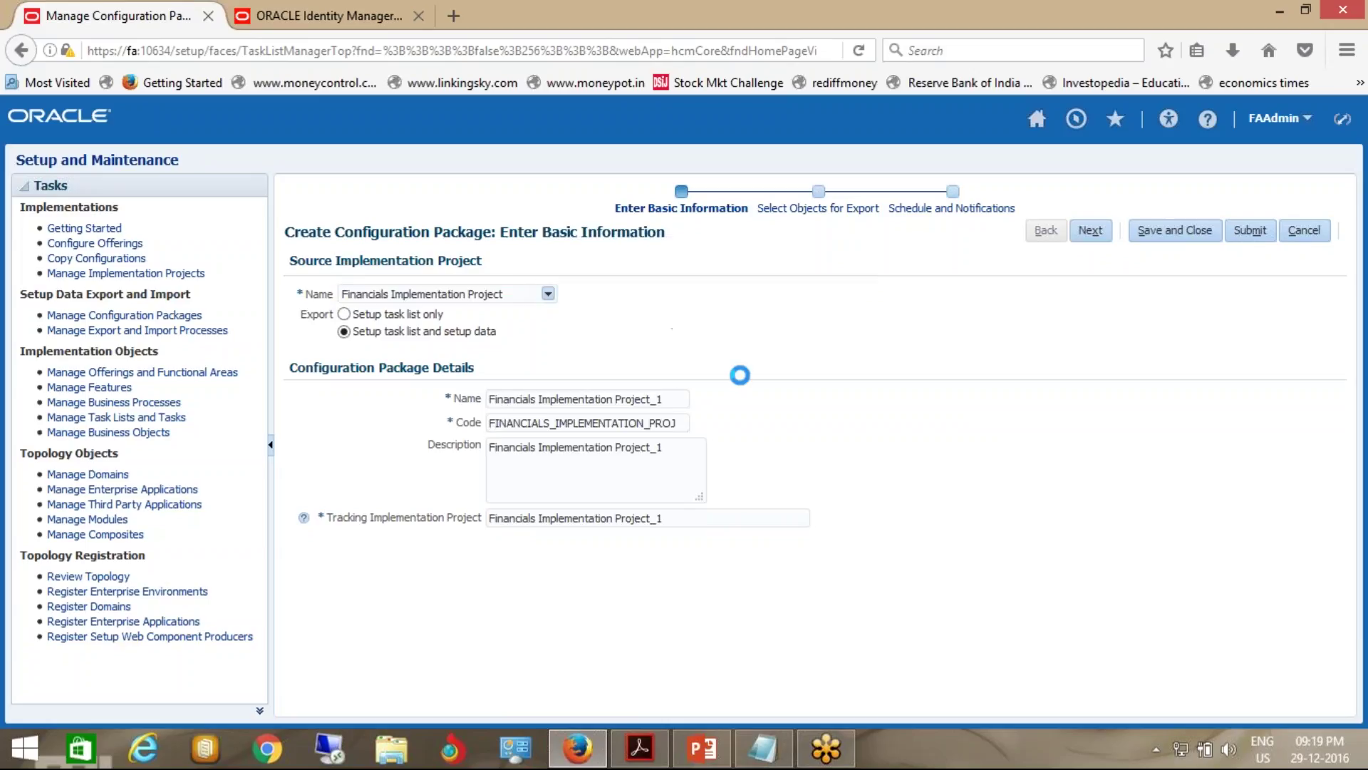
{"action": "left_click", "coordinate": [547, 293]}
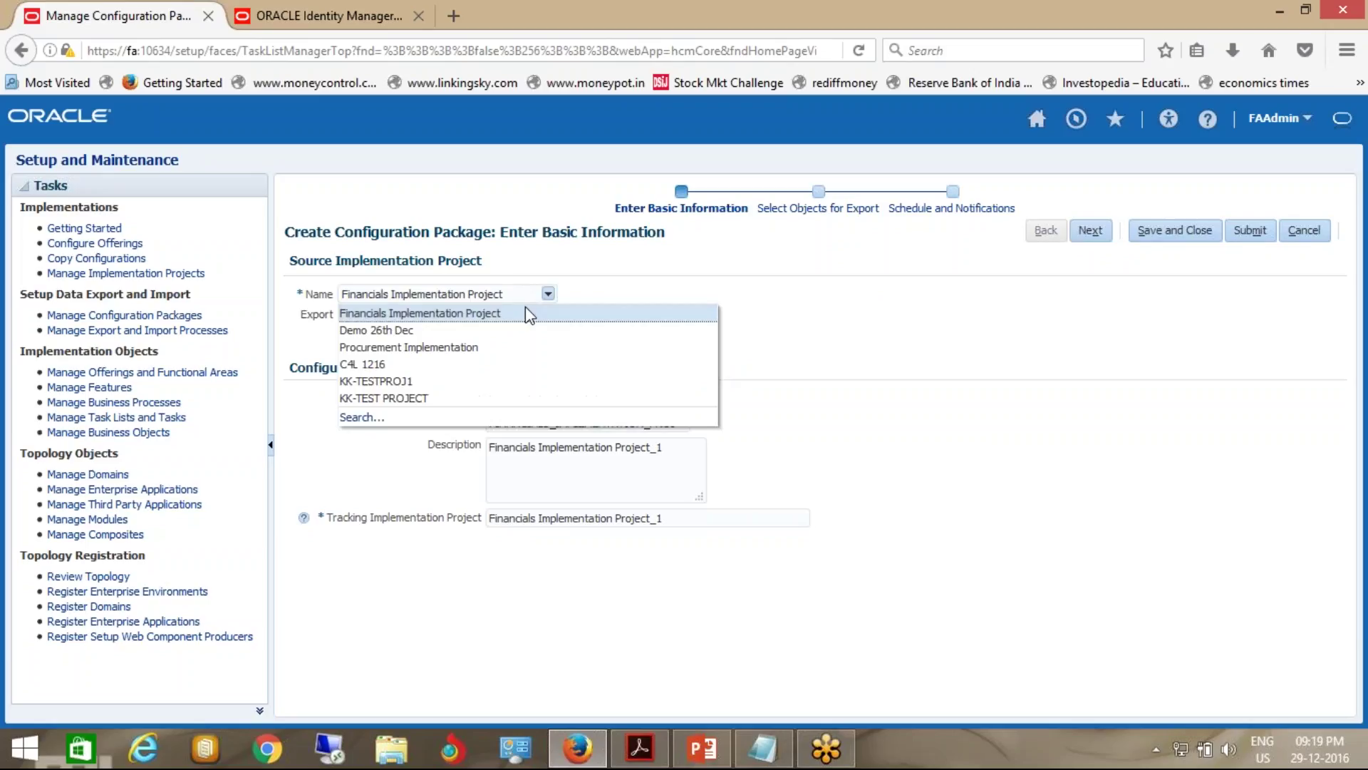
{"action": "left_click", "coordinate": [524, 306]}
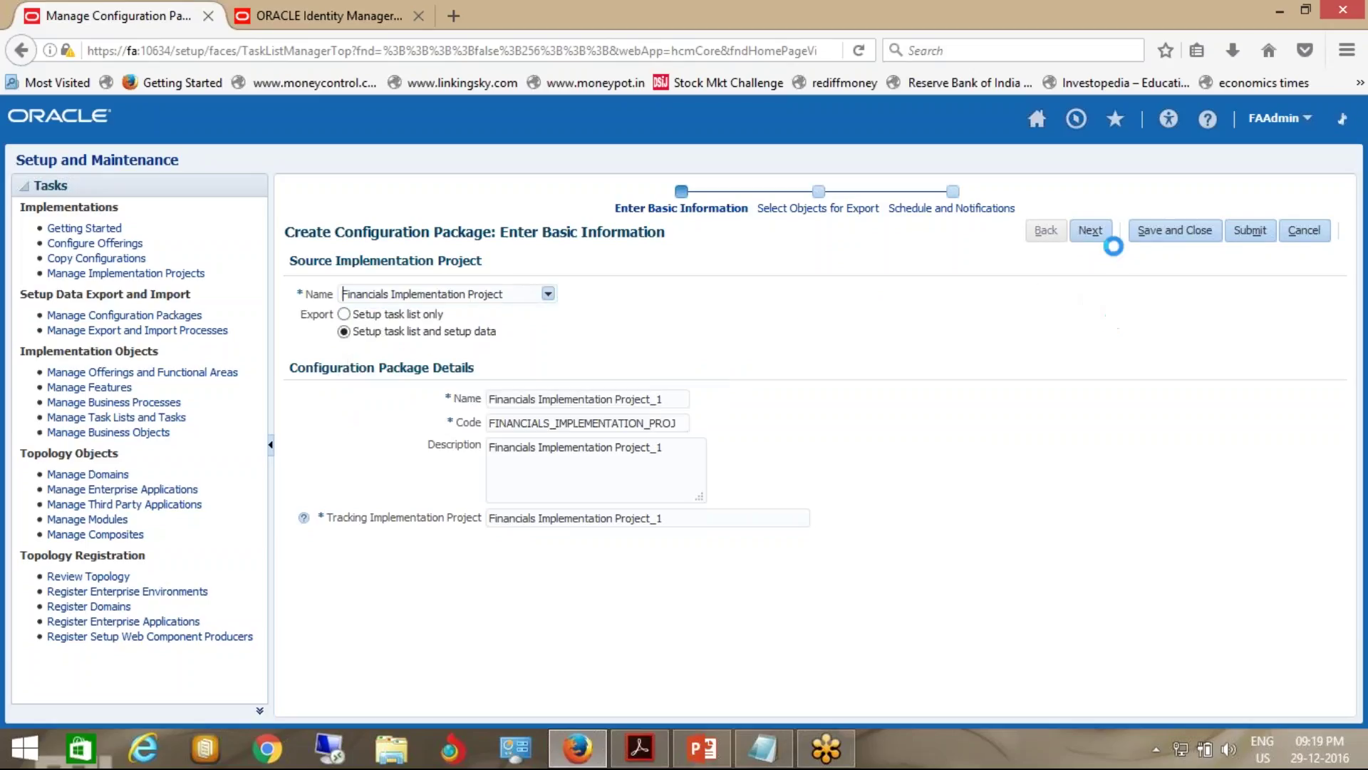
{"action": "left_click", "coordinate": [1093, 235]}
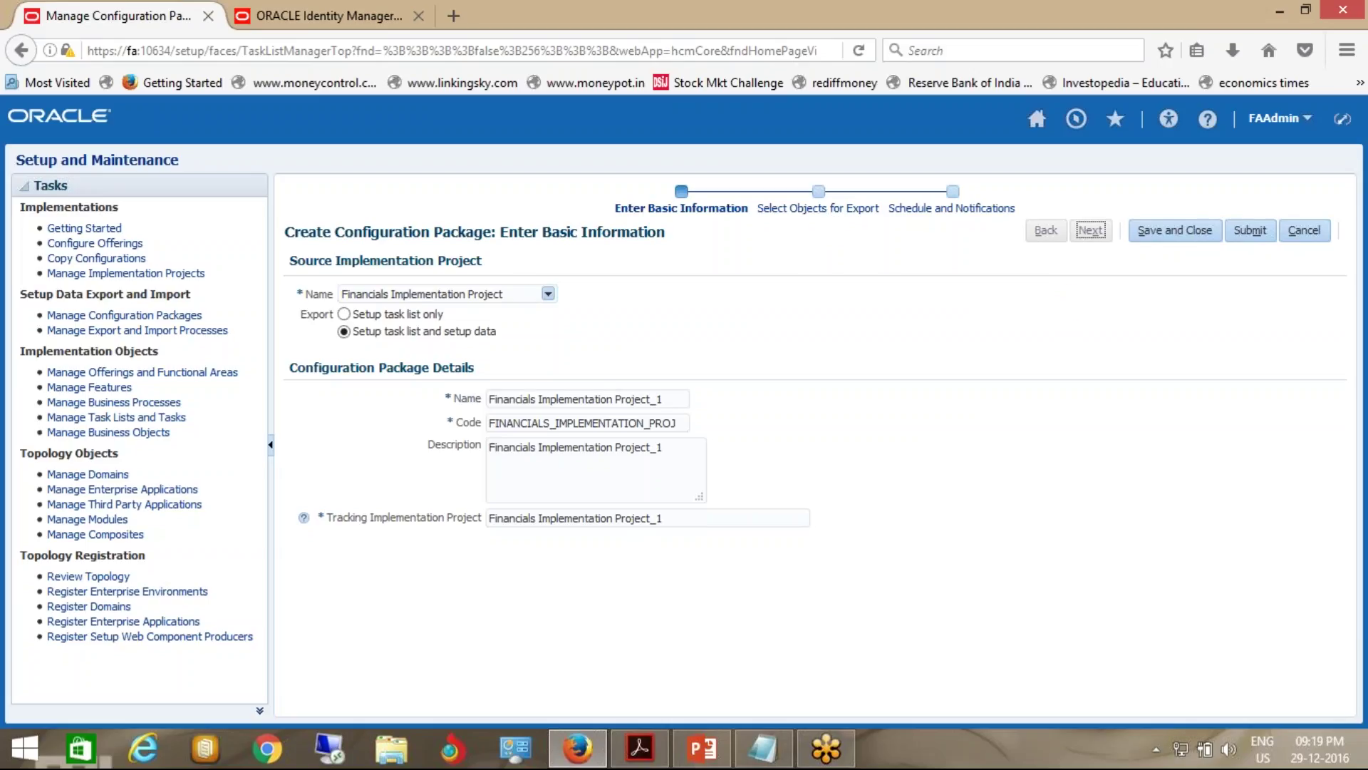
Advance to Select Objects for Export and uncheck Export for Application Tree Label and Application Taxonomy.
{"action": "left_click", "coordinate": [818, 208]}
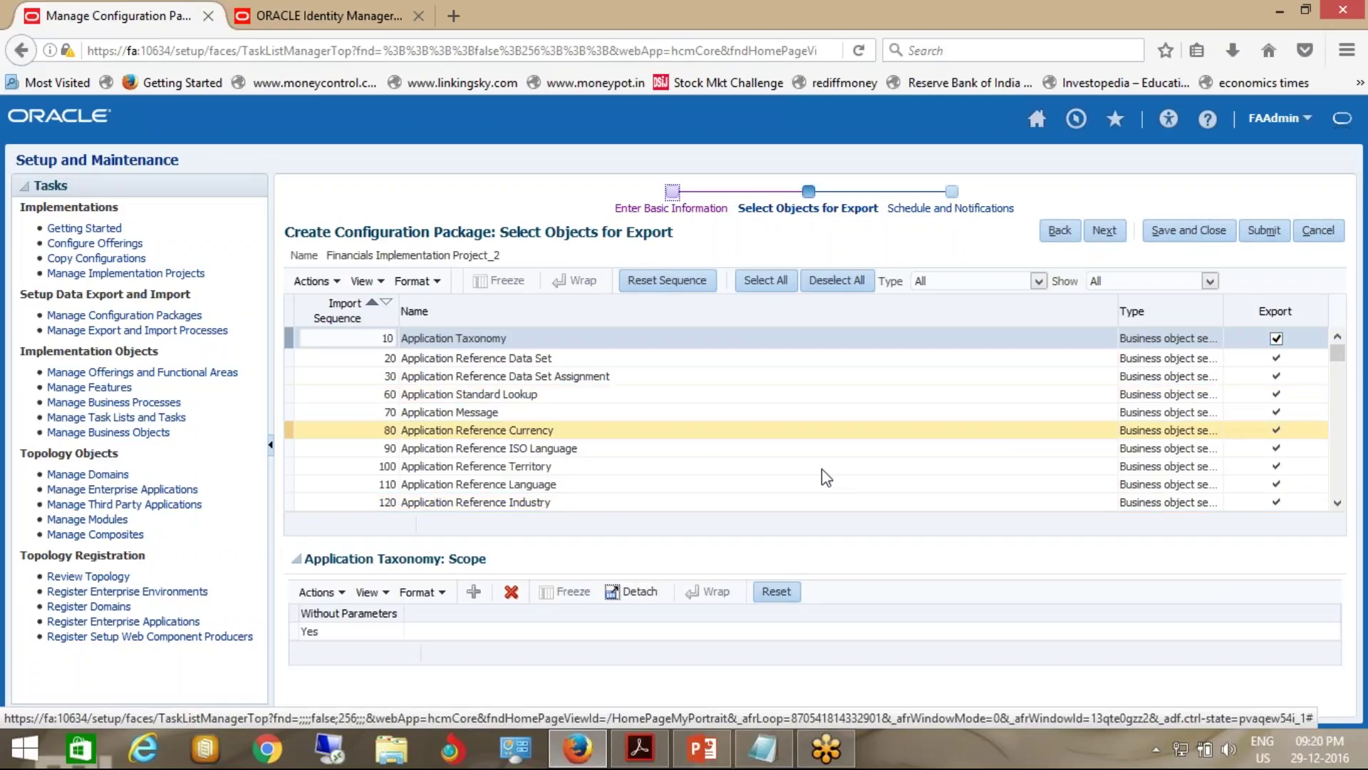
{"action": "left_click", "coordinate": [1337, 502]}
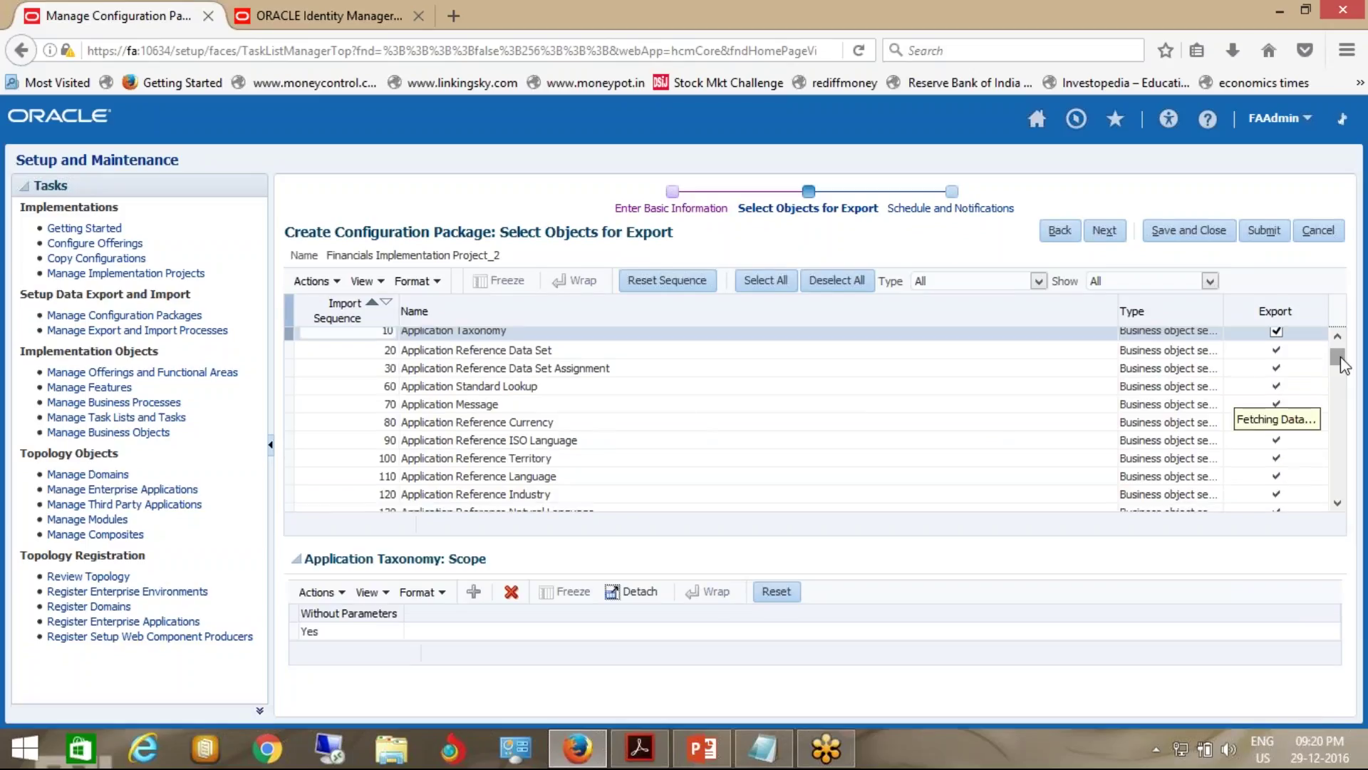
{"action": "left_click", "coordinate": [1280, 334]}
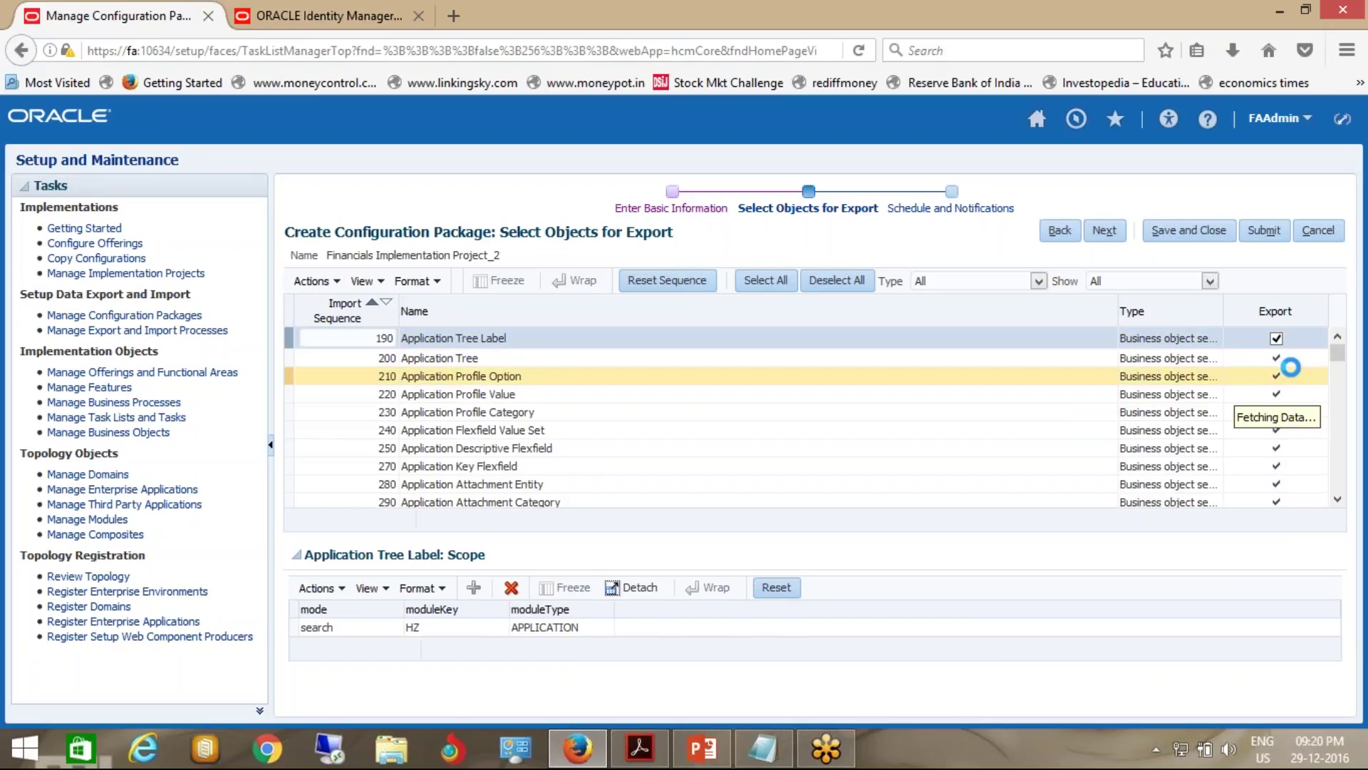
{"action": "left_click", "coordinate": [1276, 339]}
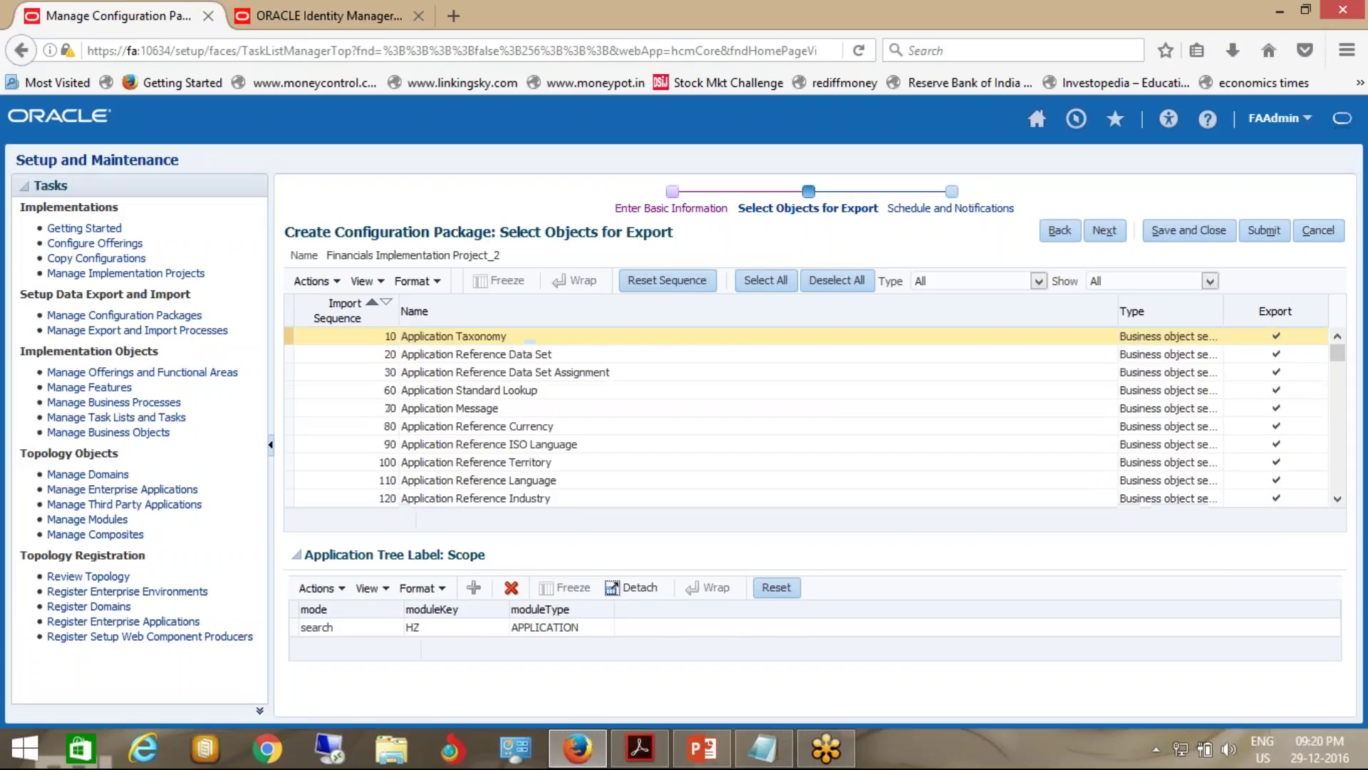
{"action": "left_click", "coordinate": [1278, 349]}
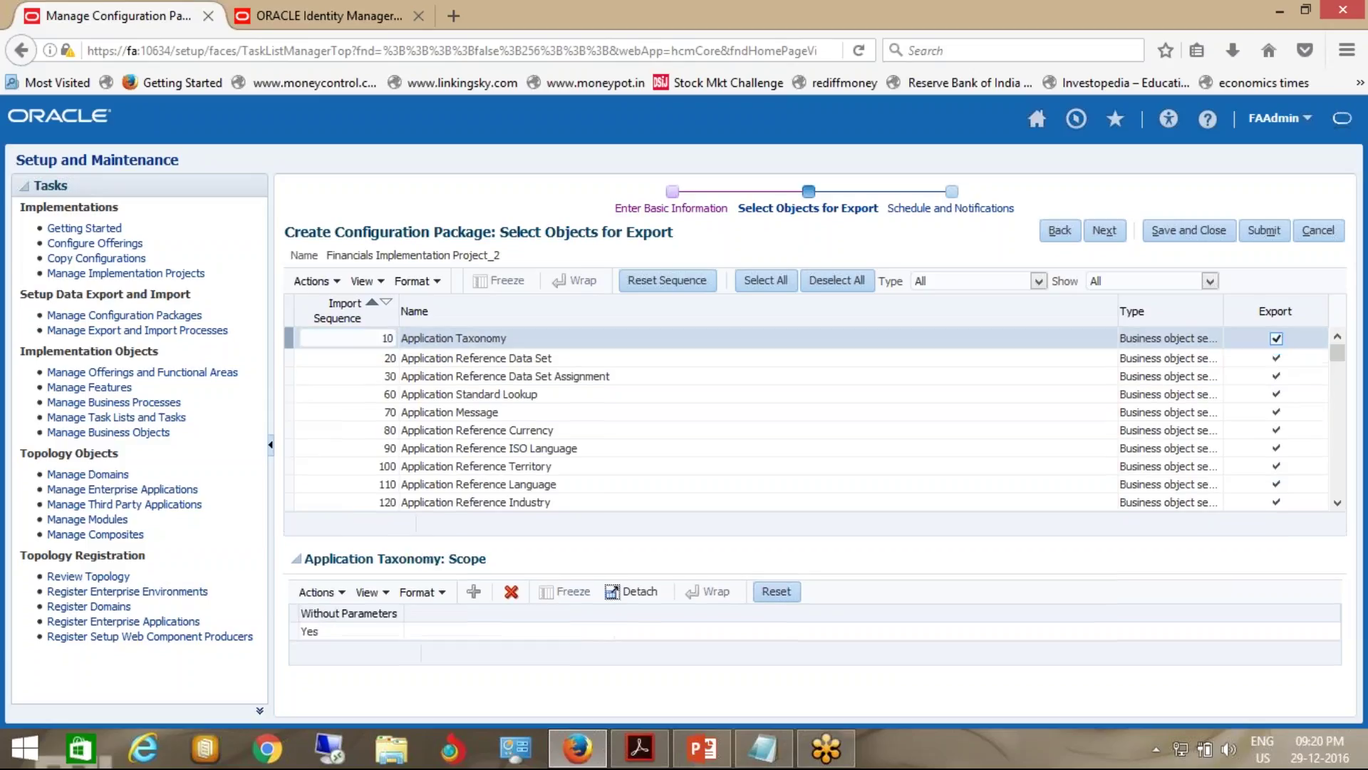
{"action": "left_click", "coordinate": [1276, 339]}
{"action": "left_click", "coordinate": [1276, 360]}
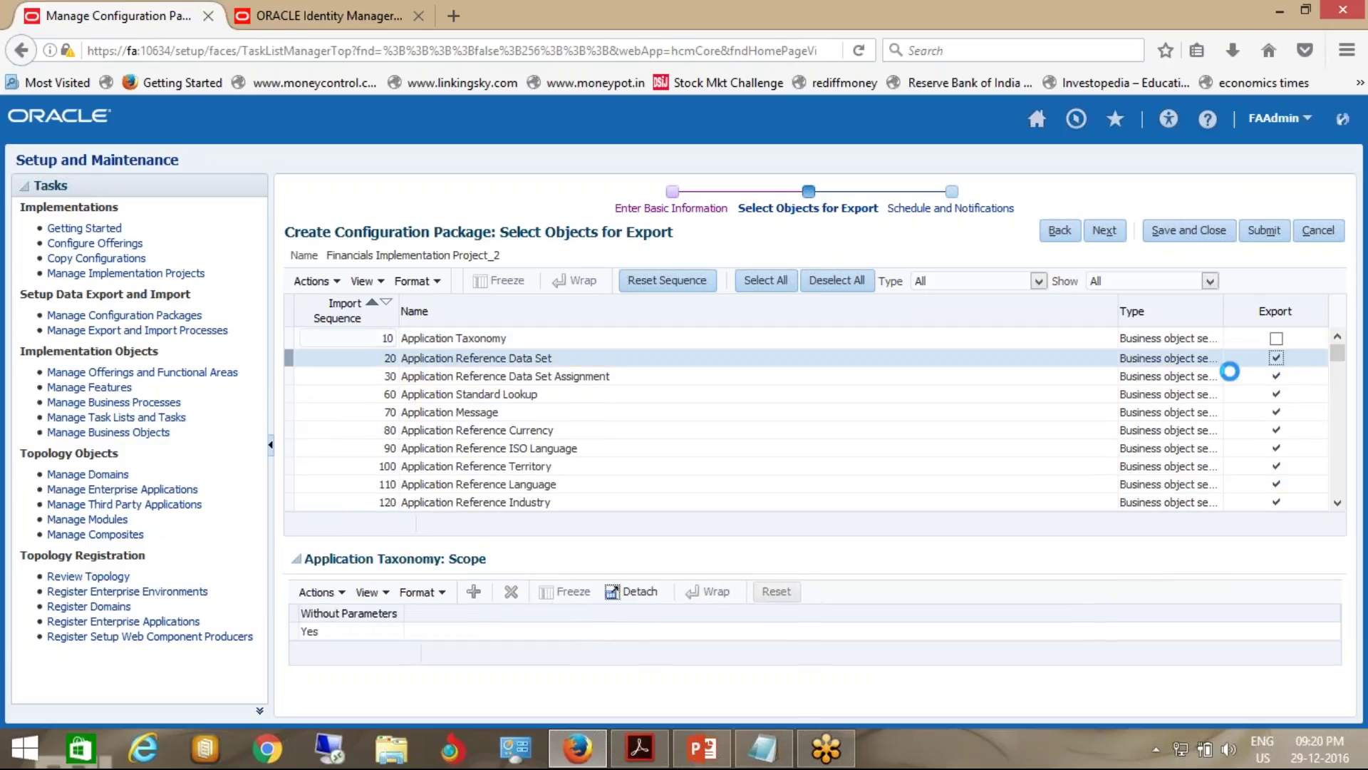
Keep Application Reference Data Set exported, decline leaving via Tasks links, then cancel the package.
{"action": "left_click", "coordinate": [1276, 357]}
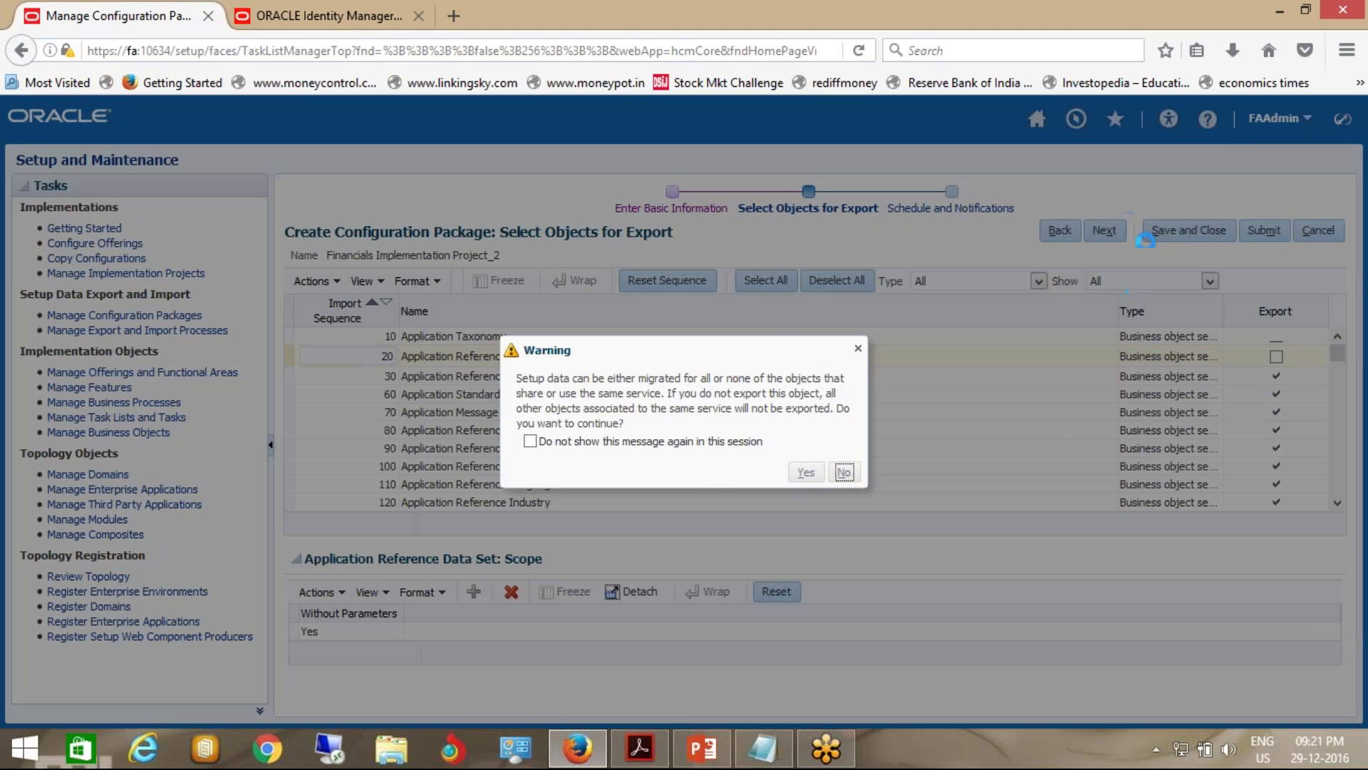
{"action": "key", "text": "Return"}
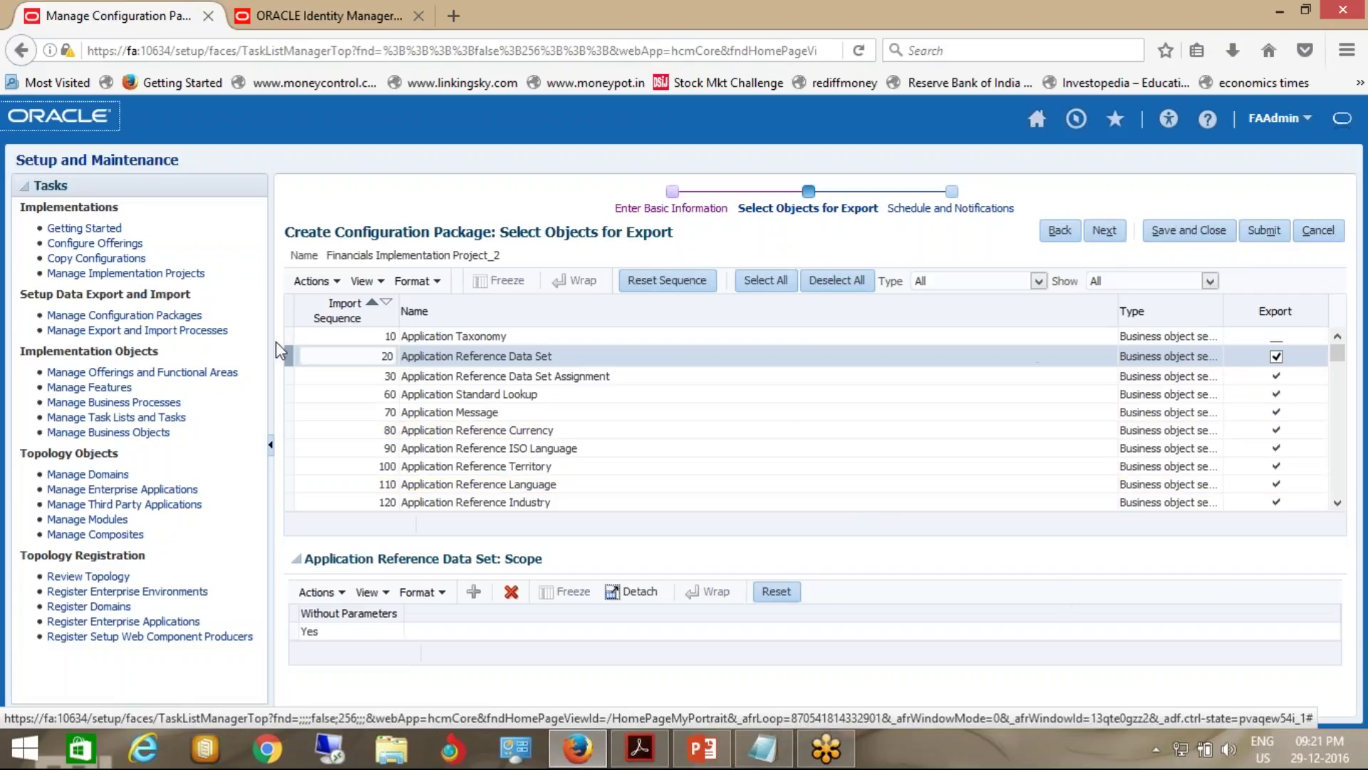
{"action": "left_click", "coordinate": [108, 332]}
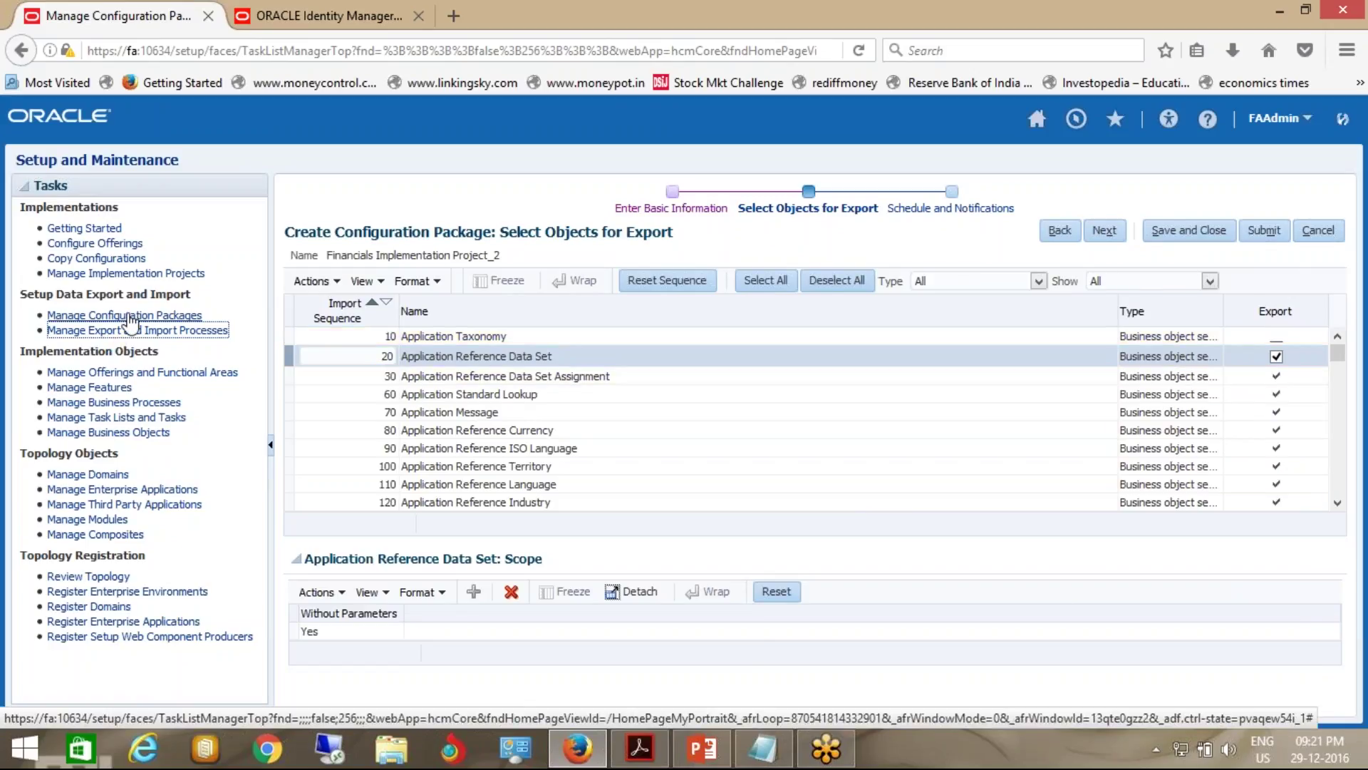
{"action": "left_click", "coordinate": [129, 317]}
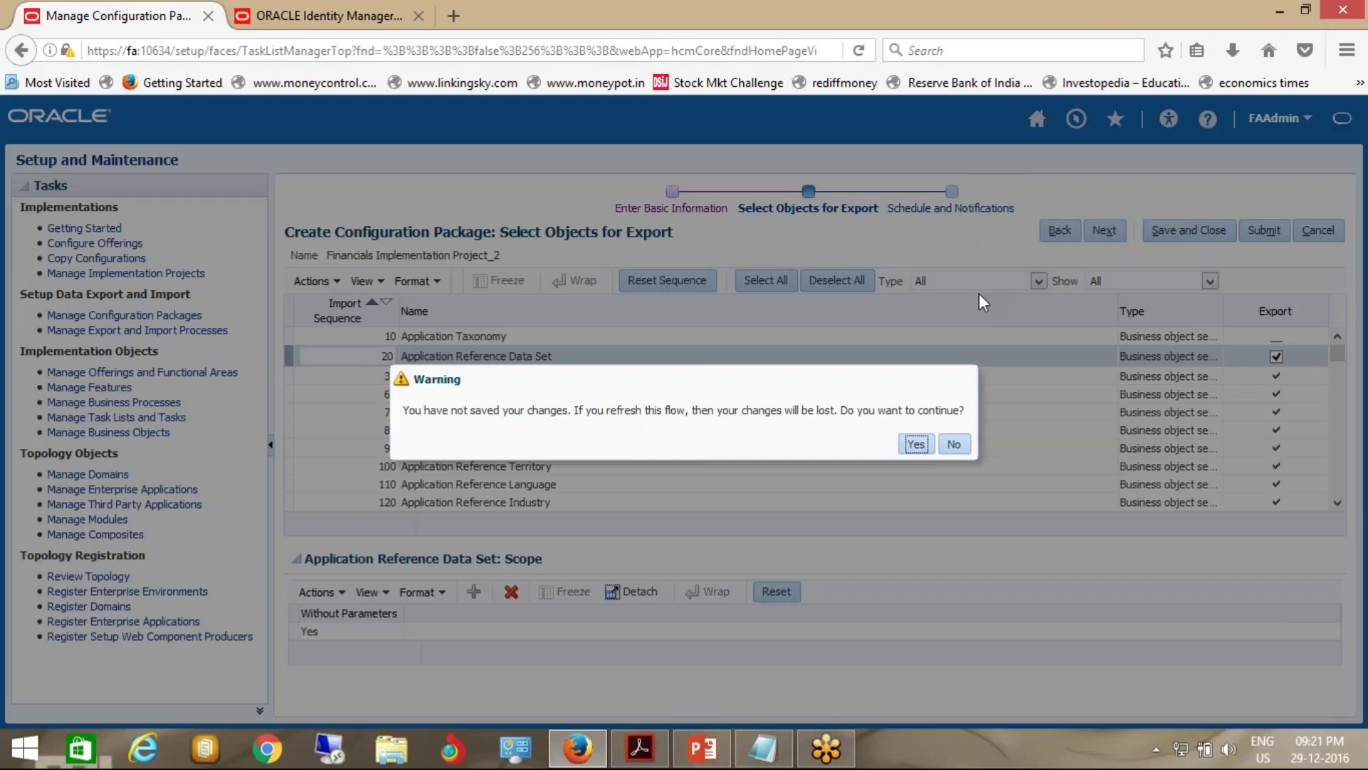
{"action": "left_click", "coordinate": [961, 443]}
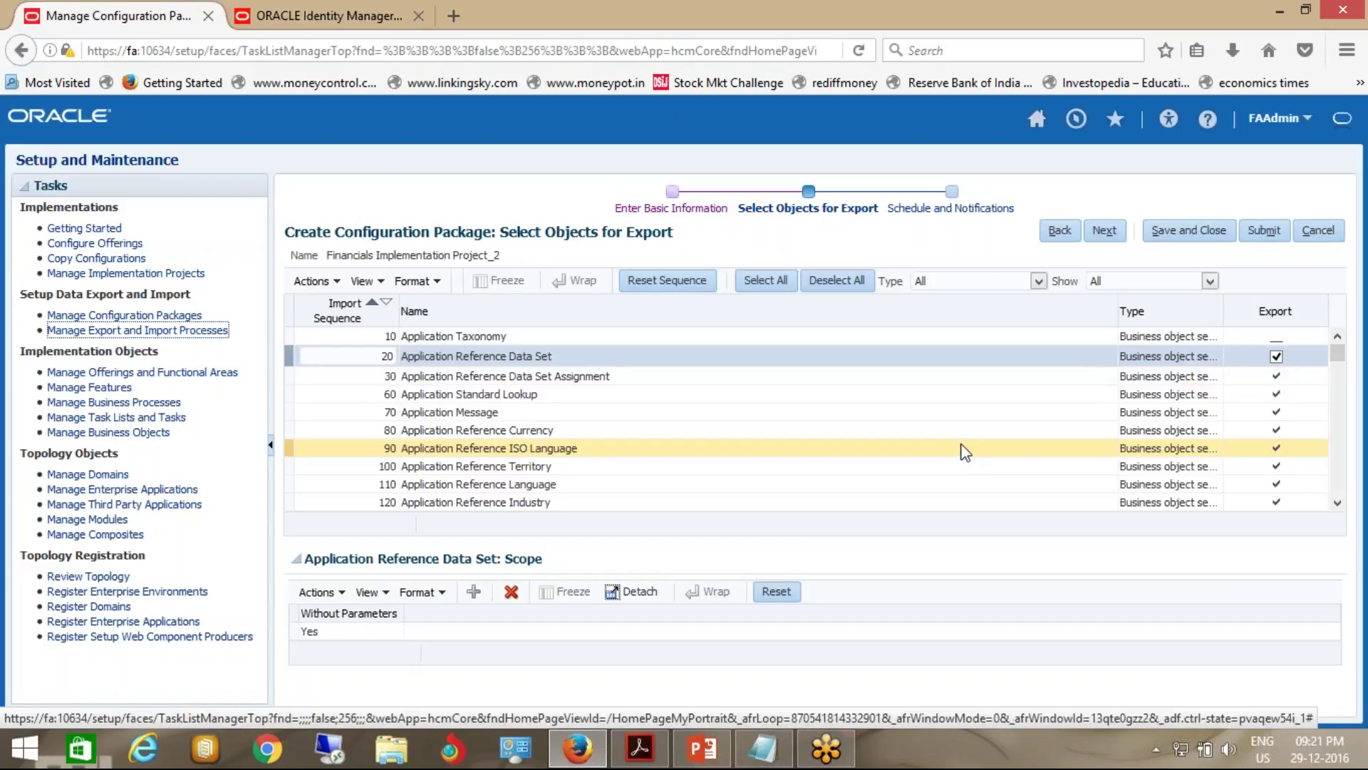
{"action": "left_click", "coordinate": [1322, 232]}
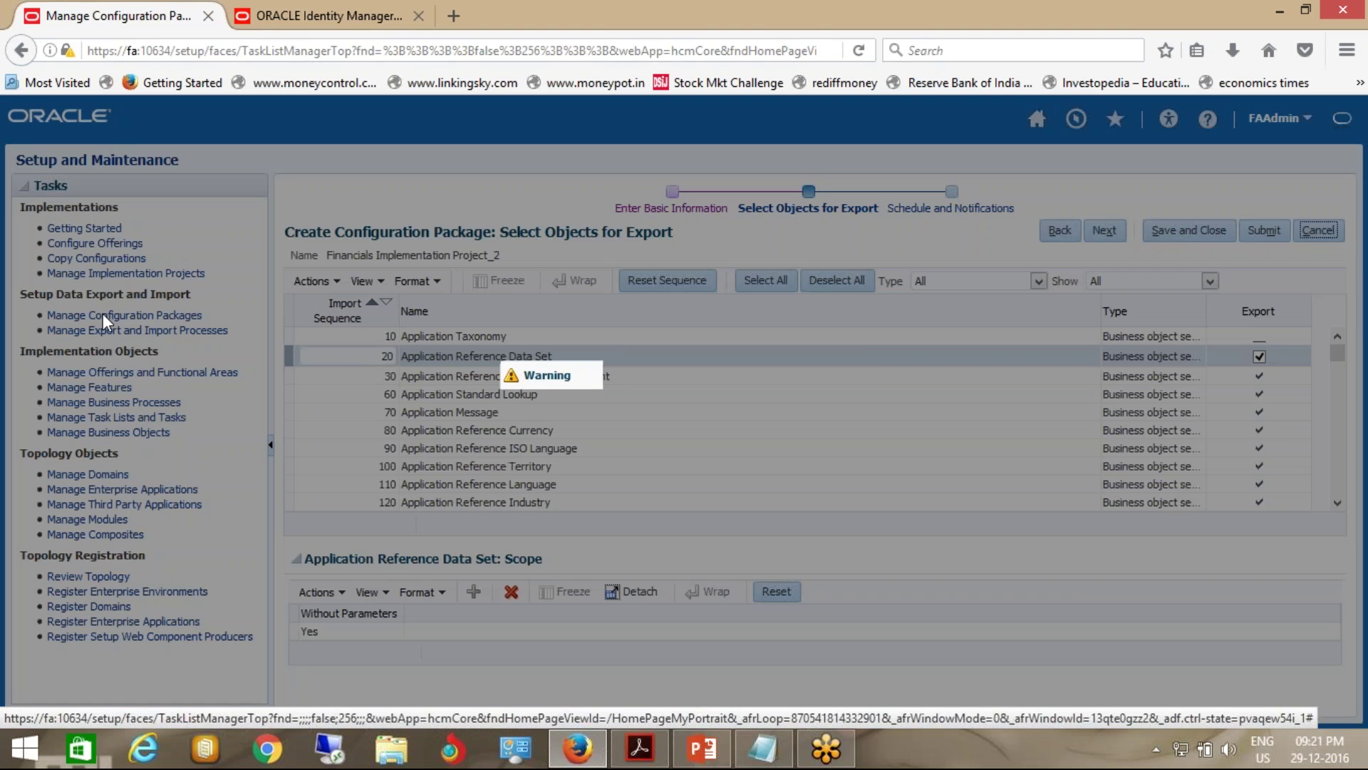
Discard the unsaved package, view Manage Features and Manage Business Processes, then return to Overview.
{"action": "left_click", "coordinate": [807, 449]}
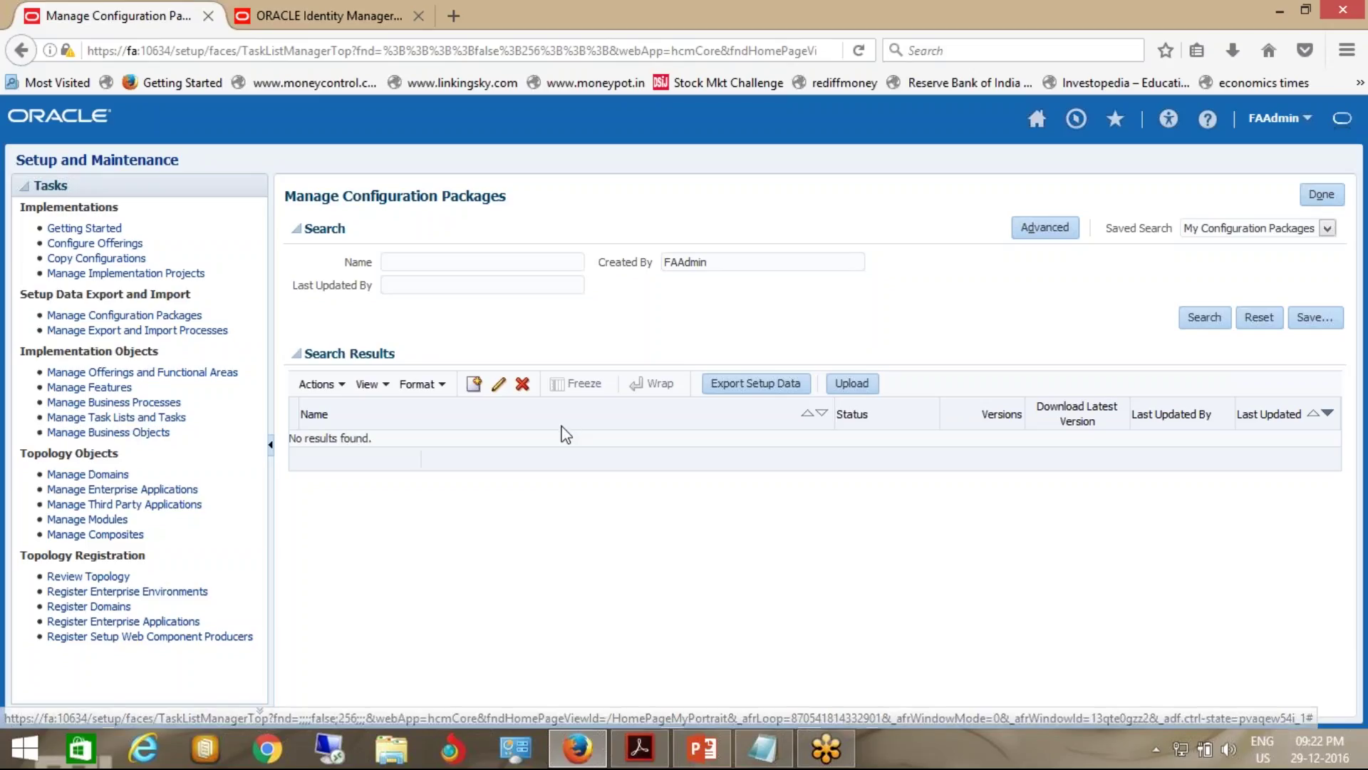
{"action": "left_click", "coordinate": [194, 372]}
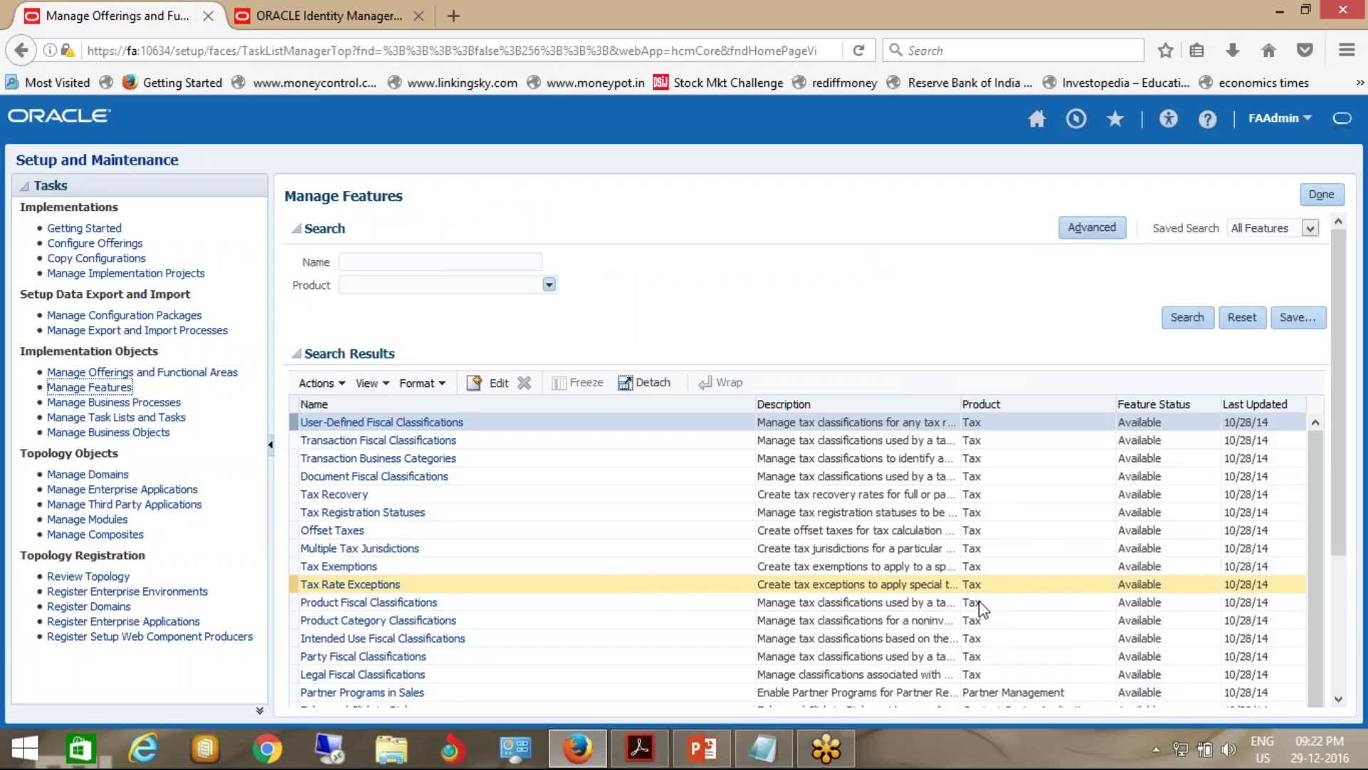
{"action": "left_click", "coordinate": [78, 404]}
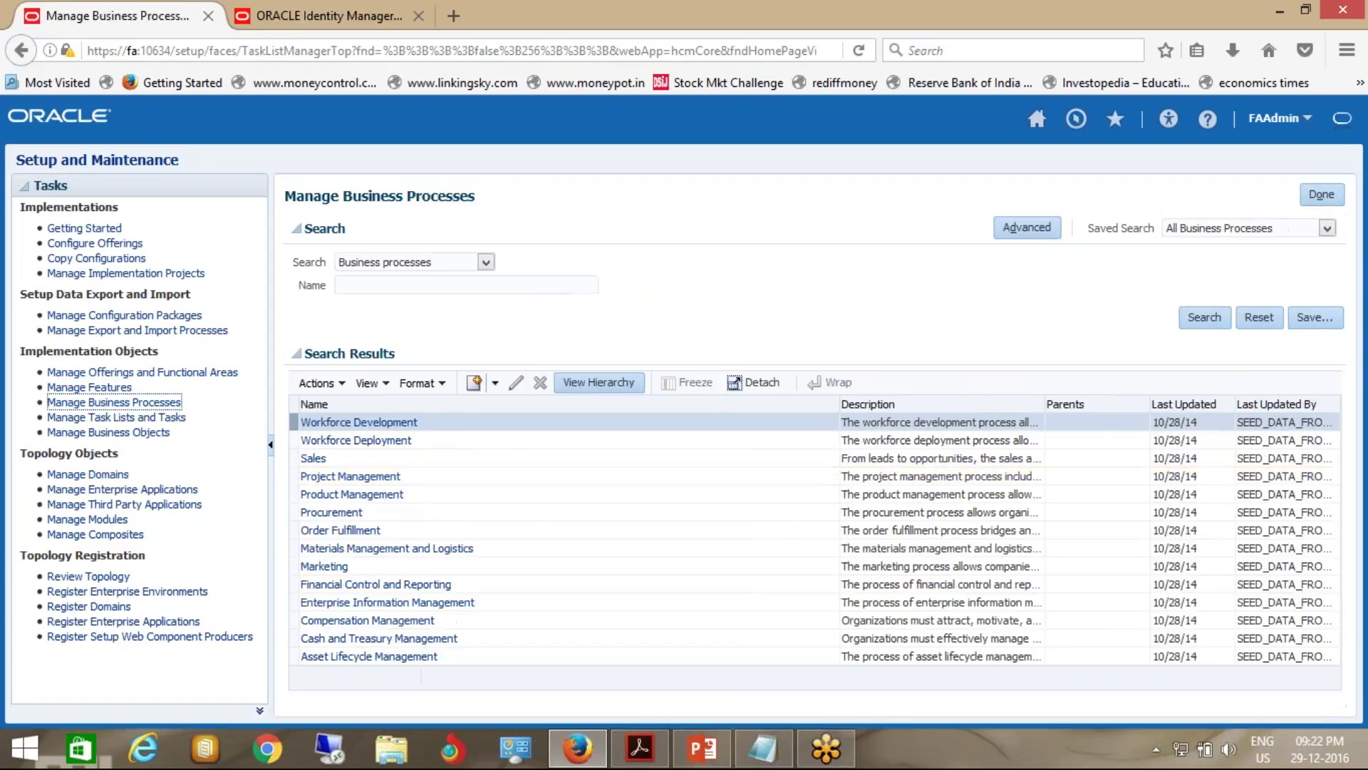
{"action": "left_click", "coordinate": [1321, 196]}
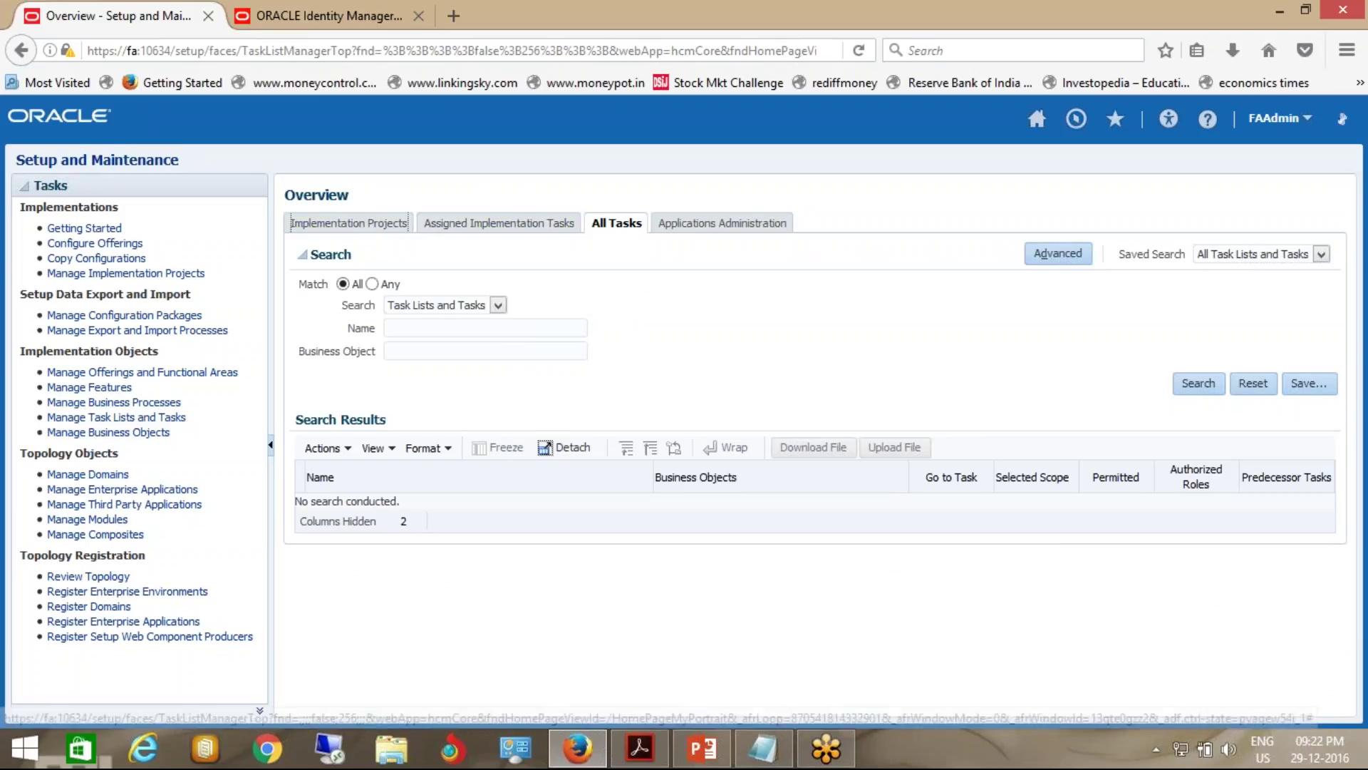
{"action": "left_click", "coordinate": [348, 224]}
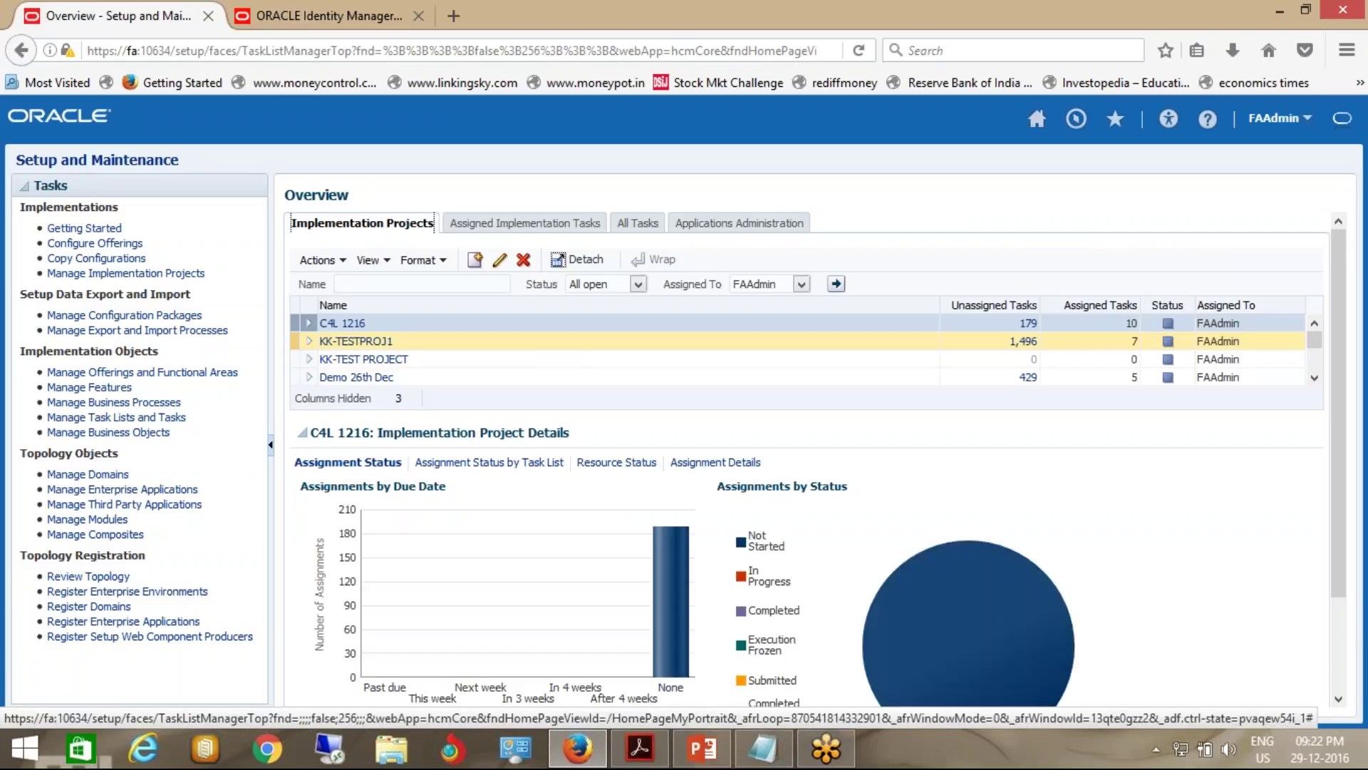
{"action": "left_click", "coordinate": [81, 278]}
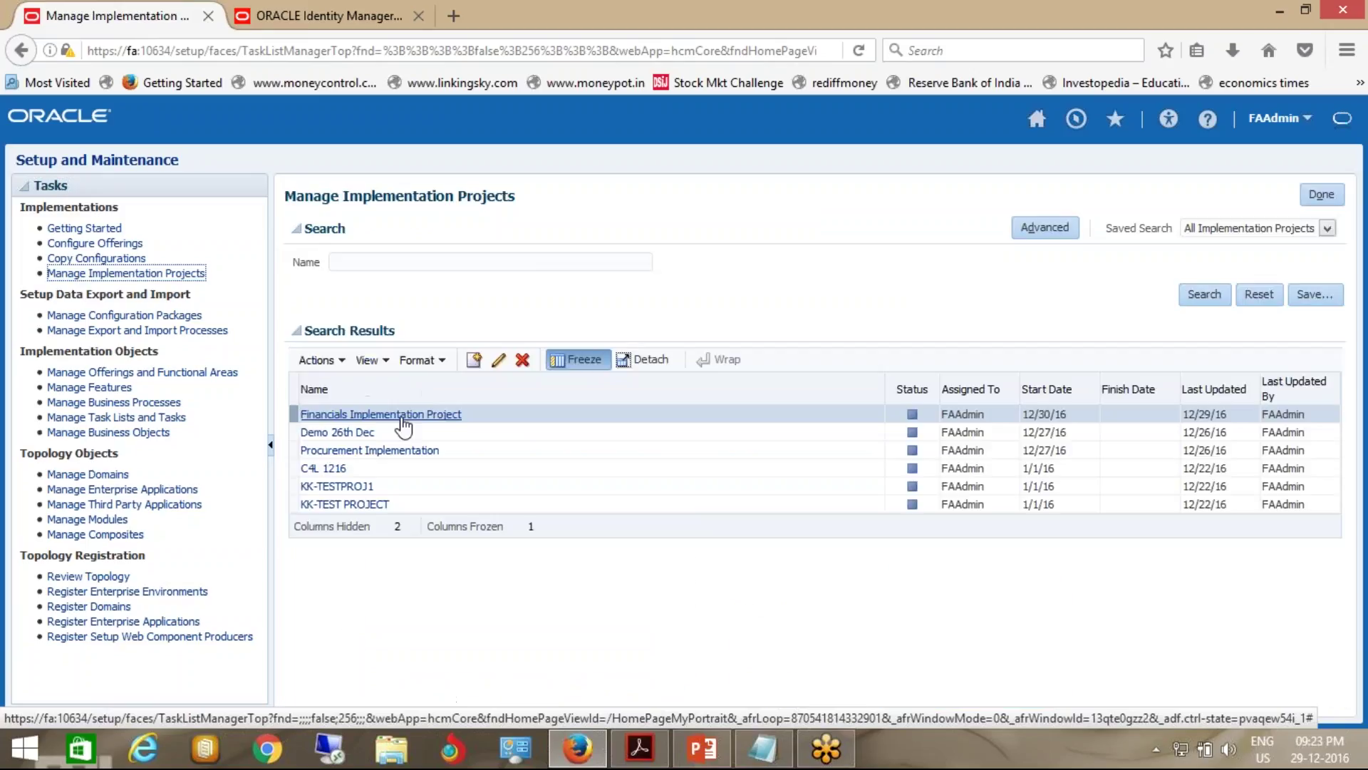
{"action": "left_click", "coordinate": [396, 416]}
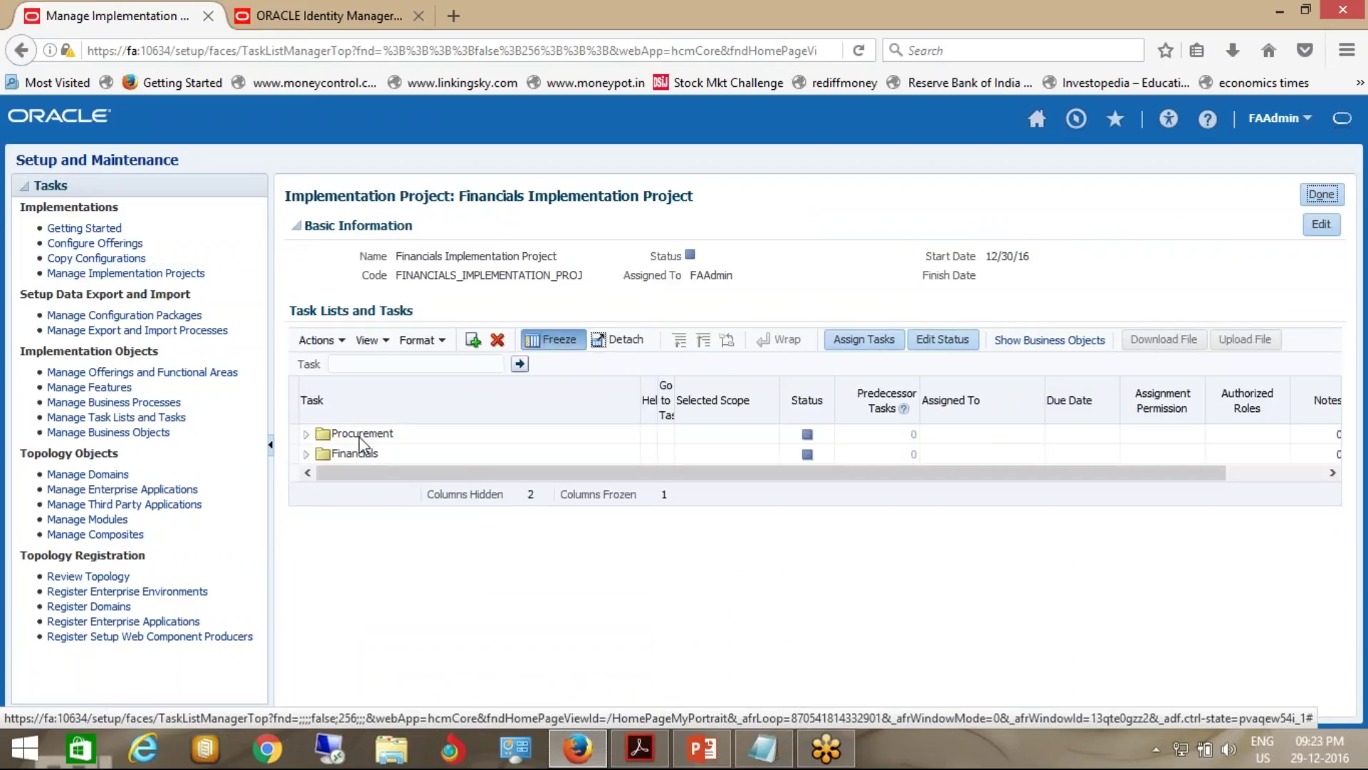
{"action": "left_click", "coordinate": [306, 456]}
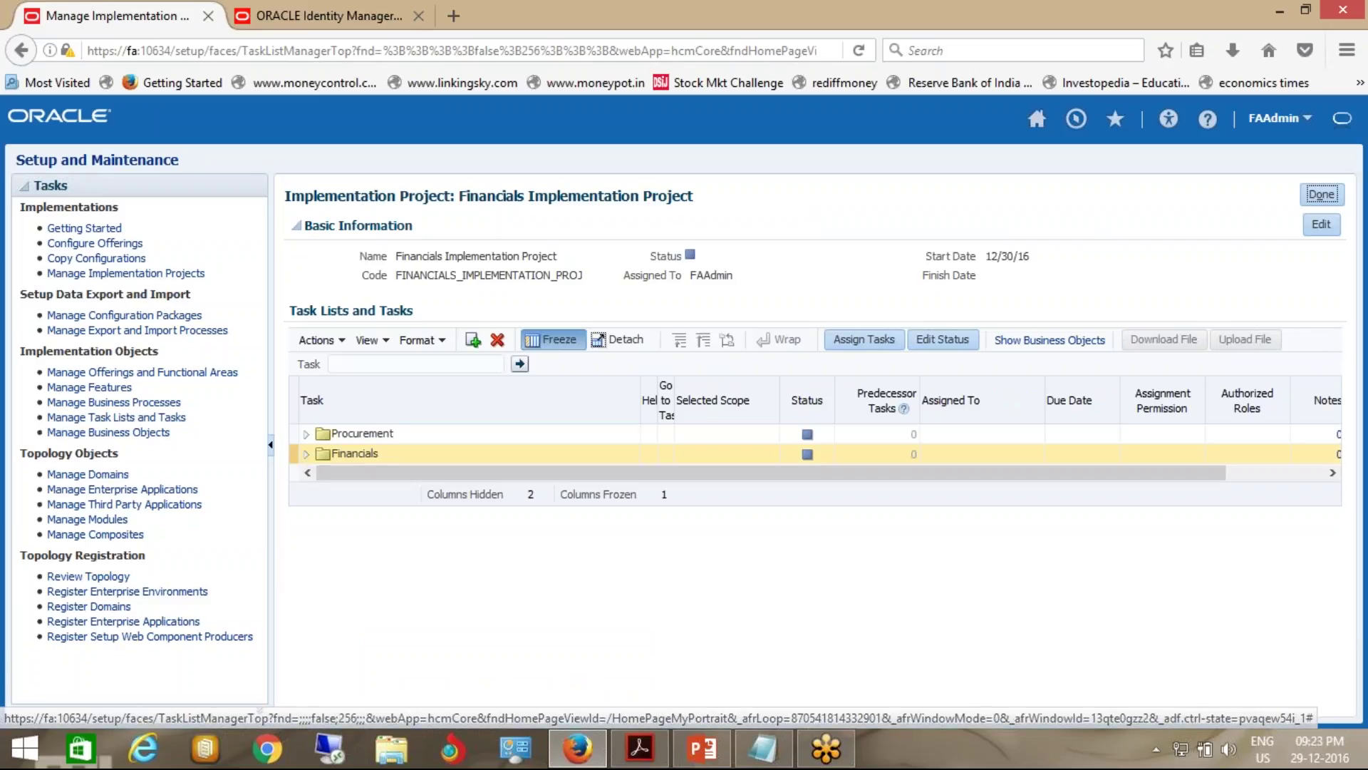
{"action": "left_click", "coordinate": [306, 454]}
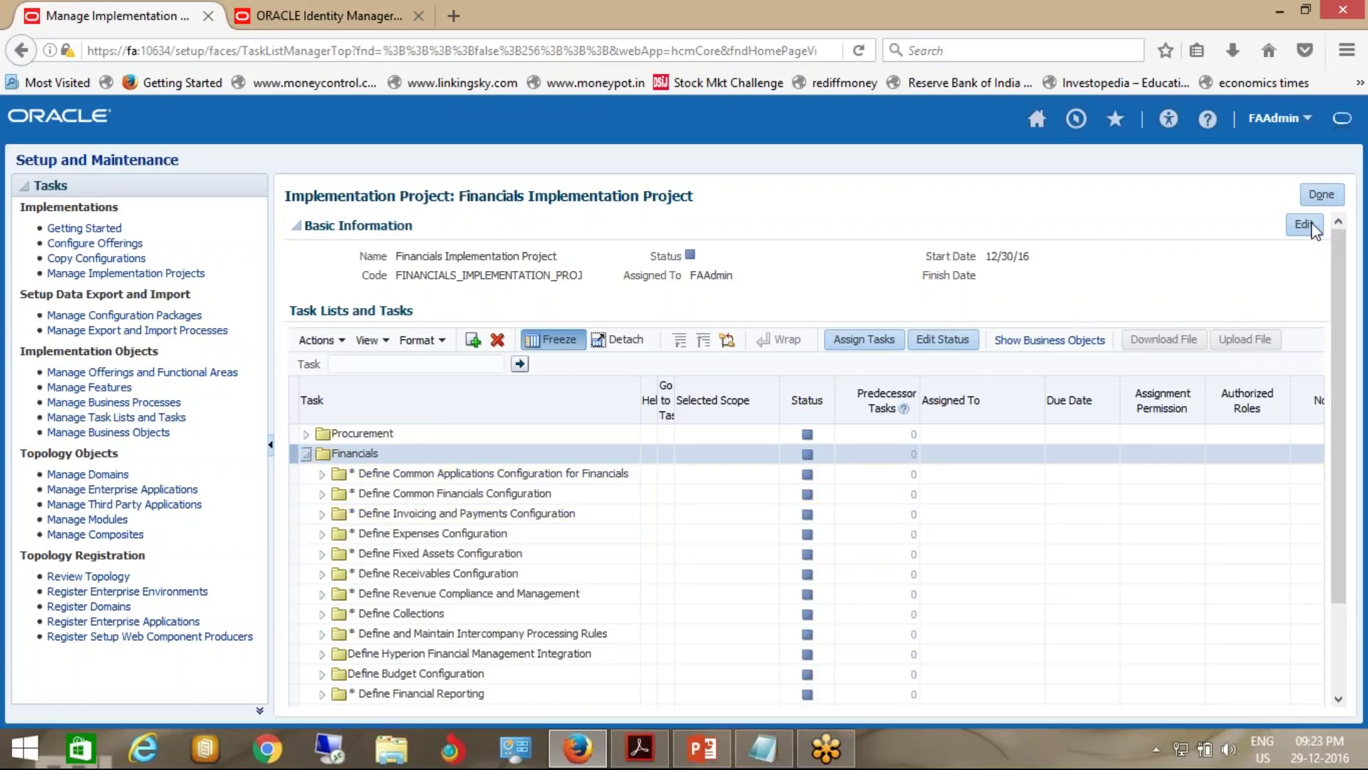
{"action": "left_click", "coordinate": [1315, 193]}
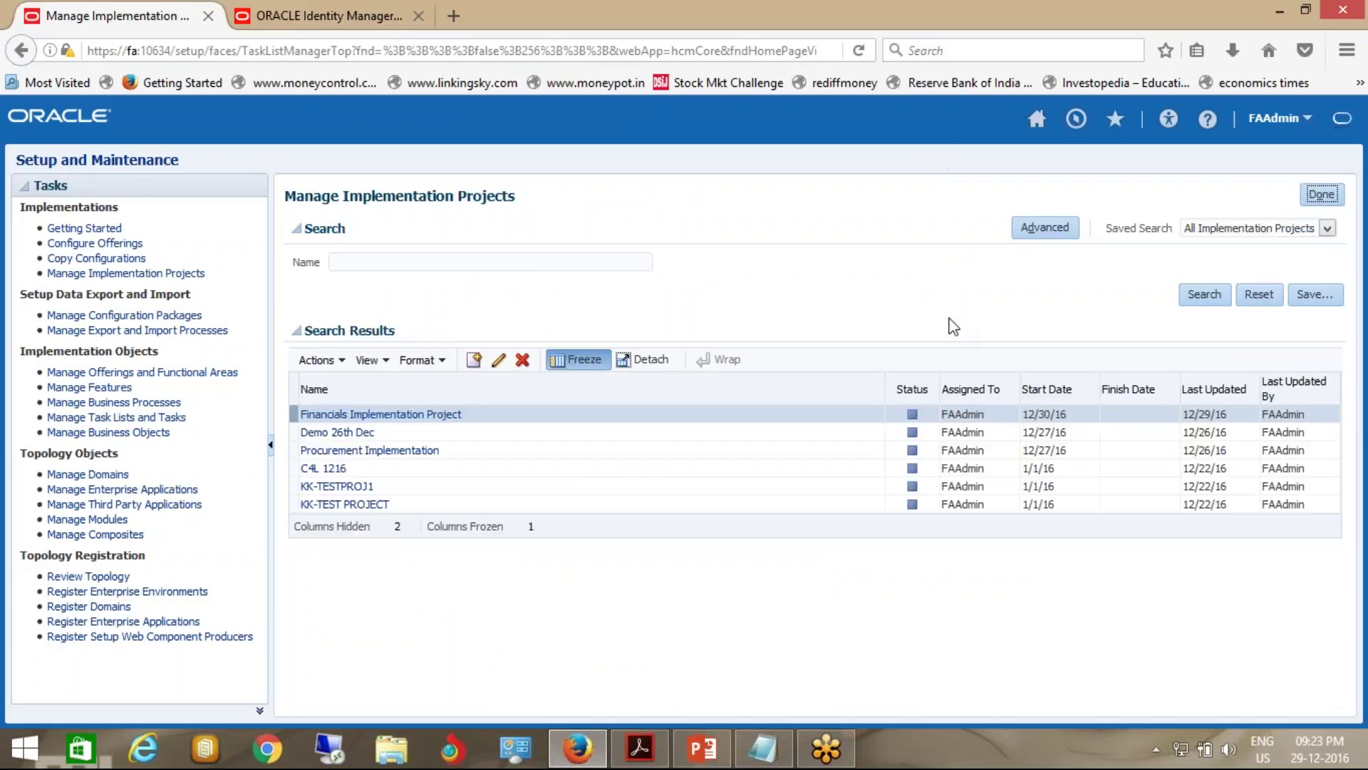
{"action": "left_click", "coordinate": [1324, 193]}
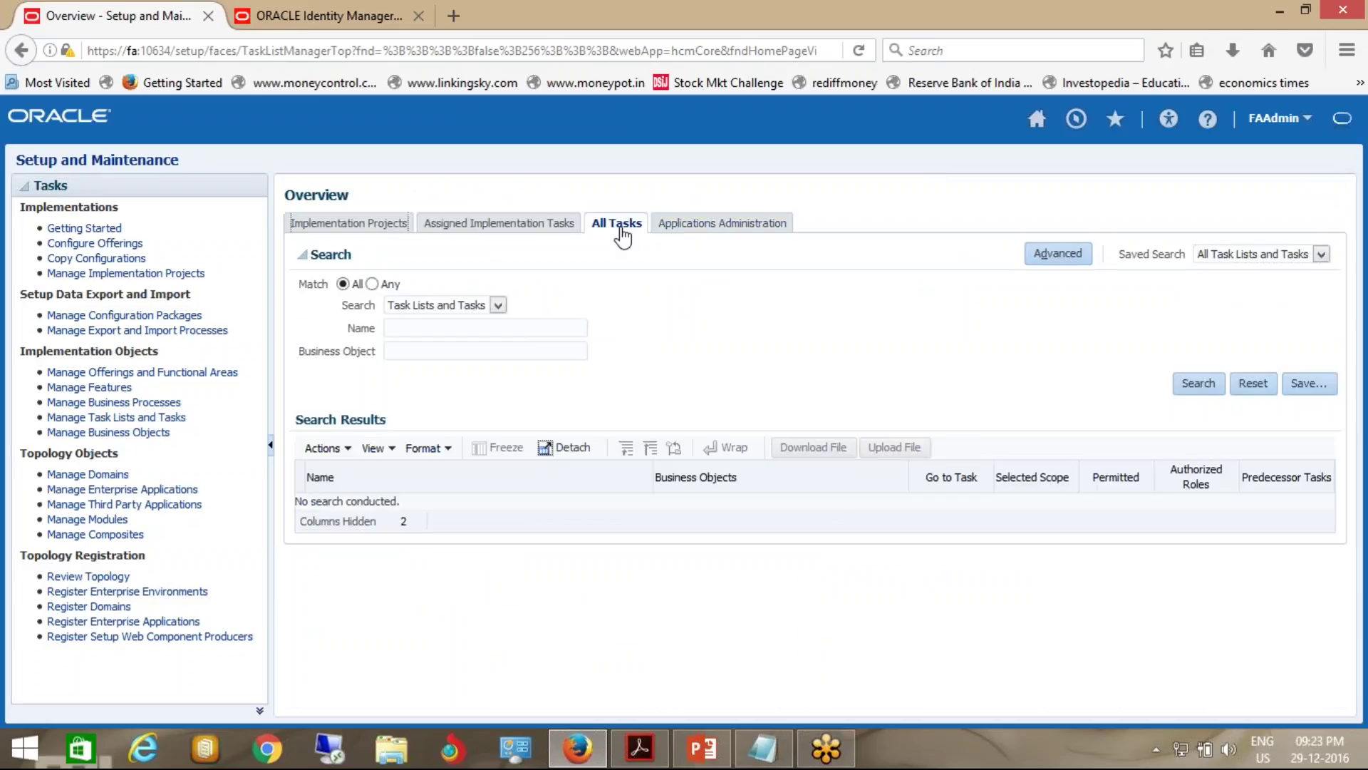
{"action": "left_click", "coordinate": [450, 335]}
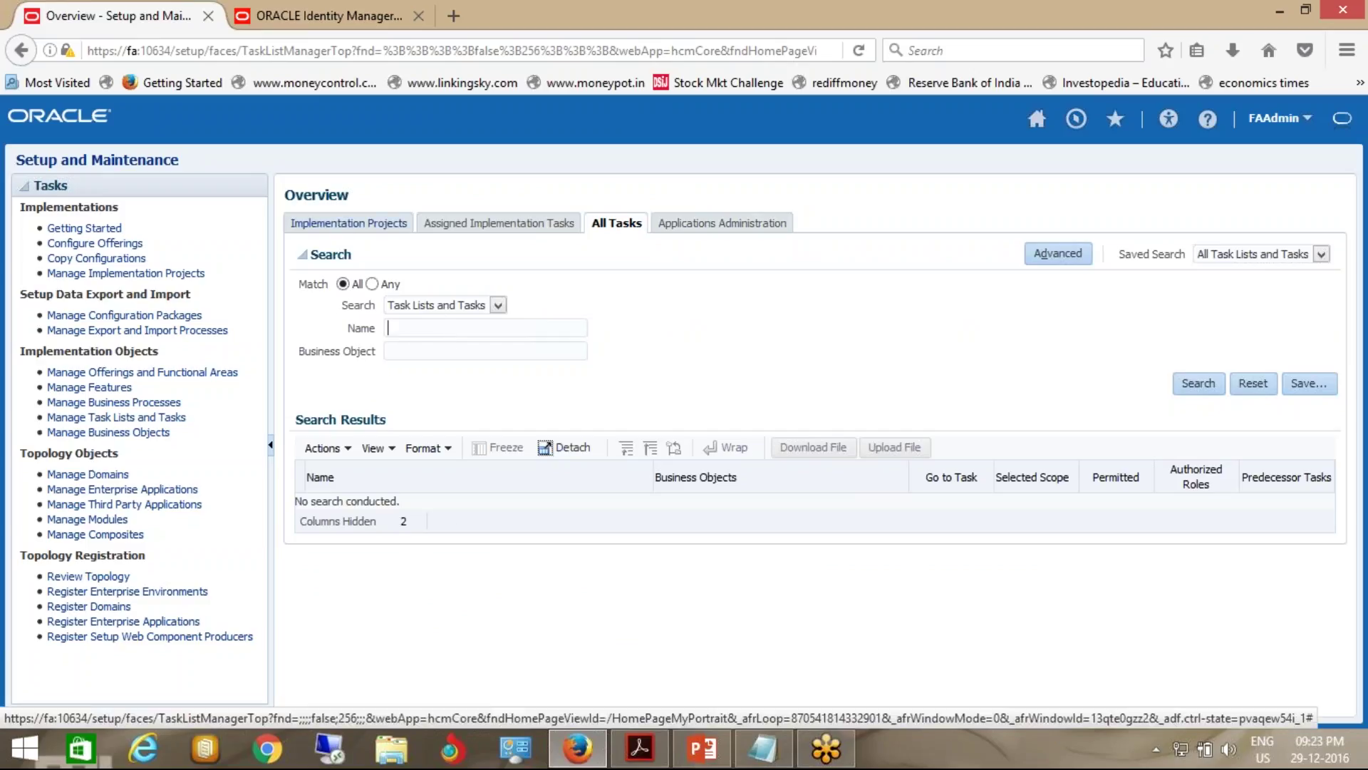
{"action": "left_click", "coordinate": [178, 274]}
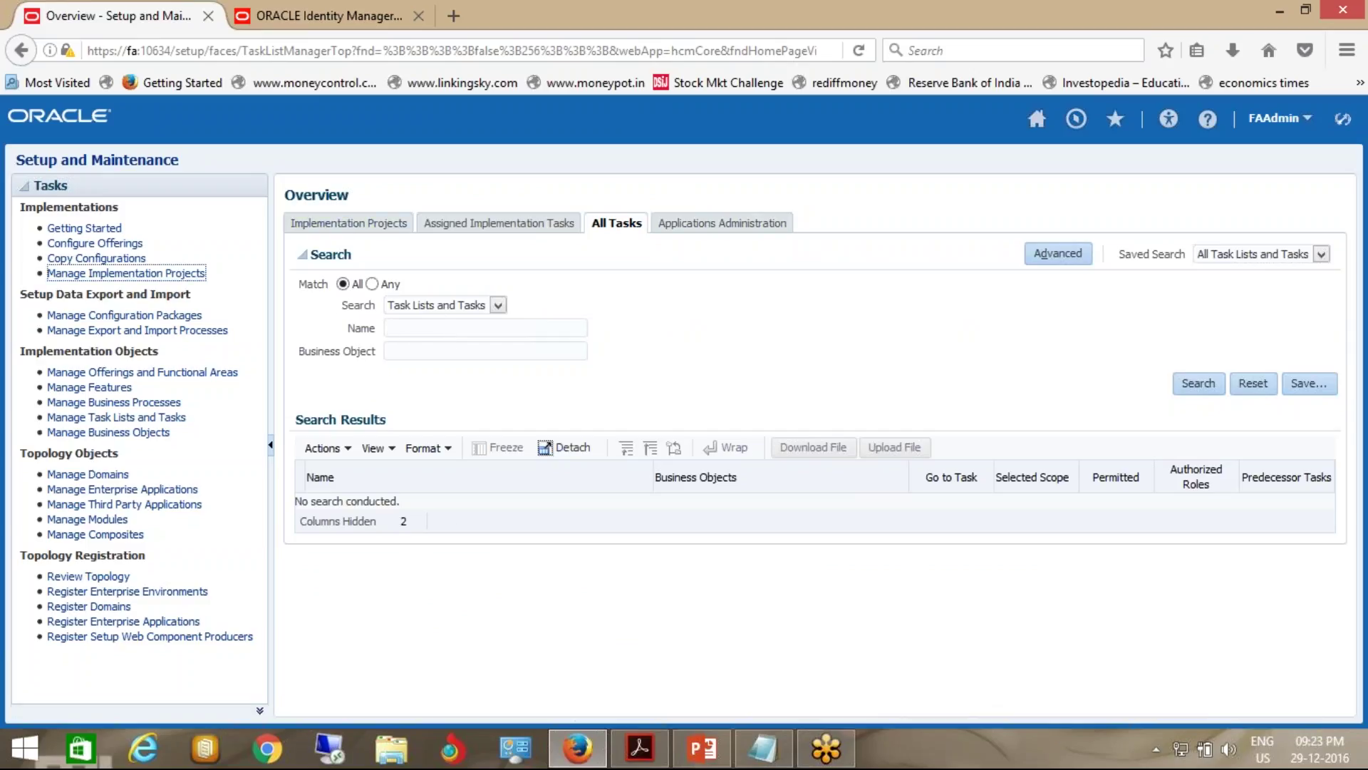
{"action": "left_click", "coordinate": [404, 419]}
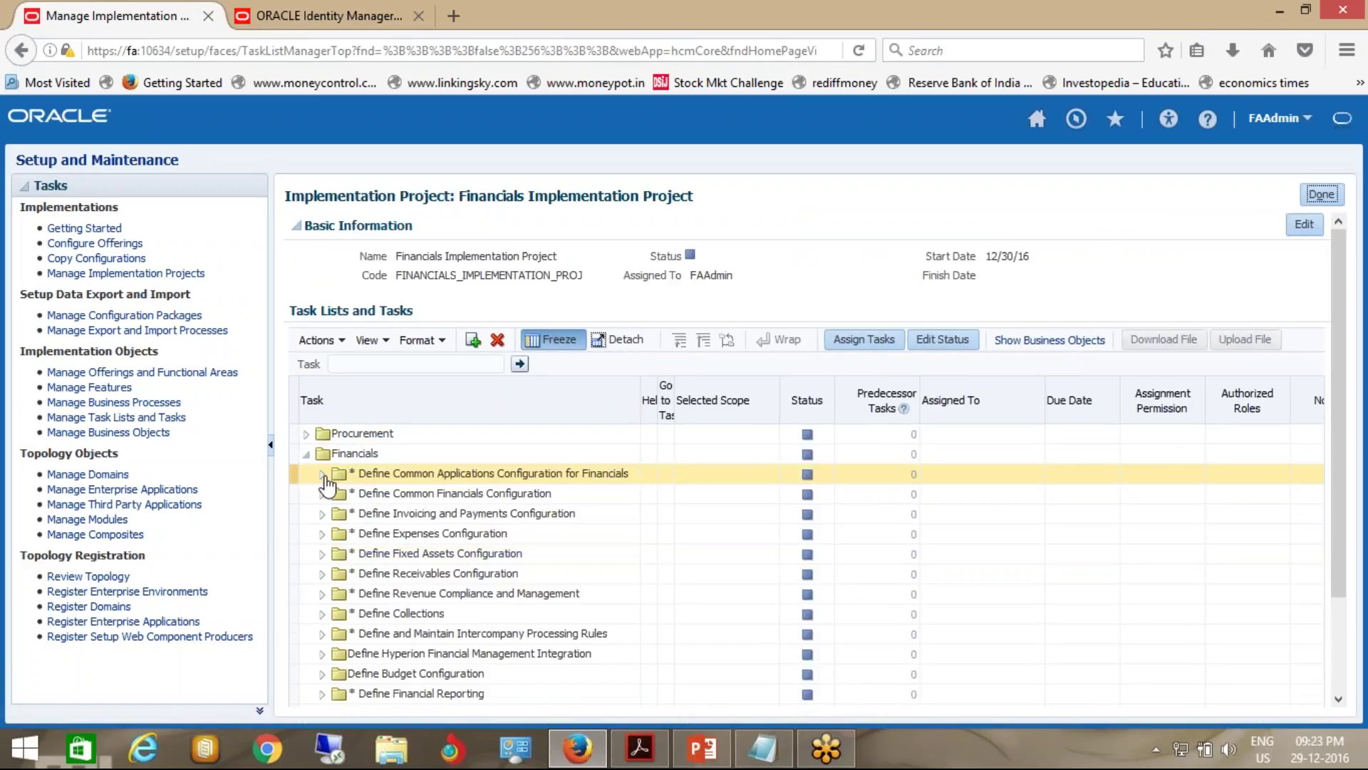
{"action": "left_click", "coordinate": [322, 474]}
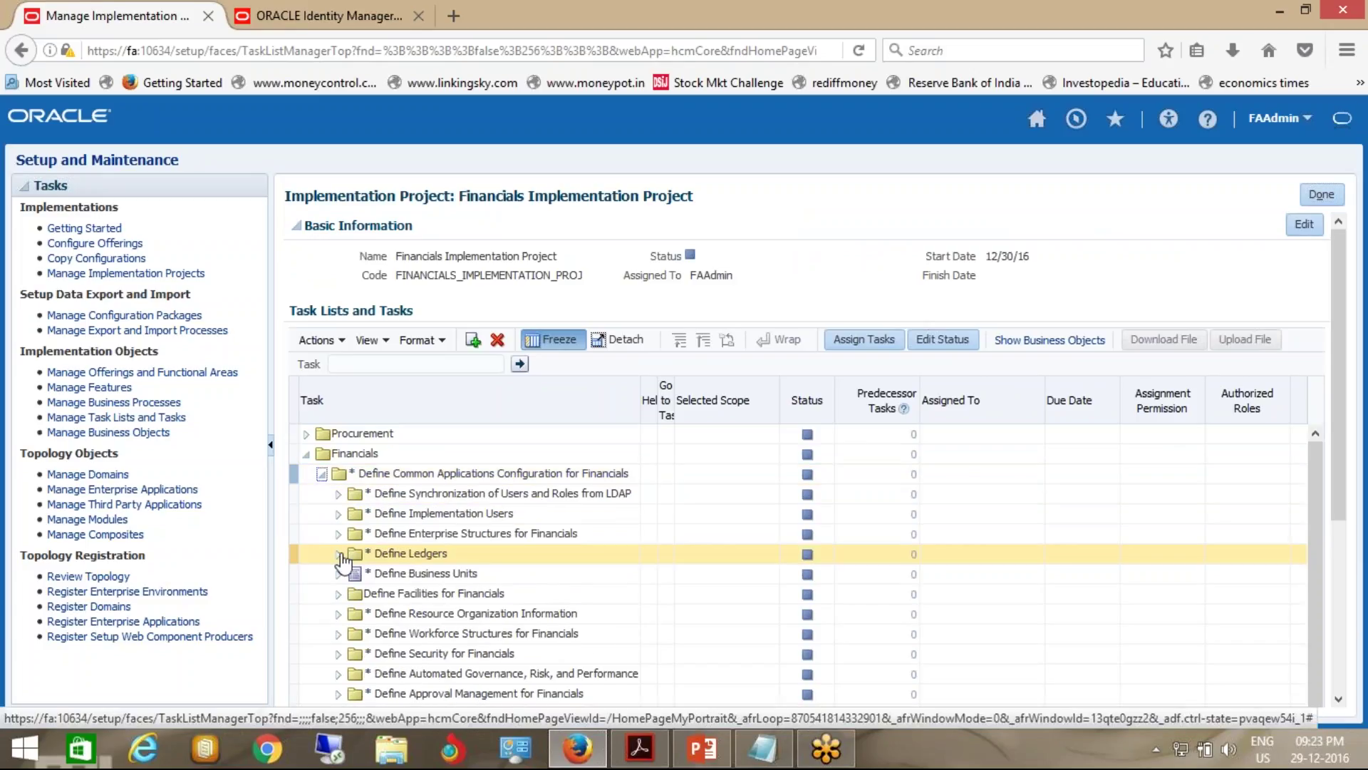
{"action": "left_click", "coordinate": [339, 555]}
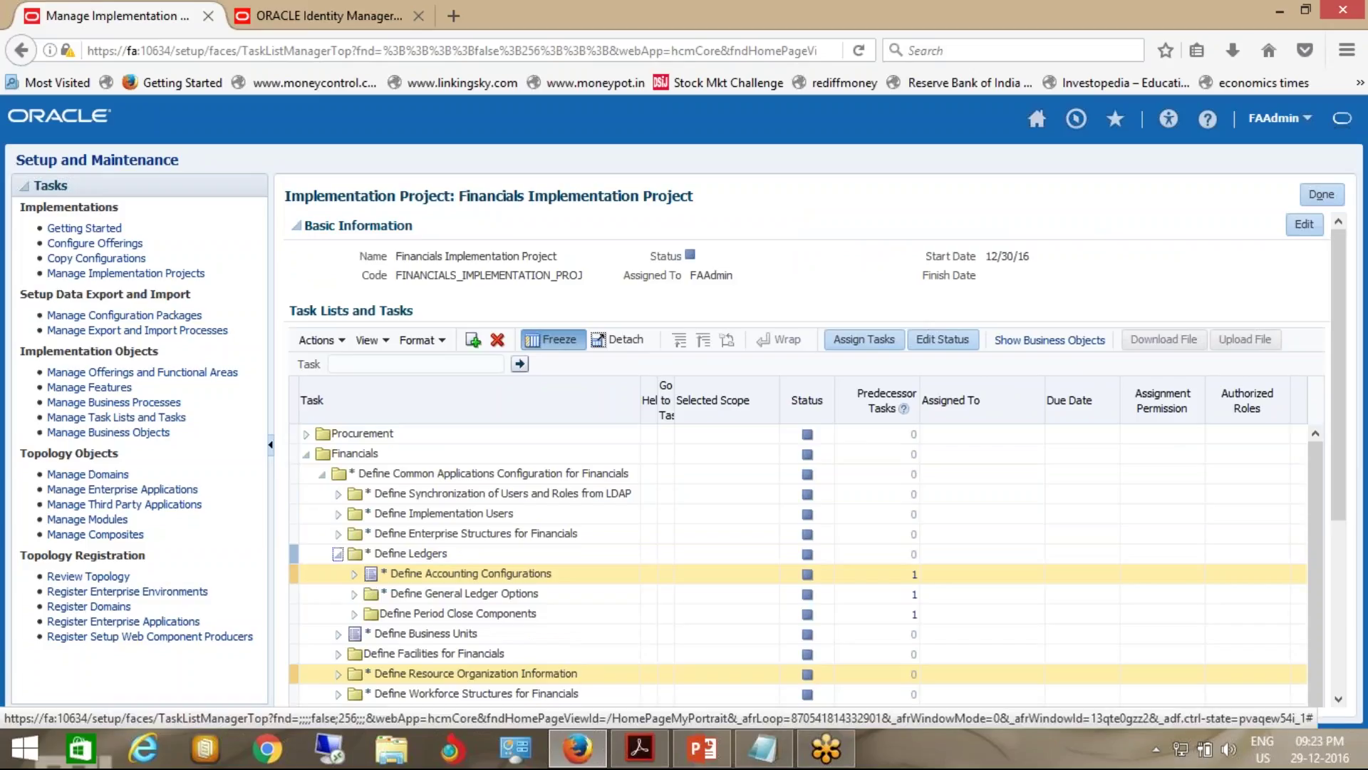
{"action": "left_click", "coordinate": [354, 574]}
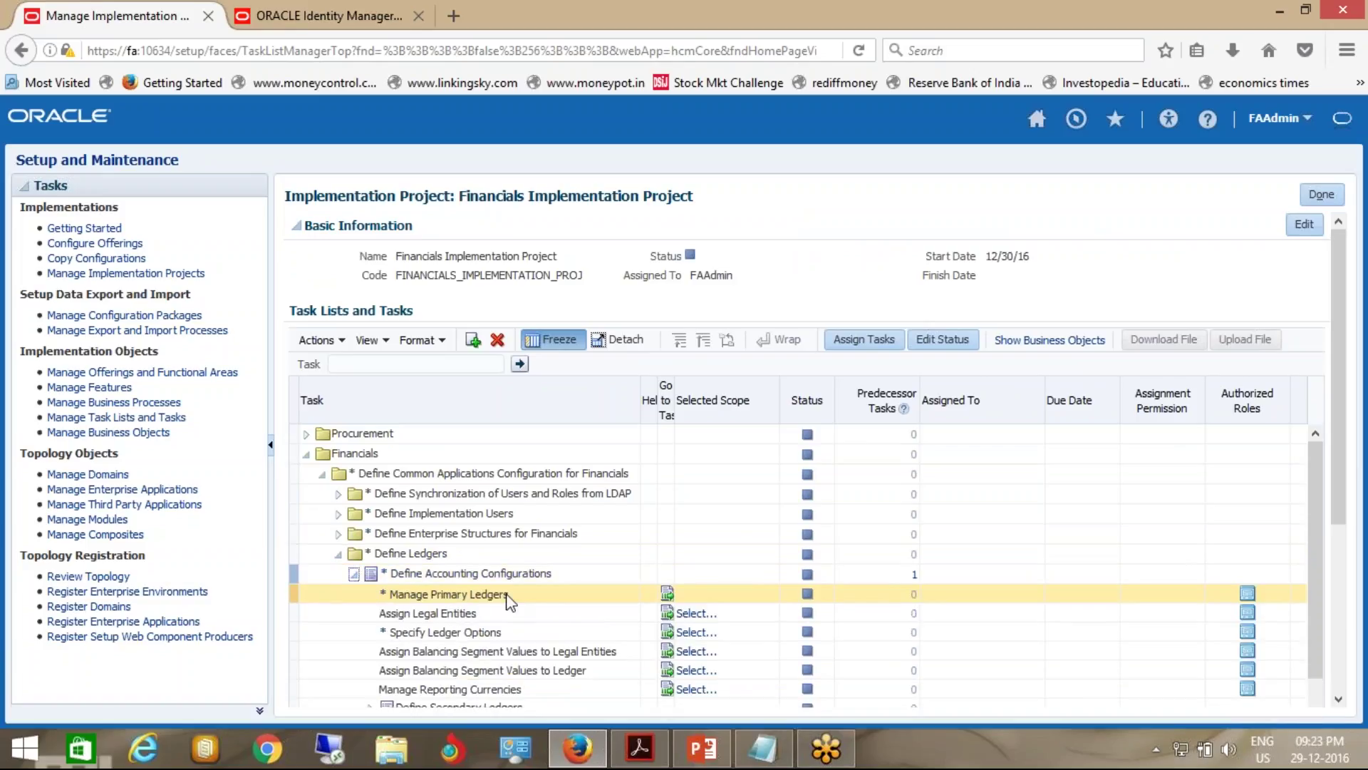
{"action": "left_click", "coordinate": [499, 573]}
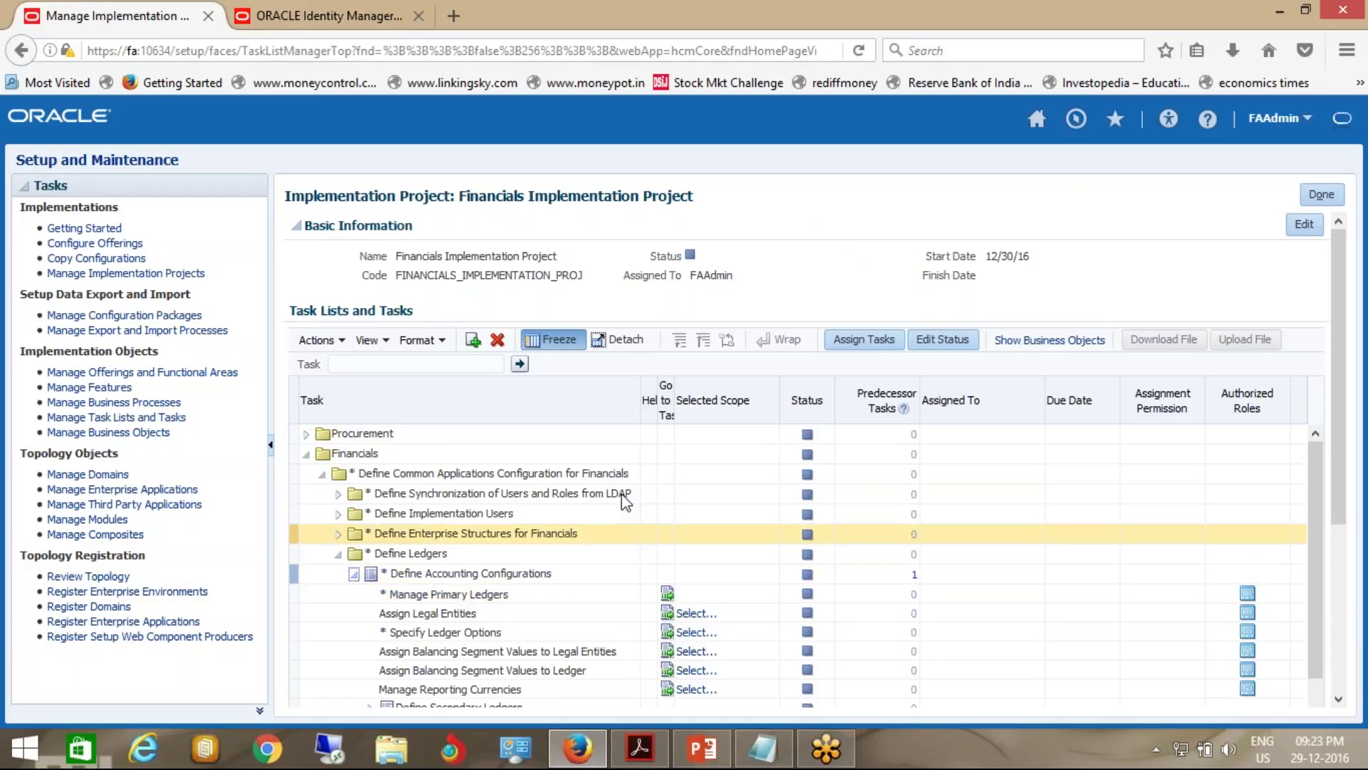
{"action": "left_click", "coordinate": [1320, 195]}
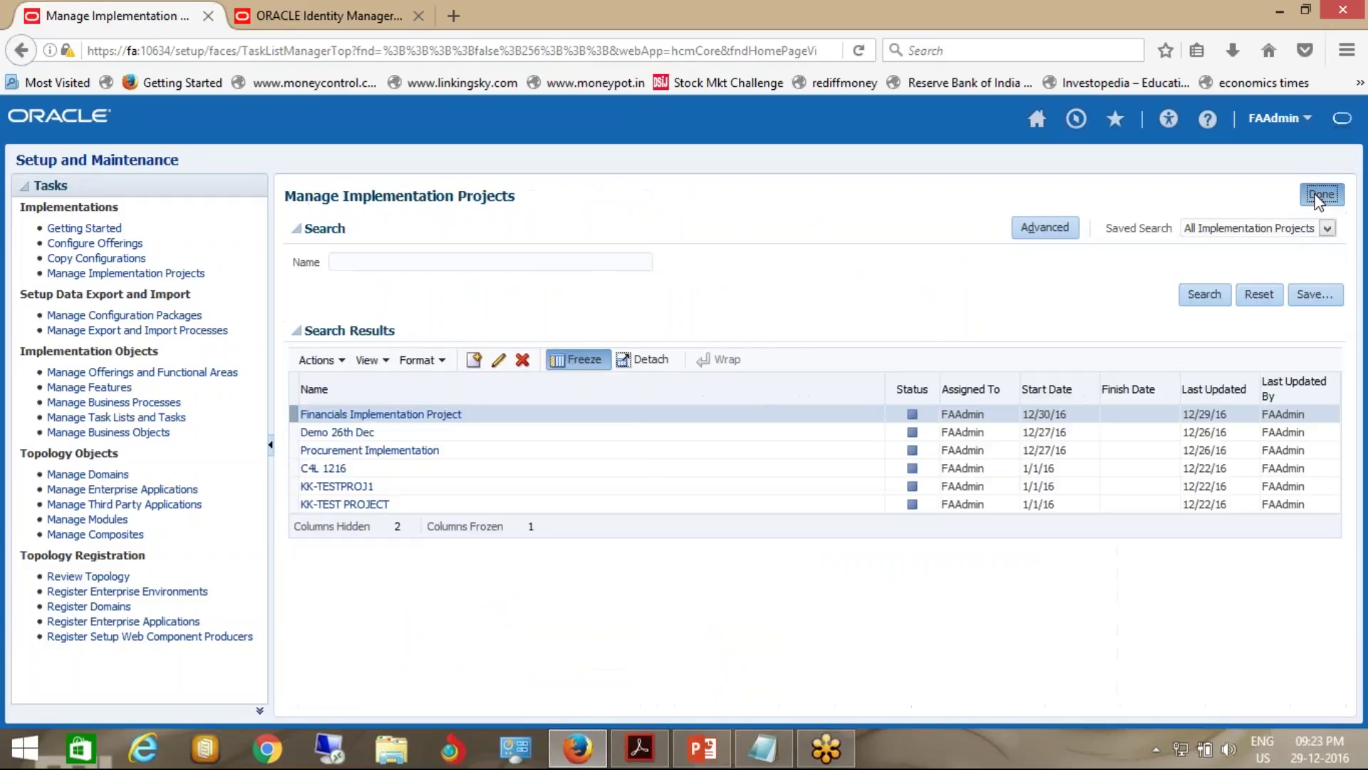
{"action": "left_click", "coordinate": [1320, 195]}
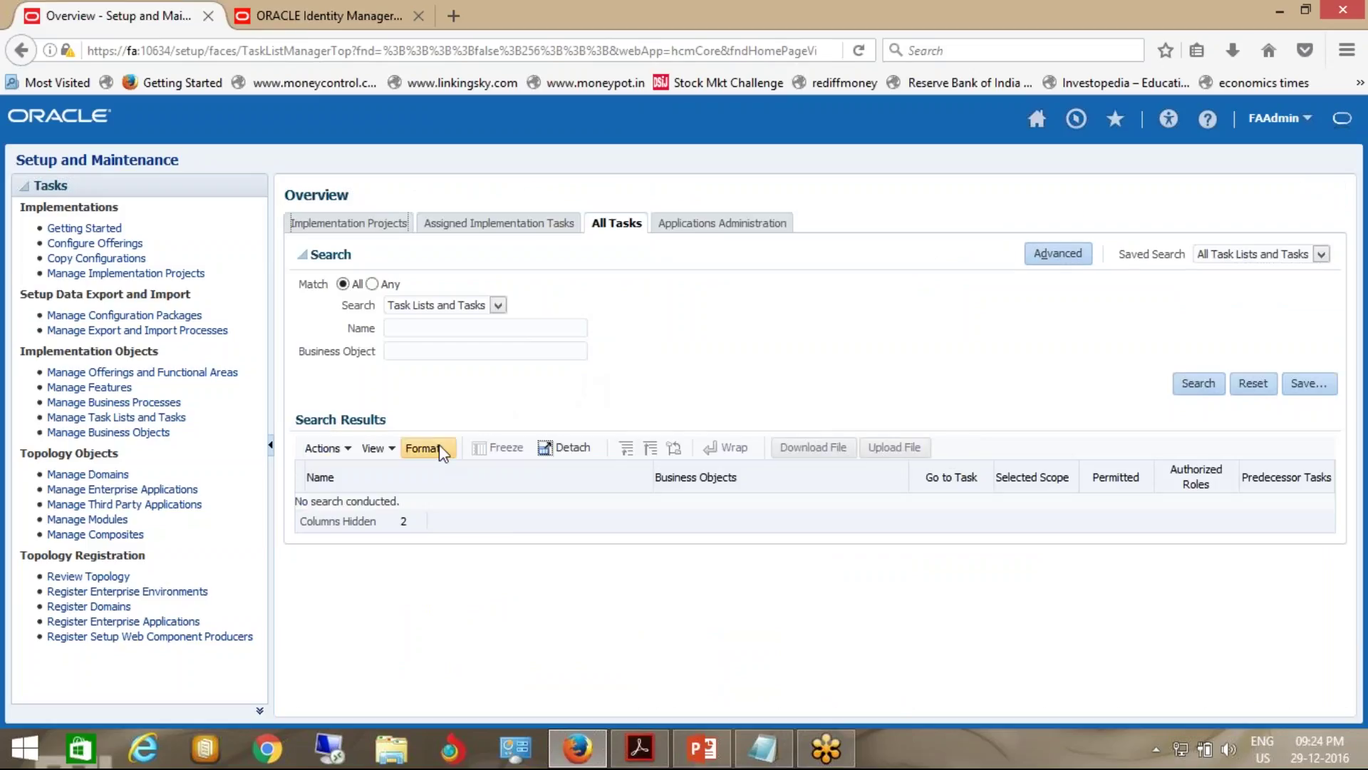
Search All Tasks by name Manage%Pri%Led% and launch the Manage Primary Ledgers task.
{"action": "left_click", "coordinate": [444, 329]}
{"action": "type", "text": "M"}
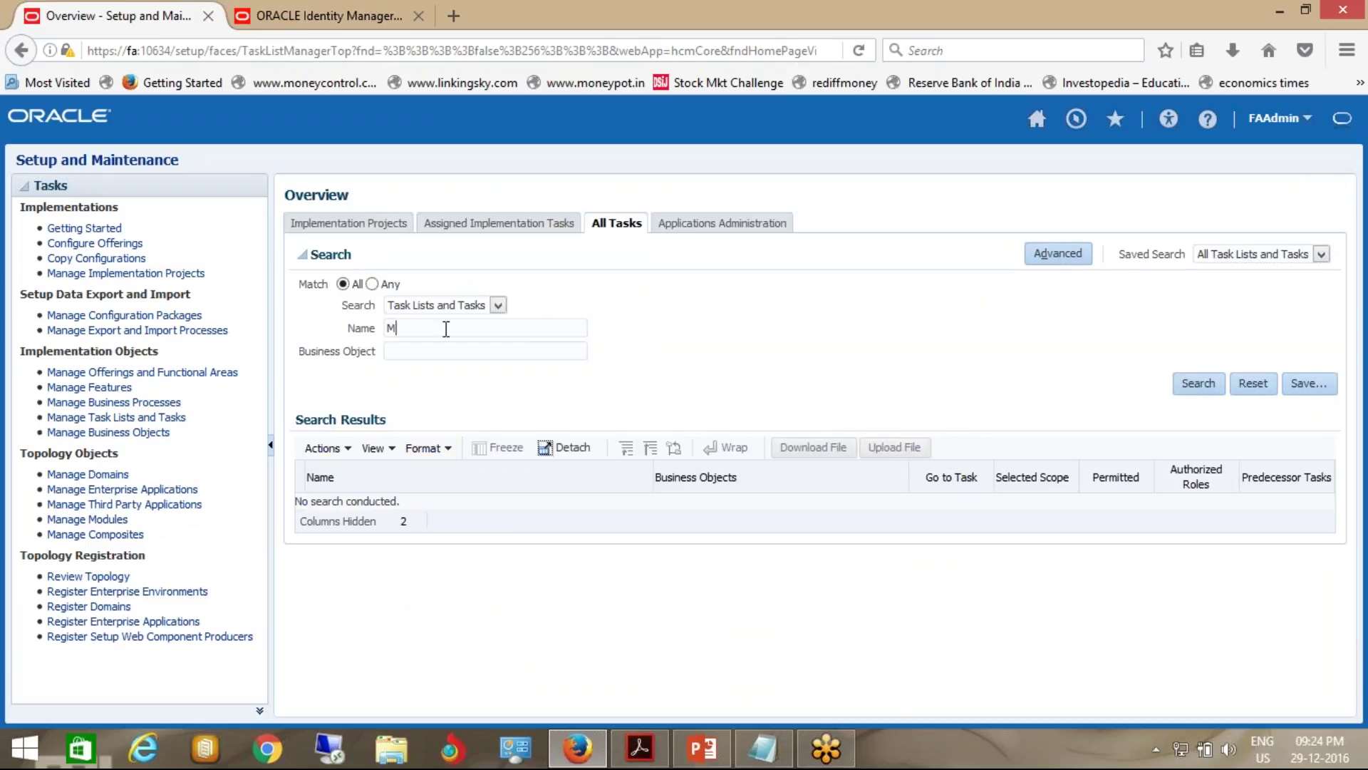
{"action": "type", "text": "anage%Pri%Led5"}
{"action": "key", "text": "BackSpace"}
{"action": "type", "text": "%"}
{"action": "left_click", "coordinate": [1220, 384]}
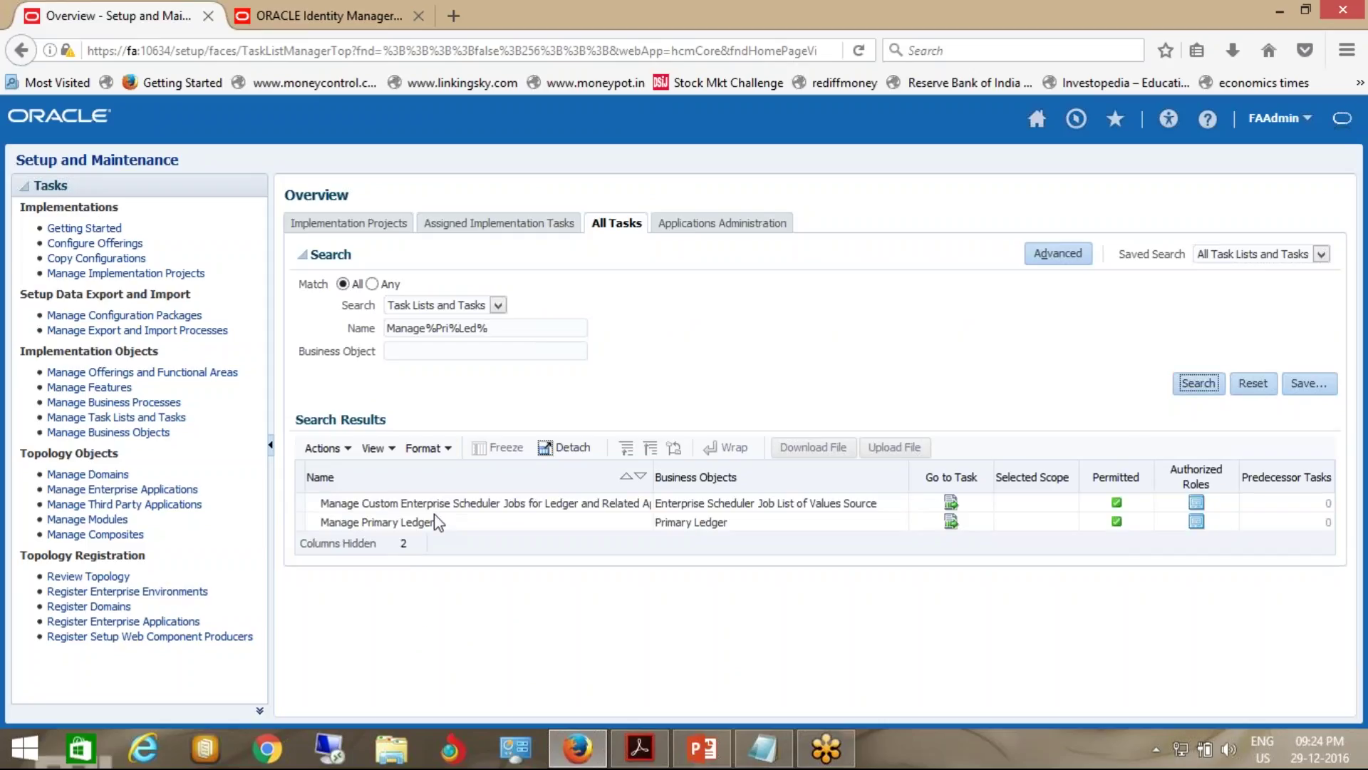
{"action": "left_click", "coordinate": [442, 525]}
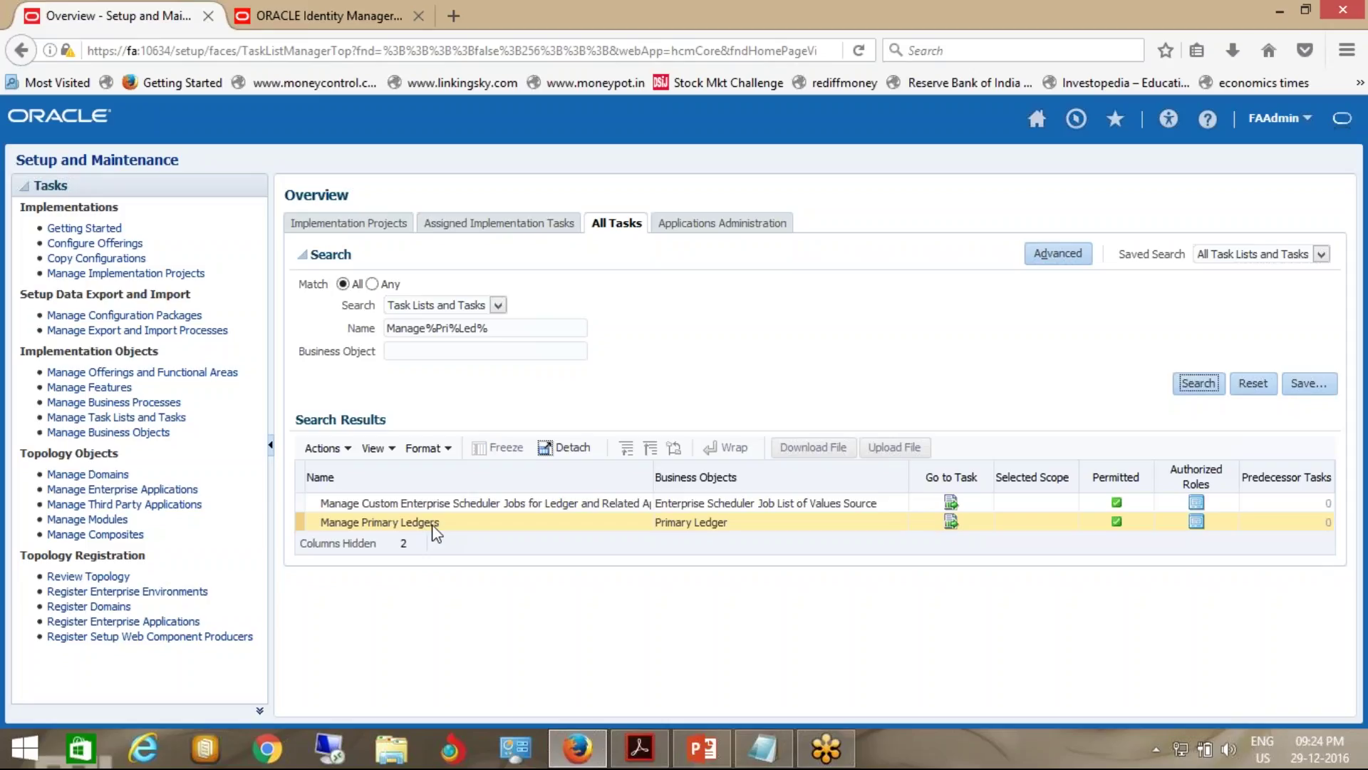
{"action": "left_click", "coordinate": [436, 527]}
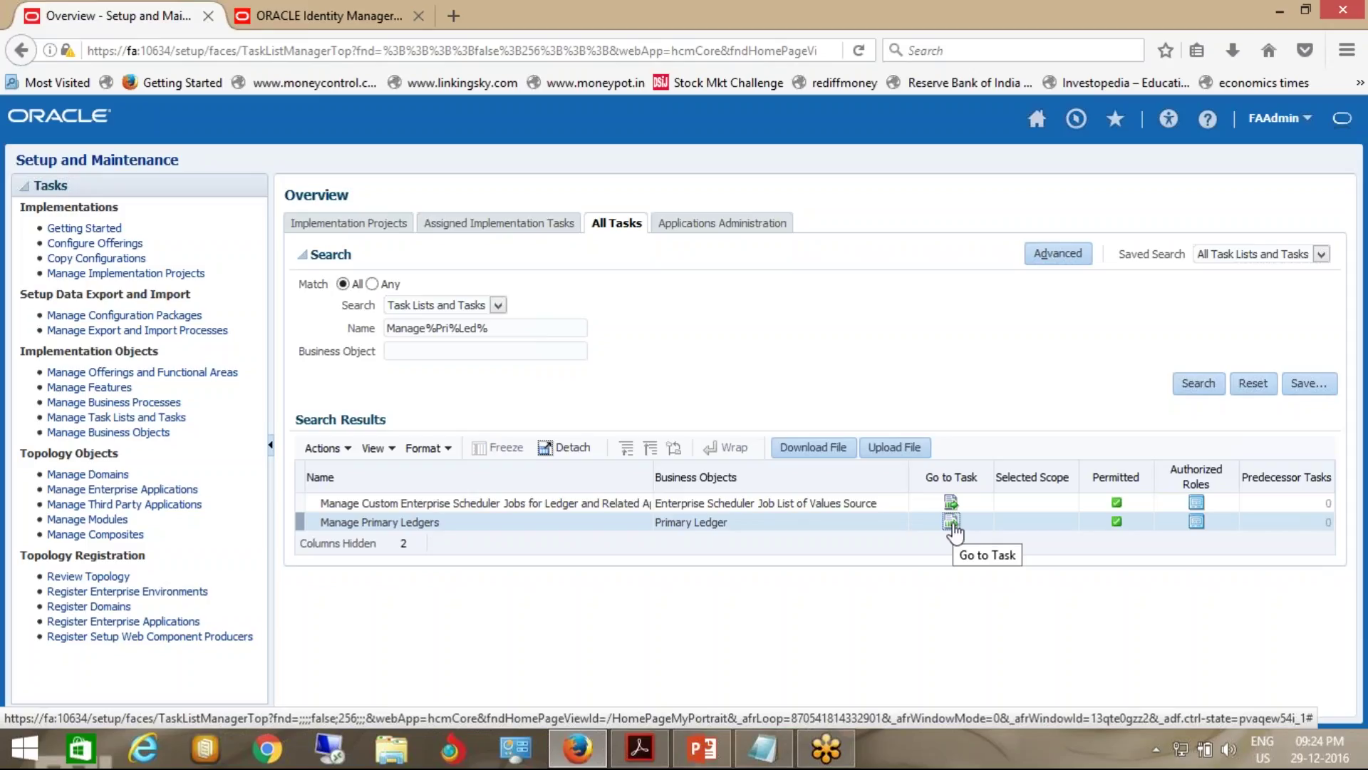
{"action": "left_click", "coordinate": [951, 522]}
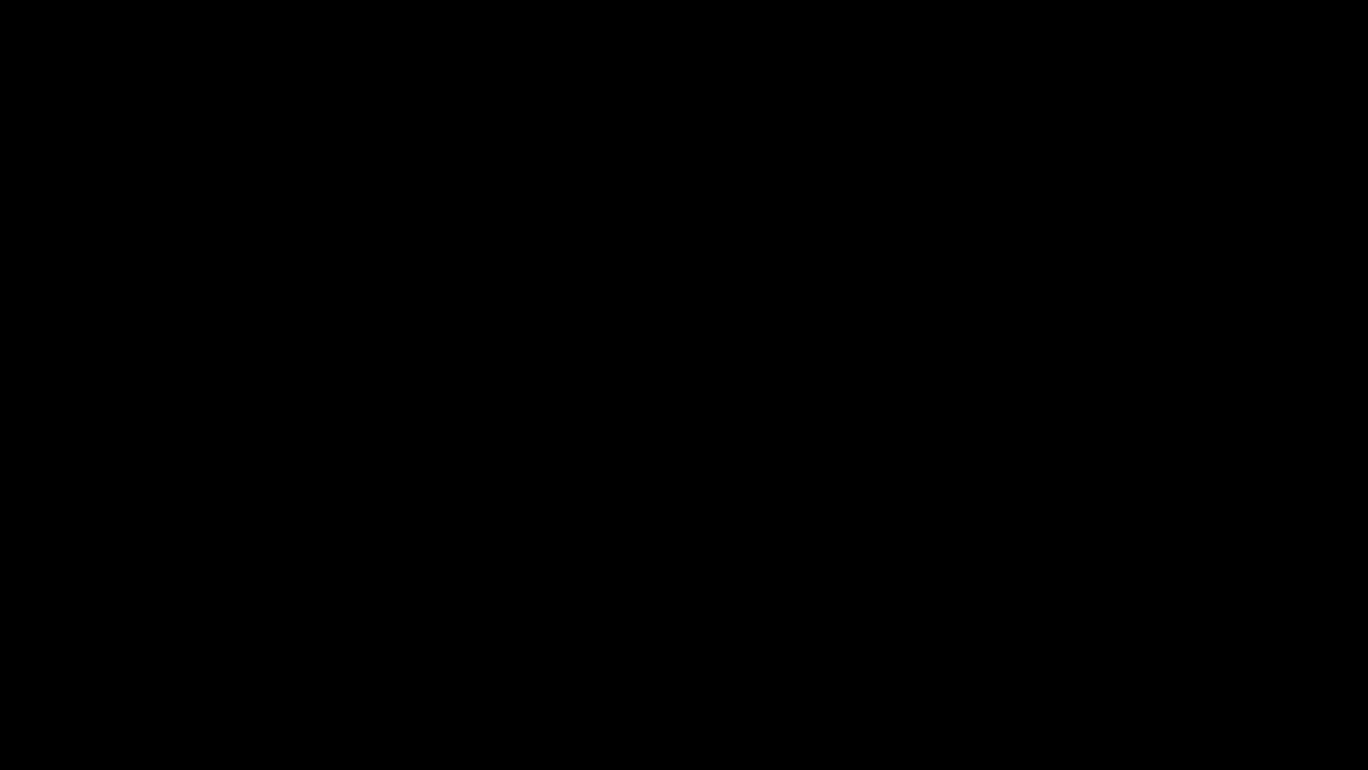